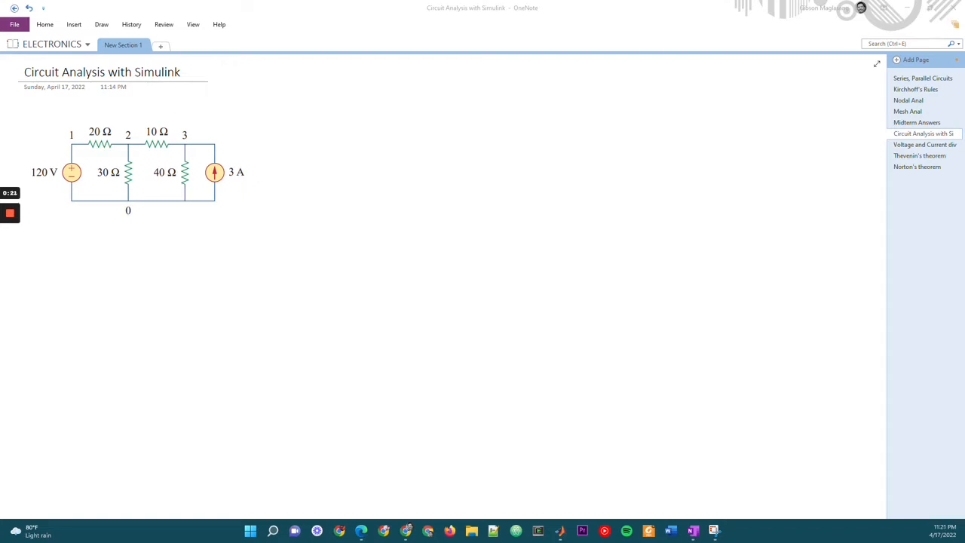
Enlarge the circuit diagram picture slightly and shift it a little to the right on the page
{"action": "left_click", "coordinate": [206, 209]}
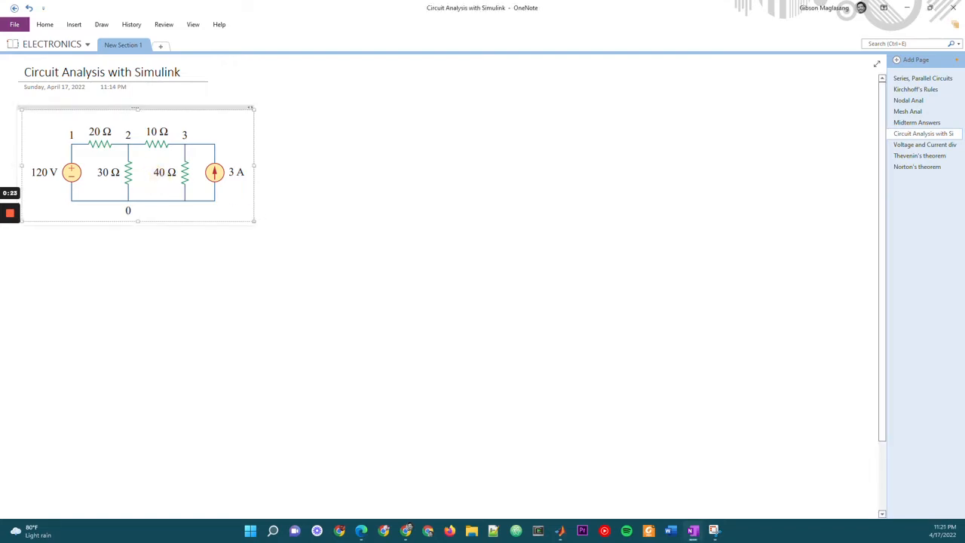
{"action": "left_click_drag", "start_coordinate": [254, 223], "coordinate": [290, 238]}
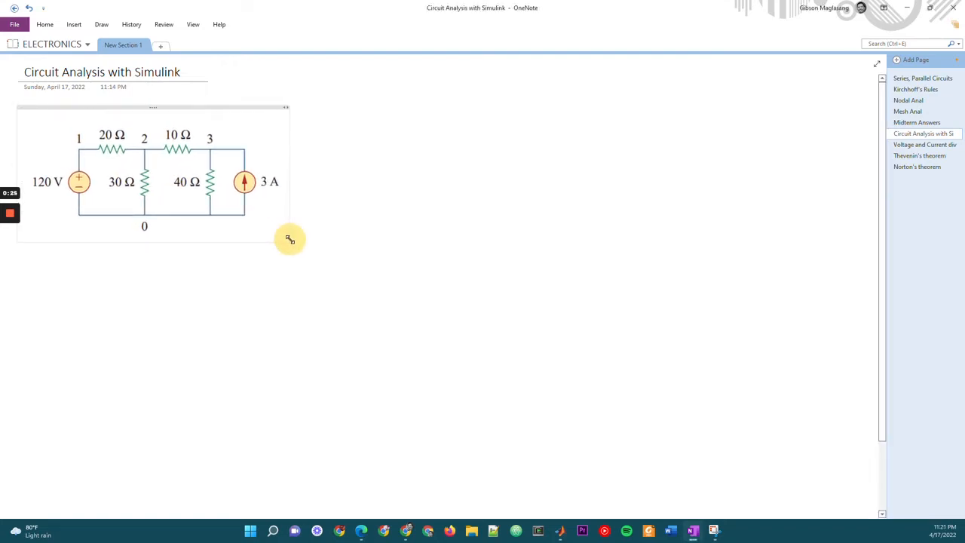
{"action": "left_click_drag", "start_coordinate": [244, 126], "coordinate": [262, 125]}
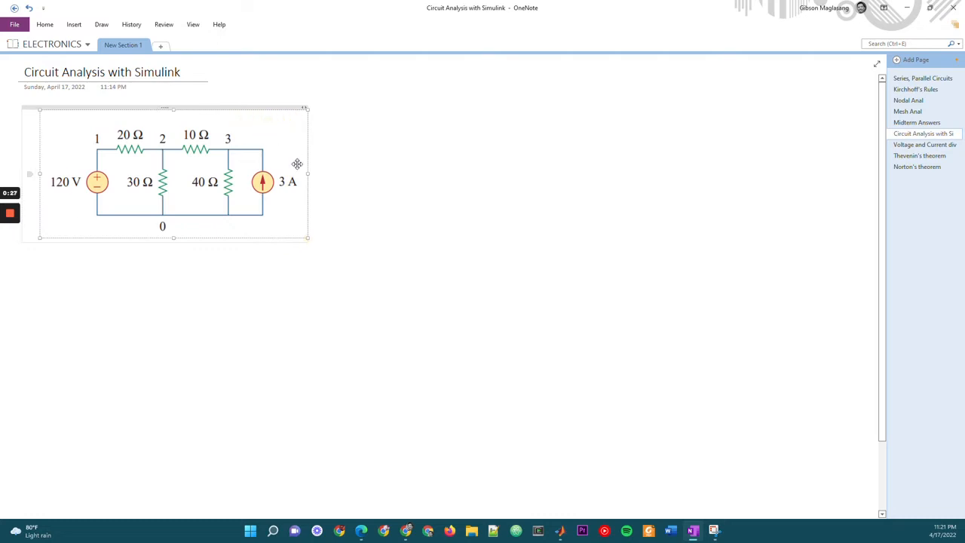
{"action": "left_click", "coordinate": [246, 354]}
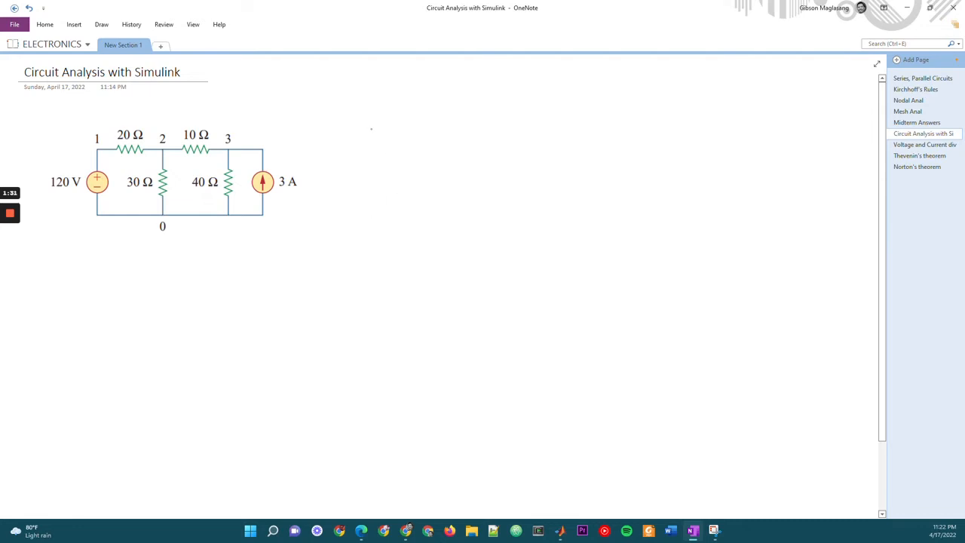
Handwrite "Using nodal Analysis" in black pen beside the circuit diagram
{"action": "mouse_move", "coordinate": [375, 120]}
{"action": "left_mouse_down"}
{"action": "mouse_move", "coordinate": [390, 127]}
{"action": "mouse_move", "coordinate": [371, 123]}
{"action": "left_mouse_up"}
{"action": "left_click", "coordinate": [103, 29]}
{"action": "left_click", "coordinate": [113, 46]}
{"action": "mouse_move", "coordinate": [378, 118]}
{"action": "left_mouse_down"}
{"action": "mouse_move", "coordinate": [401, 133]}
{"action": "mouse_move", "coordinate": [494, 122]}
{"action": "mouse_move", "coordinate": [498, 133]}
{"action": "left_mouse_up"}
{"action": "left_click", "coordinate": [413, 113]}
{"action": "mouse_move", "coordinate": [542, 105]}
{"action": "left_mouse_down"}
{"action": "mouse_move", "coordinate": [530, 129]}
{"action": "mouse_move", "coordinate": [600, 128]}
{"action": "left_mouse_up"}
Handwrite "find V1, V2, and V3" beneath the "Using nodal Analysis" line
{"action": "mouse_move", "coordinate": [400, 163]}
{"action": "left_mouse_down"}
{"action": "mouse_move", "coordinate": [395, 193]}
{"action": "mouse_move", "coordinate": [422, 190]}
{"action": "mouse_move", "coordinate": [434, 157]}
{"action": "left_mouse_up"}
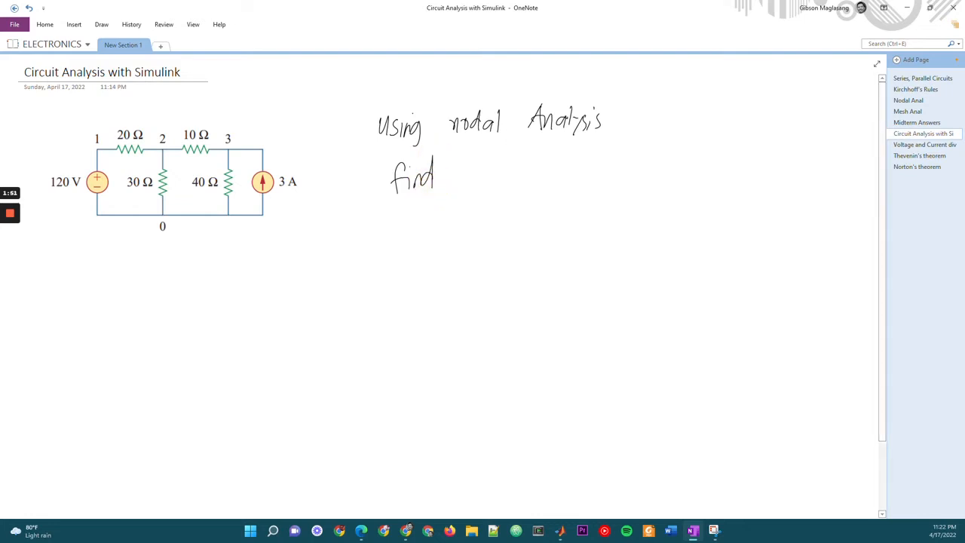
{"action": "left_click", "coordinate": [361, 531]}
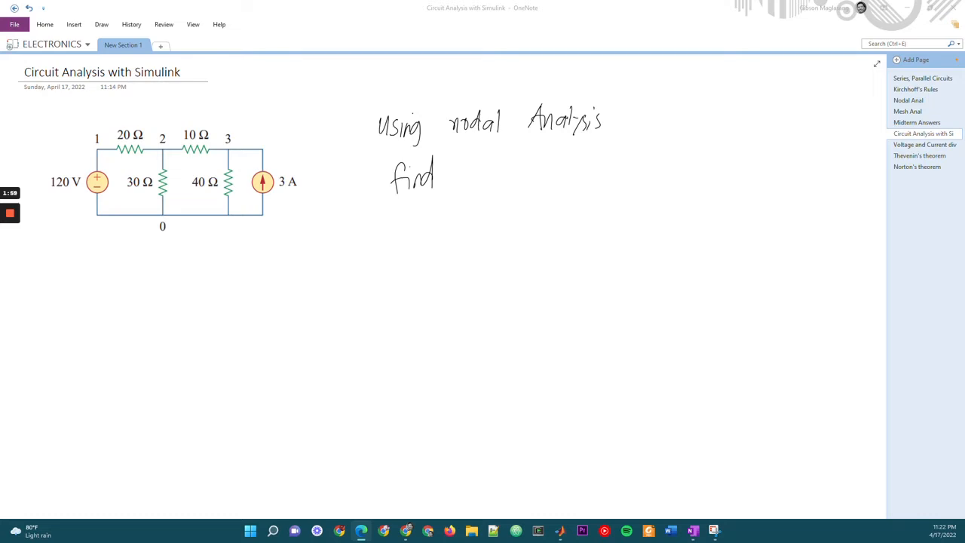
{"action": "mouse_move", "coordinate": [474, 171]}
{"action": "left_mouse_down"}
{"action": "mouse_move", "coordinate": [489, 171]}
{"action": "mouse_move", "coordinate": [488, 189]}
{"action": "mouse_move", "coordinate": [528, 172]}
{"action": "mouse_move", "coordinate": [539, 189]}
{"action": "mouse_move", "coordinate": [551, 186]}
{"action": "left_mouse_up"}
{"action": "mouse_move", "coordinate": [577, 173]}
{"action": "left_mouse_down"}
{"action": "mouse_move", "coordinate": [566, 179]}
{"action": "mouse_move", "coordinate": [595, 167]}
{"action": "mouse_move", "coordinate": [622, 181]}
{"action": "mouse_move", "coordinate": [626, 163]}
{"action": "mouse_move", "coordinate": [632, 184]}
{"action": "left_mouse_up"}
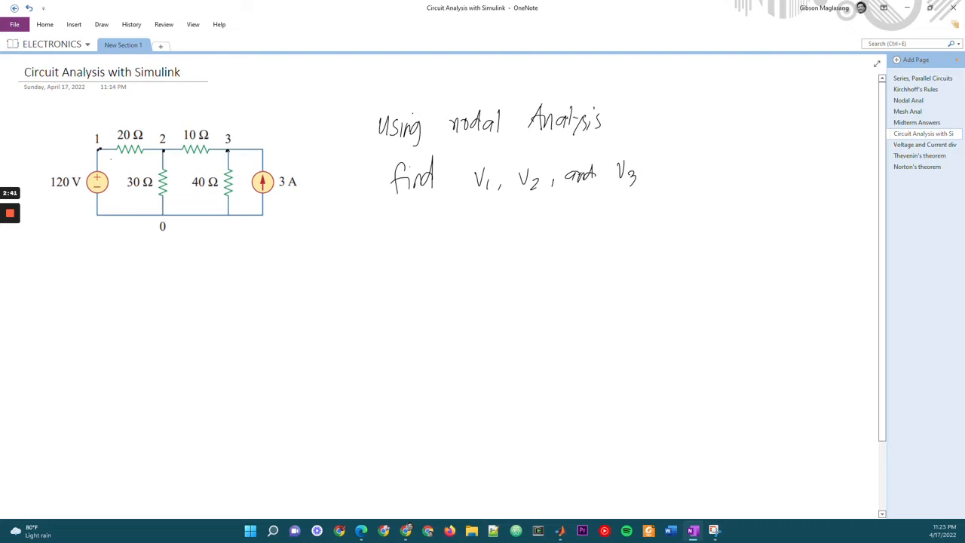
Draw arrows for the branch currents on the circuit diagram and label them i1, i2, i3 and i4
{"action": "left_click_drag", "start_coordinate": [114, 162], "coordinate": [144, 159]}
{"action": "mouse_move", "coordinate": [148, 160]}
{"action": "left_mouse_down"}
{"action": "mouse_move", "coordinate": [178, 179]}
{"action": "mouse_move", "coordinate": [210, 158]}
{"action": "mouse_move", "coordinate": [255, 172]}
{"action": "left_mouse_up"}
Write the heading "node 2:" below the circuit with its current equation i1 = i2 + i3
{"action": "mouse_move", "coordinate": [132, 270]}
{"action": "left_mouse_down"}
{"action": "mouse_move", "coordinate": [145, 275]}
{"action": "mouse_move", "coordinate": [155, 261]}
{"action": "mouse_move", "coordinate": [198, 278]}
{"action": "left_mouse_up"}
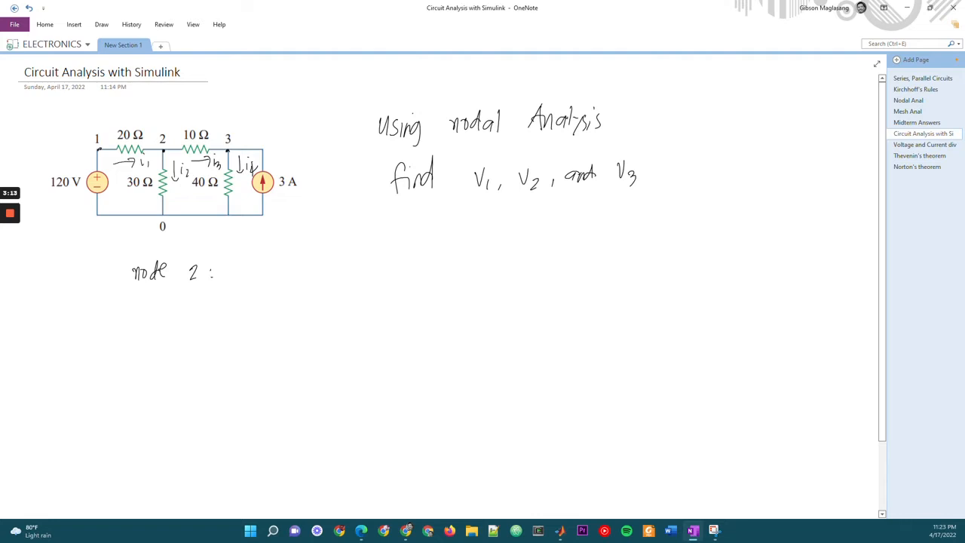
{"action": "left_click", "coordinate": [252, 277]}
{"action": "mouse_move", "coordinate": [252, 285]}
{"action": "left_mouse_down"}
{"action": "mouse_move", "coordinate": [264, 302]}
{"action": "mouse_move", "coordinate": [330, 296]}
{"action": "left_mouse_up"}
{"action": "left_click", "coordinate": [305, 276]}
{"action": "left_click_drag", "start_coordinate": [326, 291], "coordinate": [359, 304]}
{"action": "left_click", "coordinate": [346, 284]}
Write the heading "node 3" with its current equation i3 + 3 = i4, and underline both node headings
{"action": "mouse_move", "coordinate": [451, 279]}
{"action": "left_mouse_down"}
{"action": "mouse_move", "coordinate": [457, 267]}
{"action": "mouse_move", "coordinate": [474, 280]}
{"action": "mouse_move", "coordinate": [537, 274]}
{"action": "left_mouse_up"}
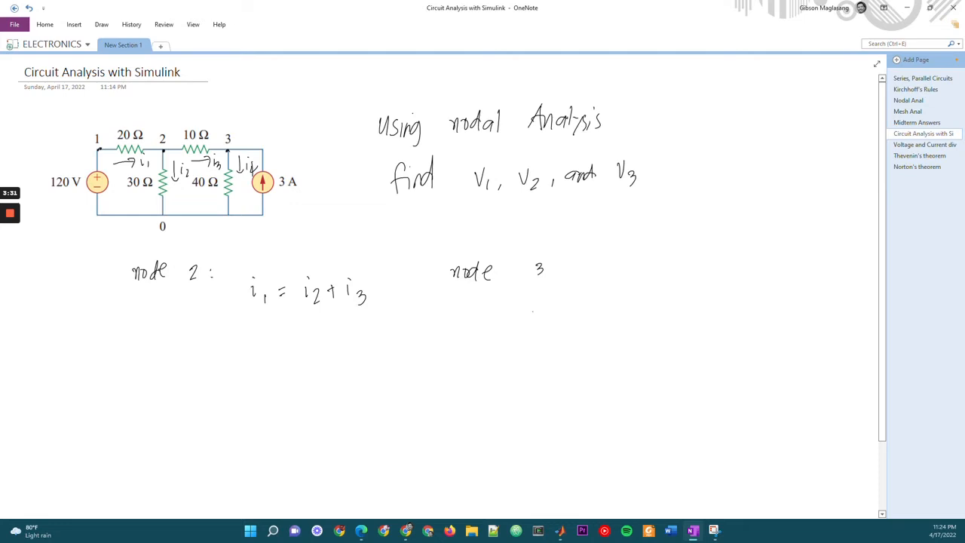
{"action": "left_click", "coordinate": [554, 301]}
{"action": "mouse_move", "coordinate": [557, 310]}
{"action": "left_mouse_down"}
{"action": "mouse_move", "coordinate": [558, 322]}
{"action": "mouse_move", "coordinate": [575, 315]}
{"action": "left_mouse_up"}
{"action": "mouse_move", "coordinate": [570, 310]}
{"action": "left_mouse_down"}
{"action": "mouse_move", "coordinate": [603, 305]}
{"action": "mouse_move", "coordinate": [596, 315]}
{"action": "left_mouse_up"}
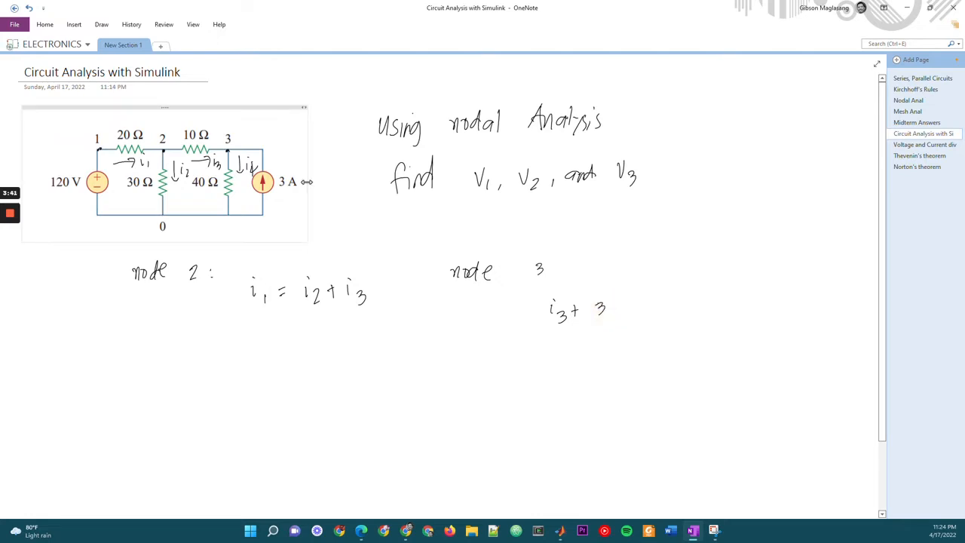
{"action": "left_click_drag", "start_coordinate": [622, 305], "coordinate": [632, 304]}
{"action": "left_click_drag", "start_coordinate": [623, 309], "coordinate": [671, 312]}
{"action": "left_click", "coordinate": [656, 295]}
{"action": "left_click_drag", "start_coordinate": [667, 308], "coordinate": [667, 320]}
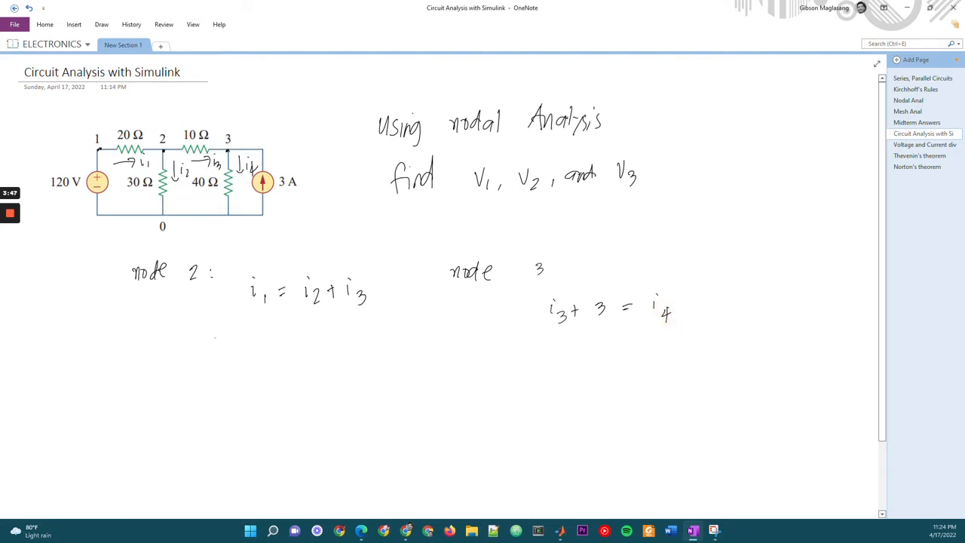
{"action": "left_click_drag", "start_coordinate": [125, 299], "coordinate": [218, 281]}
{"action": "left_click_drag", "start_coordinate": [450, 288], "coordinate": [555, 281]}
Write the node 2 equation in terms of voltages: (V1 - V2)/20 = V2/30 + (V2 - V3)/10
{"action": "left_click_drag", "start_coordinate": [221, 333], "coordinate": [230, 349]}
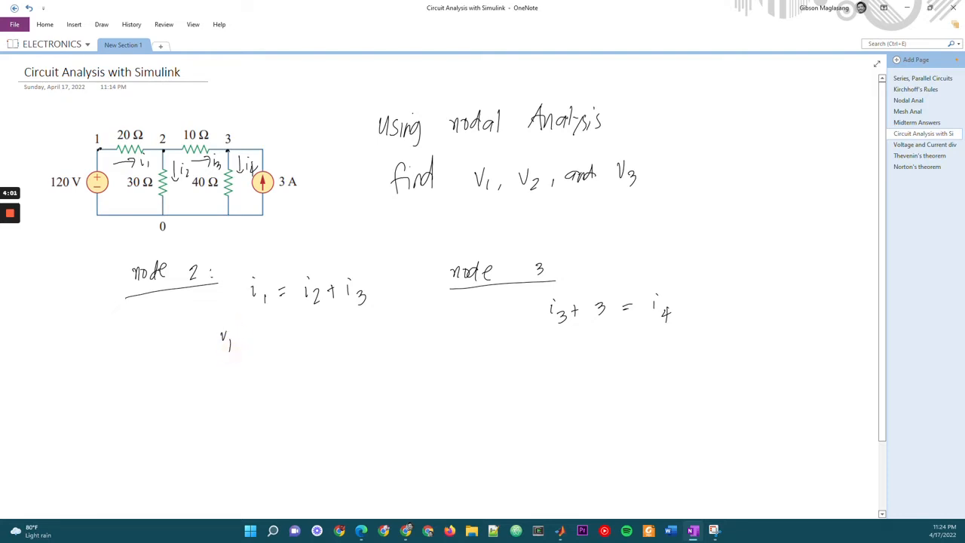
{"action": "left_click_drag", "start_coordinate": [221, 333], "coordinate": [219, 340]}
{"action": "mouse_move", "coordinate": [206, 333]}
{"action": "left_mouse_down"}
{"action": "mouse_move", "coordinate": [236, 328]}
{"action": "mouse_move", "coordinate": [245, 344]}
{"action": "left_mouse_up"}
{"action": "mouse_move", "coordinate": [204, 357]}
{"action": "left_mouse_down"}
{"action": "mouse_move", "coordinate": [246, 352]}
{"action": "mouse_move", "coordinate": [230, 376]}
{"action": "left_mouse_up"}
{"action": "mouse_move", "coordinate": [235, 368]}
{"action": "left_mouse_down"}
{"action": "mouse_move", "coordinate": [276, 359]}
{"action": "mouse_move", "coordinate": [309, 337]}
{"action": "mouse_move", "coordinate": [318, 348]}
{"action": "mouse_move", "coordinate": [340, 341]}
{"action": "left_mouse_up"}
{"action": "left_click_drag", "start_coordinate": [339, 336], "coordinate": [352, 348]}
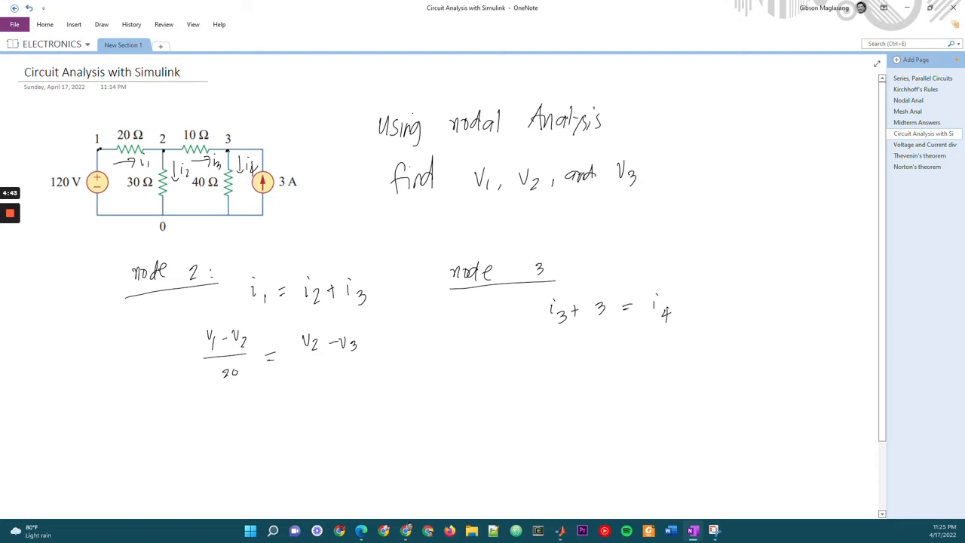
{"action": "mouse_move", "coordinate": [295, 343]}
{"action": "left_mouse_down"}
{"action": "mouse_move", "coordinate": [351, 338]}
{"action": "mouse_move", "coordinate": [312, 341]}
{"action": "mouse_move", "coordinate": [328, 344]}
{"action": "left_mouse_up"}
{"action": "mouse_move", "coordinate": [309, 352]}
{"action": "left_mouse_down"}
{"action": "mouse_move", "coordinate": [341, 348]}
{"action": "mouse_move", "coordinate": [330, 371]}
{"action": "mouse_move", "coordinate": [361, 349]}
{"action": "left_mouse_up"}
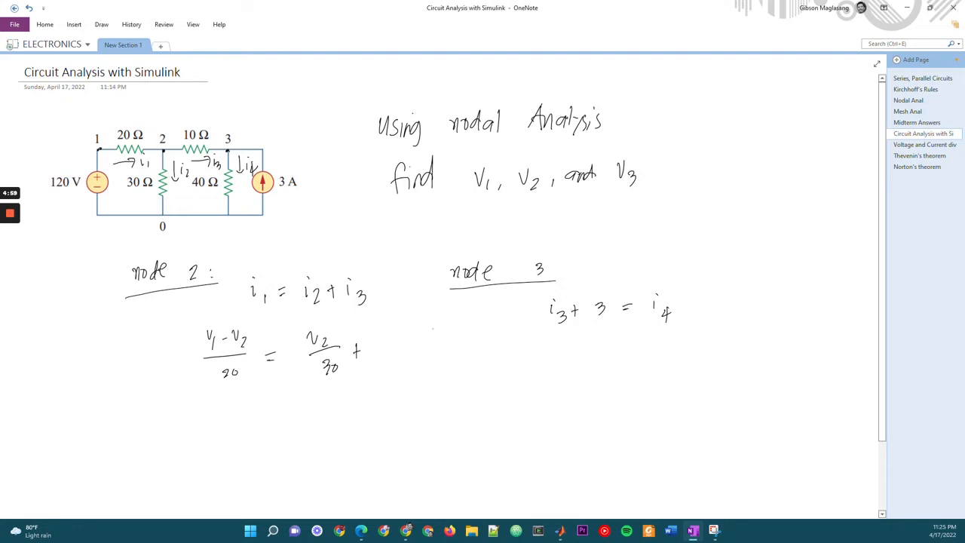
{"action": "mouse_move", "coordinate": [388, 333]}
{"action": "left_mouse_down"}
{"action": "mouse_move", "coordinate": [408, 350]}
{"action": "mouse_move", "coordinate": [440, 337]}
{"action": "left_mouse_up"}
{"action": "left_click_drag", "start_coordinate": [443, 332], "coordinate": [450, 343]}
{"action": "mouse_move", "coordinate": [401, 362]}
{"action": "left_mouse_down"}
{"action": "mouse_move", "coordinate": [454, 355]}
{"action": "mouse_move", "coordinate": [433, 376]}
{"action": "left_mouse_up"}
{"action": "left_click_drag", "start_coordinate": [444, 364], "coordinate": [441, 367]}
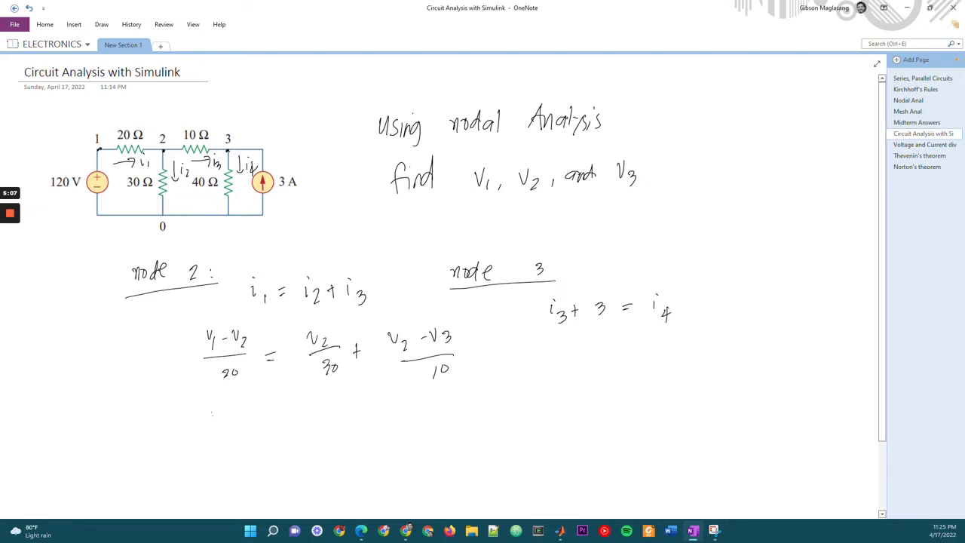
Rewrite the node 2 equation with 120 substituted for V1: (120 - V2)/20 = V2/30 + (V2 - V3)/10
{"action": "mouse_move", "coordinate": [212, 408]}
{"action": "left_mouse_down"}
{"action": "mouse_move", "coordinate": [210, 424]}
{"action": "mouse_move", "coordinate": [230, 410]}
{"action": "mouse_move", "coordinate": [265, 420]}
{"action": "left_mouse_up"}
{"action": "mouse_move", "coordinate": [203, 439]}
{"action": "left_mouse_down"}
{"action": "mouse_move", "coordinate": [273, 431]}
{"action": "mouse_move", "coordinate": [252, 459]}
{"action": "mouse_move", "coordinate": [340, 412]}
{"action": "mouse_move", "coordinate": [355, 432]}
{"action": "mouse_move", "coordinate": [345, 451]}
{"action": "mouse_move", "coordinate": [415, 414]}
{"action": "mouse_move", "coordinate": [427, 429]}
{"action": "mouse_move", "coordinate": [453, 411]}
{"action": "mouse_move", "coordinate": [472, 435]}
{"action": "mouse_move", "coordinate": [447, 457]}
{"action": "left_mouse_up"}
{"action": "left_click_drag", "start_coordinate": [455, 446], "coordinate": [454, 445]}
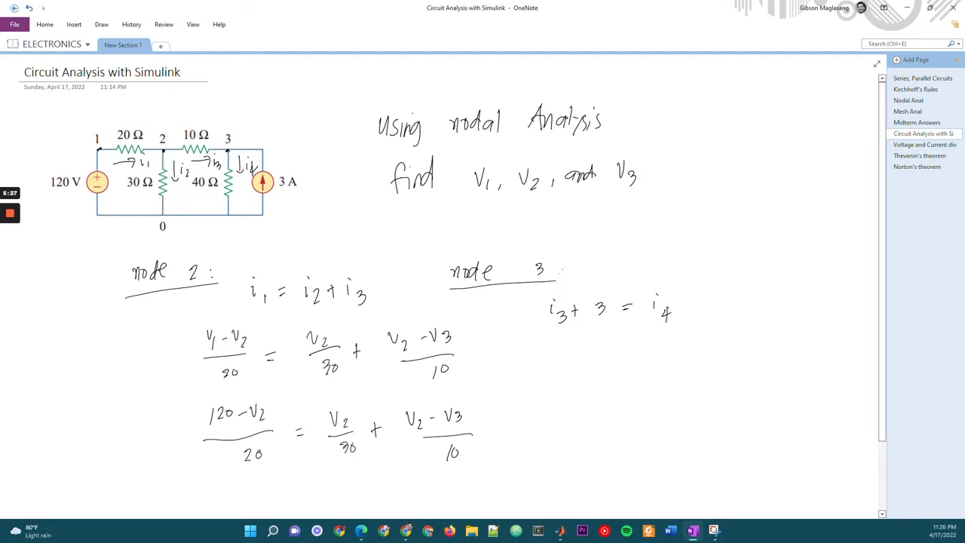
Draw a dividing line between the two node workings and write the node 3 equation (V2 - V3)/10 + 3 = V3/40
{"action": "mouse_move", "coordinate": [415, 257]}
{"action": "left_mouse_down"}
{"action": "mouse_move", "coordinate": [485, 366]}
{"action": "mouse_move", "coordinate": [497, 487]}
{"action": "left_mouse_up"}
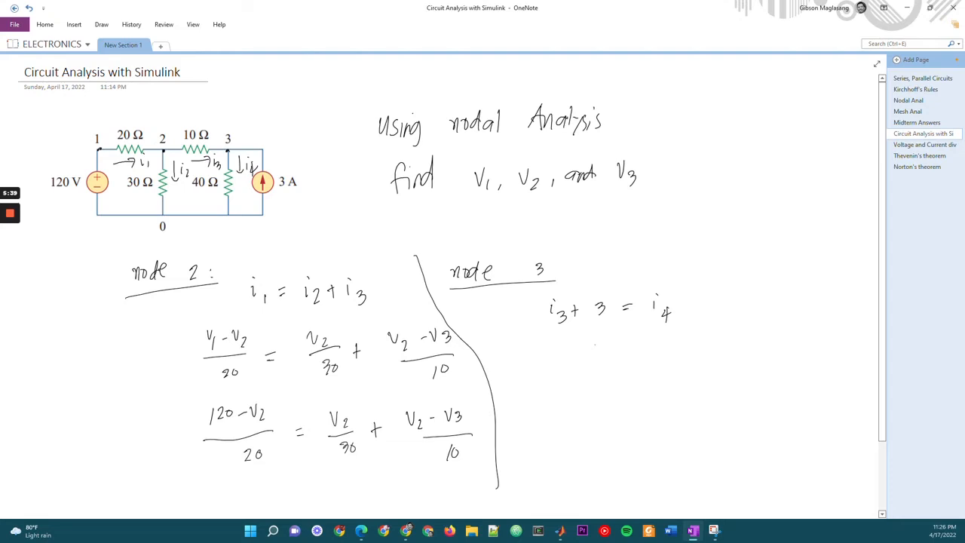
{"action": "mouse_move", "coordinate": [549, 353]}
{"action": "left_mouse_down"}
{"action": "mouse_move", "coordinate": [585, 338]}
{"action": "mouse_move", "coordinate": [611, 367]}
{"action": "mouse_move", "coordinate": [581, 397]}
{"action": "mouse_move", "coordinate": [592, 385]}
{"action": "mouse_move", "coordinate": [647, 377]}
{"action": "left_mouse_up"}
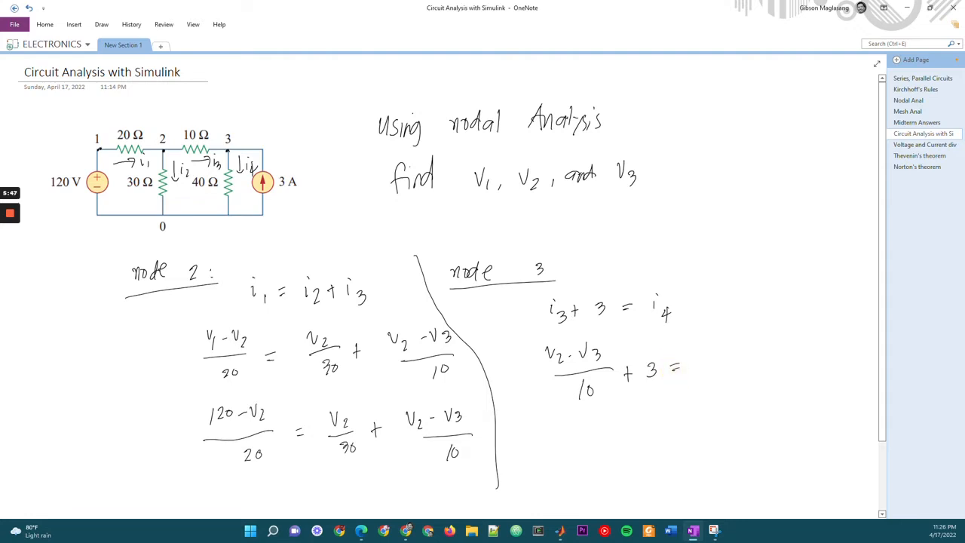
{"action": "mouse_move", "coordinate": [714, 347]}
{"action": "left_mouse_down"}
{"action": "mouse_move", "coordinate": [747, 365]}
{"action": "mouse_move", "coordinate": [733, 392]}
{"action": "mouse_move", "coordinate": [741, 378]}
{"action": "left_mouse_up"}
Enclose the substituted node 2 equation in large parentheses and write the multiplier 60 in front of it
{"action": "left_click", "coordinate": [883, 513]}
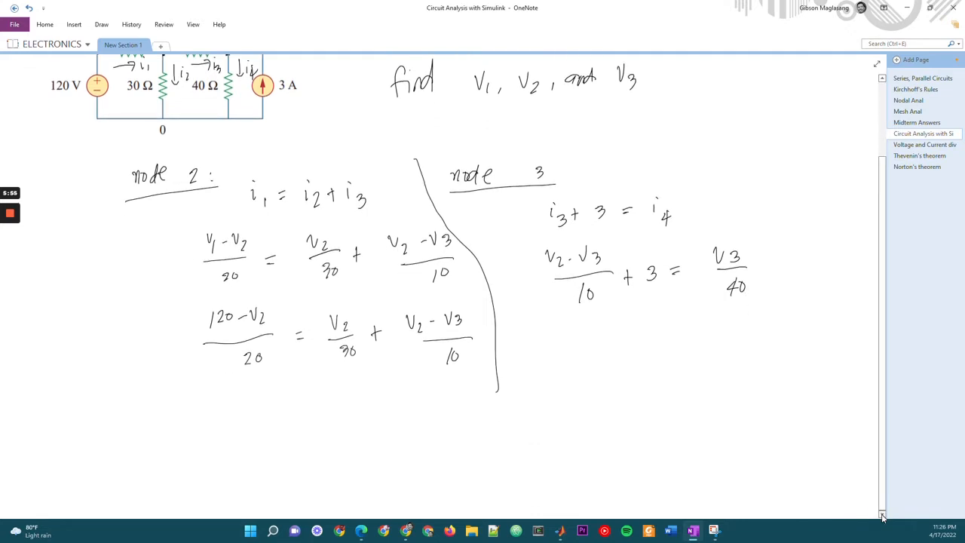
{"action": "left_click", "coordinate": [883, 513]}
{"action": "scroll", "coordinate": [502, 287], "scroll_direction": "up", "scroll_amount": 1}
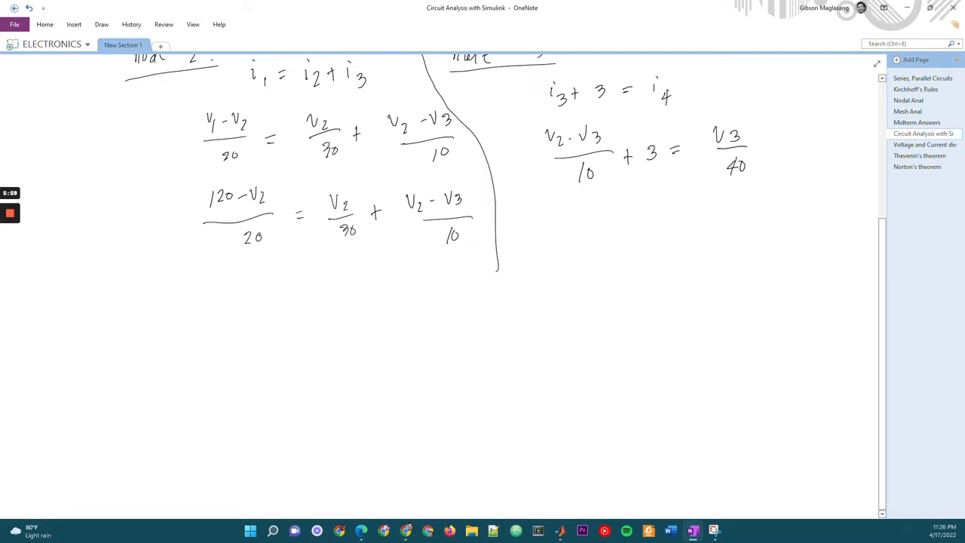
{"action": "mouse_move", "coordinate": [202, 168]}
{"action": "left_mouse_down"}
{"action": "mouse_move", "coordinate": [183, 220]}
{"action": "mouse_move", "coordinate": [206, 270]}
{"action": "left_mouse_up"}
{"action": "left_click_drag", "start_coordinate": [464, 166], "coordinate": [467, 252]}
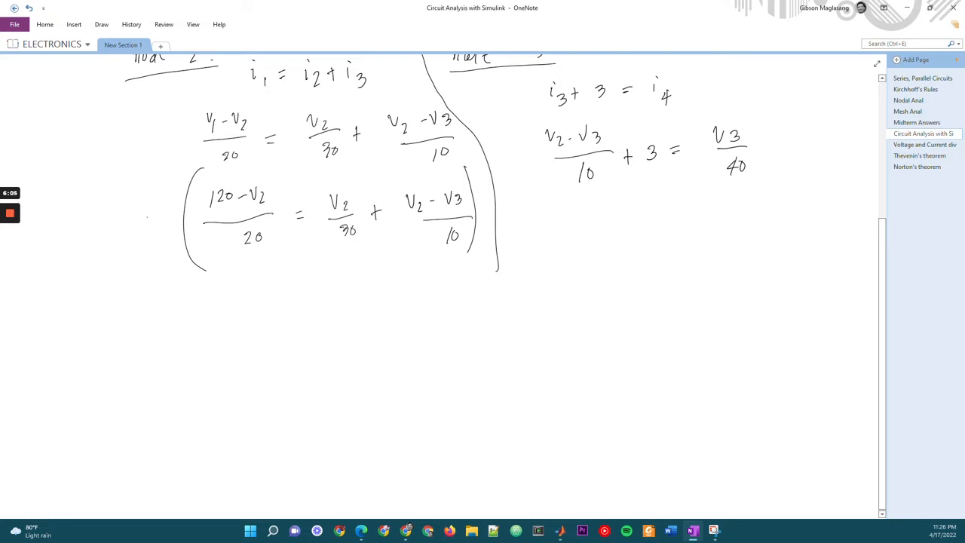
{"action": "left_click_drag", "start_coordinate": [146, 215], "coordinate": [145, 225]}
{"action": "left_click_drag", "start_coordinate": [165, 218], "coordinate": [164, 219]}
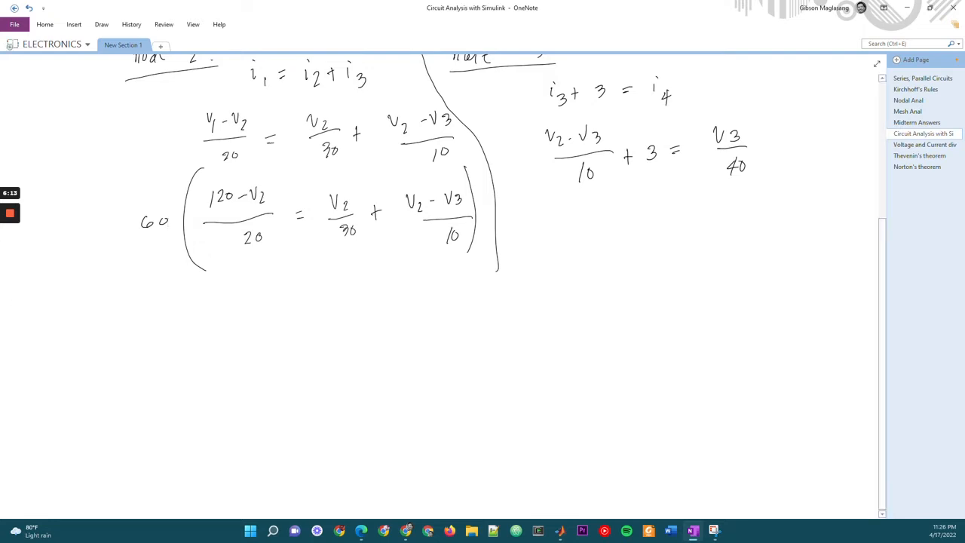
{"action": "left_click", "coordinate": [12, 255]}
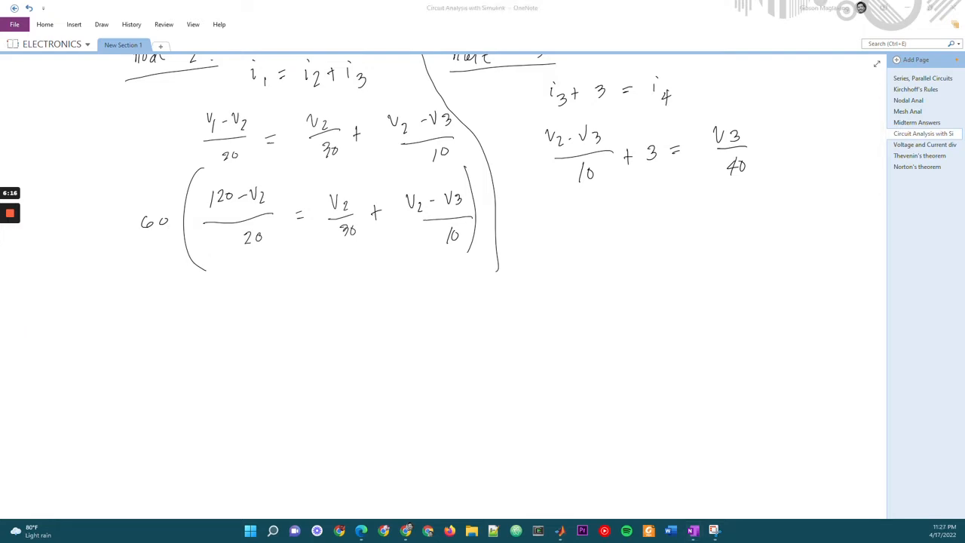
Write the node 2 equation cleared of fractions: 3(120 - V2) = 2V2 + 6(V2 - V3)
{"action": "left_click_drag", "start_coordinate": [195, 307], "coordinate": [193, 329]}
{"action": "mouse_move", "coordinate": [231, 305]}
{"action": "left_mouse_down"}
{"action": "mouse_move", "coordinate": [231, 339]}
{"action": "mouse_move", "coordinate": [237, 324]}
{"action": "mouse_move", "coordinate": [279, 323]}
{"action": "mouse_move", "coordinate": [285, 310]}
{"action": "mouse_move", "coordinate": [296, 326]}
{"action": "left_mouse_up"}
{"action": "mouse_move", "coordinate": [295, 299]}
{"action": "left_mouse_down"}
{"action": "mouse_move", "coordinate": [301, 328]}
{"action": "mouse_move", "coordinate": [336, 312]}
{"action": "left_mouse_up"}
{"action": "left_click_drag", "start_coordinate": [327, 318], "coordinate": [336, 317]}
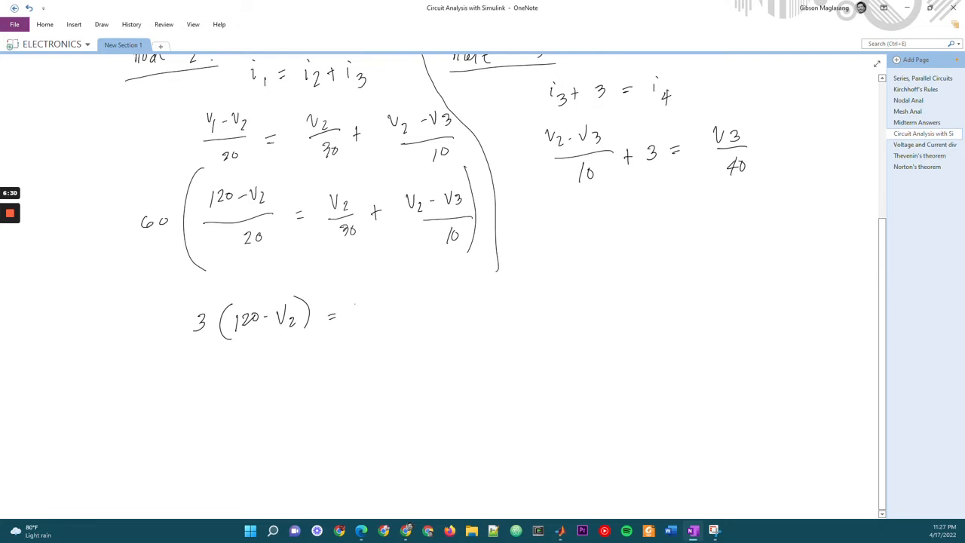
{"action": "mouse_move", "coordinate": [356, 306]}
{"action": "left_mouse_down"}
{"action": "mouse_move", "coordinate": [366, 322]}
{"action": "mouse_move", "coordinate": [373, 306]}
{"action": "mouse_move", "coordinate": [381, 322]}
{"action": "mouse_move", "coordinate": [411, 309]}
{"action": "mouse_move", "coordinate": [455, 317]}
{"action": "mouse_move", "coordinate": [478, 300]}
{"action": "left_mouse_up"}
{"action": "left_click_drag", "start_coordinate": [479, 305], "coordinate": [491, 307]}
{"action": "left_click_drag", "start_coordinate": [494, 298], "coordinate": [513, 324]}
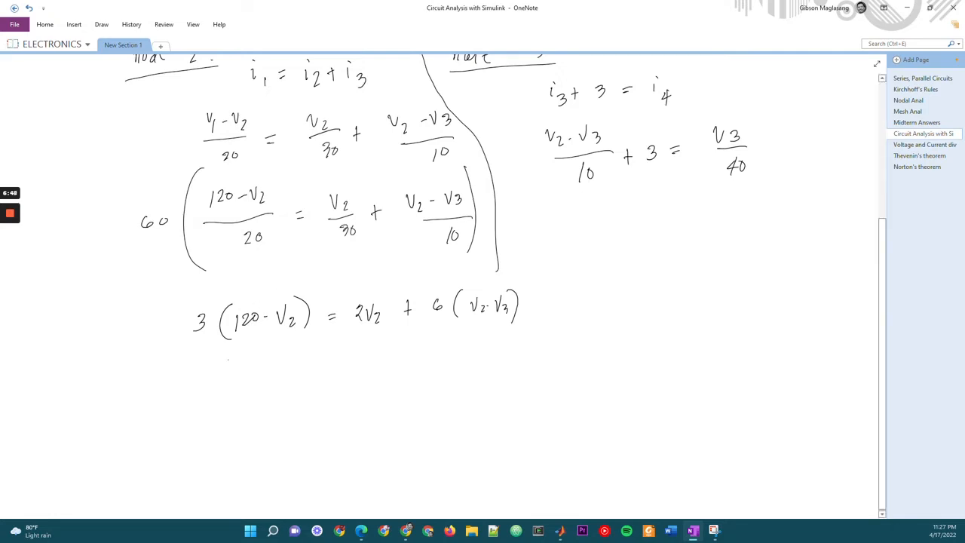
Expand the node 2 equation as 360 - 3V2 = 2V2 + 6V2 - 6V3
{"action": "mouse_move", "coordinate": [223, 362]}
{"action": "left_mouse_down"}
{"action": "mouse_move", "coordinate": [226, 374]}
{"action": "mouse_move", "coordinate": [311, 361]}
{"action": "left_mouse_up"}
{"action": "left_click_drag", "start_coordinate": [338, 364], "coordinate": [420, 365]}
{"action": "mouse_move", "coordinate": [414, 358]}
{"action": "left_mouse_down"}
{"action": "mouse_move", "coordinate": [414, 371]}
{"action": "mouse_move", "coordinate": [456, 358]}
{"action": "mouse_move", "coordinate": [465, 367]}
{"action": "left_mouse_up"}
{"action": "mouse_move", "coordinate": [470, 364]}
{"action": "left_mouse_down"}
{"action": "mouse_move", "coordinate": [519, 356]}
{"action": "mouse_move", "coordinate": [515, 371]}
{"action": "left_mouse_up"}
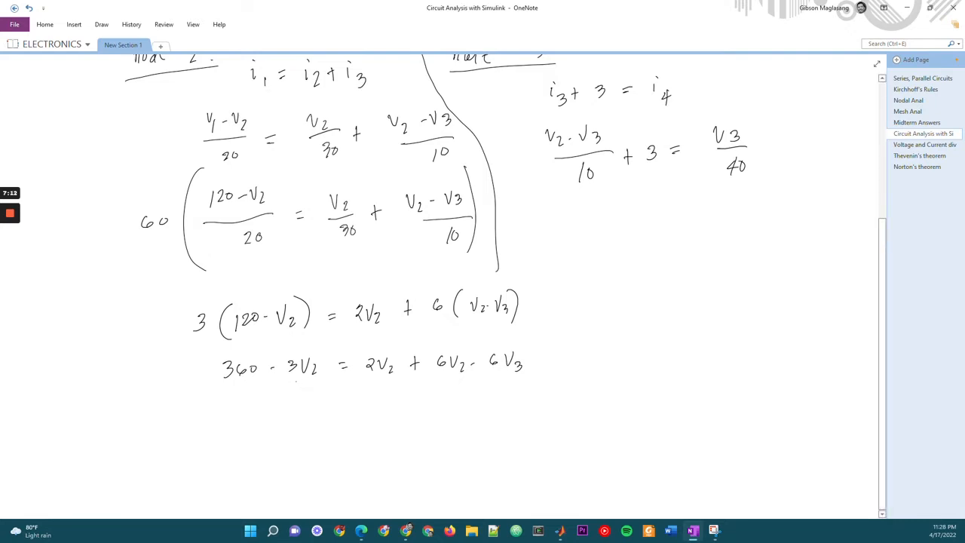
Underline the V2 terms and write the simplified node 2 equation 11V2 - 6V3 = 360, numbered (1)
{"action": "left_click_drag", "start_coordinate": [291, 385], "coordinate": [469, 384]}
{"action": "left_click_drag", "start_coordinate": [443, 387], "coordinate": [443, 394]}
{"action": "mouse_move", "coordinate": [267, 423]}
{"action": "left_mouse_down"}
{"action": "mouse_move", "coordinate": [266, 435]}
{"action": "mouse_move", "coordinate": [299, 421]}
{"action": "mouse_move", "coordinate": [305, 437]}
{"action": "left_mouse_up"}
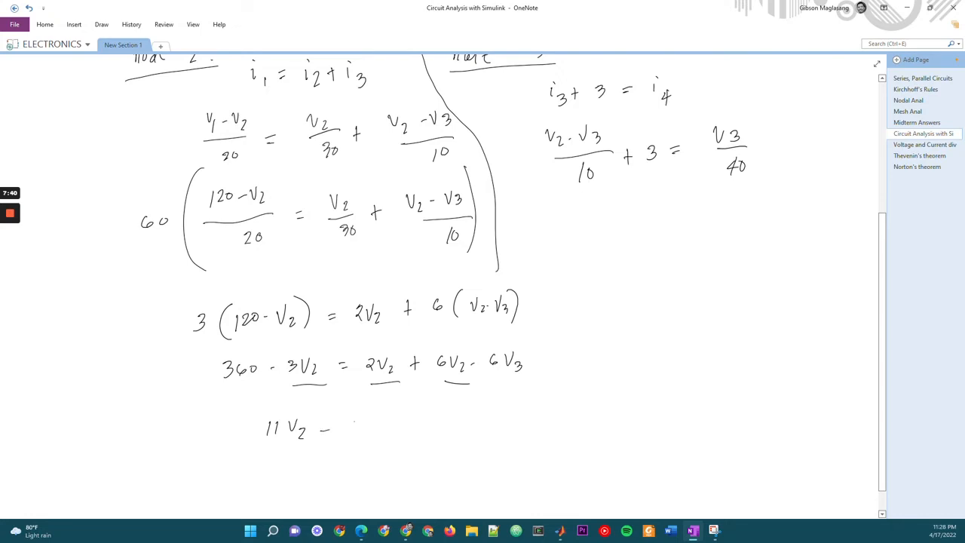
{"action": "mouse_move", "coordinate": [351, 422]}
{"action": "left_mouse_down"}
{"action": "mouse_move", "coordinate": [348, 430]}
{"action": "mouse_move", "coordinate": [368, 420]}
{"action": "mouse_move", "coordinate": [374, 437]}
{"action": "mouse_move", "coordinate": [413, 427]}
{"action": "mouse_move", "coordinate": [467, 433]}
{"action": "left_mouse_up"}
{"action": "mouse_move", "coordinate": [520, 415]}
{"action": "left_mouse_down"}
{"action": "mouse_move", "coordinate": [519, 435]}
{"action": "mouse_move", "coordinate": [527, 433]}
{"action": "left_mouse_up"}
{"action": "left_click_drag", "start_coordinate": [536, 411], "coordinate": [537, 437]}
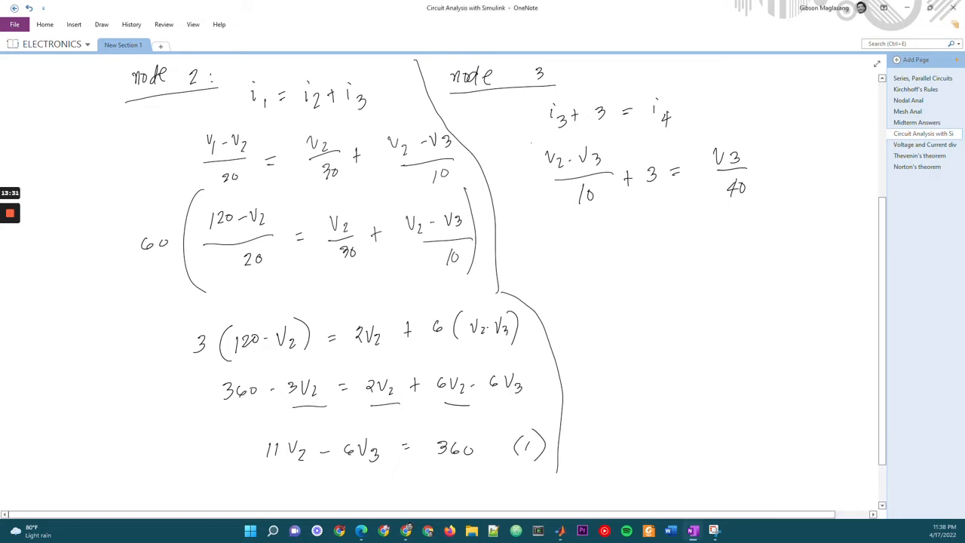
Parenthesize the node 3 equation with the multiplier 40 and write the result 4(V2 - V3) + 120 = V3
{"action": "mouse_move", "coordinate": [549, 140]}
{"action": "left_mouse_down"}
{"action": "mouse_move", "coordinate": [533, 181]}
{"action": "mouse_move", "coordinate": [545, 214]}
{"action": "left_mouse_up"}
{"action": "left_click_drag", "start_coordinate": [748, 132], "coordinate": [762, 199]}
{"action": "mouse_move", "coordinate": [799, 157]}
{"action": "left_mouse_down"}
{"action": "mouse_move", "coordinate": [793, 168]}
{"action": "mouse_move", "coordinate": [804, 171]}
{"action": "left_mouse_up"}
{"action": "mouse_move", "coordinate": [801, 159]}
{"action": "left_mouse_down"}
{"action": "mouse_move", "coordinate": [797, 177]}
{"action": "mouse_move", "coordinate": [812, 160]}
{"action": "left_mouse_up"}
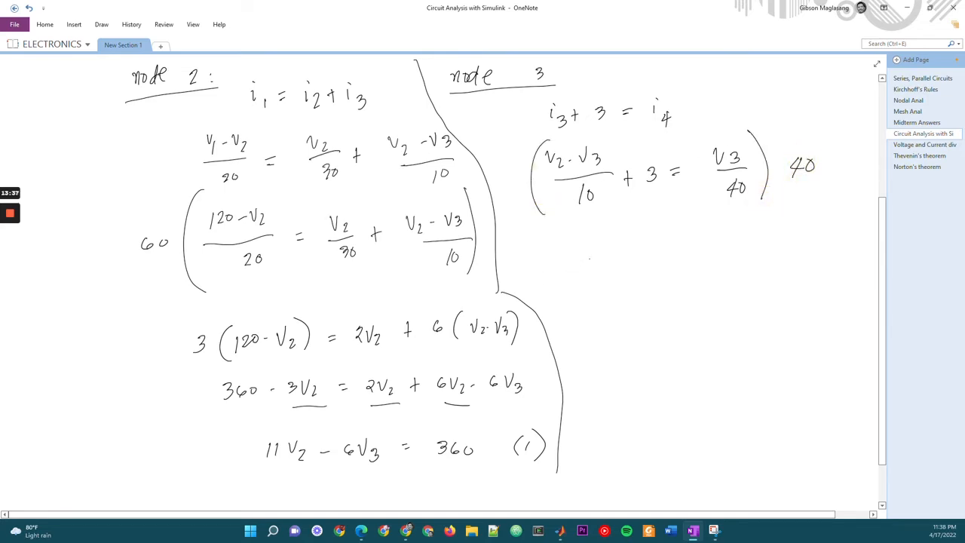
{"action": "mouse_move", "coordinate": [595, 251]}
{"action": "left_mouse_down"}
{"action": "mouse_move", "coordinate": [597, 269]}
{"action": "mouse_move", "coordinate": [641, 269]}
{"action": "mouse_move", "coordinate": [670, 249]}
{"action": "mouse_move", "coordinate": [688, 271]}
{"action": "mouse_move", "coordinate": [710, 259]}
{"action": "mouse_move", "coordinate": [731, 267]}
{"action": "mouse_move", "coordinate": [753, 252]}
{"action": "mouse_move", "coordinate": [781, 260]}
{"action": "mouse_move", "coordinate": [819, 252]}
{"action": "mouse_move", "coordinate": [822, 267]}
{"action": "left_mouse_up"}
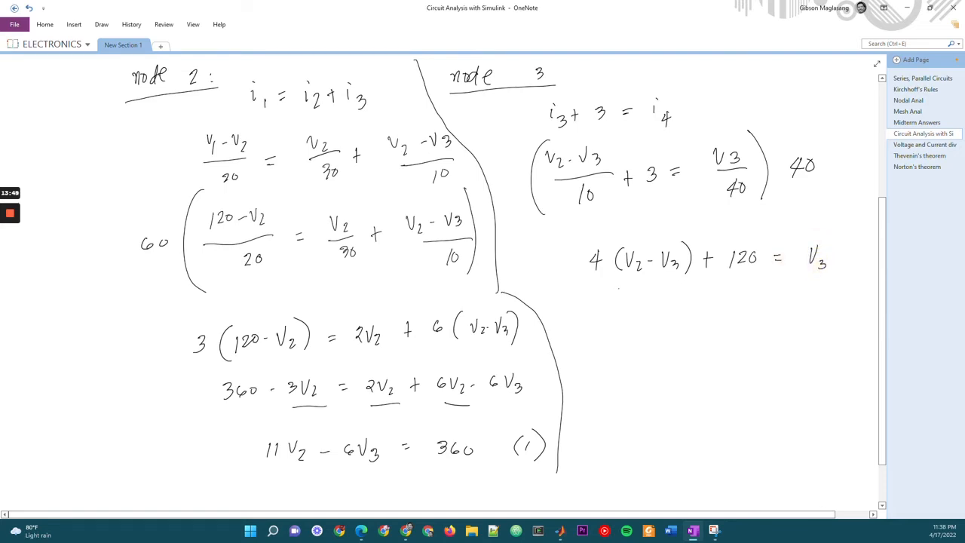
Write the simplified node 3 equation 4V2 - 5V3 = -120, numbered (2)
{"action": "mouse_move", "coordinate": [613, 308]}
{"action": "left_mouse_down"}
{"action": "mouse_move", "coordinate": [616, 323]}
{"action": "mouse_move", "coordinate": [639, 305]}
{"action": "mouse_move", "coordinate": [641, 323]}
{"action": "mouse_move", "coordinate": [665, 310]}
{"action": "left_mouse_up"}
{"action": "mouse_move", "coordinate": [681, 306]}
{"action": "left_mouse_down"}
{"action": "mouse_move", "coordinate": [684, 320]}
{"action": "mouse_move", "coordinate": [689, 301]}
{"action": "left_mouse_up"}
{"action": "mouse_move", "coordinate": [696, 298]}
{"action": "left_mouse_down"}
{"action": "mouse_move", "coordinate": [713, 299]}
{"action": "mouse_move", "coordinate": [715, 320]}
{"action": "mouse_move", "coordinate": [753, 305]}
{"action": "left_mouse_up"}
{"action": "left_click_drag", "start_coordinate": [746, 309], "coordinate": [808, 316]}
{"action": "left_click_drag", "start_coordinate": [814, 302], "coordinate": [842, 322]}
{"action": "left_click_drag", "start_coordinate": [849, 309], "coordinate": [868, 326]}
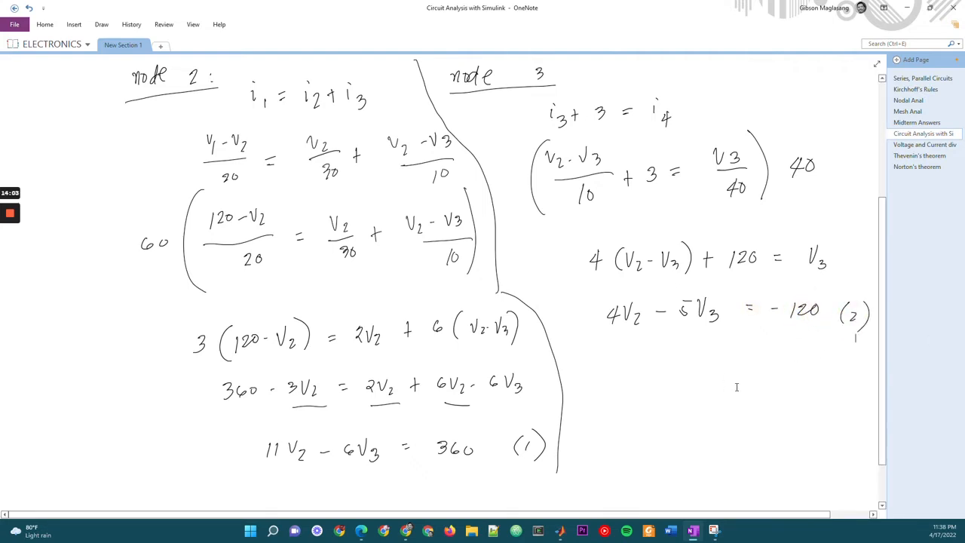
Write the bracketed 2×2 coefficient matrix below equation (1), with rows 11, -6 and 4, -5
{"action": "scroll", "coordinate": [737, 387], "scroll_direction": "down", "scroll_amount": 2}
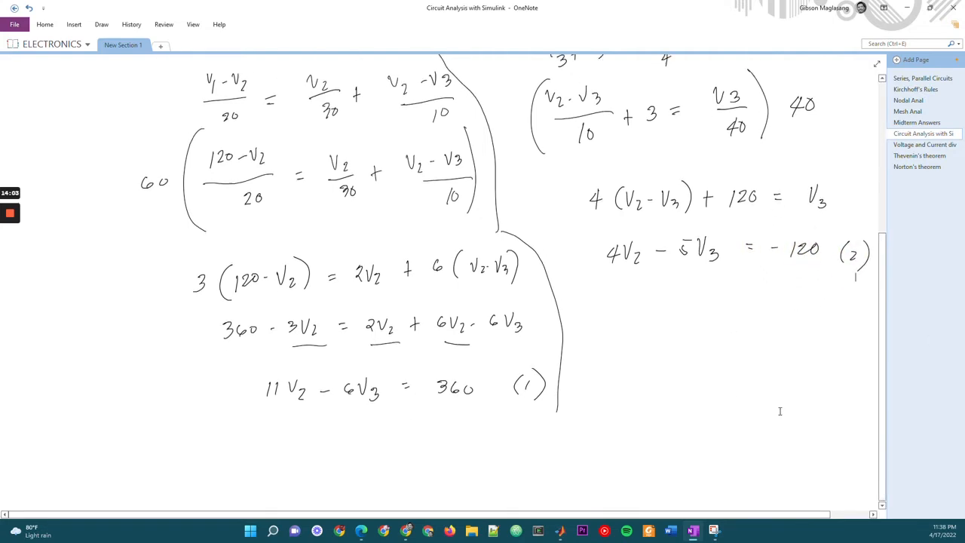
{"action": "left_click", "coordinate": [883, 508]}
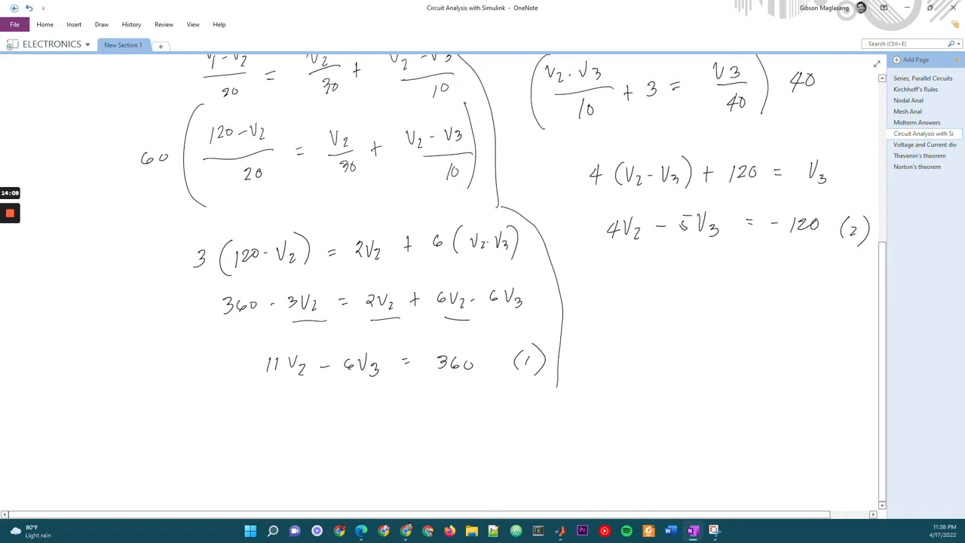
{"action": "left_click", "coordinate": [882, 507]}
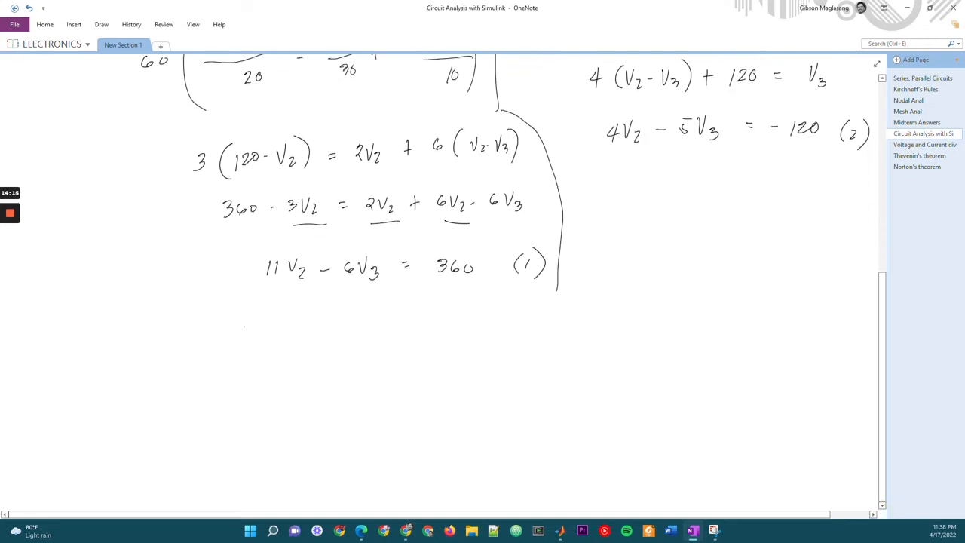
{"action": "left_click_drag", "start_coordinate": [283, 326], "coordinate": [280, 411]}
{"action": "left_click_drag", "start_coordinate": [295, 332], "coordinate": [295, 347]}
{"action": "mouse_move", "coordinate": [302, 333]}
{"action": "left_mouse_down"}
{"action": "mouse_move", "coordinate": [301, 347]}
{"action": "mouse_move", "coordinate": [356, 340]}
{"action": "left_mouse_up"}
{"action": "left_click_drag", "start_coordinate": [297, 374], "coordinate": [303, 387]}
{"action": "left_click_drag", "start_coordinate": [300, 375], "coordinate": [299, 395]}
{"action": "mouse_move", "coordinate": [360, 375]}
{"action": "left_mouse_down"}
{"action": "mouse_move", "coordinate": [360, 388]}
{"action": "mouse_move", "coordinate": [369, 374]}
{"action": "left_mouse_up"}
{"action": "mouse_move", "coordinate": [370, 326]}
{"action": "left_mouse_down"}
{"action": "mouse_move", "coordinate": [382, 325]}
{"action": "mouse_move", "coordinate": [385, 399]}
{"action": "left_mouse_up"}
Complete the matrix equation with the column vector V2, V3, an equals sign and the column vector 360, -120
{"action": "left_click_drag", "start_coordinate": [402, 326], "coordinate": [402, 404]}
{"action": "mouse_move", "coordinate": [425, 338]}
{"action": "left_mouse_down"}
{"action": "mouse_move", "coordinate": [437, 349]}
{"action": "mouse_move", "coordinate": [442, 388]}
{"action": "left_mouse_up"}
{"action": "left_click", "coordinate": [428, 373]}
{"action": "left_click_drag", "start_coordinate": [447, 314], "coordinate": [459, 402]}
{"action": "left_click_drag", "start_coordinate": [472, 362], "coordinate": [478, 363]}
{"action": "left_click_drag", "start_coordinate": [473, 367], "coordinate": [478, 368]}
{"action": "left_click_drag", "start_coordinate": [501, 315], "coordinate": [500, 406]}
{"action": "mouse_move", "coordinate": [521, 324]}
{"action": "left_mouse_down"}
{"action": "mouse_move", "coordinate": [521, 335]}
{"action": "mouse_move", "coordinate": [545, 329]}
{"action": "left_mouse_up"}
{"action": "left_click_drag", "start_coordinate": [534, 374], "coordinate": [533, 388]}
{"action": "mouse_move", "coordinate": [539, 377]}
{"action": "left_mouse_down"}
{"action": "mouse_move", "coordinate": [549, 388]}
{"action": "mouse_move", "coordinate": [554, 378]}
{"action": "left_mouse_up"}
{"action": "mouse_move", "coordinate": [561, 312]}
{"action": "left_mouse_down"}
{"action": "mouse_move", "coordinate": [574, 335]}
{"action": "mouse_move", "coordinate": [571, 424]}
{"action": "left_mouse_up"}
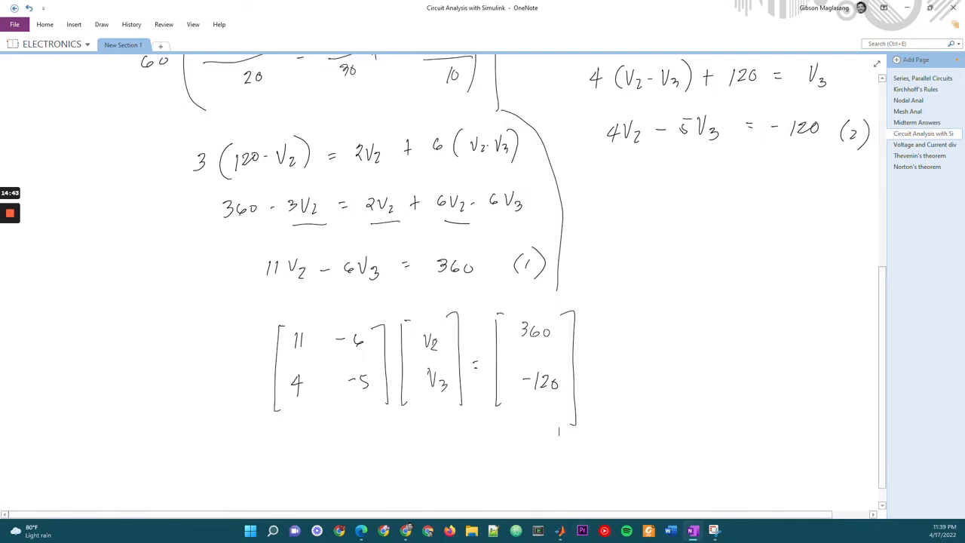
Switch to MATLAB and define the coefficient matrix M = [11 -6; 4 -5]
{"action": "scroll", "coordinate": [449, 286], "scroll_direction": "up", "scroll_amount": 3}
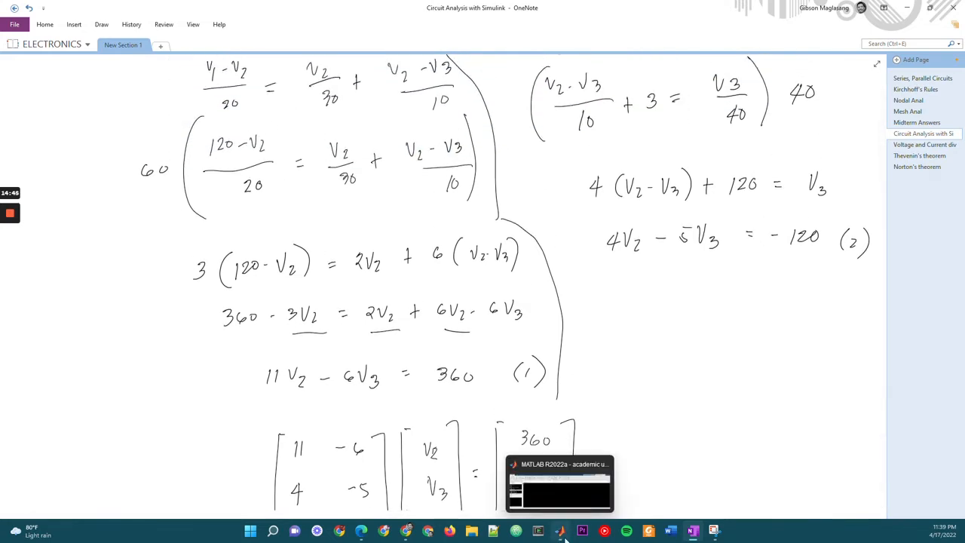
{"action": "left_click", "coordinate": [559, 530]}
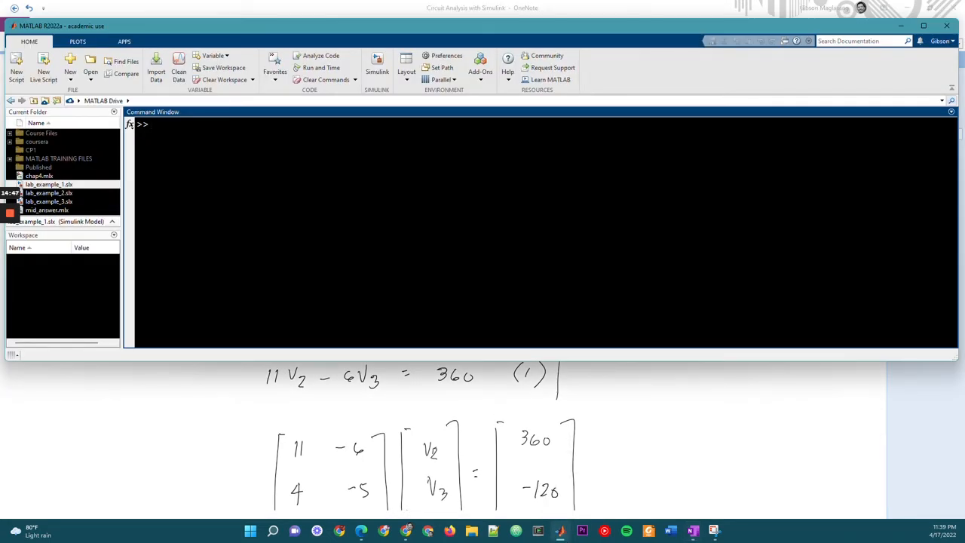
{"action": "type", "text": "M = [11 -6; 4 -5"}
{"action": "key", "text": "Return"}
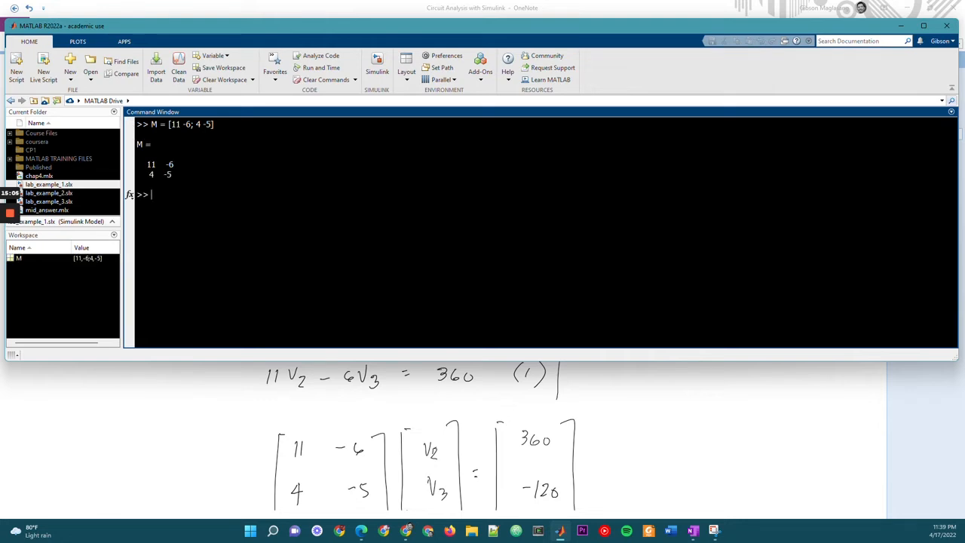
Define the constant vector c = [360; -120] and solve the system with x = M\c
{"action": "type", "text": "C"}
{"action": "key", "text": "BackSpace"}
{"action": "type", "text": "c = [360; -120"}
{"action": "key", "text": "Return"}
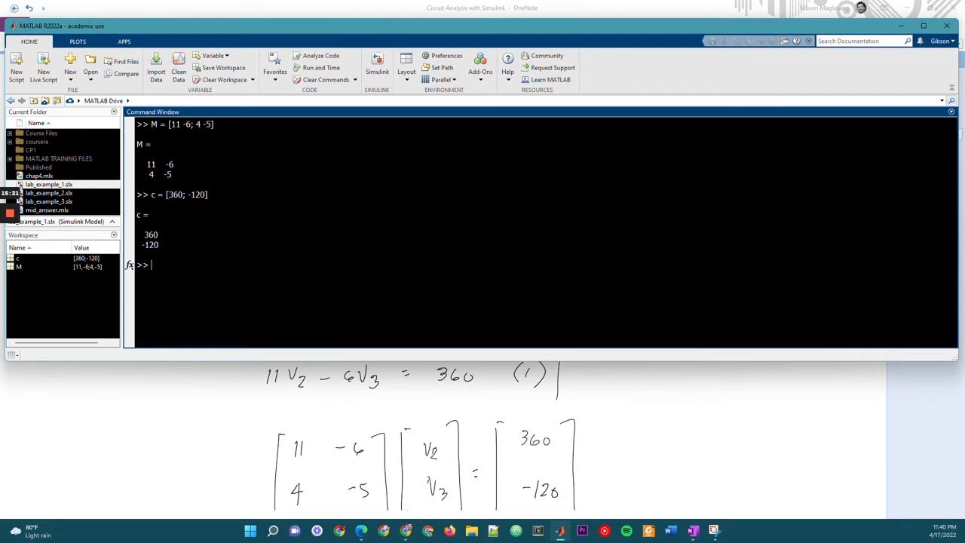
{"action": "type", "text": "x = M\\c"}
{"action": "key", "text": "Return"}
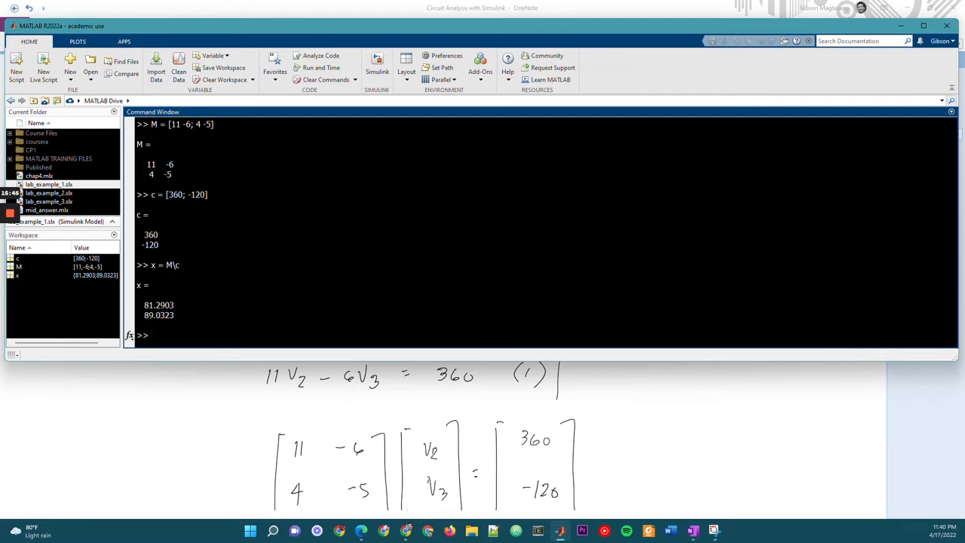
Switch to OneNote and handwrite the solutions V2 = 81.29 V and V3 = 89.03 V beside the matrix equation
{"action": "left_click", "coordinate": [585, 474]}
{"action": "scroll", "coordinate": [584, 474], "scroll_direction": "down", "scroll_amount": 3}
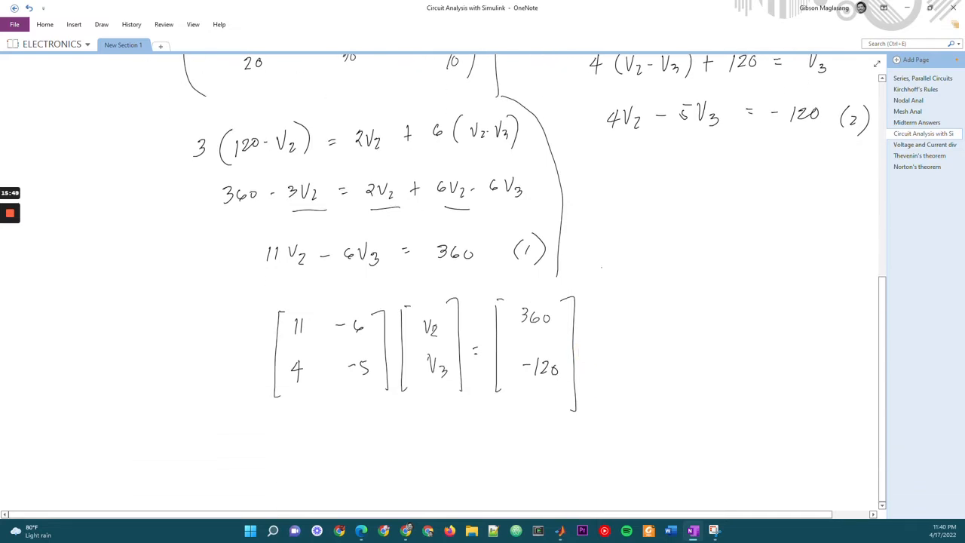
{"action": "mouse_move", "coordinate": [637, 251]}
{"action": "left_mouse_down"}
{"action": "mouse_move", "coordinate": [650, 251]}
{"action": "mouse_move", "coordinate": [655, 272]}
{"action": "mouse_move", "coordinate": [675, 264]}
{"action": "left_mouse_up"}
{"action": "mouse_move", "coordinate": [704, 251]}
{"action": "left_mouse_down"}
{"action": "mouse_move", "coordinate": [710, 264]}
{"action": "mouse_move", "coordinate": [745, 266]}
{"action": "mouse_move", "coordinate": [765, 252]}
{"action": "left_mouse_up"}
{"action": "left_click", "coordinate": [716, 263]}
{"action": "mouse_move", "coordinate": [648, 309]}
{"action": "left_mouse_down"}
{"action": "mouse_move", "coordinate": [669, 309]}
{"action": "mouse_move", "coordinate": [661, 331]}
{"action": "mouse_move", "coordinate": [690, 311]}
{"action": "mouse_move", "coordinate": [729, 309]}
{"action": "mouse_move", "coordinate": [740, 323]}
{"action": "mouse_move", "coordinate": [756, 310]}
{"action": "mouse_move", "coordinate": [767, 321]}
{"action": "mouse_move", "coordinate": [787, 318]}
{"action": "mouse_move", "coordinate": [795, 307]}
{"action": "left_mouse_up"}
{"action": "left_click", "coordinate": [747, 318]}
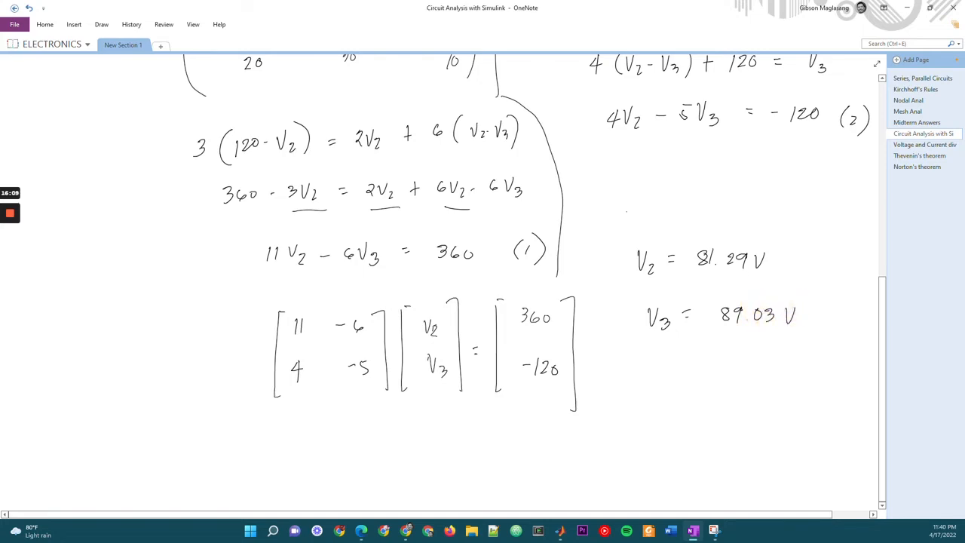
Handwrite V1 = 120 V above the V2 result
{"action": "mouse_move", "coordinate": [635, 212]}
{"action": "left_mouse_down"}
{"action": "mouse_move", "coordinate": [650, 212]}
{"action": "mouse_move", "coordinate": [648, 225]}
{"action": "left_mouse_up"}
{"action": "left_click_drag", "start_coordinate": [661, 216], "coordinate": [670, 220]}
{"action": "mouse_move", "coordinate": [696, 211]}
{"action": "left_mouse_down"}
{"action": "mouse_move", "coordinate": [695, 223]}
{"action": "mouse_move", "coordinate": [710, 223]}
{"action": "left_mouse_up"}
{"action": "left_click_drag", "start_coordinate": [717, 212], "coordinate": [739, 212]}
{"action": "scroll", "coordinate": [735, 219], "scroll_direction": "up", "scroll_amount": 5}
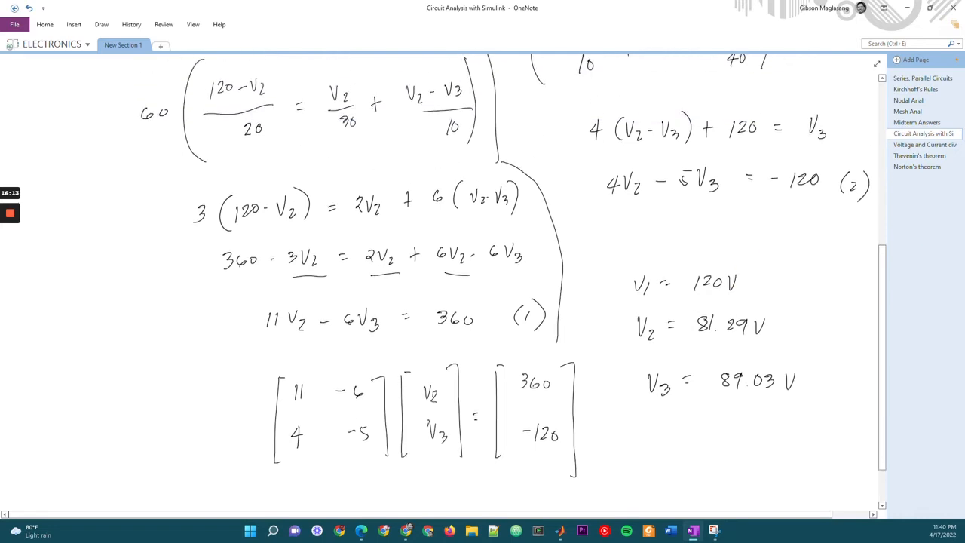
{"action": "scroll", "coordinate": [736, 218], "scroll_direction": "up", "scroll_amount": 6}
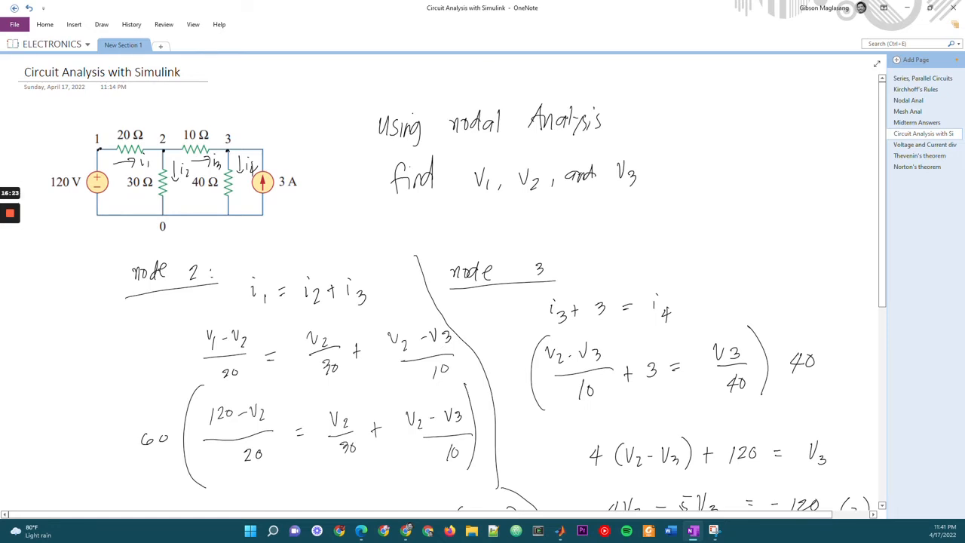
{"action": "scroll", "coordinate": [467, 283], "scroll_direction": "down", "scroll_amount": 10}
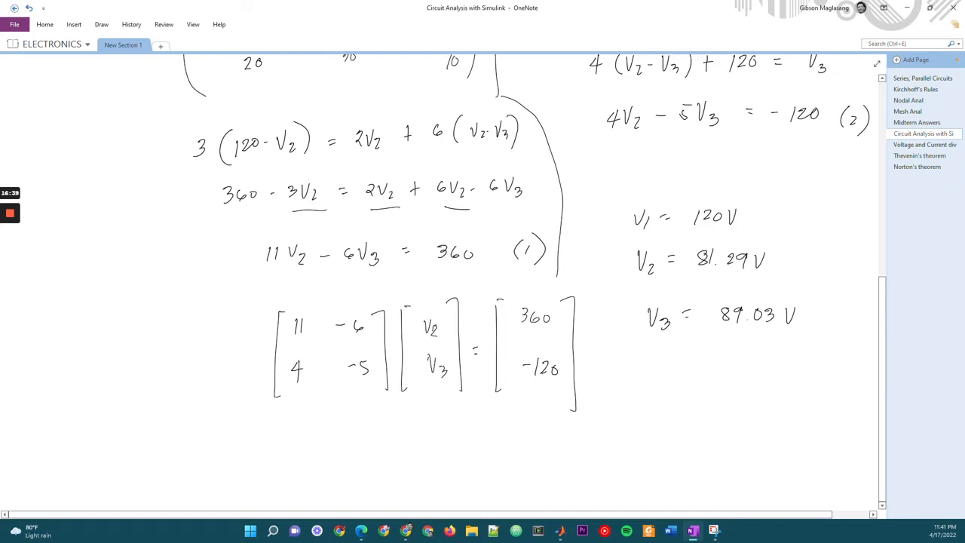
{"action": "scroll", "coordinate": [513, 279], "scroll_direction": "up", "scroll_amount": 1}
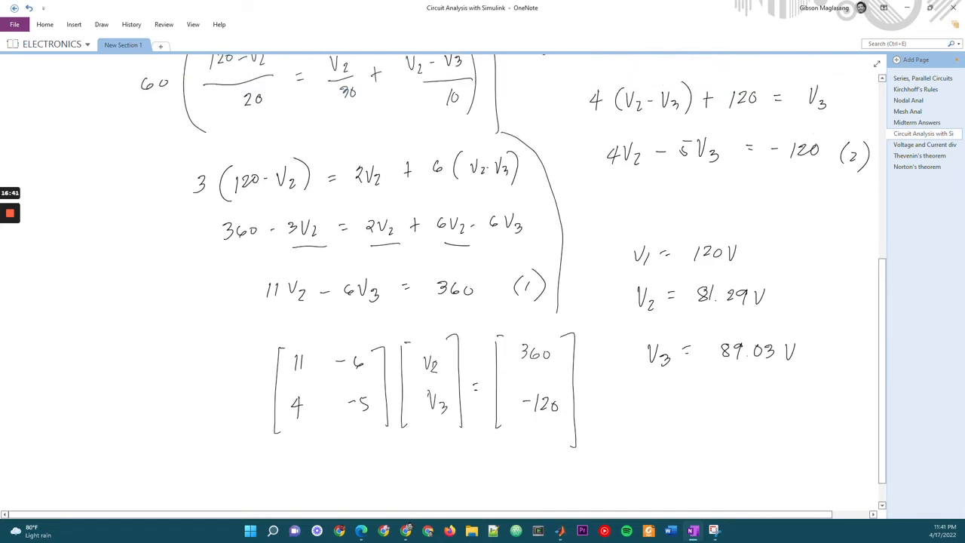
Switch to MATLAB, maximize its window and clear the Command Window with clc
{"action": "left_click", "coordinate": [560, 534]}
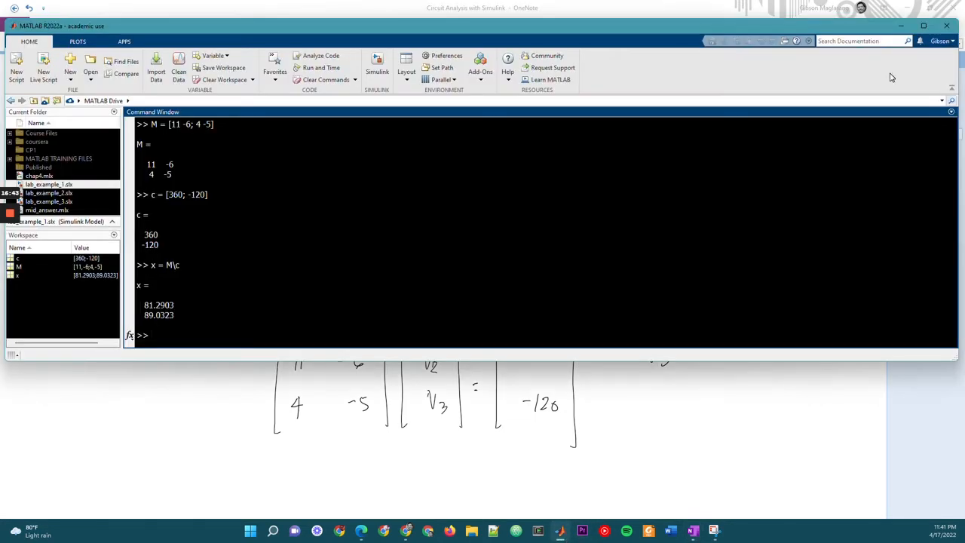
{"action": "left_click", "coordinate": [923, 30]}
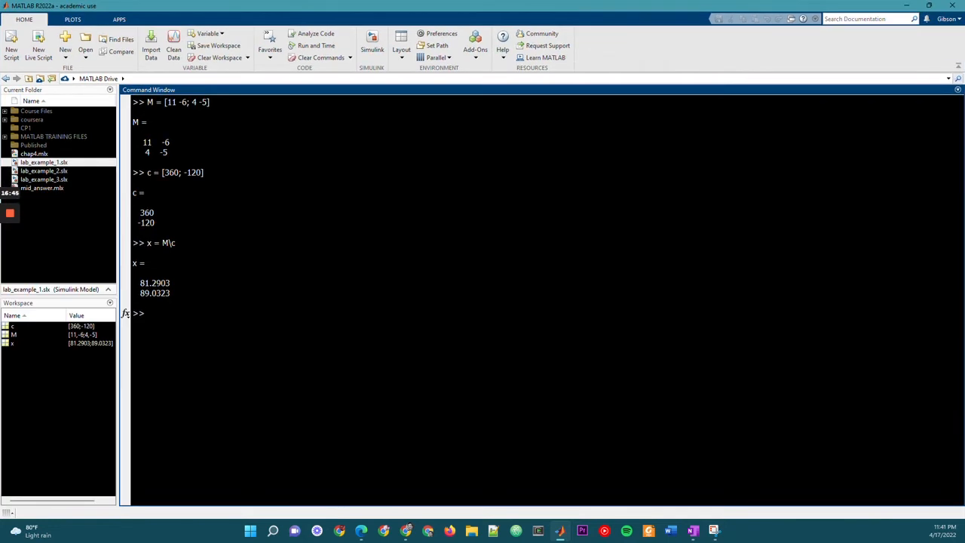
{"action": "left_click", "coordinate": [375, 354]}
{"action": "type", "text": "clear"}
{"action": "key", "text": "BackSpace"}
{"action": "key", "text": "BackSpace"}
{"action": "key", "text": "BackSpace"}
{"action": "type", "text": "c"}
{"action": "key", "text": "Return"}
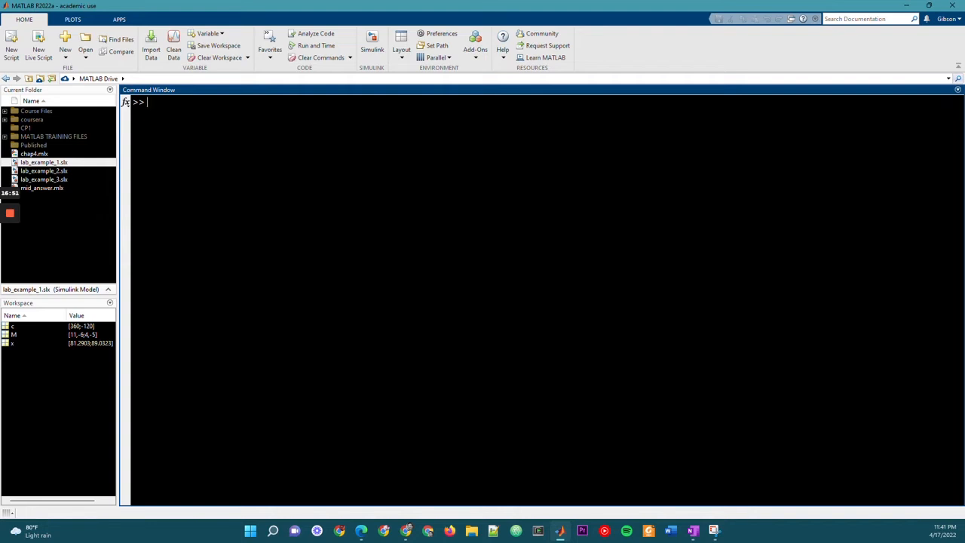
Launch Simulink with the simulink command, create a blank model and maximize the model window
{"action": "type", "text": "simulin"}
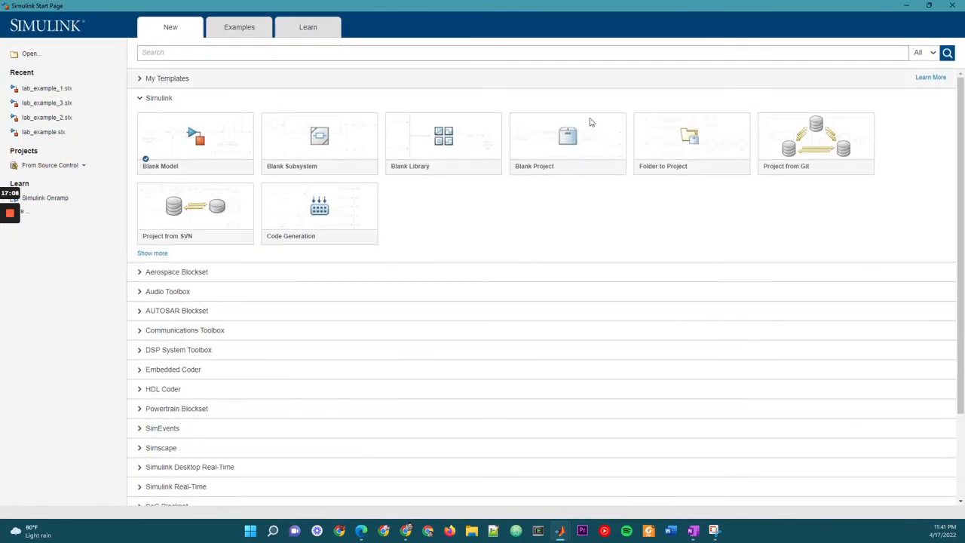
{"action": "left_click", "coordinate": [734, 64]}
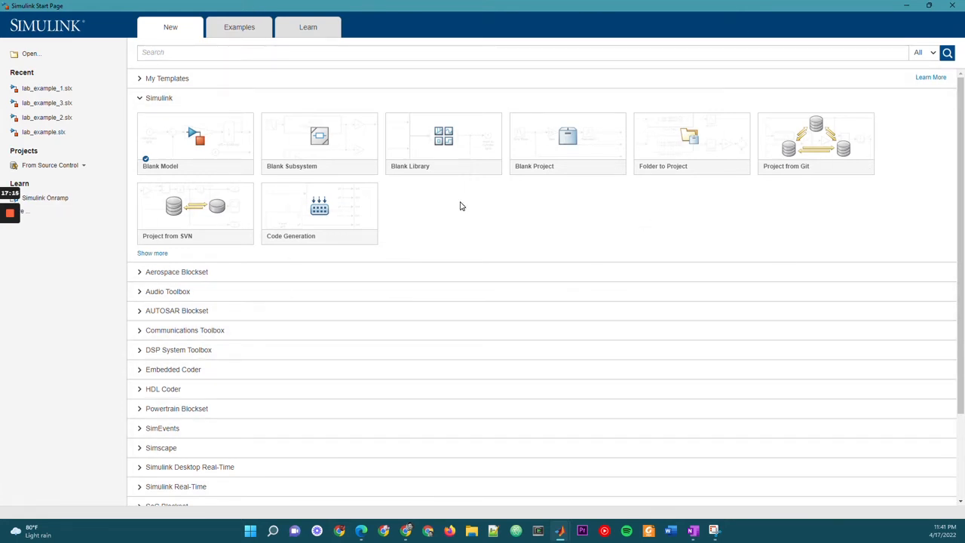
{"action": "mouse_move", "coordinate": [168, 141]}
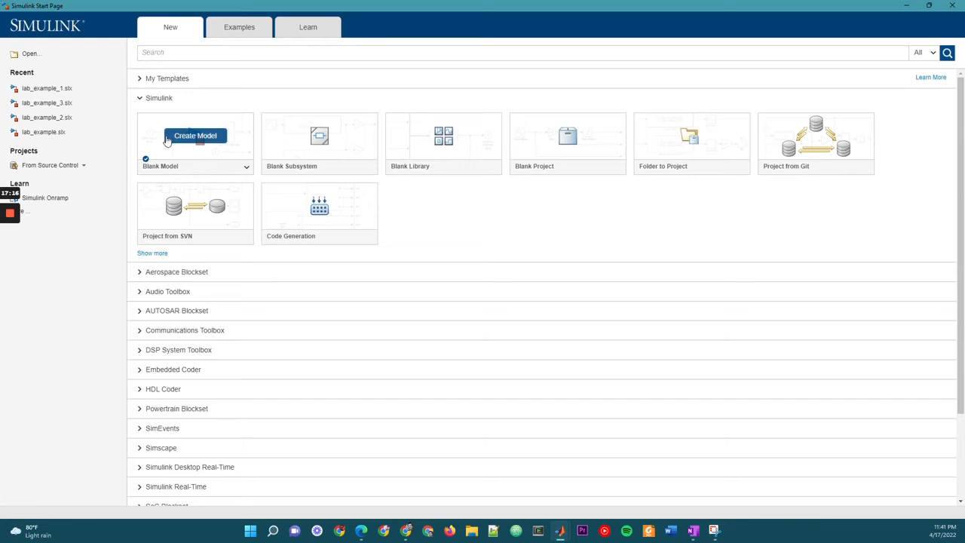
{"action": "left_click", "coordinate": [215, 136]}
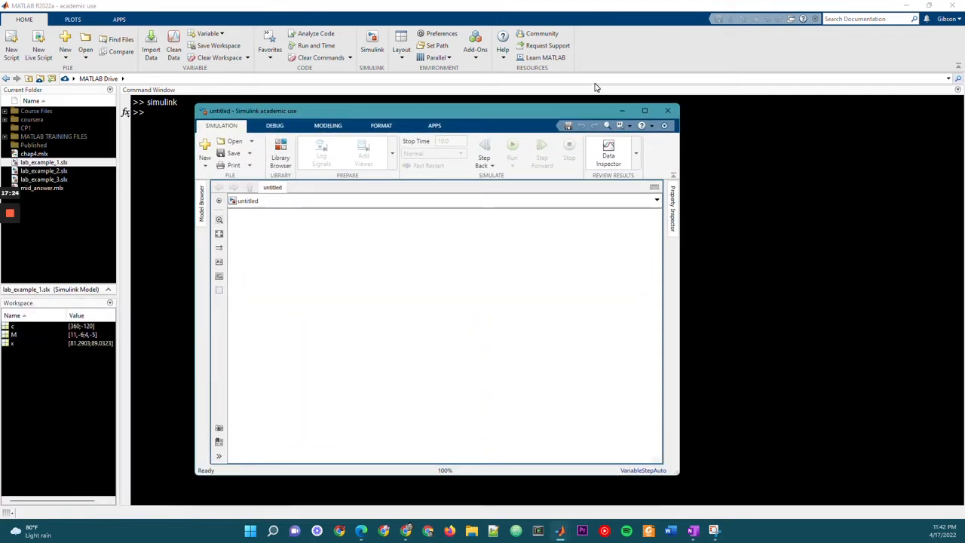
{"action": "left_click", "coordinate": [644, 112]}
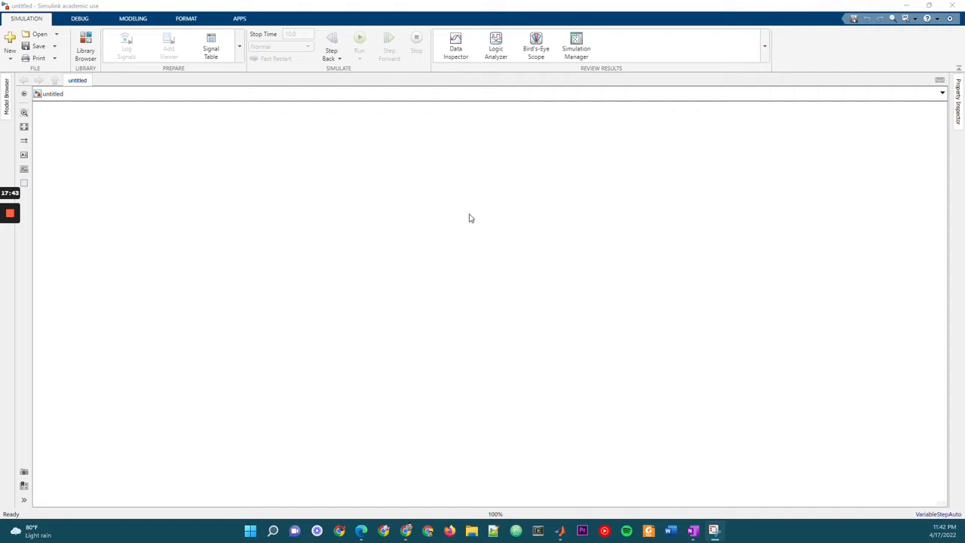
Switch to OneNote and shift the circuit picture slightly to the right under the page title
{"action": "left_click", "coordinate": [693, 532]}
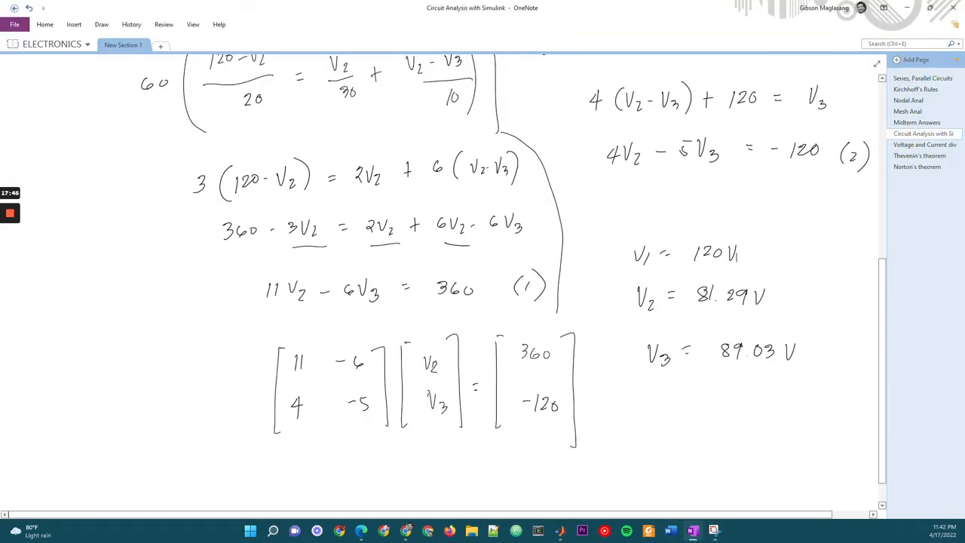
{"action": "scroll", "coordinate": [453, 283], "scroll_direction": "up", "scroll_amount": 6}
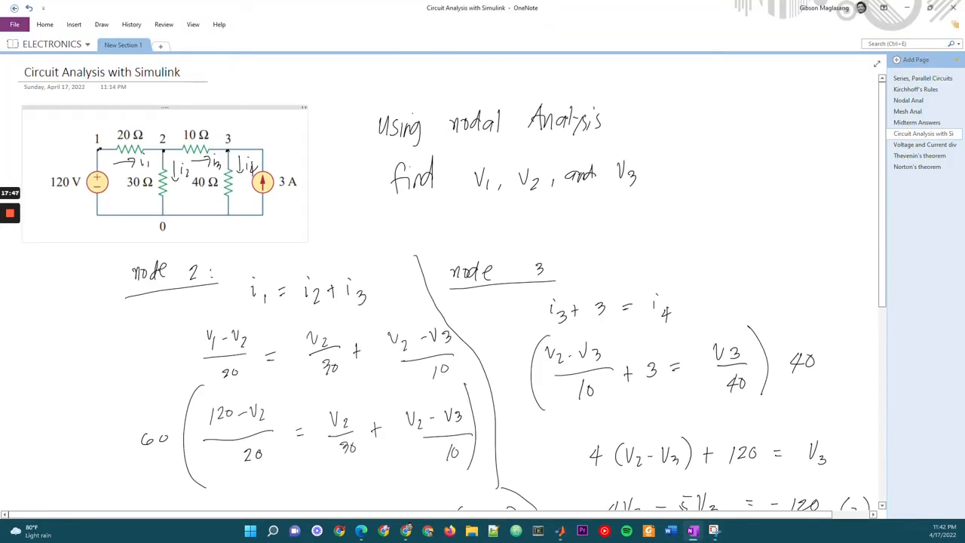
{"action": "mouse_move", "coordinate": [180, 108]}
{"action": "left_mouse_down"}
{"action": "mouse_move", "coordinate": [235, 98]}
{"action": "mouse_move", "coordinate": [217, 111]}
{"action": "left_mouse_up"}
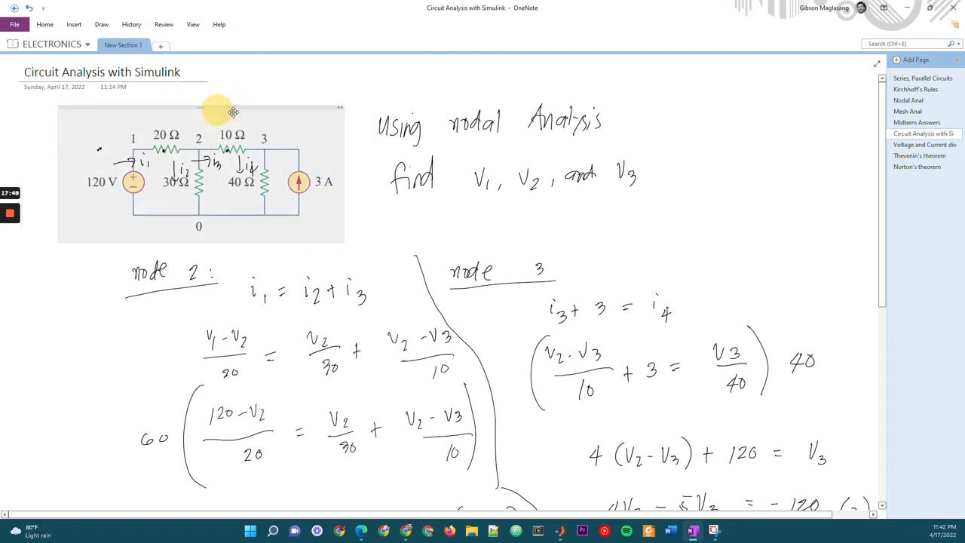
{"action": "left_click", "coordinate": [385, 214]}
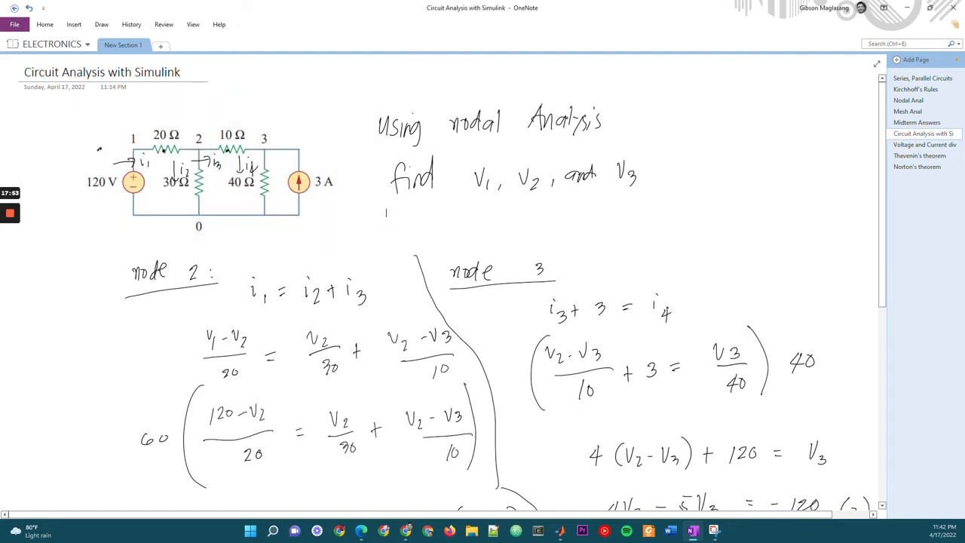
Switch to the untitled Simulink model and save it to the Desktop as lab_simul1
{"action": "mouse_move", "coordinate": [561, 535]}
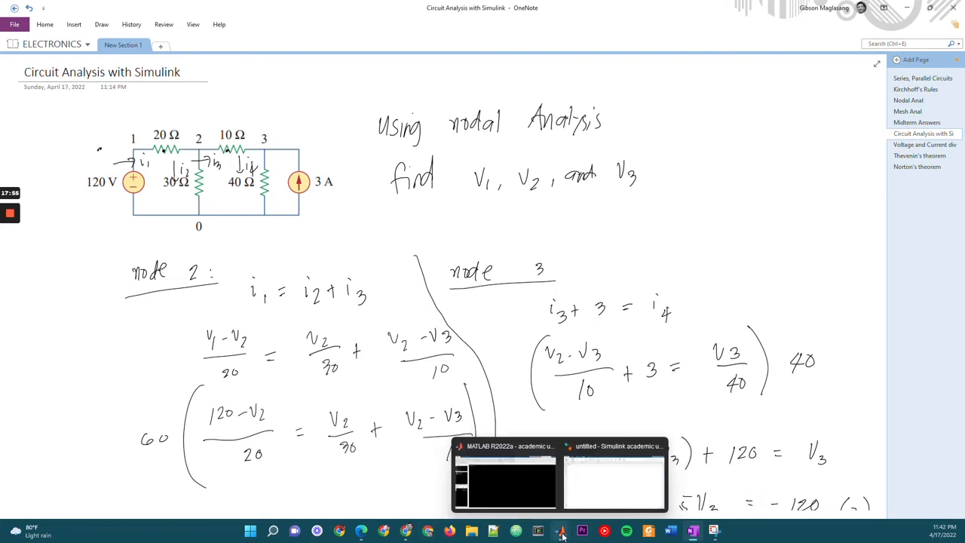
{"action": "left_click", "coordinate": [595, 475]}
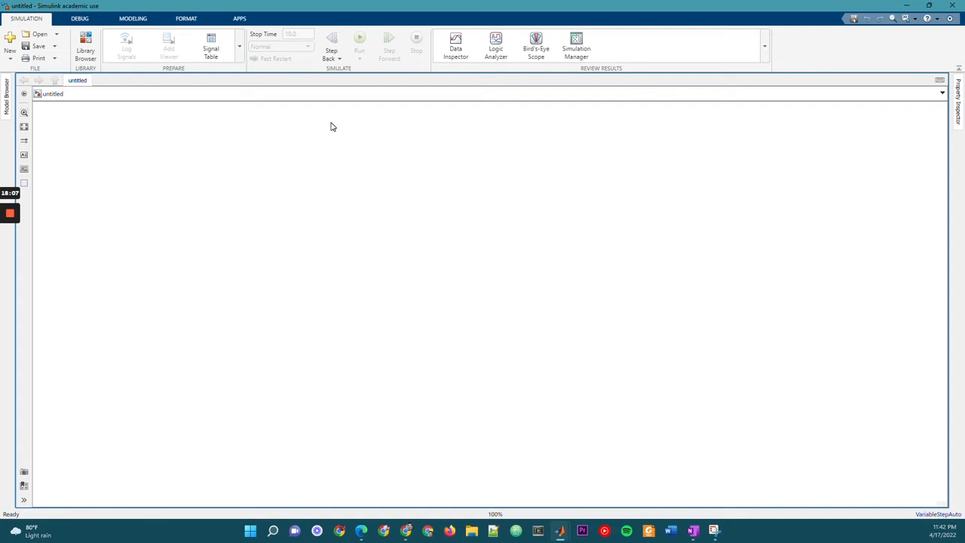
{"action": "double_click", "coordinate": [254, 178]}
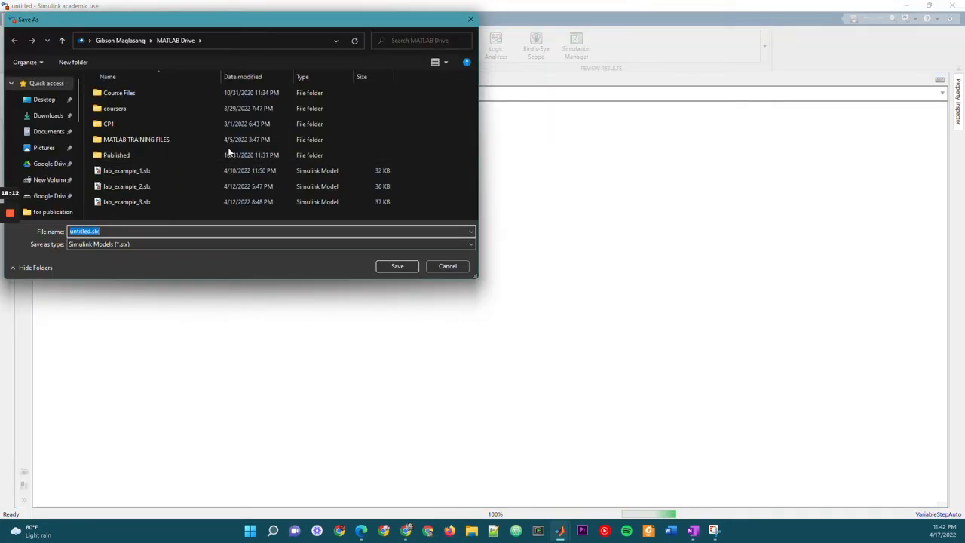
{"action": "left_click", "coordinate": [45, 100]}
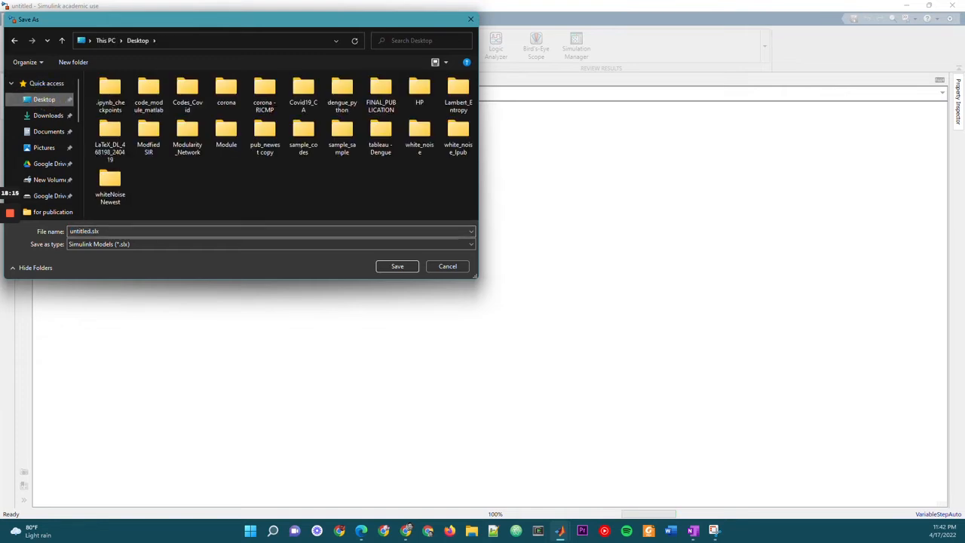
{"action": "left_click", "coordinate": [149, 231]}
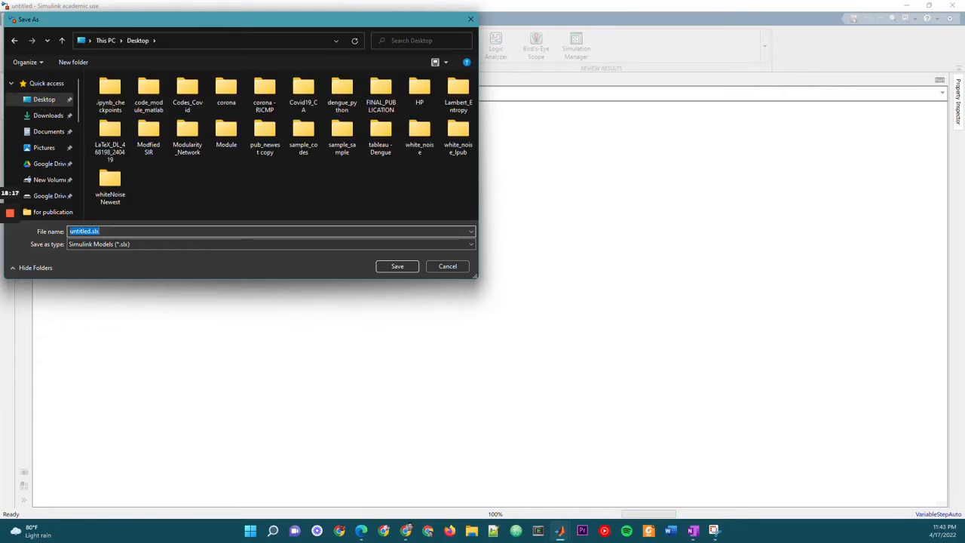
{"action": "type", "text": "lab"}
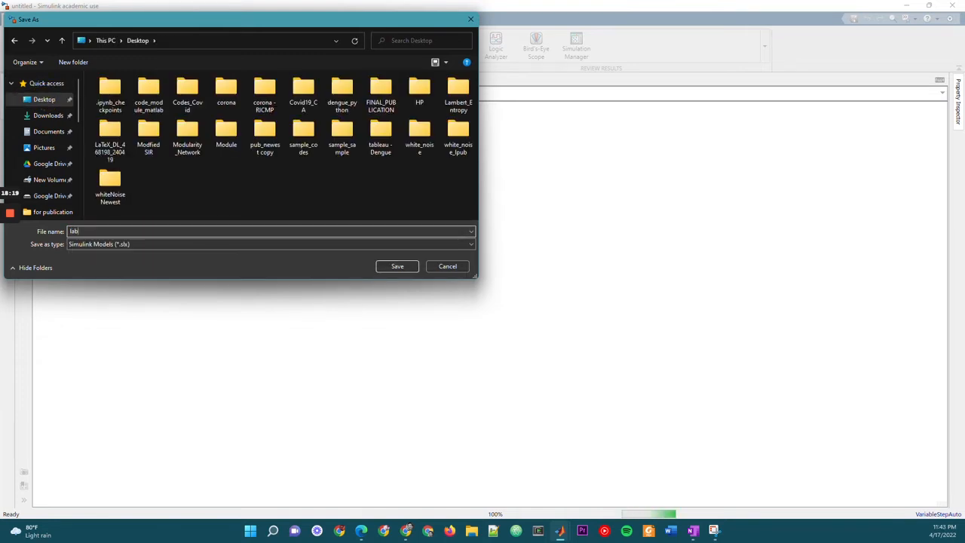
{"action": "type", "text": "_simul1"}
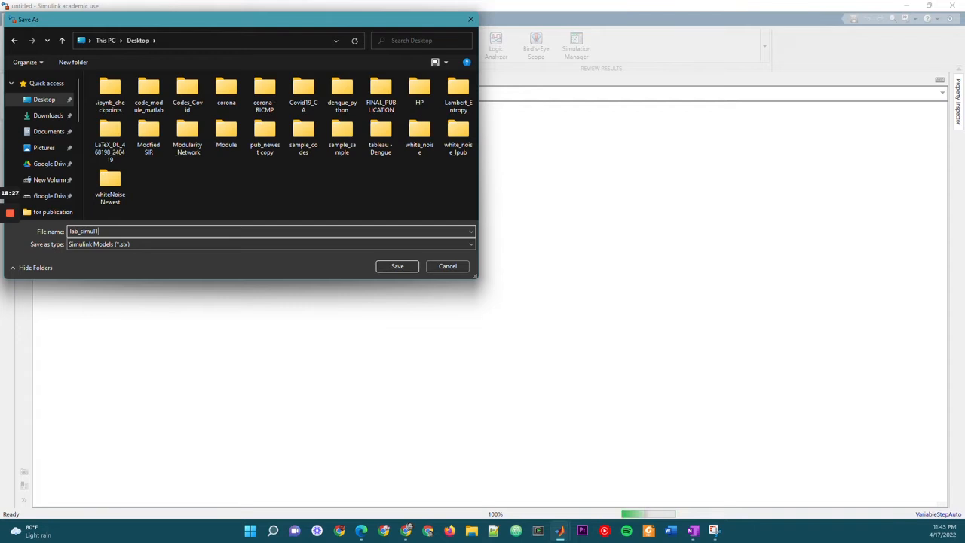
{"action": "key", "text": "Return"}
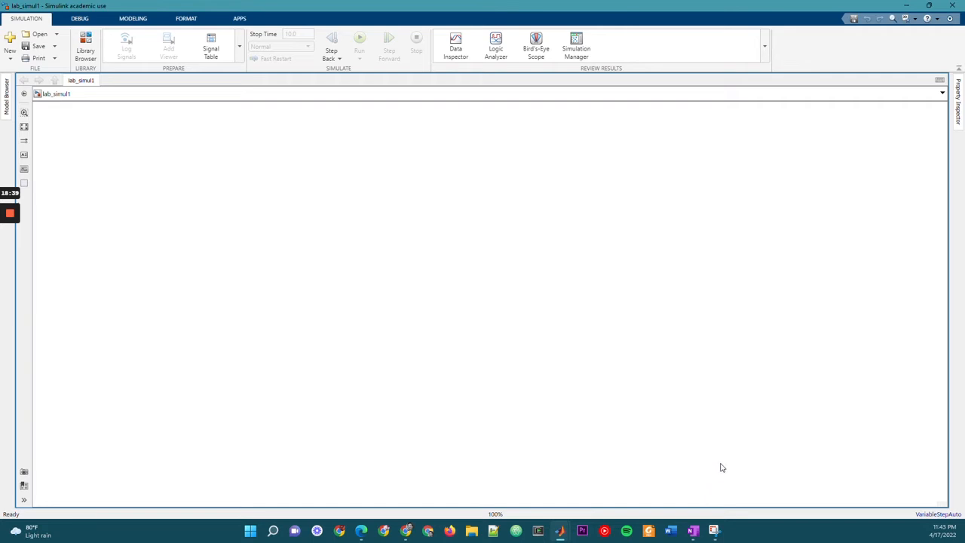
Check the circuit diagram in OneNote, and open and enlarge the Library Browser from the lab_simul1 model in Simulink
{"action": "left_click", "coordinate": [692, 530]}
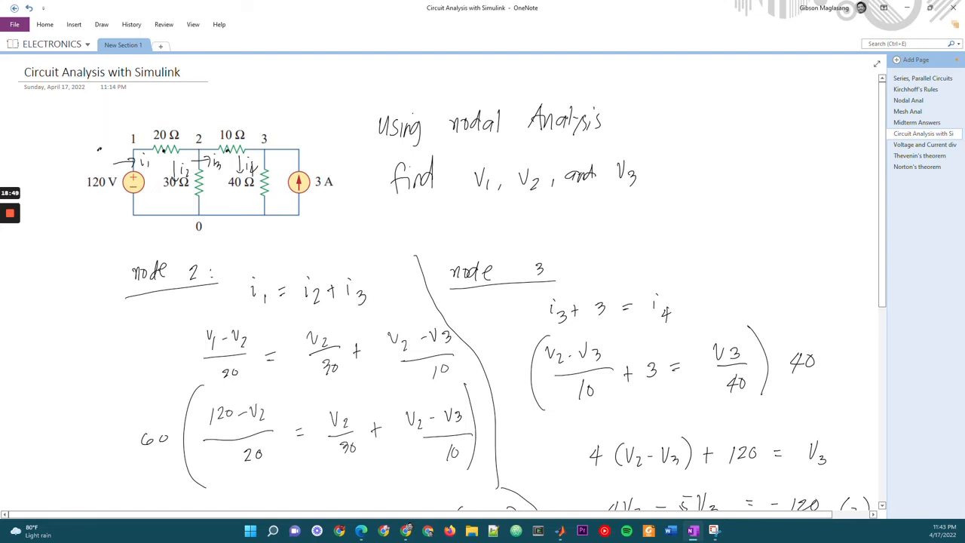
{"action": "left_click", "coordinate": [576, 530]}
{"action": "left_click", "coordinate": [608, 482]}
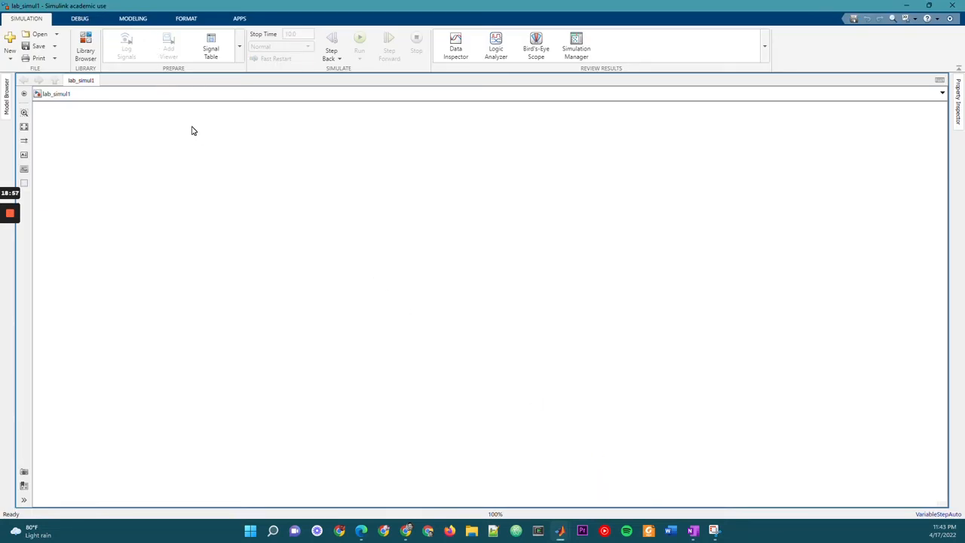
{"action": "left_click", "coordinate": [85, 45]}
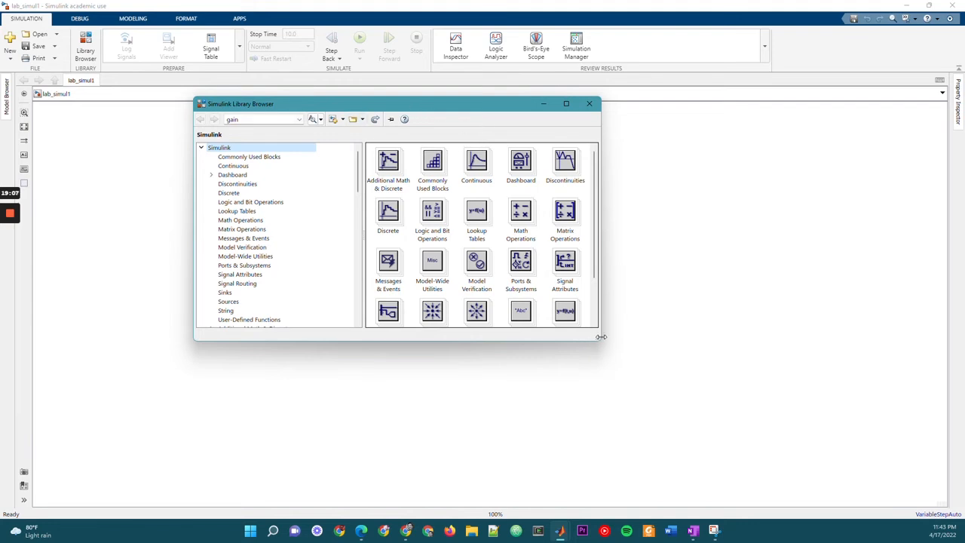
{"action": "left_click_drag", "start_coordinate": [597, 340], "coordinate": [660, 422]}
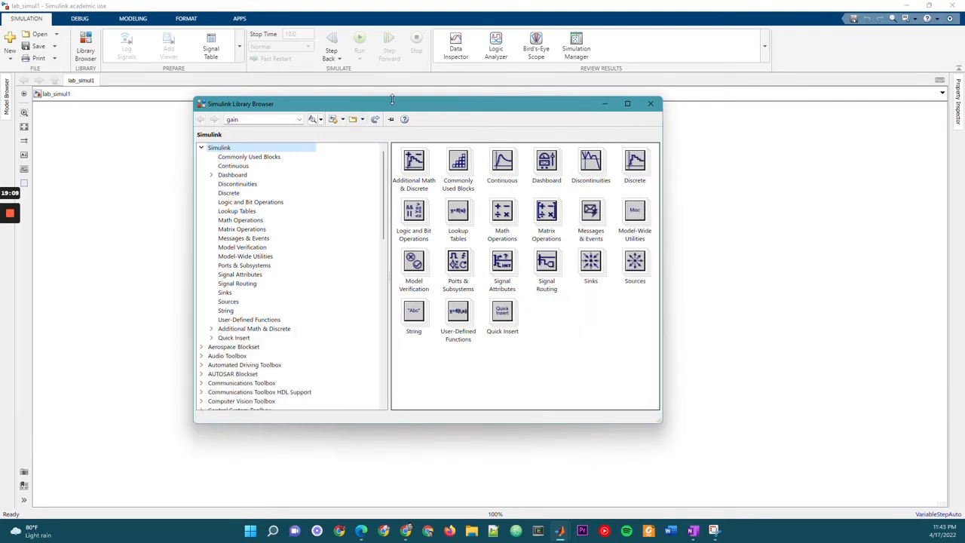
Expand the Simscape Electrical library down to the contents of Specialized Power Systems in the Library Browser
{"action": "left_click_drag", "start_coordinate": [390, 107], "coordinate": [326, 82]}
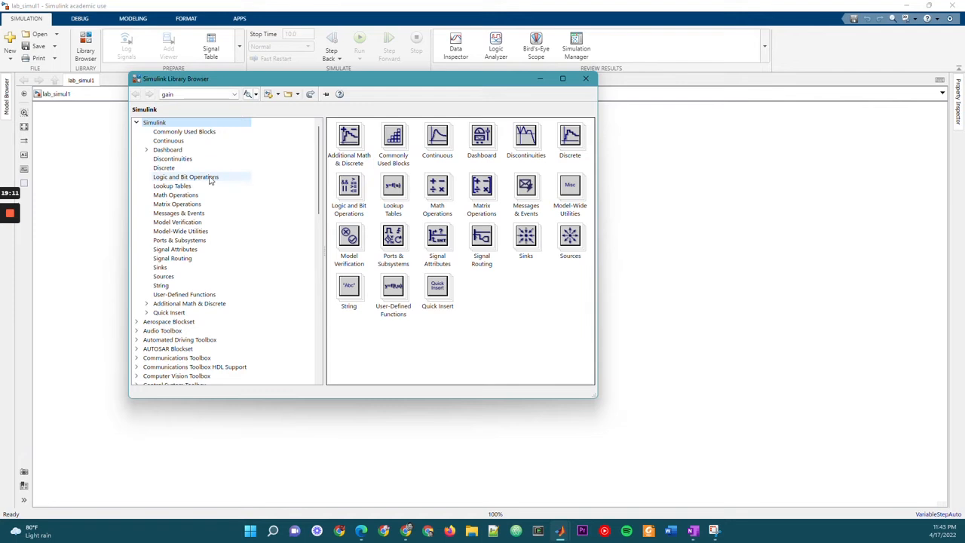
{"action": "scroll", "coordinate": [201, 182], "scroll_direction": "down", "scroll_amount": 12}
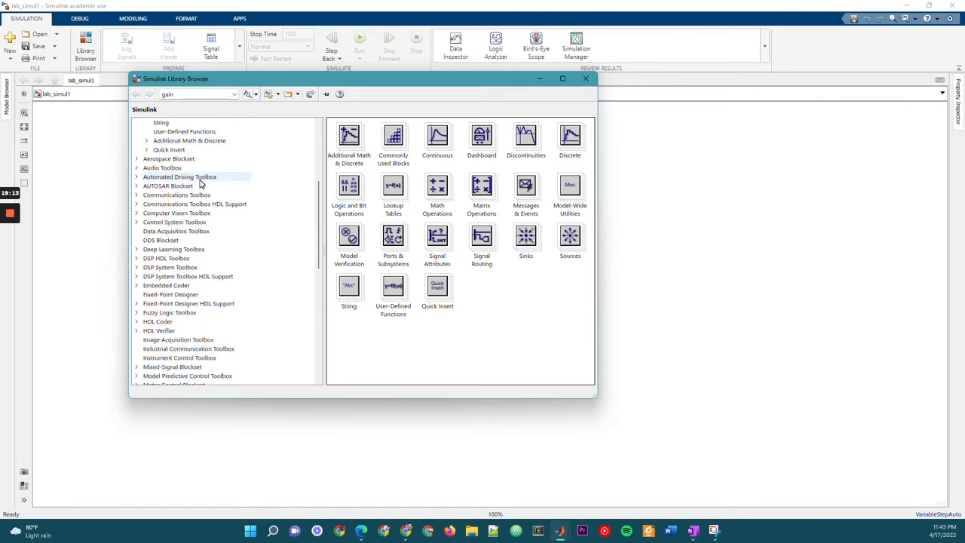
{"action": "scroll", "coordinate": [201, 184], "scroll_direction": "down", "scroll_amount": 2}
{"action": "scroll", "coordinate": [201, 160], "scroll_direction": "down", "scroll_amount": 3}
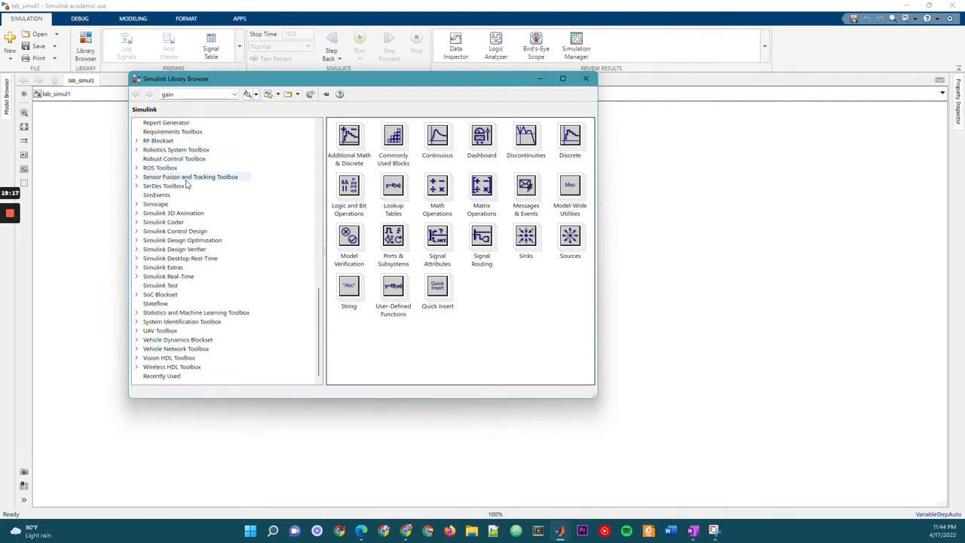
{"action": "left_click", "coordinate": [138, 205]}
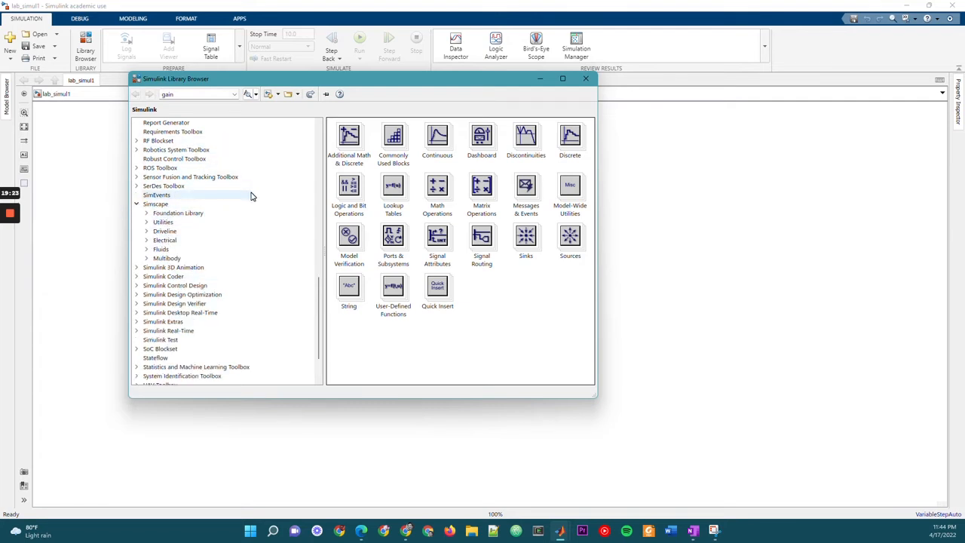
{"action": "left_click", "coordinate": [147, 240]}
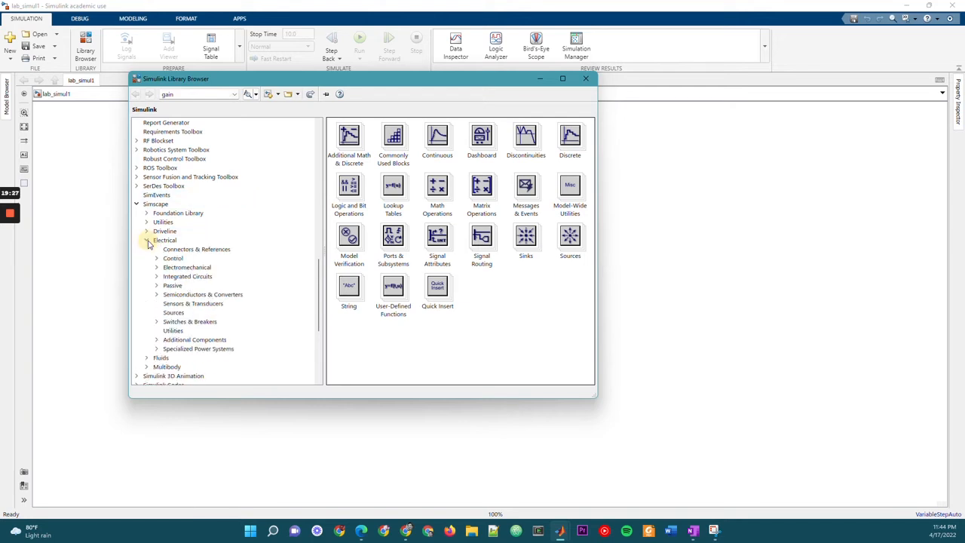
{"action": "scroll", "coordinate": [241, 251], "scroll_direction": "down", "scroll_amount": 3}
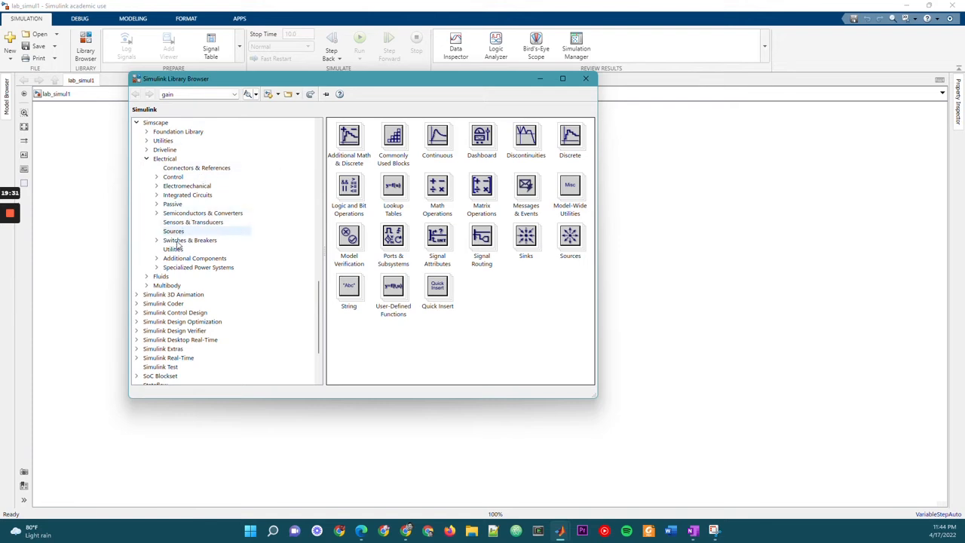
{"action": "left_click", "coordinate": [156, 267]}
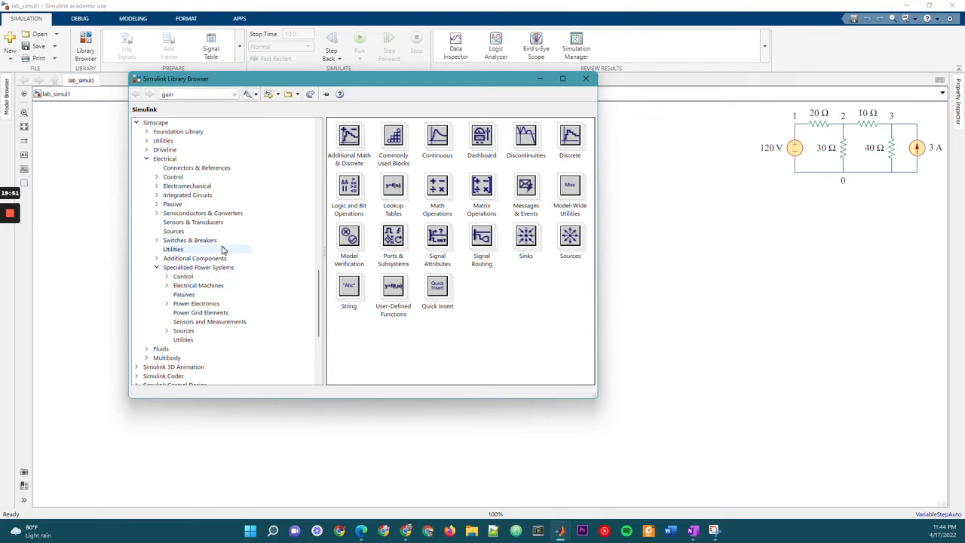
{"action": "scroll", "coordinate": [249, 261], "scroll_direction": "up", "scroll_amount": 3}
{"action": "scroll", "coordinate": [250, 261], "scroll_direction": "down", "scroll_amount": 3}
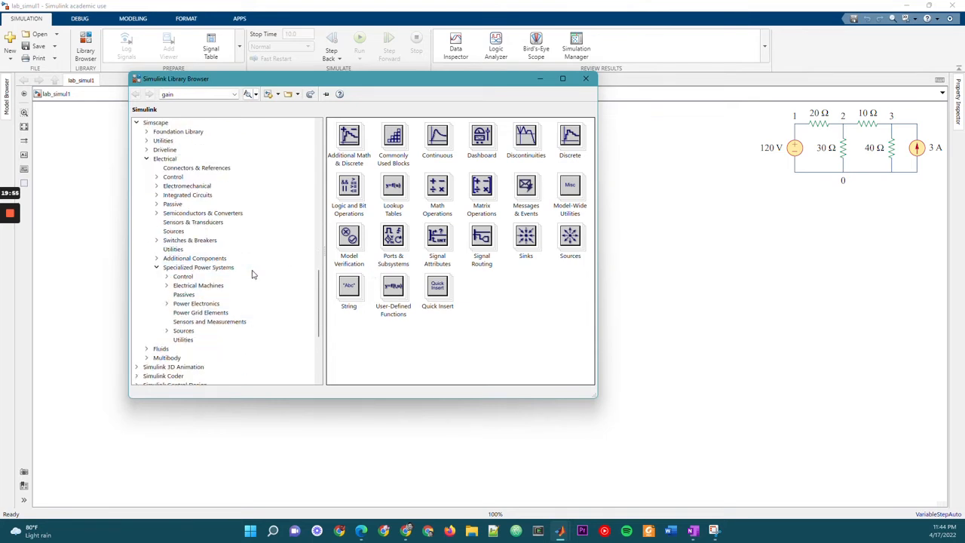
Examine the Commonly Used Blocks of the Simulink library
{"action": "scroll", "coordinate": [175, 144], "scroll_direction": "up", "scroll_amount": 7}
{"action": "scroll", "coordinate": [172, 162], "scroll_direction": "up", "scroll_amount": 12}
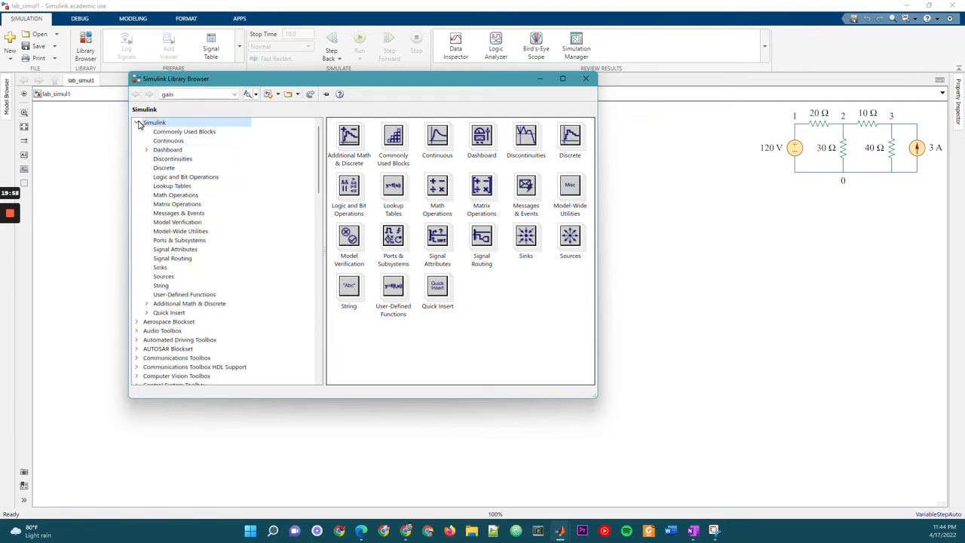
{"action": "left_click", "coordinate": [181, 132]}
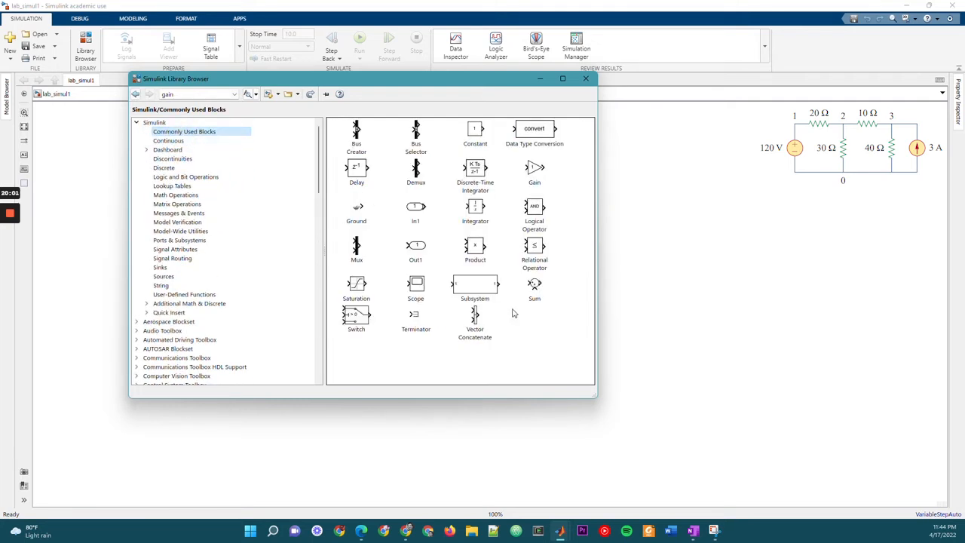
{"action": "left_click", "coordinate": [513, 311]}
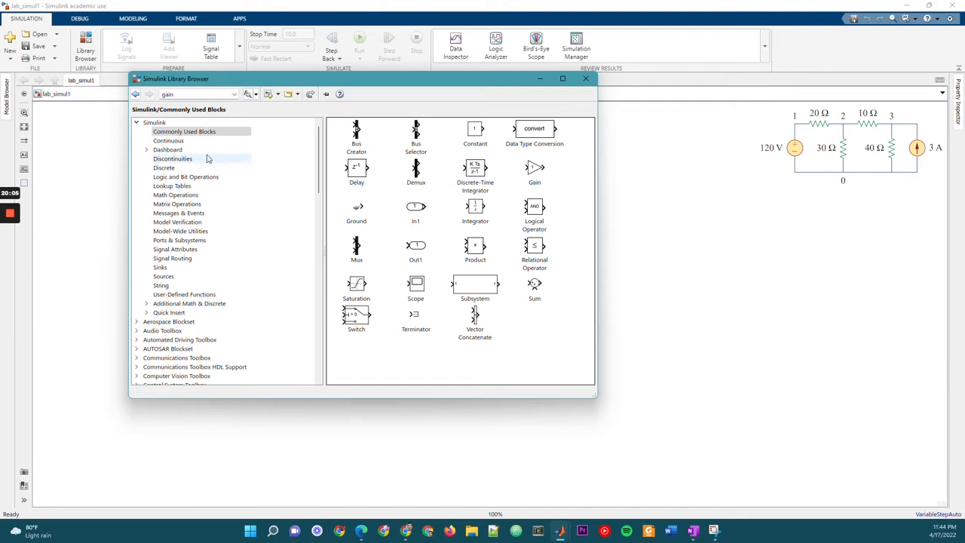
Search the block library for powergui and add the powergui block to the upper part of the lab_simul1 model
{"action": "left_click", "coordinate": [197, 92]}
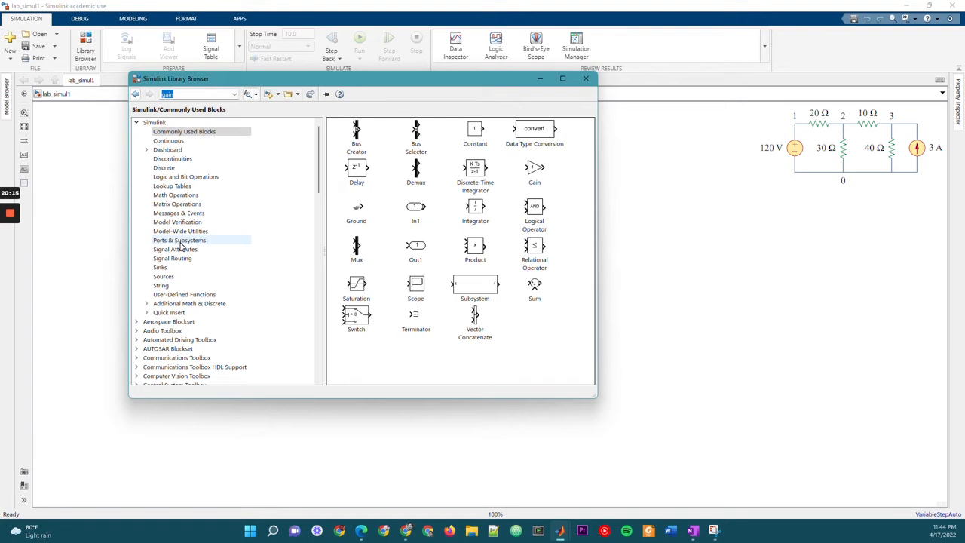
{"action": "type", "text": "p"}
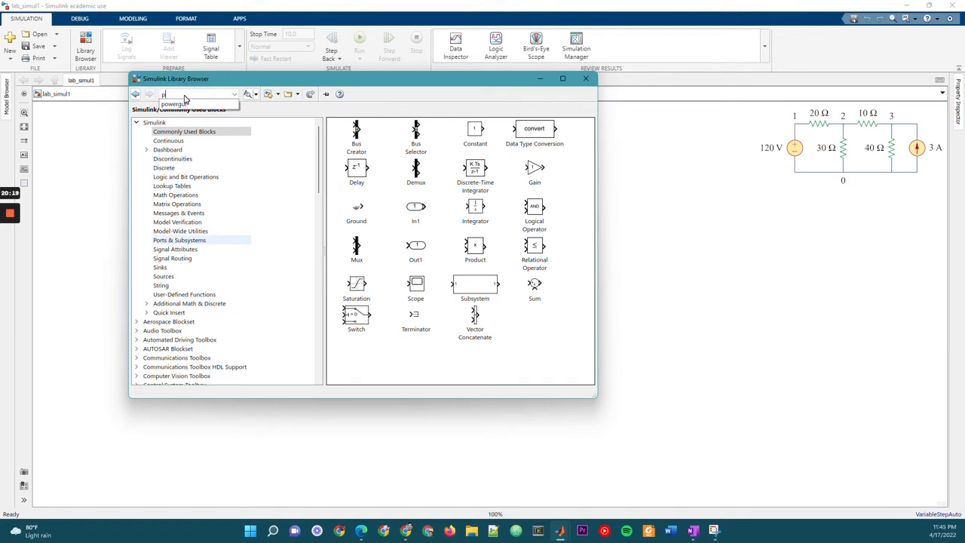
{"action": "type", "text": "owergui"}
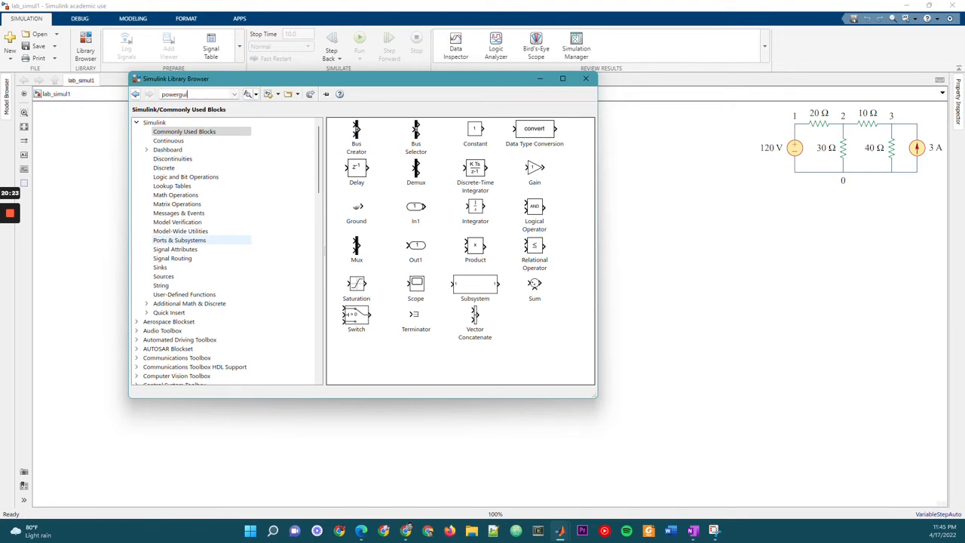
{"action": "key", "text": "Return"}
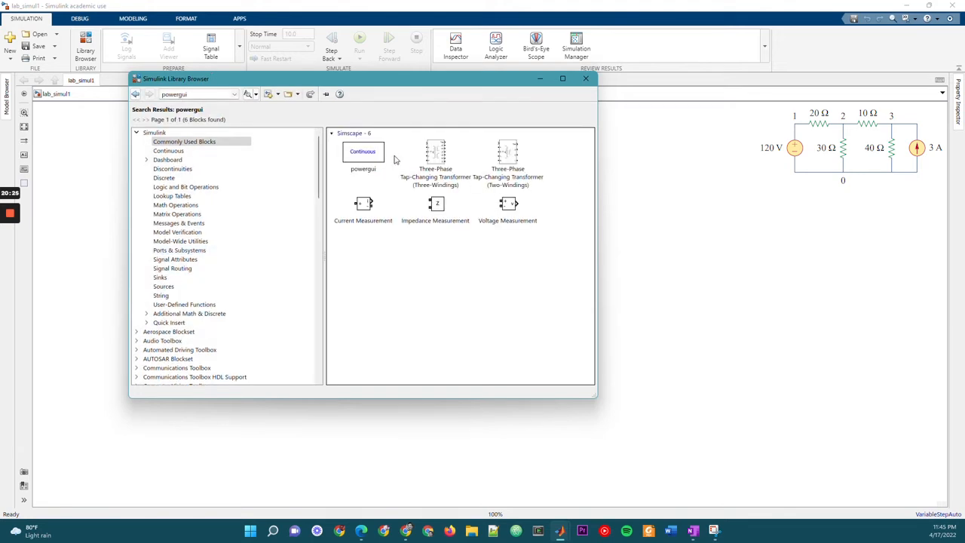
{"action": "mouse_move", "coordinate": [363, 154]}
{"action": "left_mouse_down"}
{"action": "mouse_move", "coordinate": [663, 211]}
{"action": "mouse_move", "coordinate": [750, 245]}
{"action": "mouse_move", "coordinate": [377, 178]}
{"action": "mouse_move", "coordinate": [355, 154]}
{"action": "left_mouse_up"}
{"action": "right_click", "coordinate": [356, 154]}
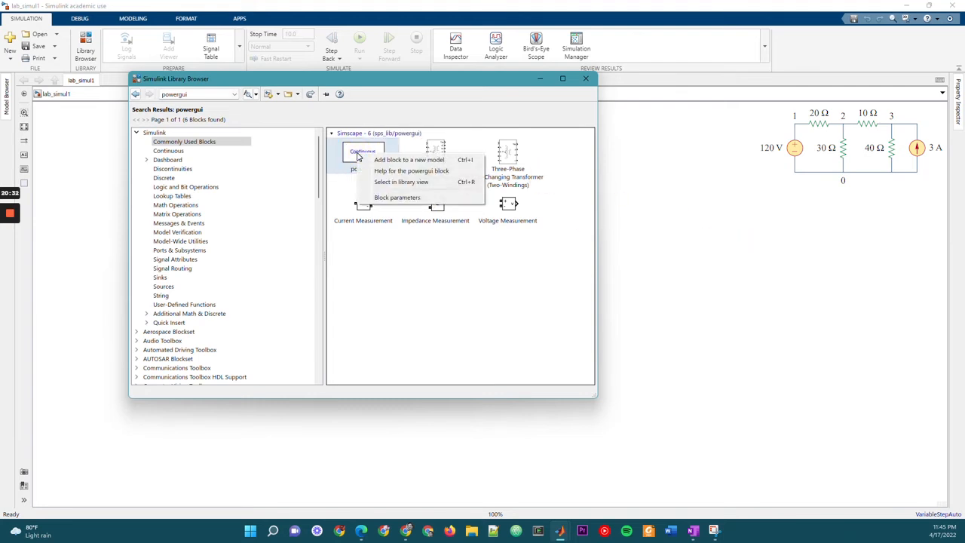
{"action": "left_click", "coordinate": [420, 161]}
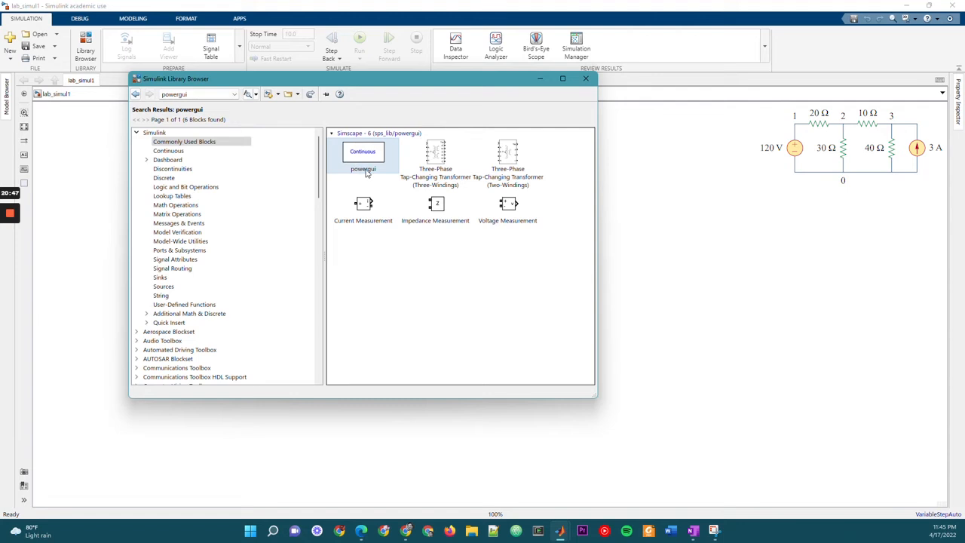
{"action": "left_click_drag", "start_coordinate": [368, 155], "coordinate": [414, 143]}
{"action": "left_click", "coordinate": [677, 232]}
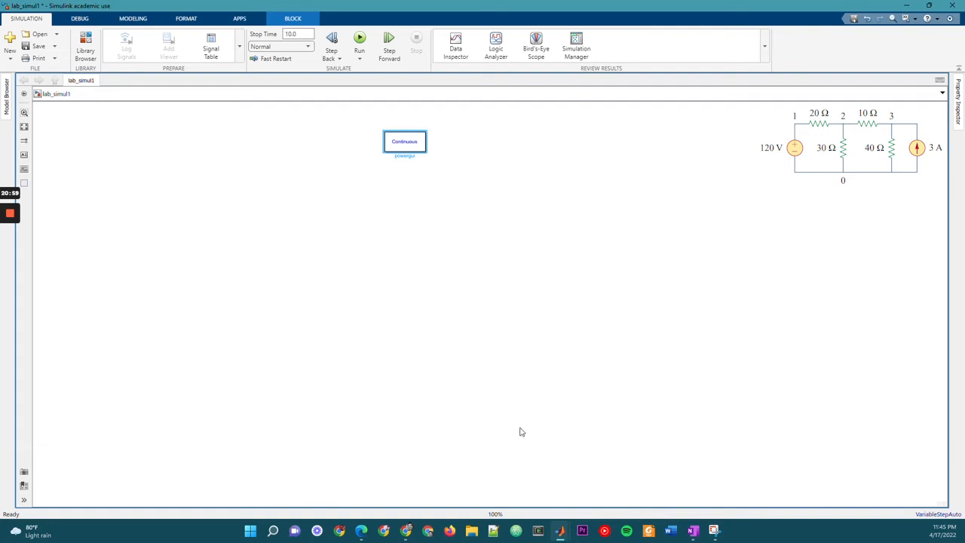
Add a Series RLC Branch from the Specialized Power Systems Passives library to the model and make three copies of it
{"action": "mouse_move", "coordinate": [564, 532]}
{"action": "left_click", "coordinate": [646, 490]}
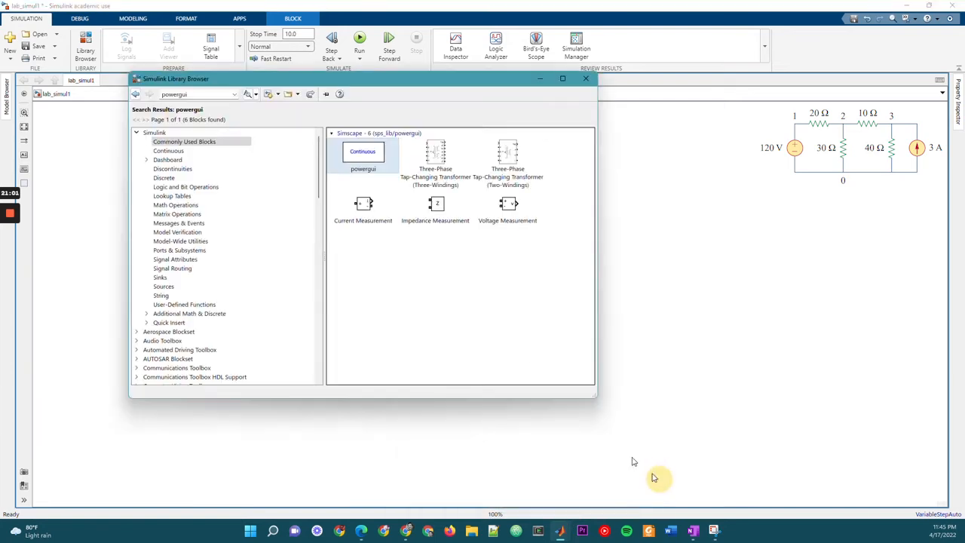
{"action": "scroll", "coordinate": [194, 216], "scroll_direction": "down", "scroll_amount": 5}
{"action": "scroll", "coordinate": [194, 217], "scroll_direction": "down", "scroll_amount": 12}
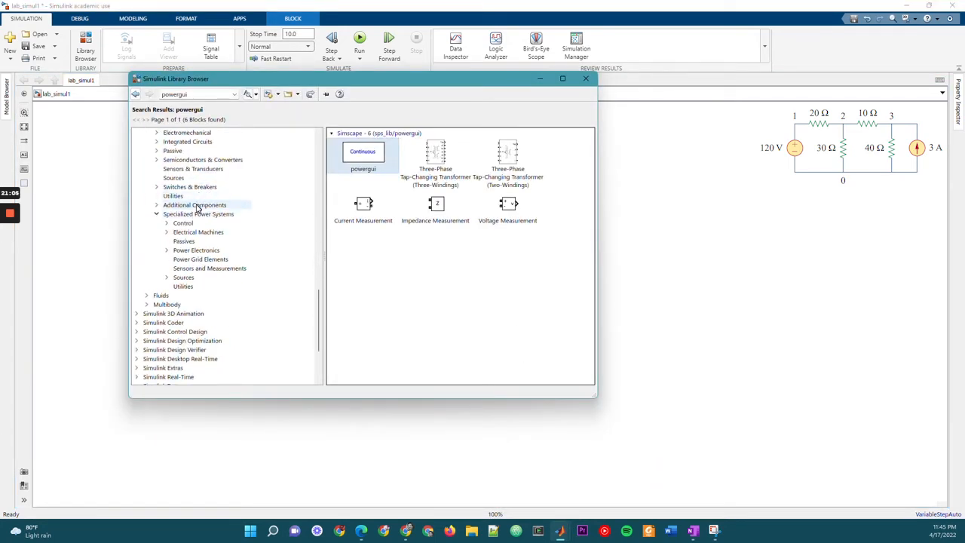
{"action": "left_click", "coordinate": [181, 242]}
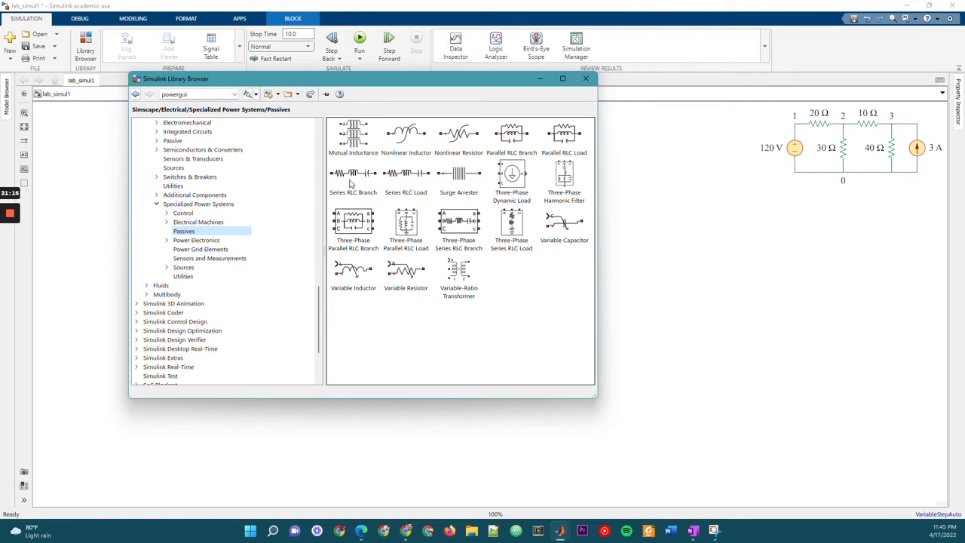
{"action": "left_click_drag", "start_coordinate": [350, 176], "coordinate": [320, 254]}
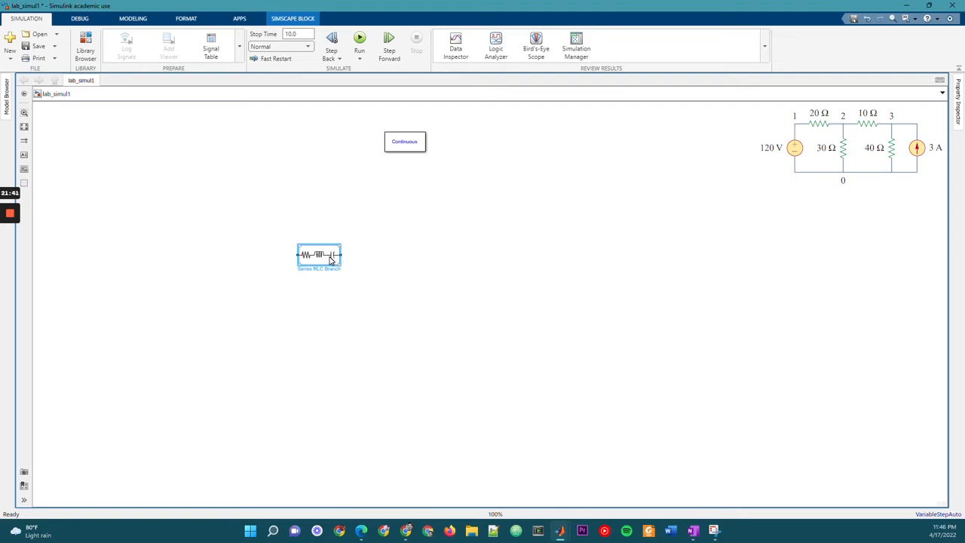
{"action": "left_click_drag", "start_coordinate": [323, 254], "coordinate": [500, 346]}
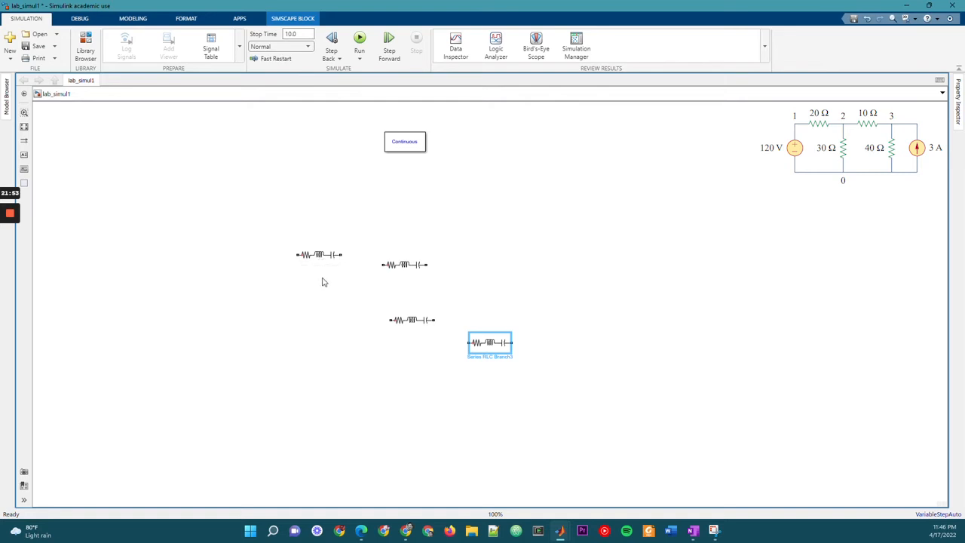
Rename the leftmost Series RLC Branch as 20 ohms
{"action": "left_click", "coordinate": [323, 256]}
{"action": "double_click", "coordinate": [320, 269]}
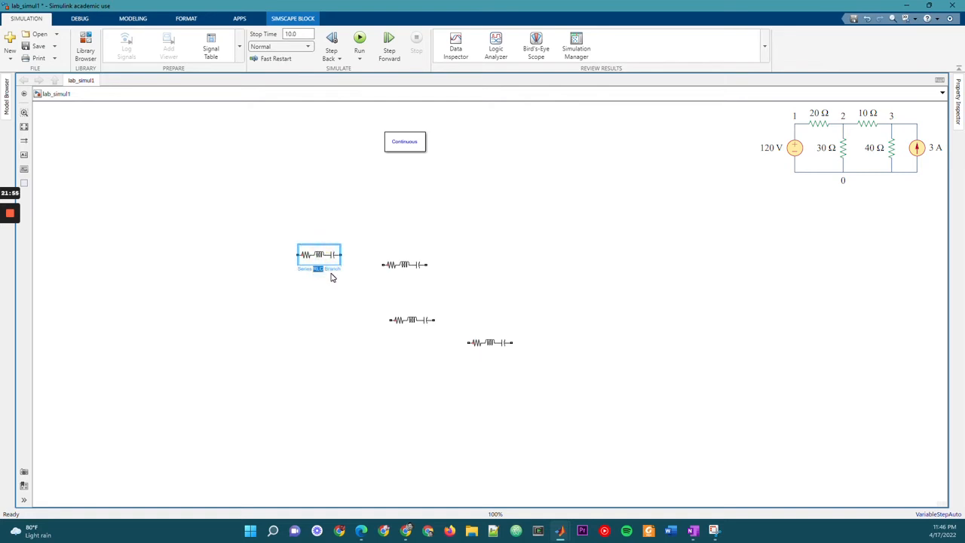
{"action": "triple_click", "coordinate": [319, 269]}
{"action": "type", "text": "20 ohms"}
{"action": "key", "text": "Return"}
Line up the second Series RLC Branch level with the 20 ohms block and rename it 30 ohms
{"action": "scroll", "coordinate": [486, 305], "scroll_direction": "up", "scroll_amount": 2}
{"action": "left_click_drag", "start_coordinate": [72, 460], "coordinate": [103, 463]}
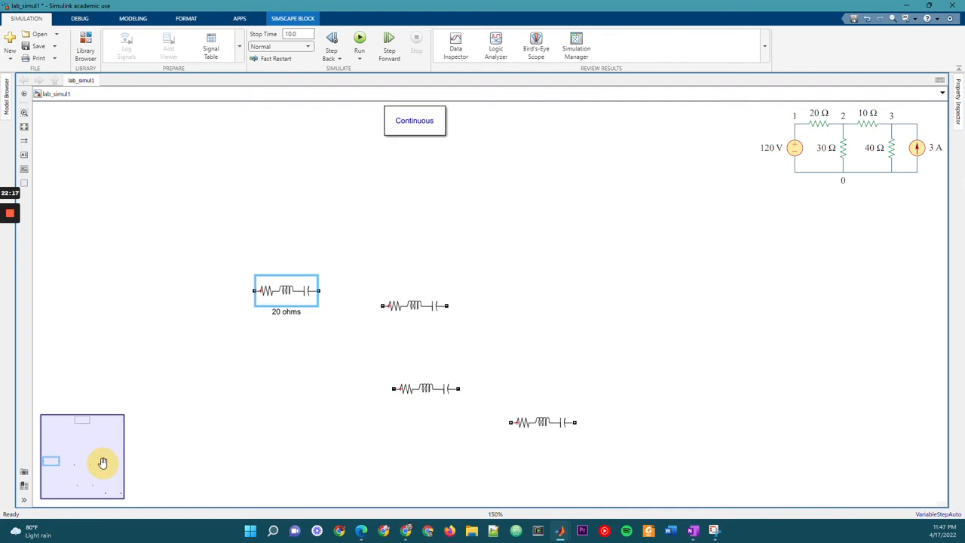
{"action": "left_click_drag", "start_coordinate": [419, 311], "coordinate": [419, 296]}
{"action": "triple_click", "coordinate": [411, 312]}
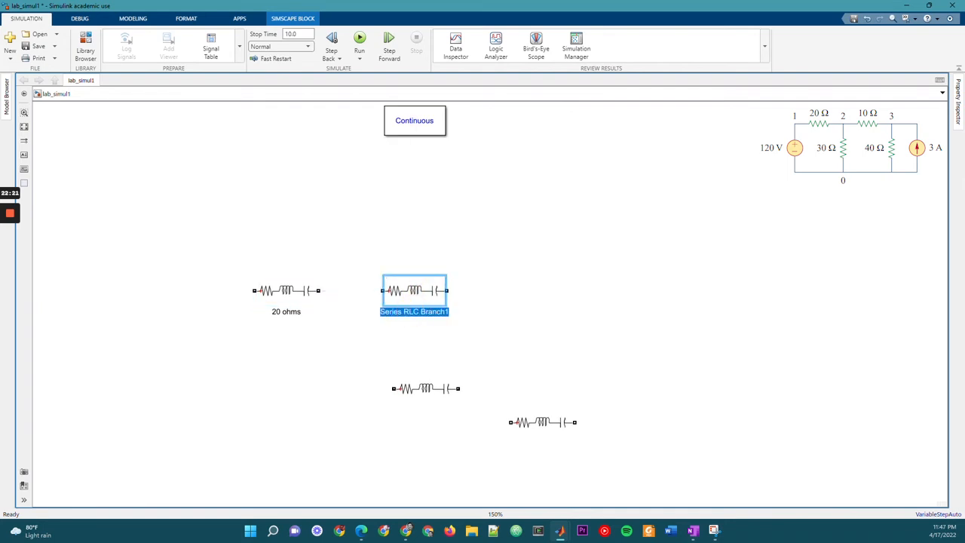
{"action": "type", "text": "30 ohms"}
{"action": "key", "text": "Return"}
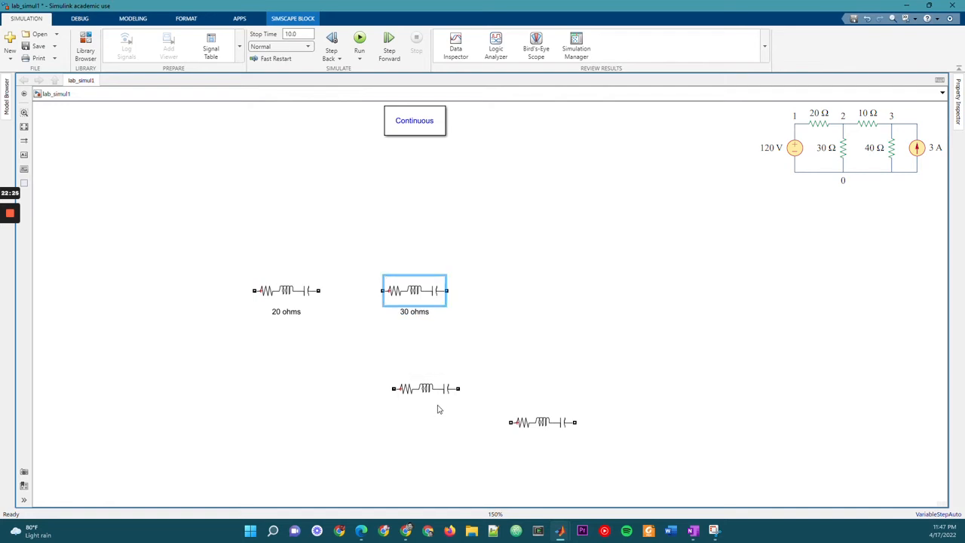
Rename the Series RLC Branch below the 30 ohms block as 10 ohms
{"action": "left_click", "coordinate": [437, 409]}
{"action": "double_click", "coordinate": [437, 410]}
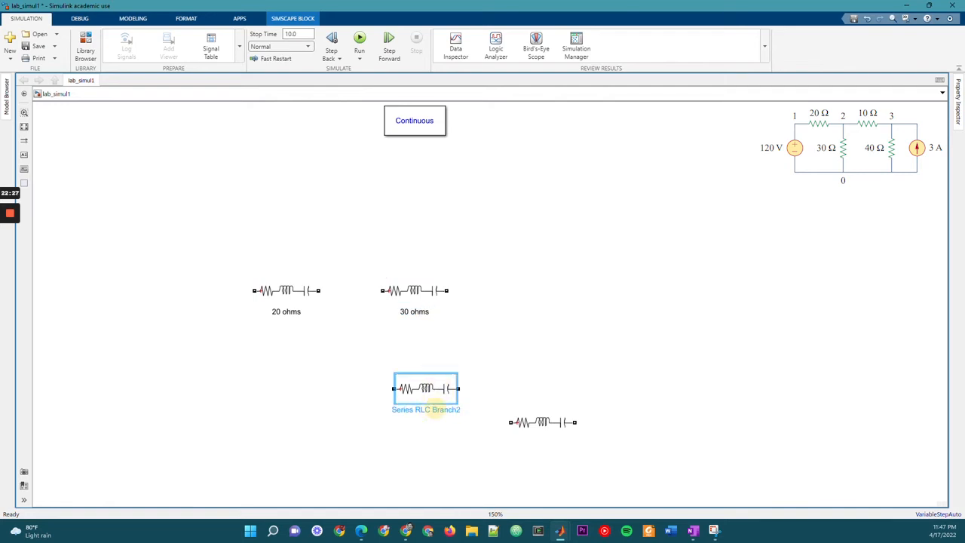
{"action": "triple_click", "coordinate": [437, 411]}
{"action": "type", "text": "10 ohms"}
{"action": "left_click", "coordinate": [426, 389]}
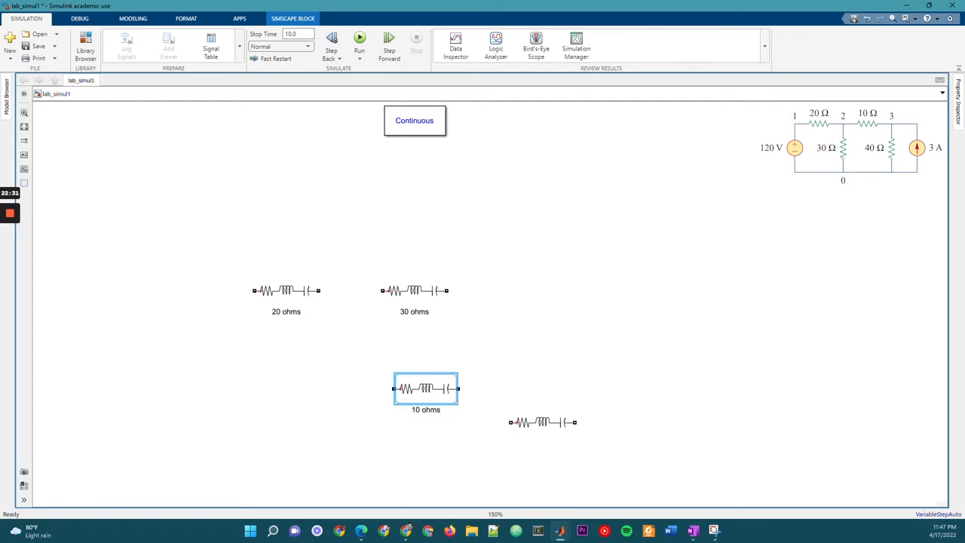
Rename the remaining Series RLC Branch as 40 ohms
{"action": "left_click", "coordinate": [548, 443]}
{"action": "triple_click", "coordinate": [548, 444]}
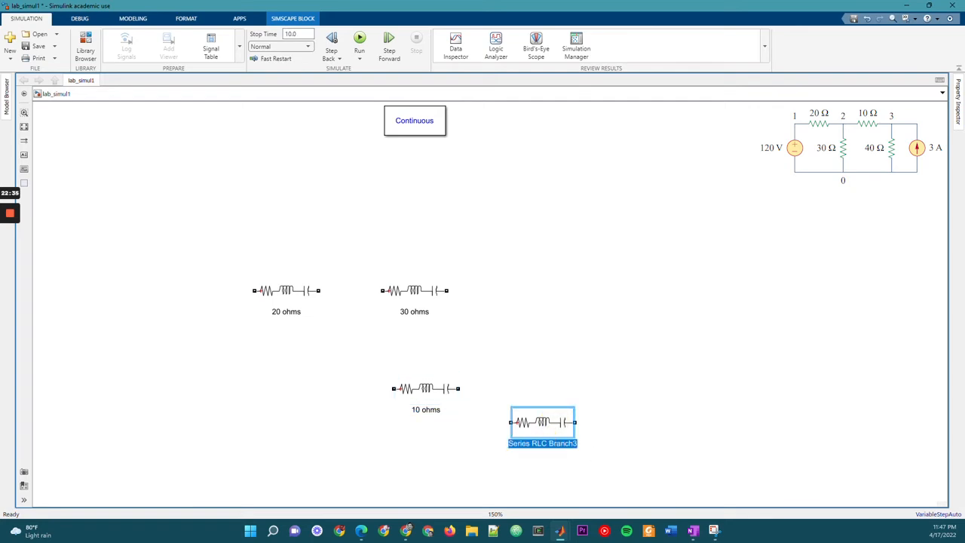
{"action": "type", "text": "40 ohms"}
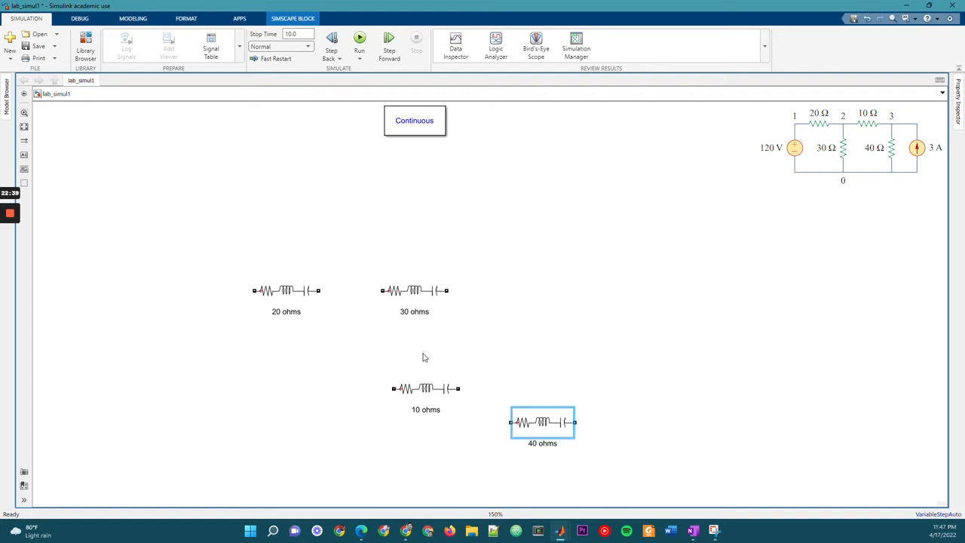
{"action": "left_click", "coordinate": [640, 315]}
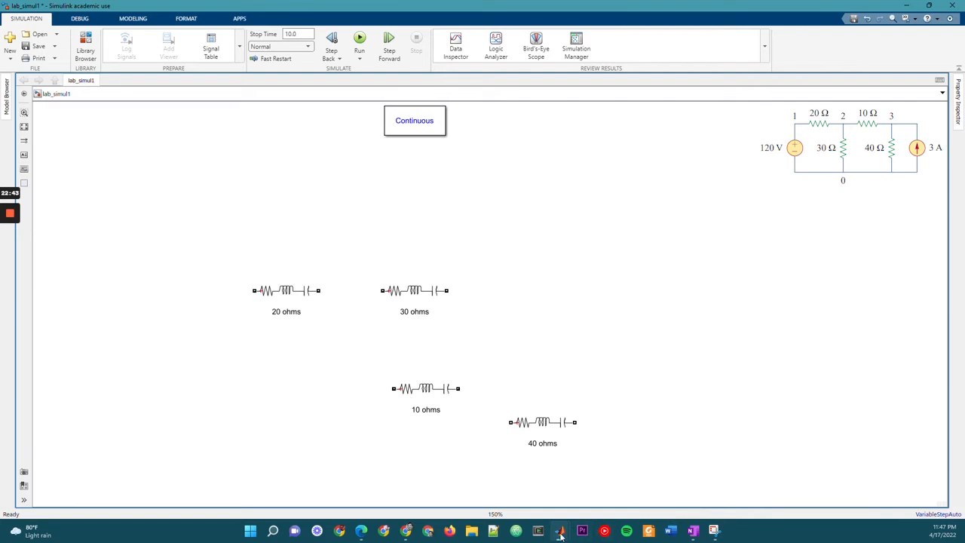
Add a DC Voltage Source from the Specialized Power Systems Sources library to the free area beside the resistor branches
{"action": "mouse_move", "coordinate": [561, 535]}
{"action": "left_click", "coordinate": [660, 490]}
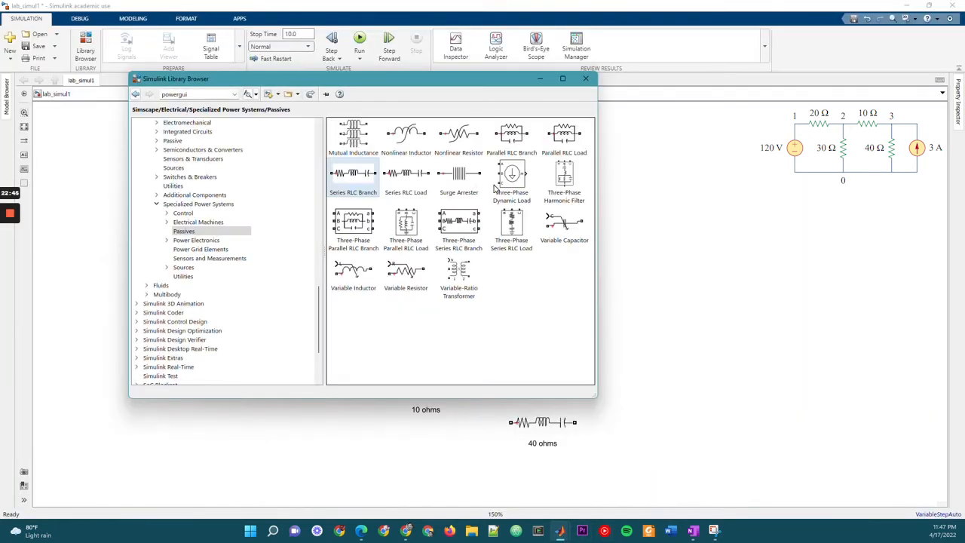
{"action": "left_click", "coordinate": [185, 269]}
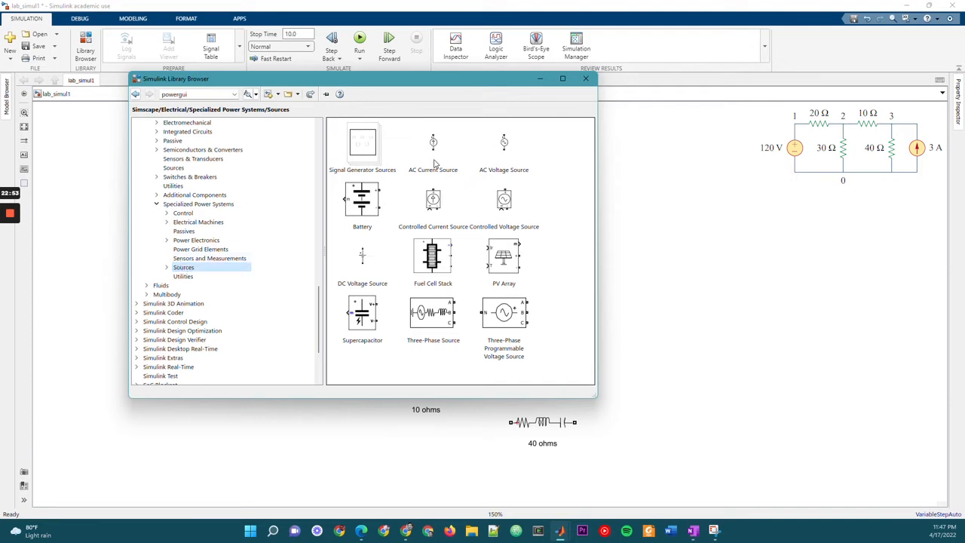
{"action": "left_click_drag", "start_coordinate": [363, 256], "coordinate": [686, 294]}
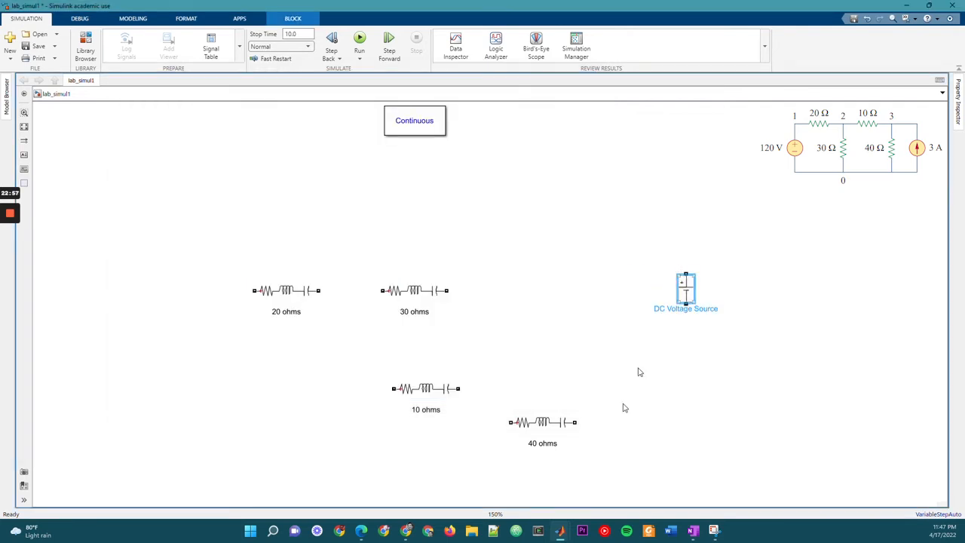
Add a Controlled Current Source from the Specialized Power Systems Sources library to the free area above the DC Voltage Source
{"action": "mouse_move", "coordinate": [564, 530]}
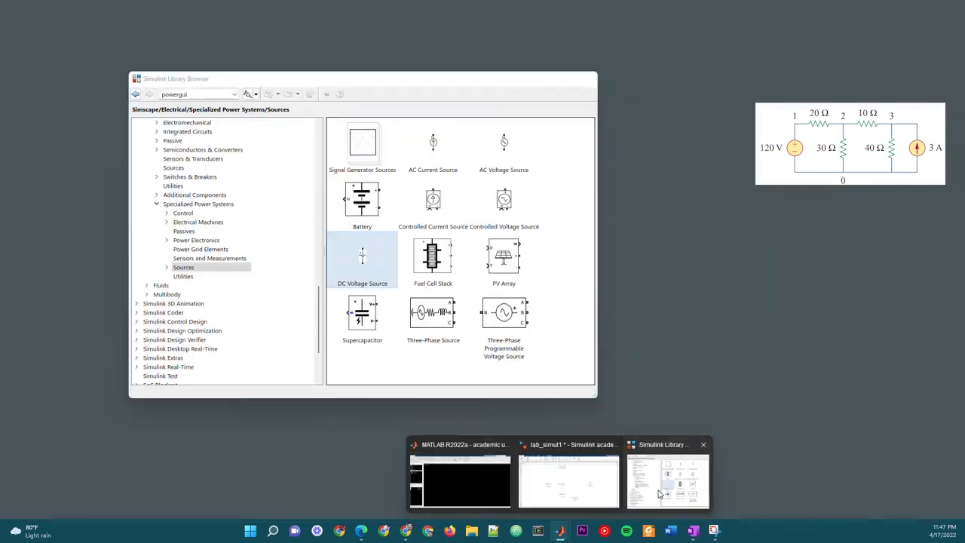
{"action": "left_click", "coordinate": [667, 475]}
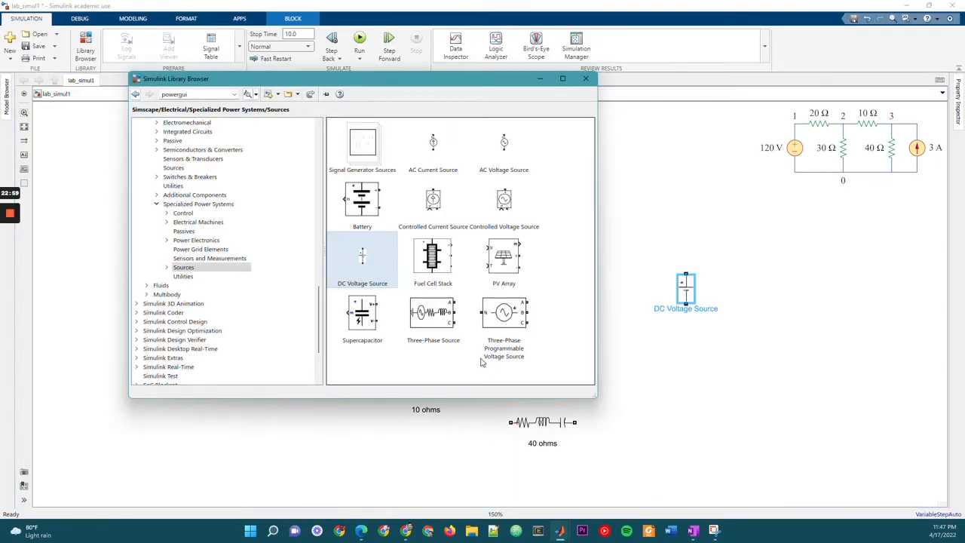
{"action": "left_click", "coordinate": [433, 200]}
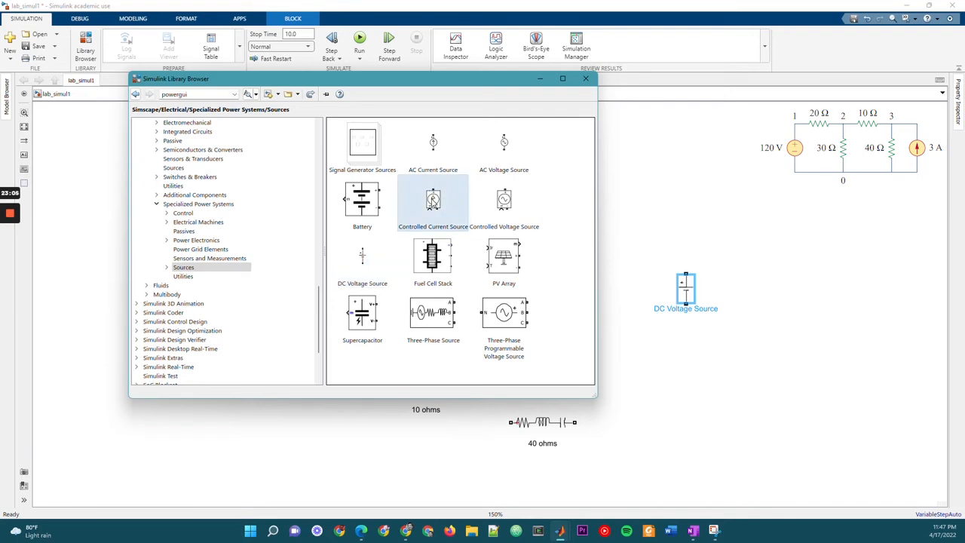
{"action": "left_click_drag", "start_coordinate": [433, 201], "coordinate": [745, 216]}
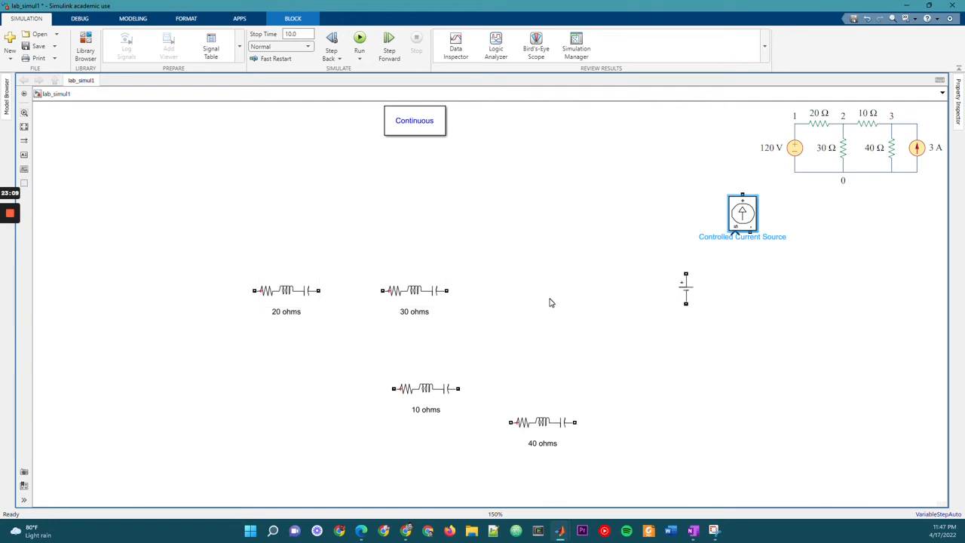
Rename the DC Voltage Source block as 120 V
{"action": "left_click", "coordinate": [686, 288]}
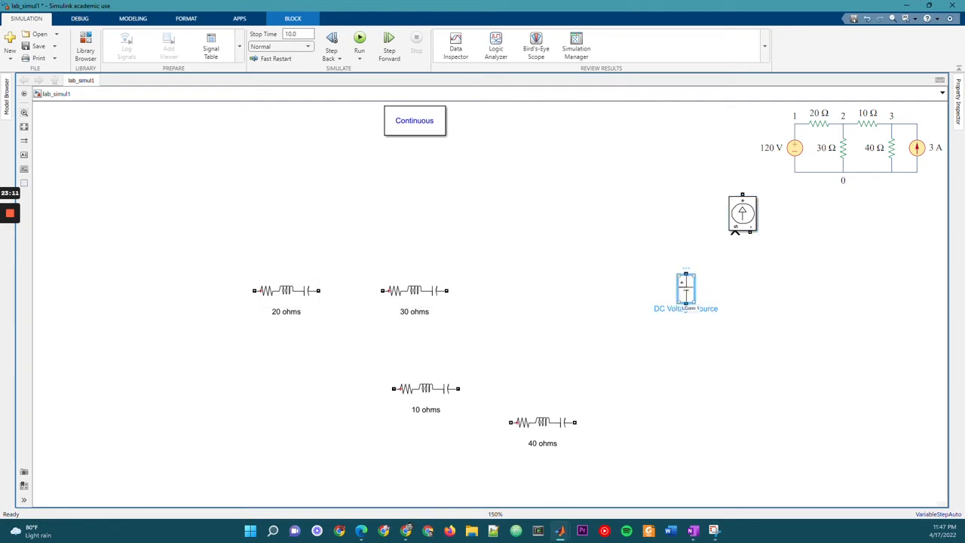
{"action": "double_click", "coordinate": [711, 308]}
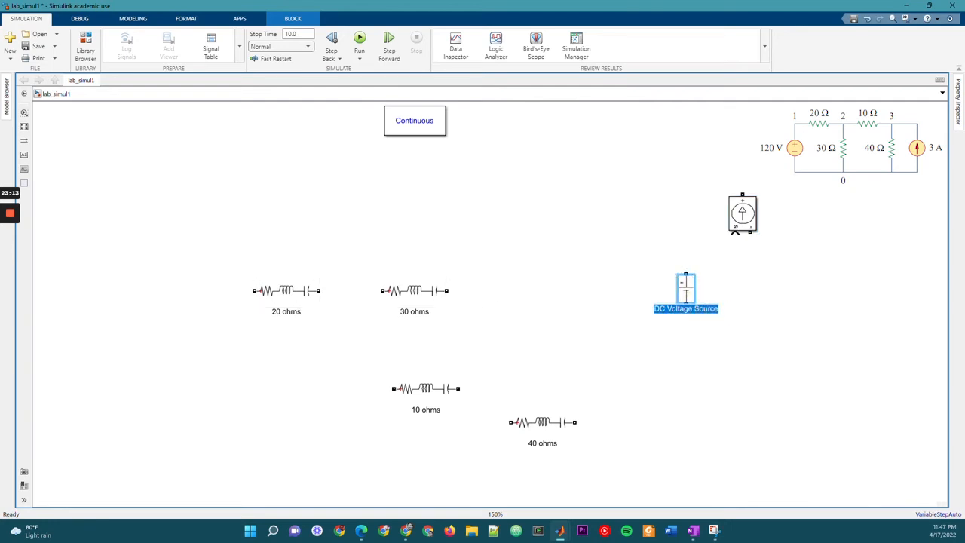
{"action": "type", "text": "120 V"}
{"action": "key", "text": "Return"}
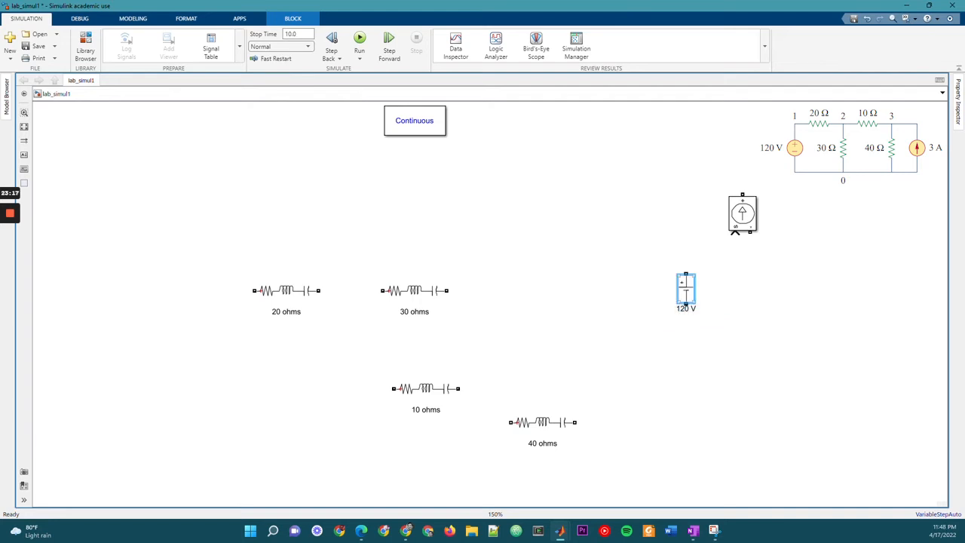
Move the 20 ohms and 30 ohms blocks up onto one level line and wire them together in series
{"action": "left_click_drag", "start_coordinate": [285, 291], "coordinate": [270, 232]}
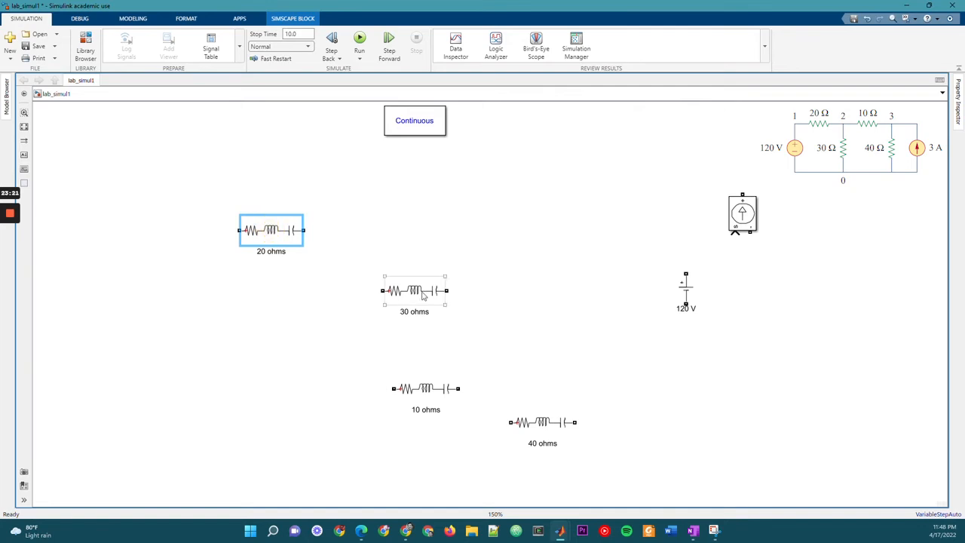
{"action": "left_click_drag", "start_coordinate": [413, 295], "coordinate": [446, 233]}
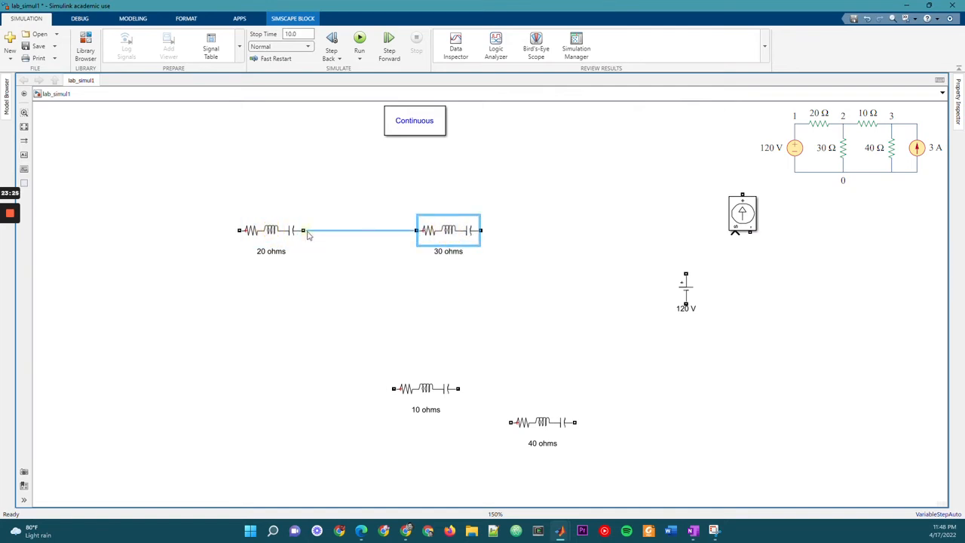
{"action": "left_click_drag", "start_coordinate": [307, 236], "coordinate": [408, 229]}
{"action": "left_click", "coordinate": [400, 281]}
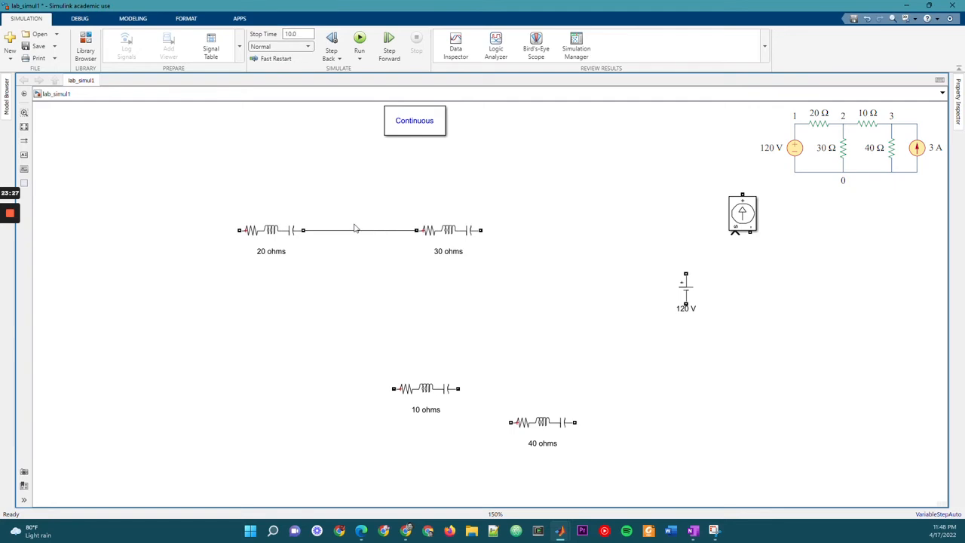
Place the 120 V source below and left of the 20 ohms block and wire its positive terminal to that block's free end
{"action": "left_click_drag", "start_coordinate": [683, 296], "coordinate": [198, 308]}
{"action": "left_click_drag", "start_coordinate": [238, 230], "coordinate": [196, 284]}
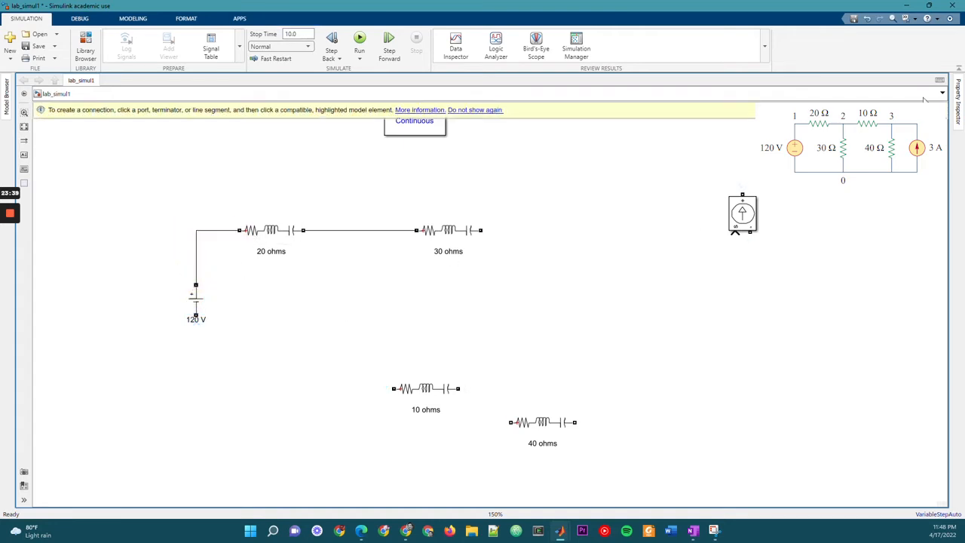
Delete the wire between the 20 ohms and 30 ohms blocks and move the 30 ohms block aside to the free area
{"action": "left_click", "coordinate": [420, 389]}
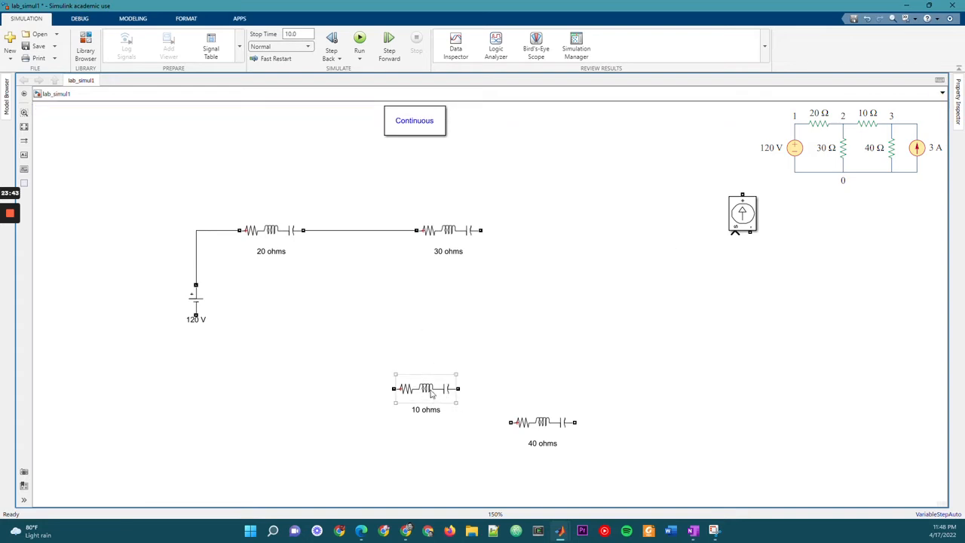
{"action": "left_click", "coordinate": [446, 236]}
{"action": "mouse_move", "coordinate": [446, 236]}
{"action": "left_mouse_down"}
{"action": "mouse_move", "coordinate": [438, 284]}
{"action": "mouse_move", "coordinate": [446, 236]}
{"action": "left_mouse_up"}
{"action": "left_click", "coordinate": [379, 231]}
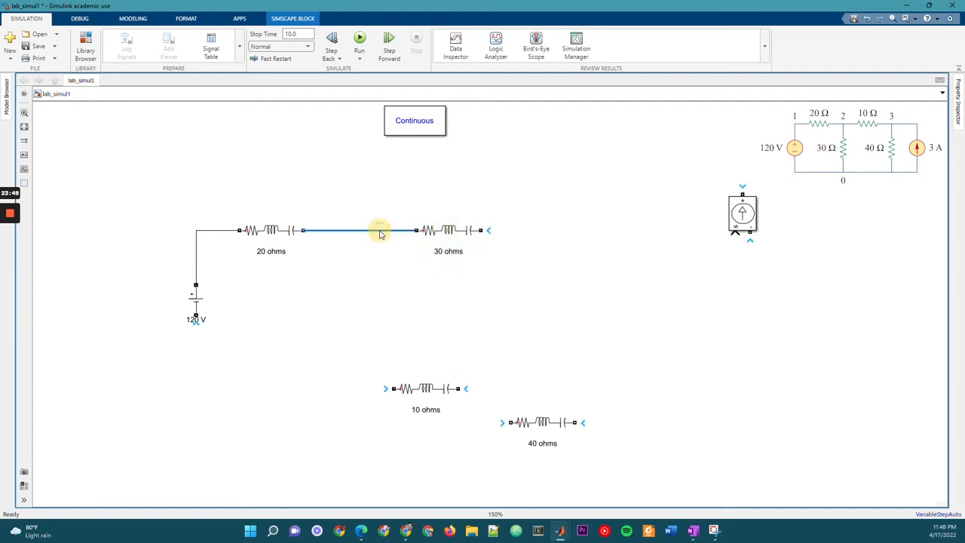
{"action": "key", "text": "Delete"}
{"action": "left_click_drag", "start_coordinate": [446, 230], "coordinate": [618, 298]}
Place the 10 ohms block level with the 20 ohms block and wire the two in series
{"action": "left_click", "coordinate": [420, 394]}
{"action": "left_click_drag", "start_coordinate": [421, 394], "coordinate": [409, 235]}
{"action": "left_click", "coordinate": [324, 230]}
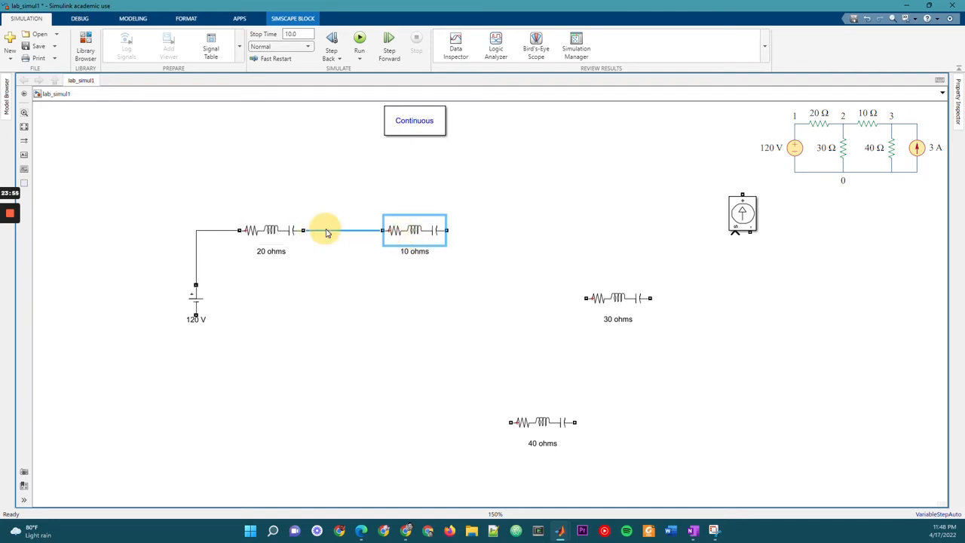
{"action": "left_click", "coordinate": [367, 267]}
Rotate the 30 ohms block upright below the wire joining 20 ohms and 10 ohms, and connect it between that wire and the 120 V source's negative terminal
{"action": "left_click_drag", "start_coordinate": [624, 304], "coordinate": [380, 313]}
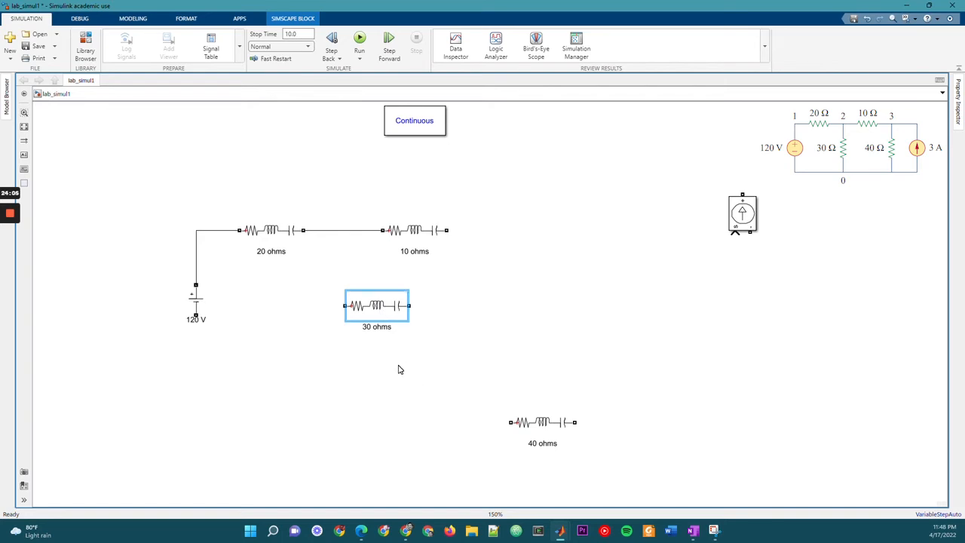
{"action": "left_click", "coordinate": [481, 292]}
{"action": "left_click", "coordinate": [391, 309]}
{"action": "key", "text": "ctrl+r"}
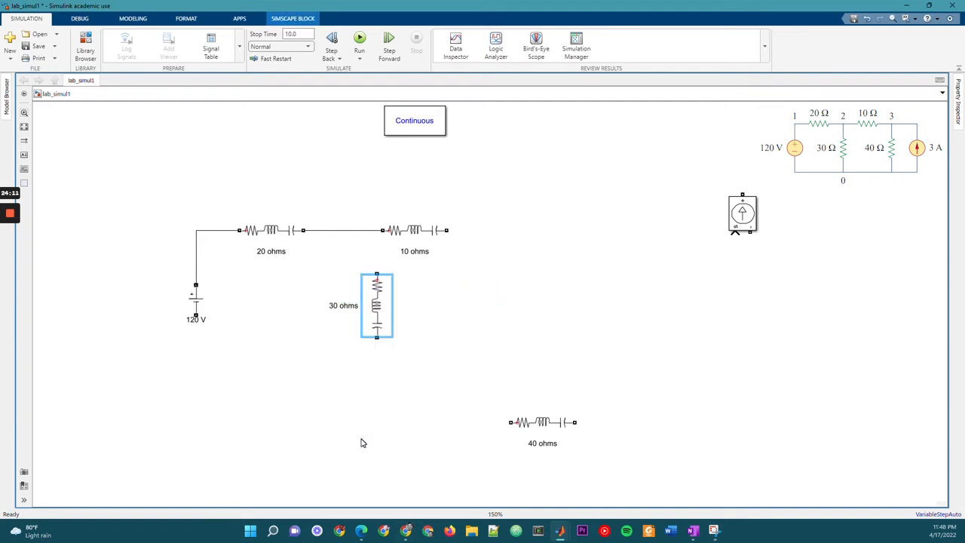
{"action": "left_click_drag", "start_coordinate": [377, 300], "coordinate": [349, 285]}
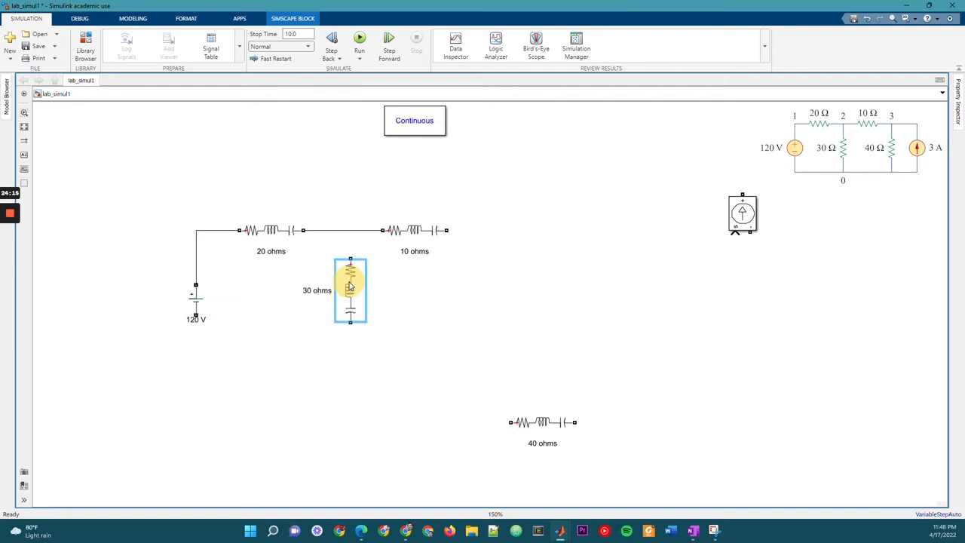
{"action": "left_click", "coordinate": [403, 291]}
{"action": "left_click_drag", "start_coordinate": [350, 259], "coordinate": [349, 230]}
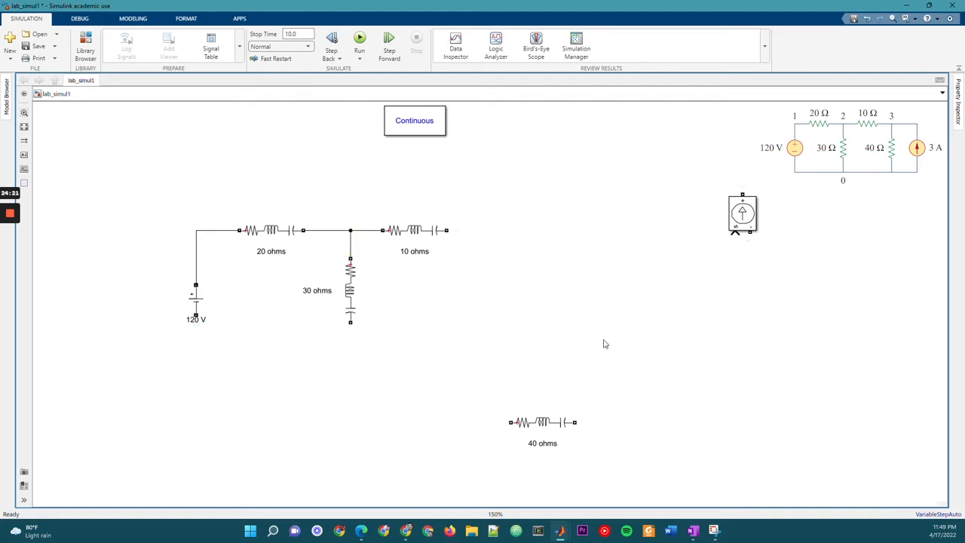
{"action": "left_click_drag", "start_coordinate": [195, 315], "coordinate": [350, 325]}
Rotate the 40 ohms block upright beside the 10 ohms block and connect it between that block's free end and the circuit's lower return wire
{"action": "left_click_drag", "start_coordinate": [547, 423], "coordinate": [545, 310]}
{"action": "key", "text": "ctrl+r"}
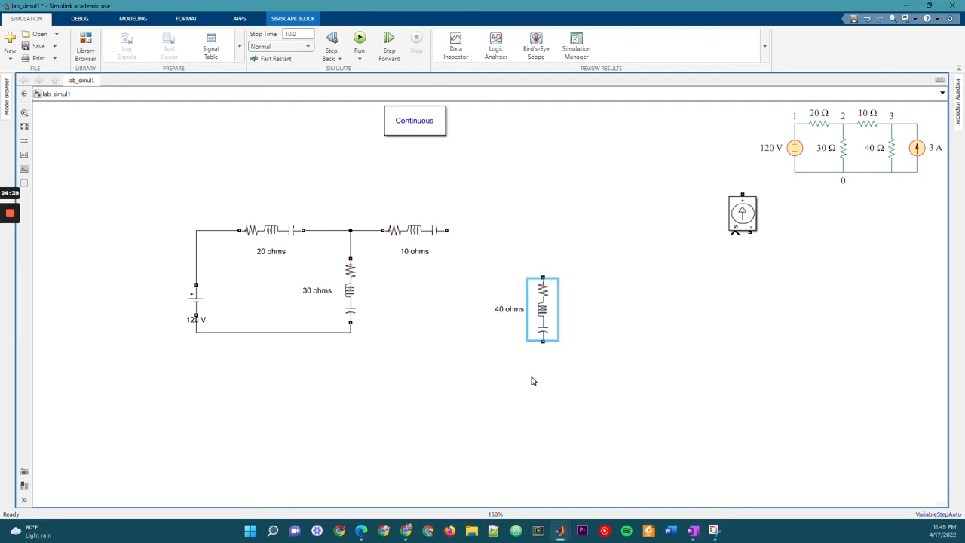
{"action": "left_click_drag", "start_coordinate": [545, 304], "coordinate": [514, 282]}
{"action": "mouse_move", "coordinate": [447, 230]}
{"action": "left_mouse_down"}
{"action": "mouse_move", "coordinate": [493, 226]}
{"action": "mouse_move", "coordinate": [513, 258]}
{"action": "left_mouse_up"}
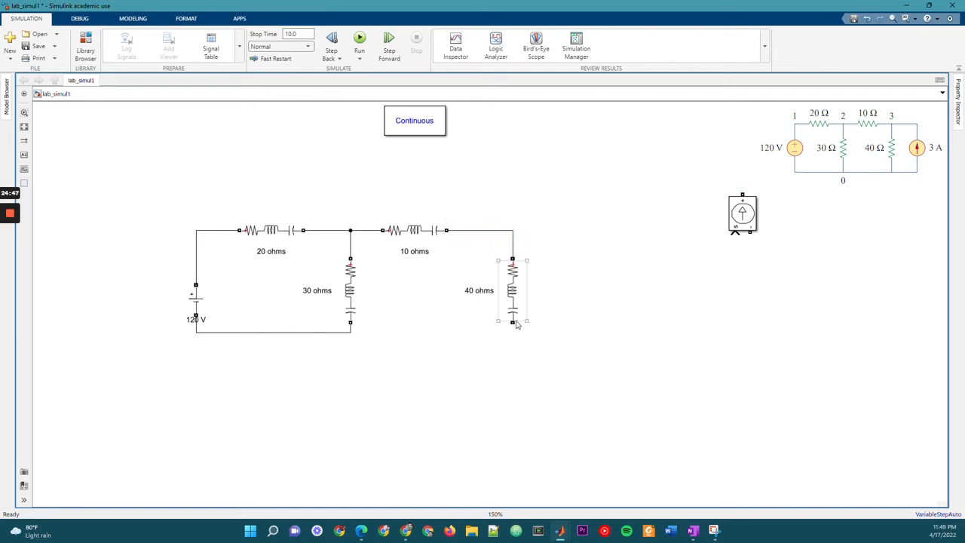
{"action": "left_click_drag", "start_coordinate": [513, 323], "coordinate": [350, 331]}
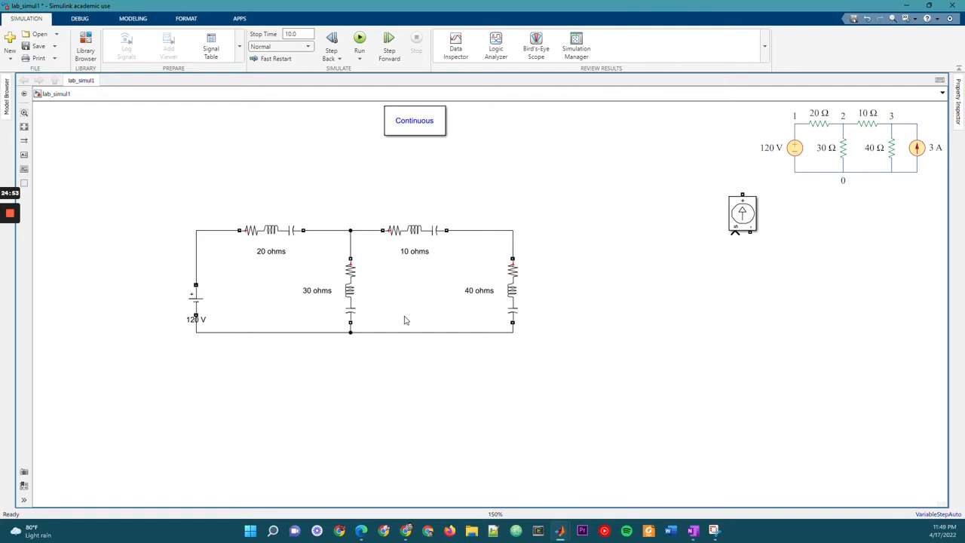
Set the 20 ohms block to branch type R with a resistance of 20 ohms
{"action": "left_click", "coordinate": [270, 236]}
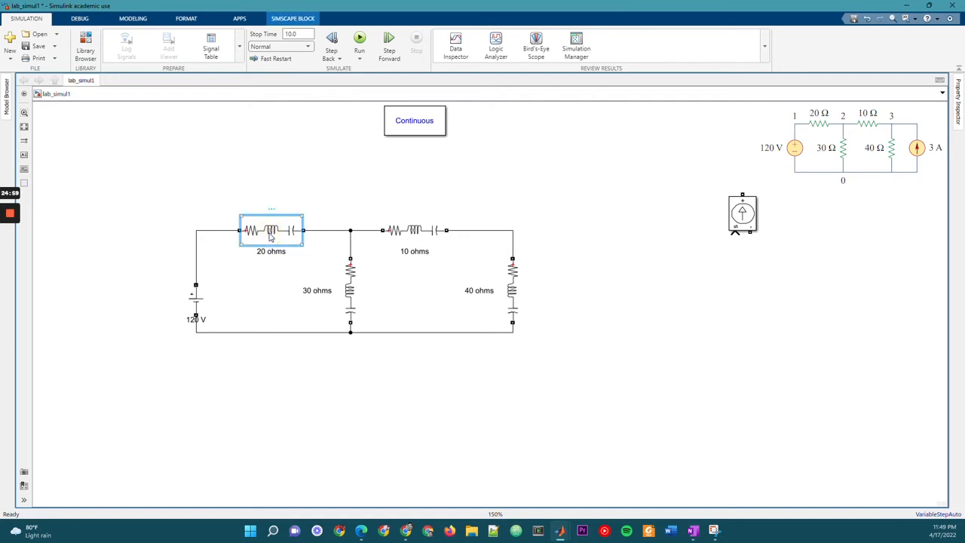
{"action": "double_click", "coordinate": [270, 236]}
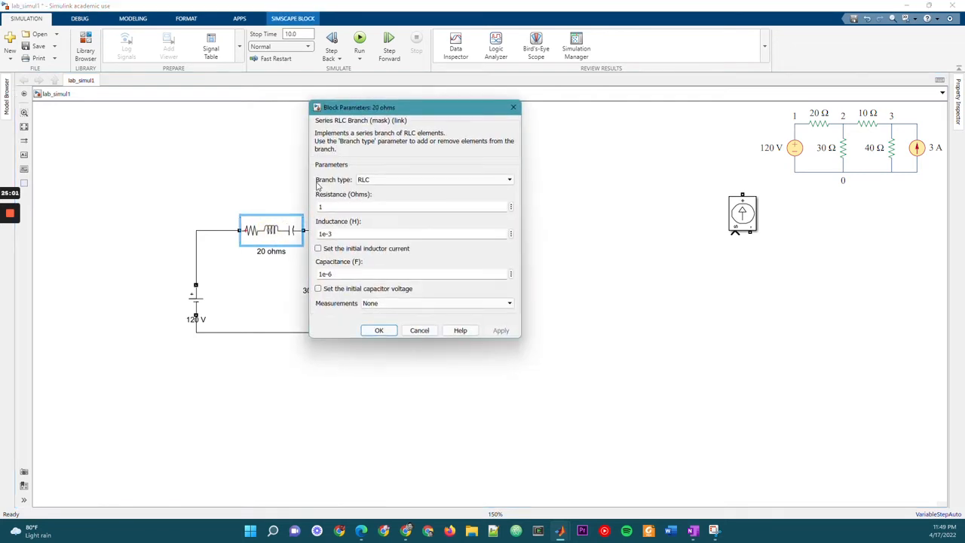
{"action": "left_click", "coordinate": [383, 186]}
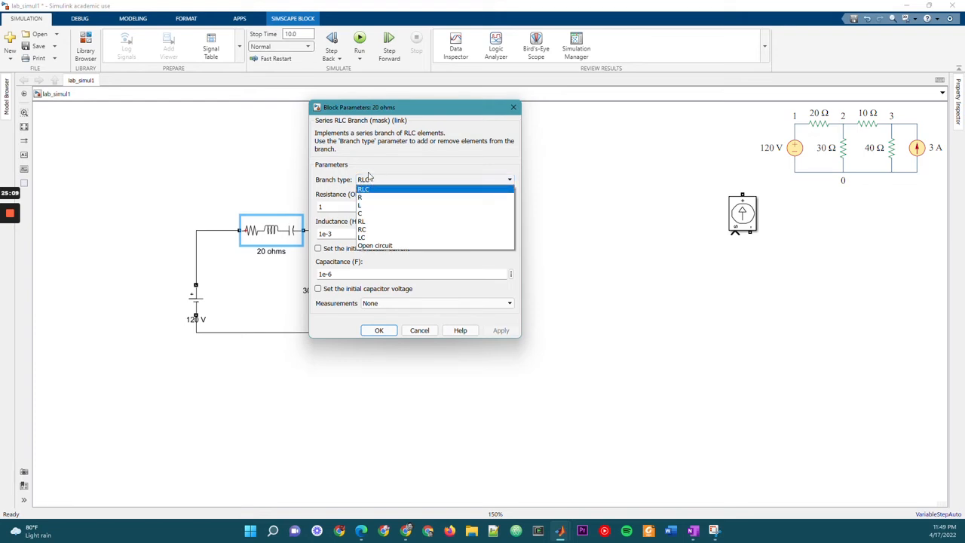
{"action": "left_click", "coordinate": [364, 198]}
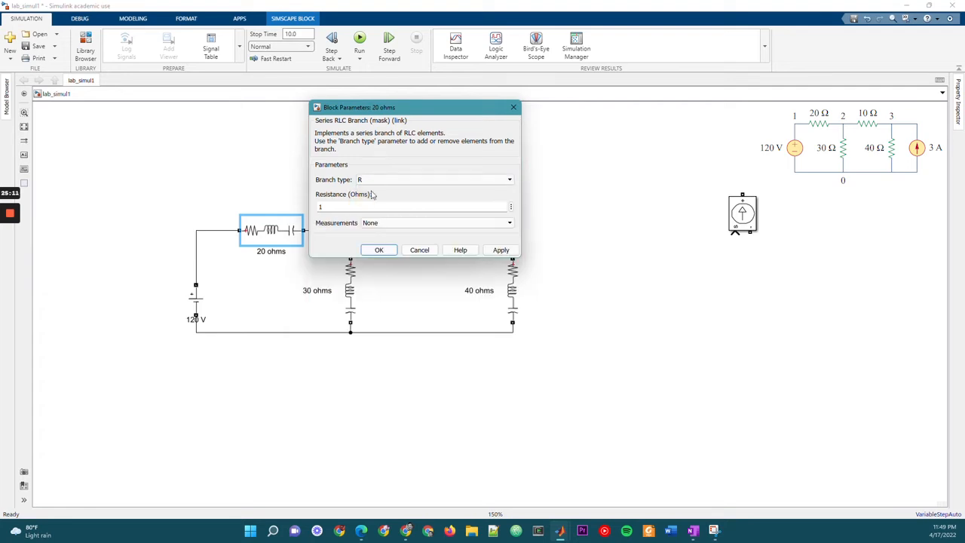
{"action": "double_click", "coordinate": [343, 206]}
{"action": "type", "text": "20"}
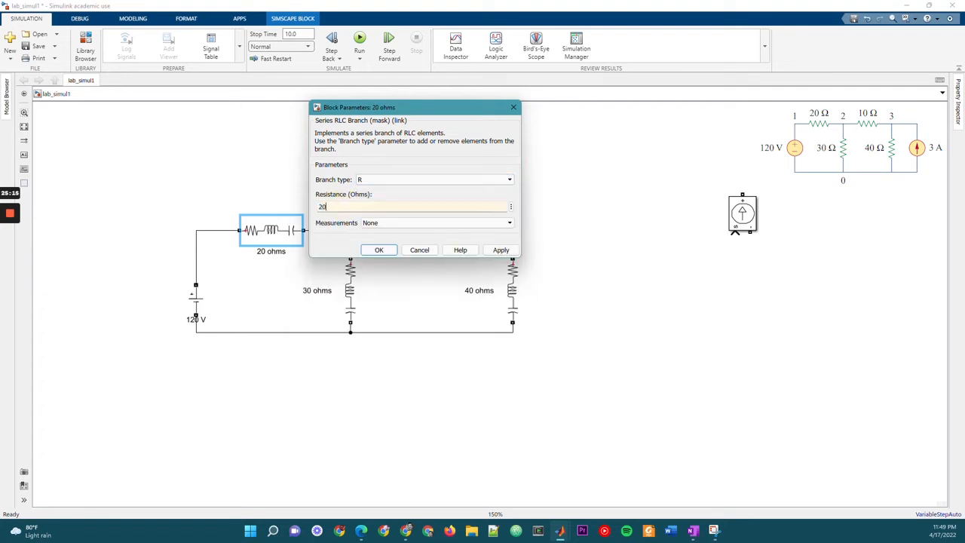
{"action": "left_click", "coordinate": [379, 249]}
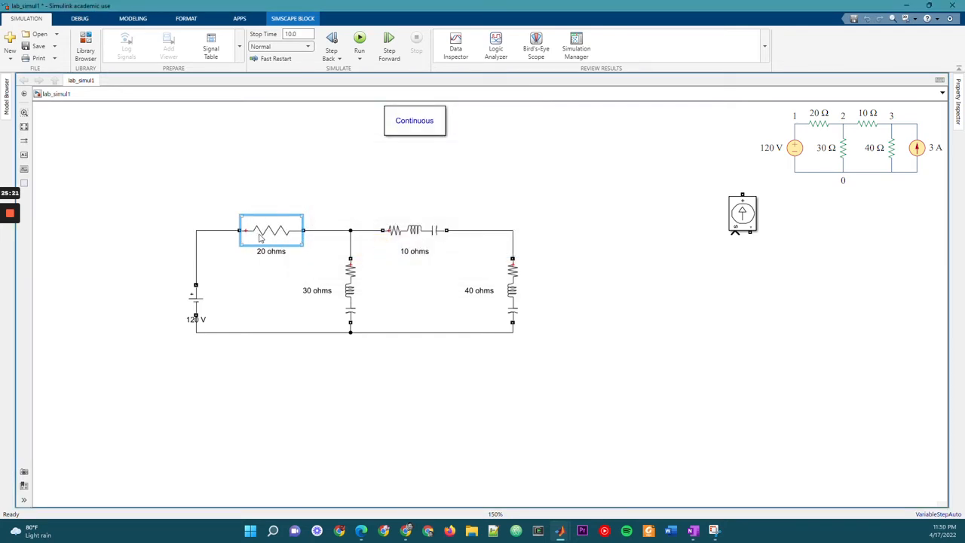
Set the 30 ohms block to branch type R with a resistance of 30 ohms
{"action": "double_click", "coordinate": [350, 280]}
{"action": "left_click", "coordinate": [434, 245]}
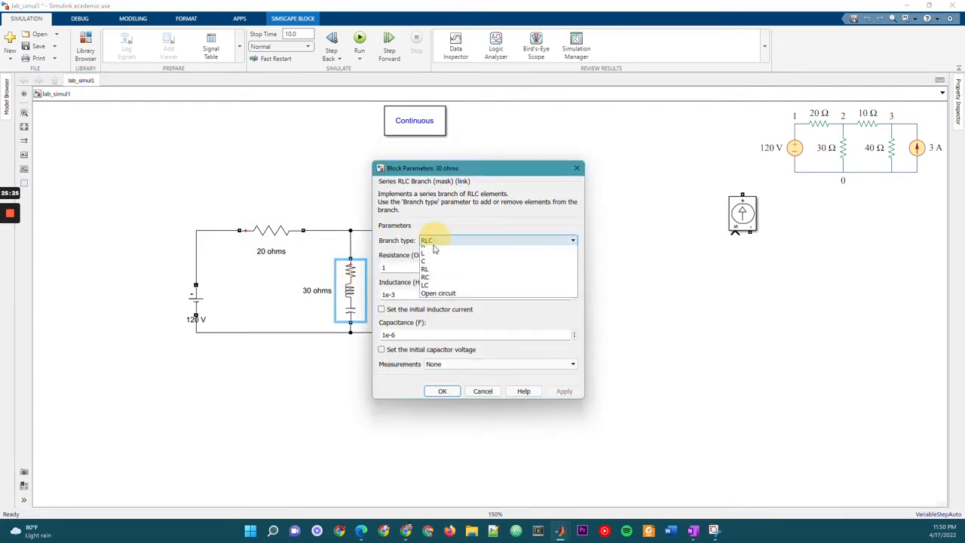
{"action": "left_click", "coordinate": [431, 258]}
{"action": "double_click", "coordinate": [418, 266]}
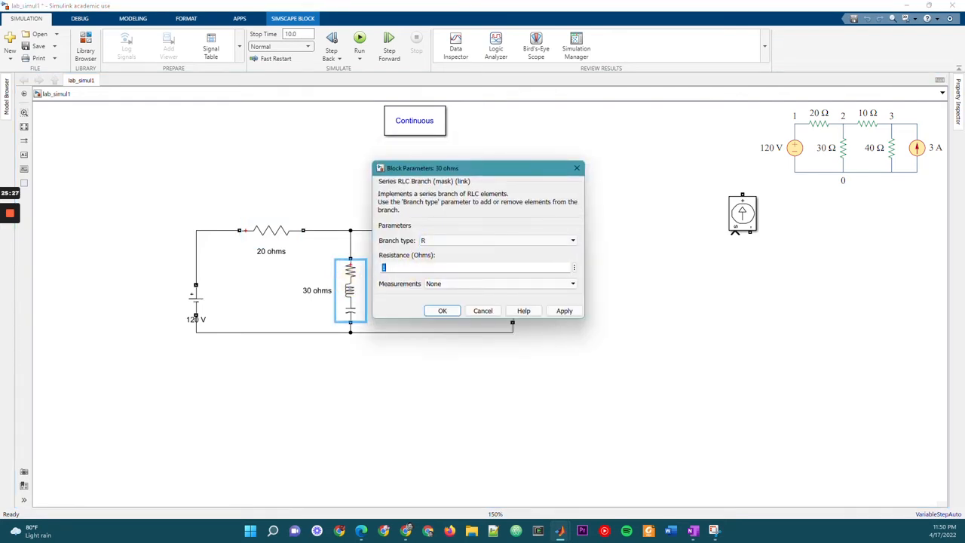
{"action": "type", "text": "30"}
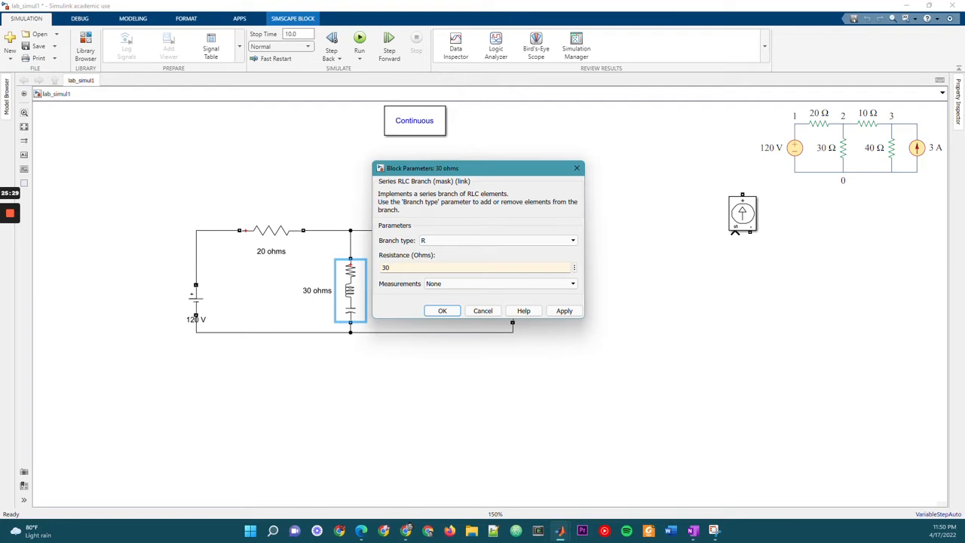
{"action": "left_click", "coordinate": [443, 310]}
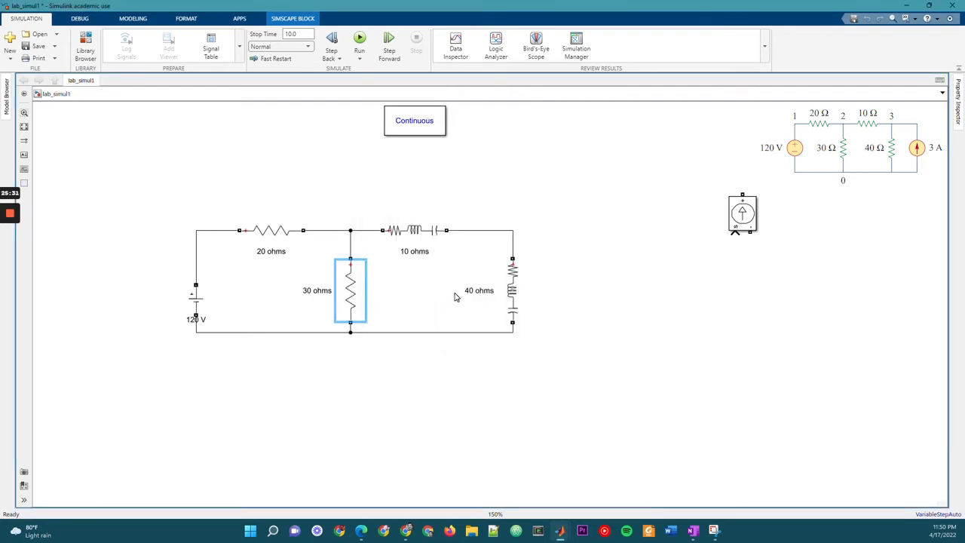
Set the 10 ohms block to branch type R with a resistance of 10 ohms
{"action": "double_click", "coordinate": [413, 229]}
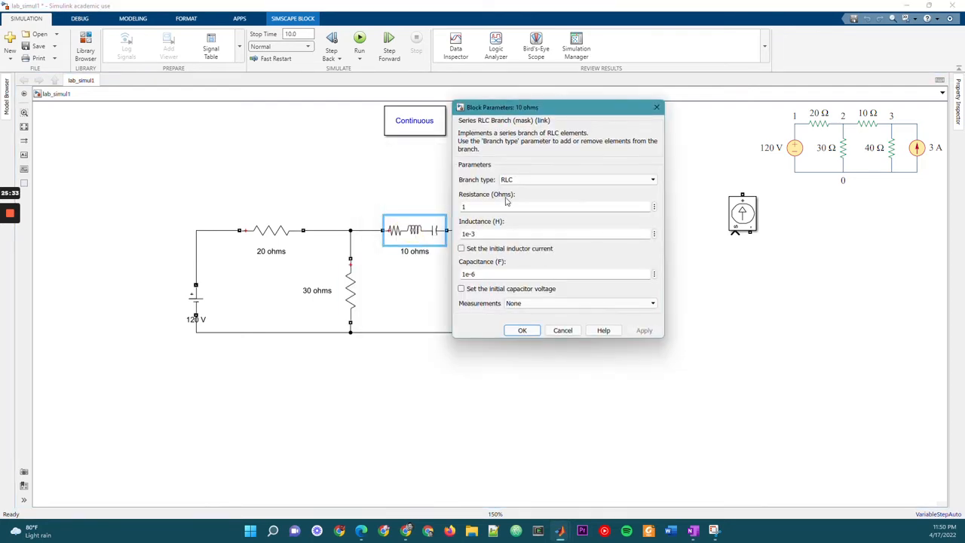
{"action": "left_click", "coordinate": [527, 180]}
{"action": "left_click", "coordinate": [512, 194]}
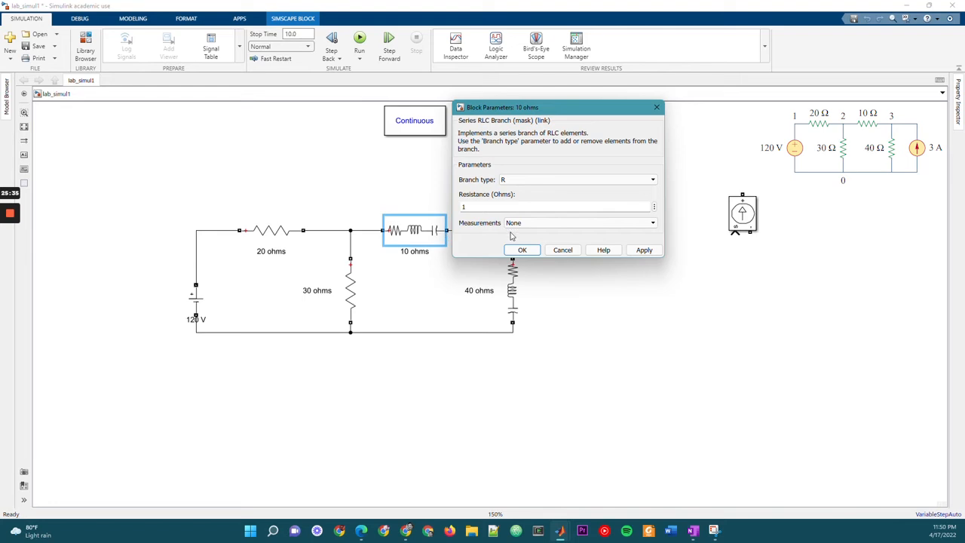
{"action": "type", "text": "10"}
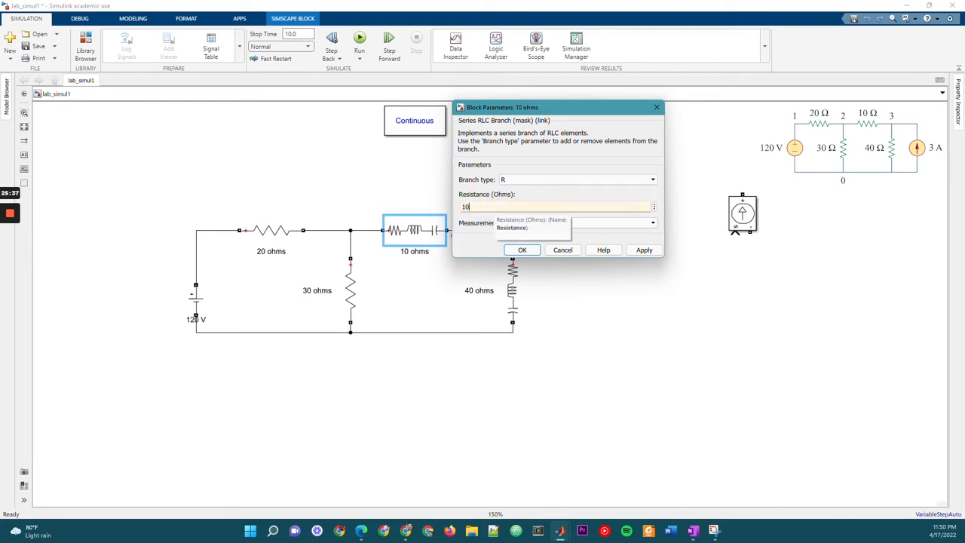
{"action": "left_click", "coordinate": [526, 251]}
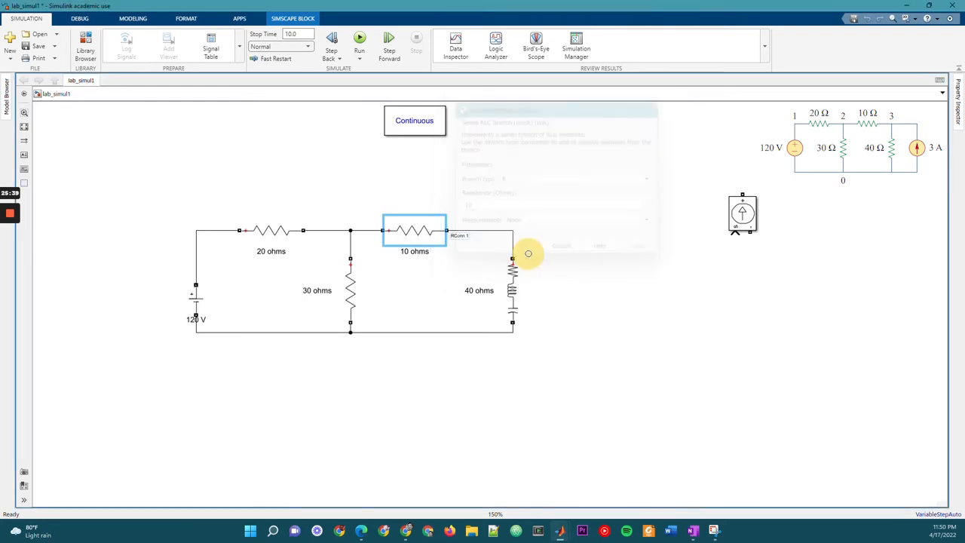
Set the 40 ohms block to branch type R with a resistance of 40 ohms
{"action": "double_click", "coordinate": [512, 289]}
{"action": "left_click", "coordinate": [590, 241]}
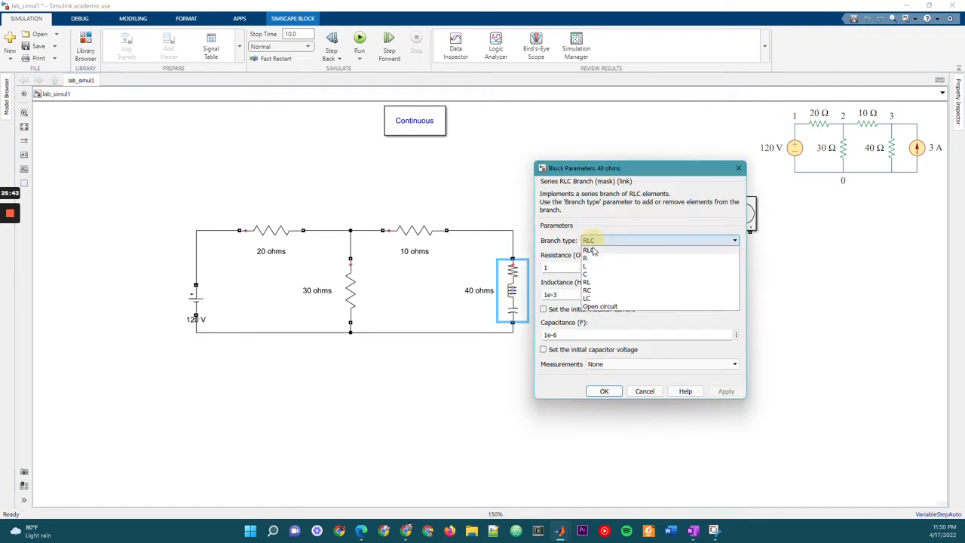
{"action": "left_click", "coordinate": [587, 258]}
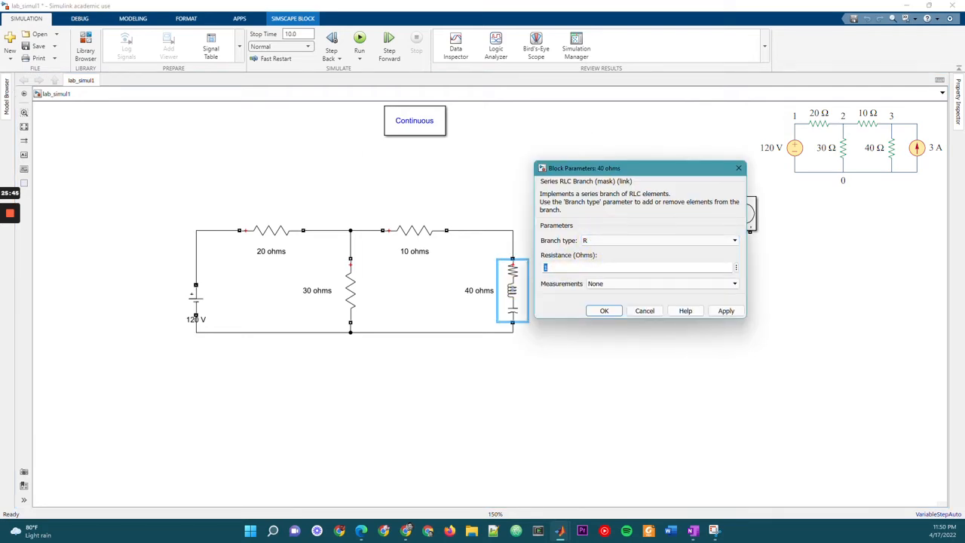
{"action": "type", "text": "40"}
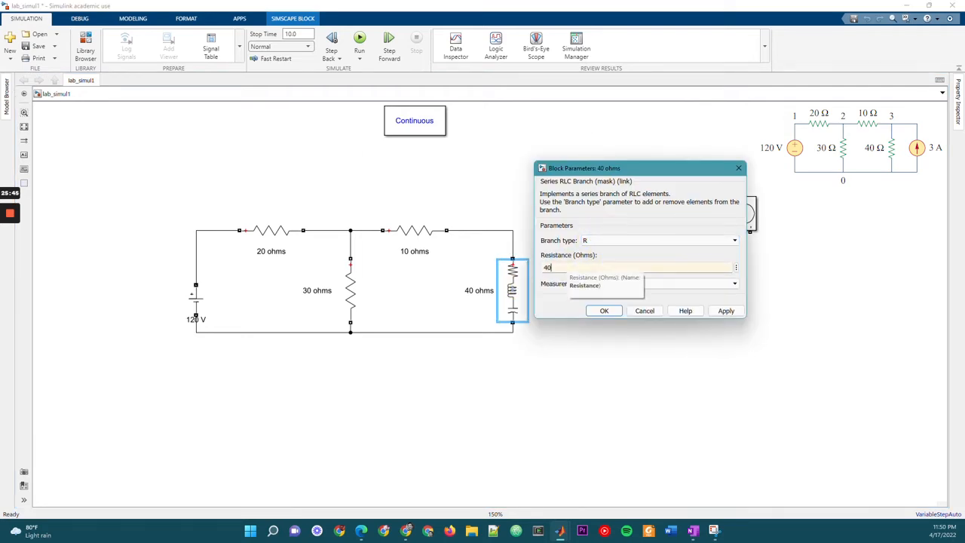
{"action": "left_click", "coordinate": [606, 312]}
{"action": "left_click", "coordinate": [295, 253]}
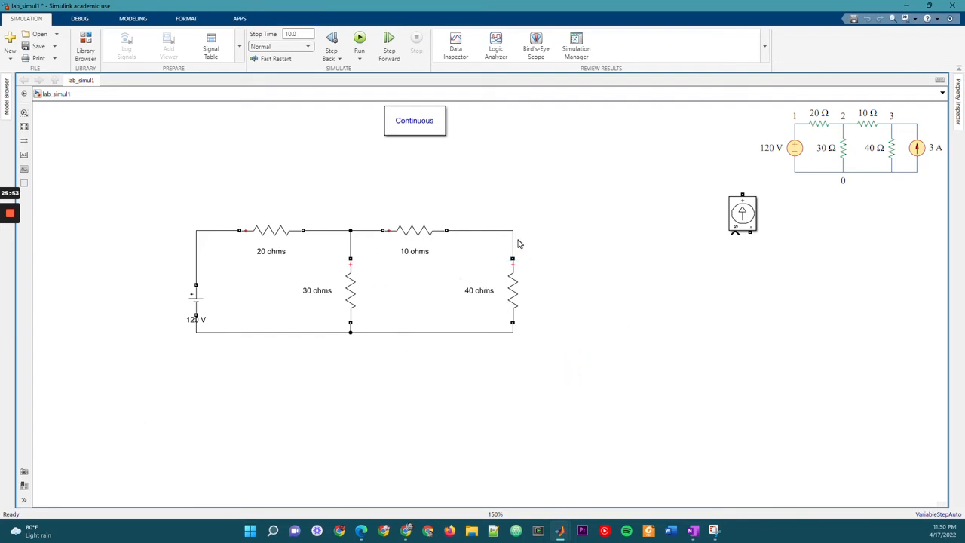
Place the Controlled Current Source beside the 40 ohms block and connect it in parallel between the circuit's upper and lower wires
{"action": "left_click_drag", "start_coordinate": [742, 219], "coordinate": [590, 279]}
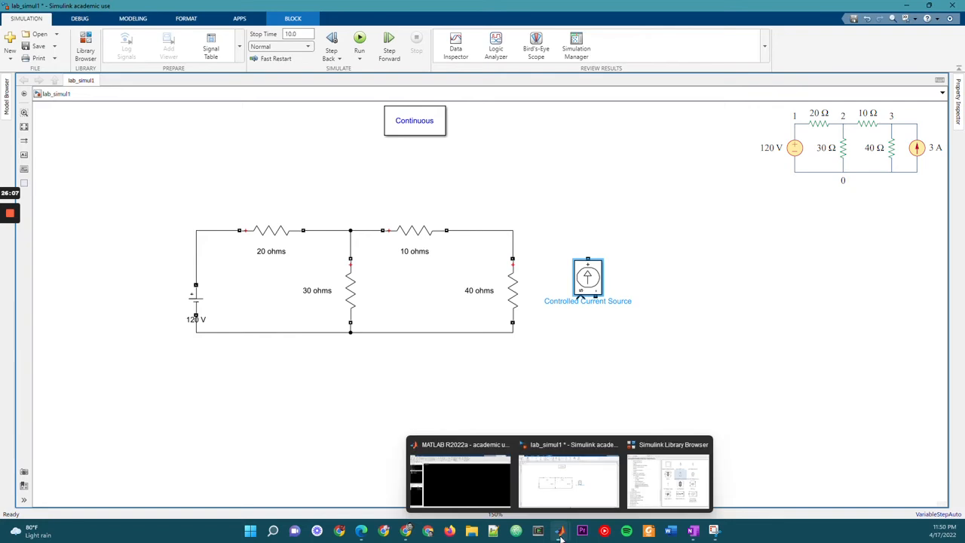
{"action": "mouse_move", "coordinate": [588, 259]}
{"action": "left_mouse_down"}
{"action": "mouse_move", "coordinate": [577, 224]}
{"action": "mouse_move", "coordinate": [521, 222]}
{"action": "mouse_move", "coordinate": [513, 231]}
{"action": "left_mouse_up"}
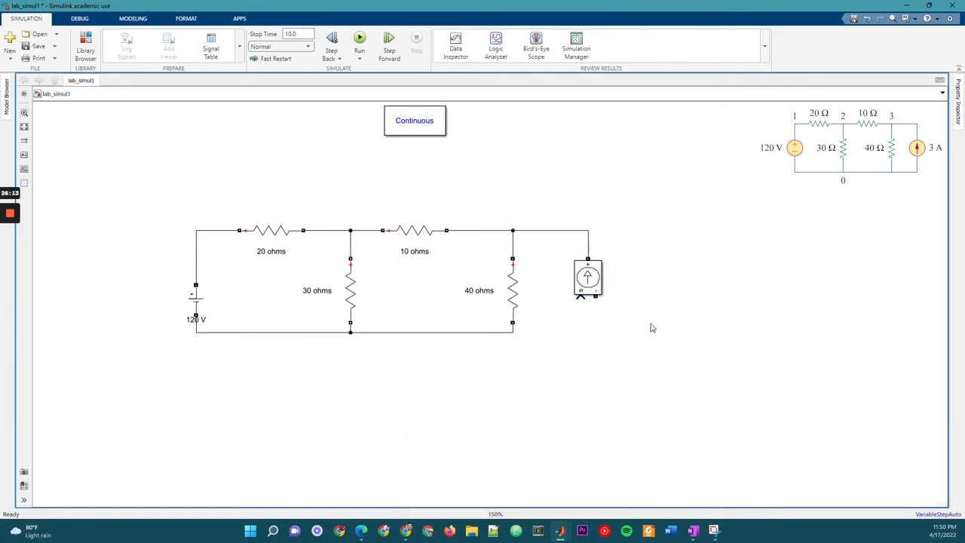
{"action": "mouse_move", "coordinate": [595, 296]}
{"action": "left_mouse_down"}
{"action": "mouse_move", "coordinate": [564, 344]}
{"action": "mouse_move", "coordinate": [513, 331]}
{"action": "left_mouse_up"}
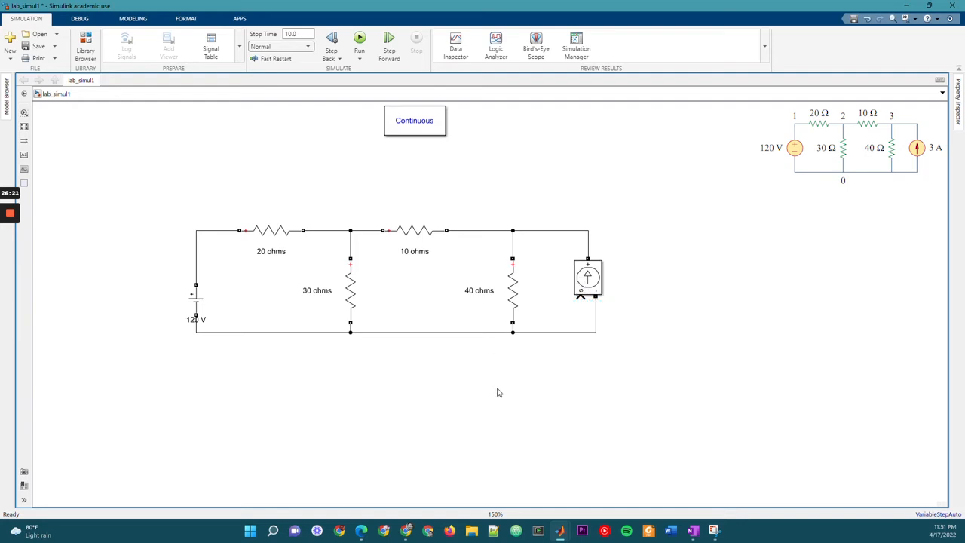
Add a Constant block from Simulink's Commonly Used Blocks library to the model, in the free area beside the current source
{"action": "mouse_move", "coordinate": [565, 533]}
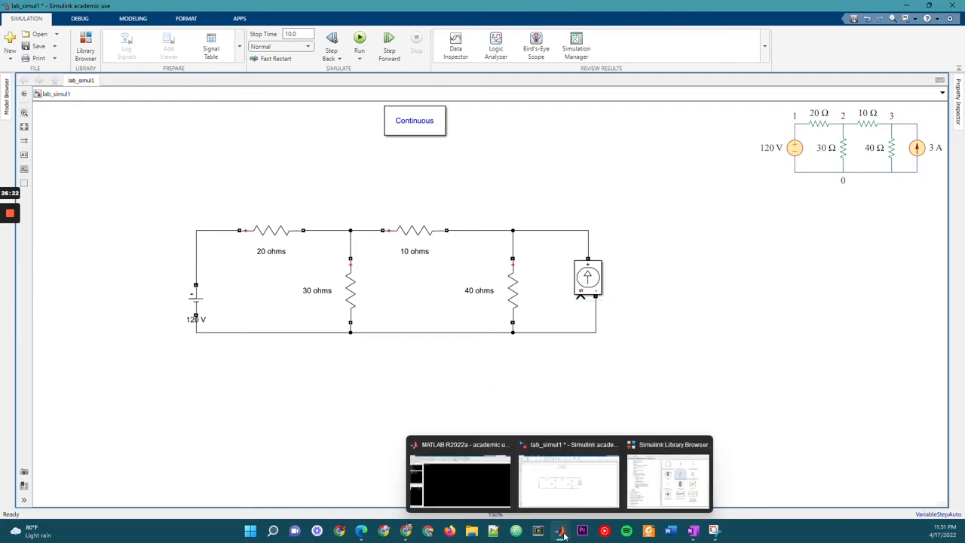
{"action": "left_click", "coordinate": [658, 486]}
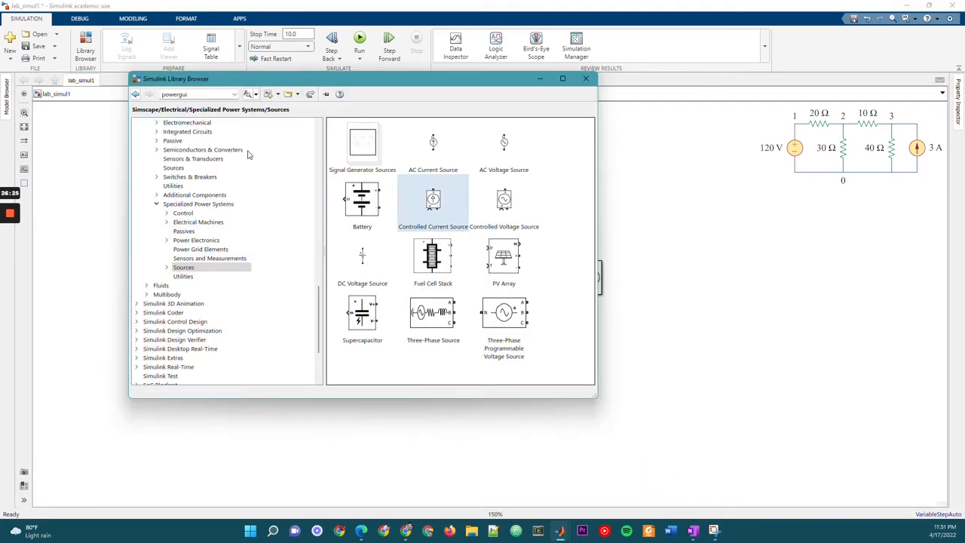
{"action": "scroll", "coordinate": [242, 162], "scroll_direction": "up", "scroll_amount": 20}
{"action": "scroll", "coordinate": [221, 184], "scroll_direction": "up", "scroll_amount": 3}
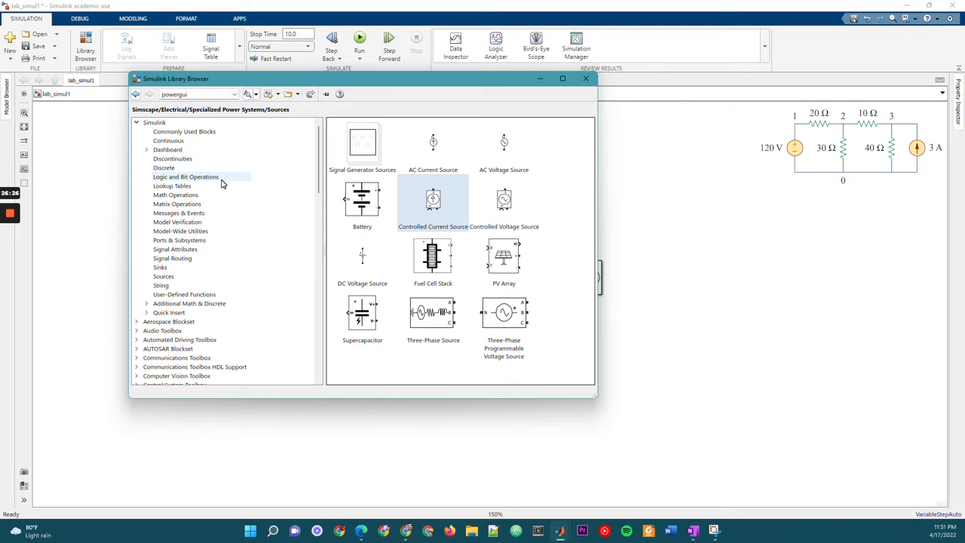
{"action": "left_click", "coordinate": [189, 134]}
{"action": "left_click_drag", "start_coordinate": [476, 130], "coordinate": [754, 288]}
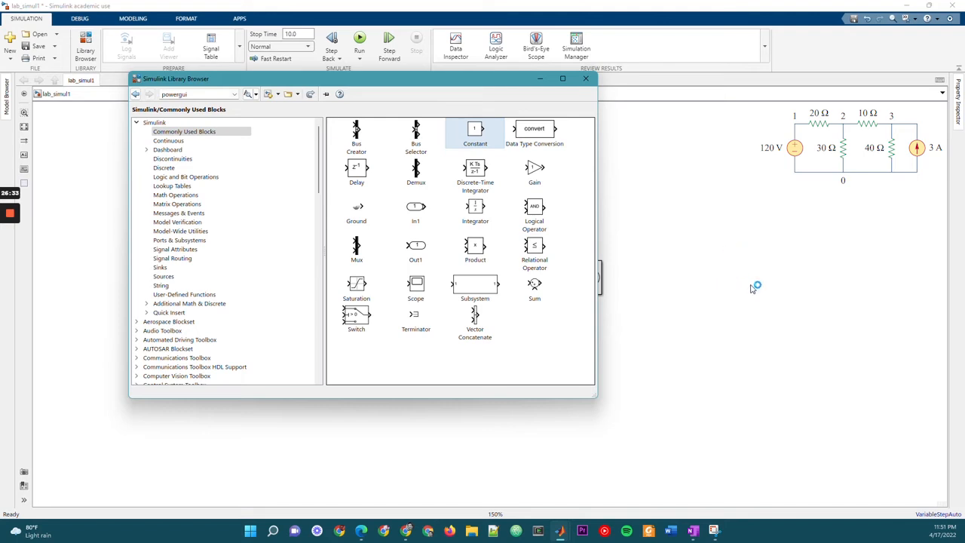
{"action": "left_click", "coordinate": [541, 79]}
Set the Constant block's value to 3
{"action": "double_click", "coordinate": [729, 254]}
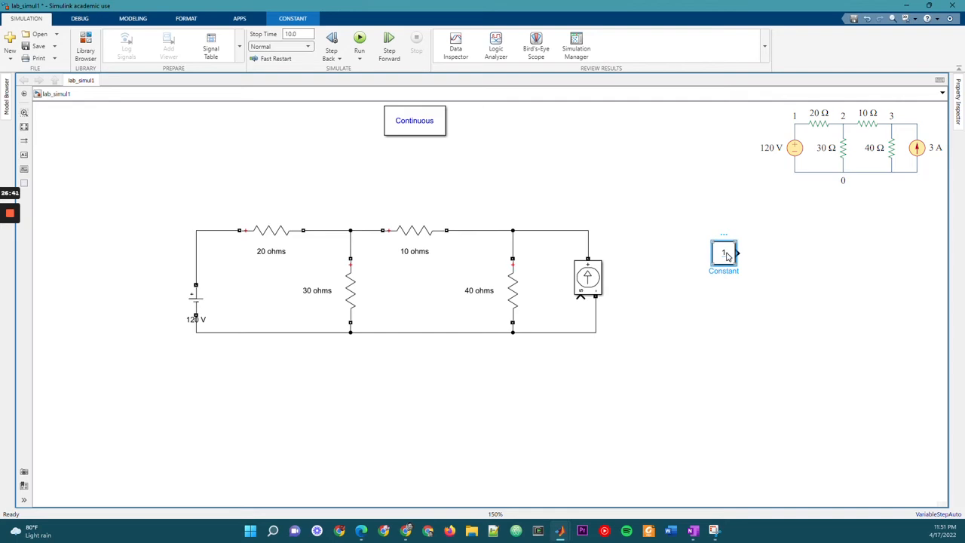
{"action": "double_click", "coordinate": [729, 258]}
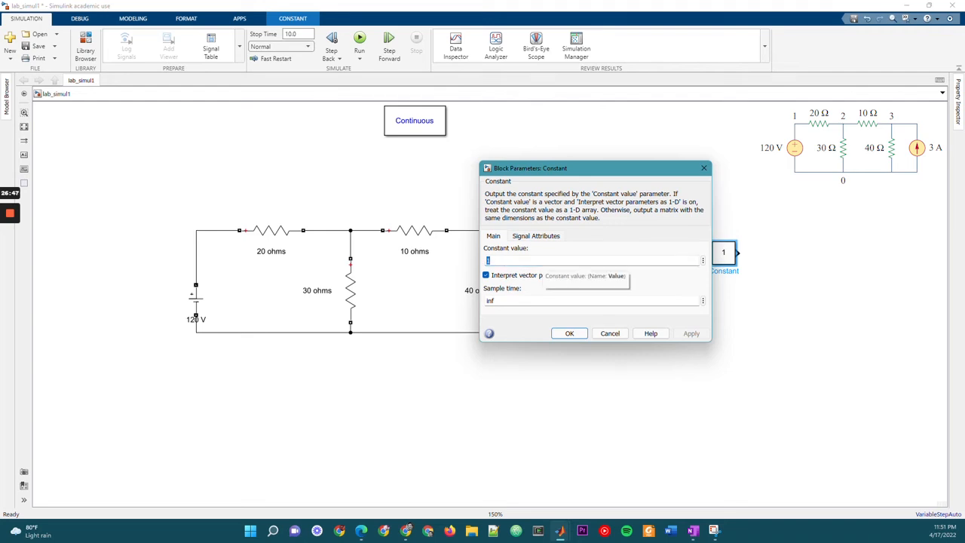
{"action": "type", "text": "3"}
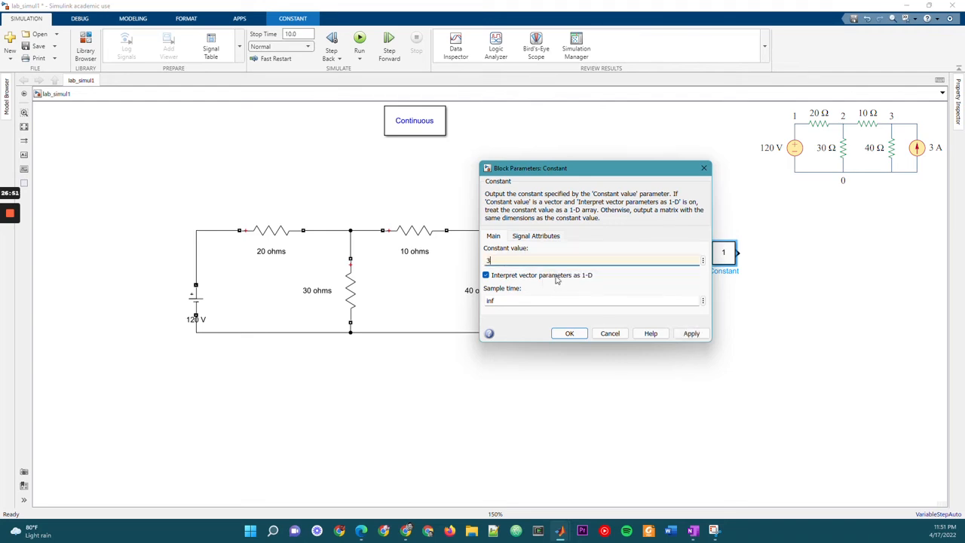
{"action": "left_click", "coordinate": [564, 332]}
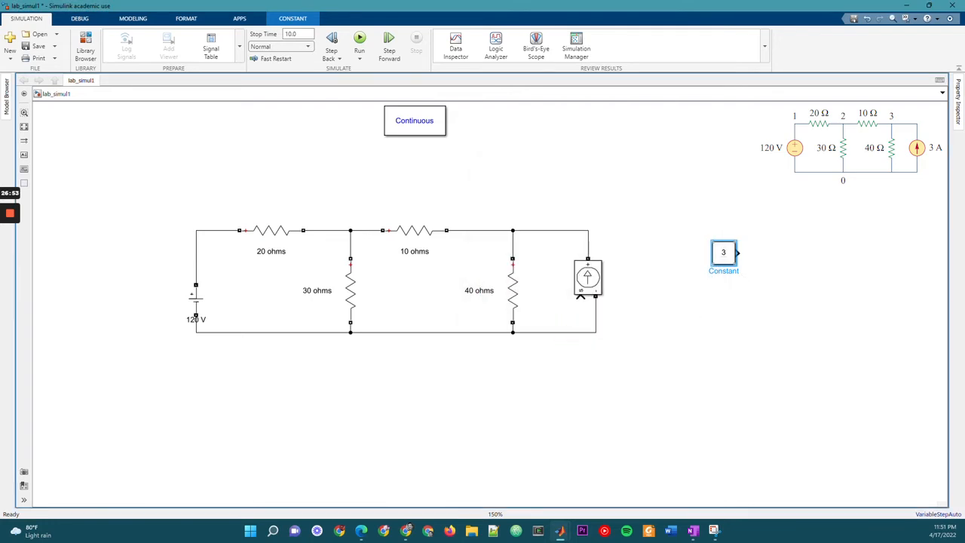
Rename the Constant block as 3A and connect its output to the Controlled Current Source's signal input
{"action": "double_click", "coordinate": [724, 270]}
{"action": "type", "text": "3A"}
{"action": "key", "text": "Return"}
{"action": "left_click_drag", "start_coordinate": [738, 254], "coordinate": [579, 297]}
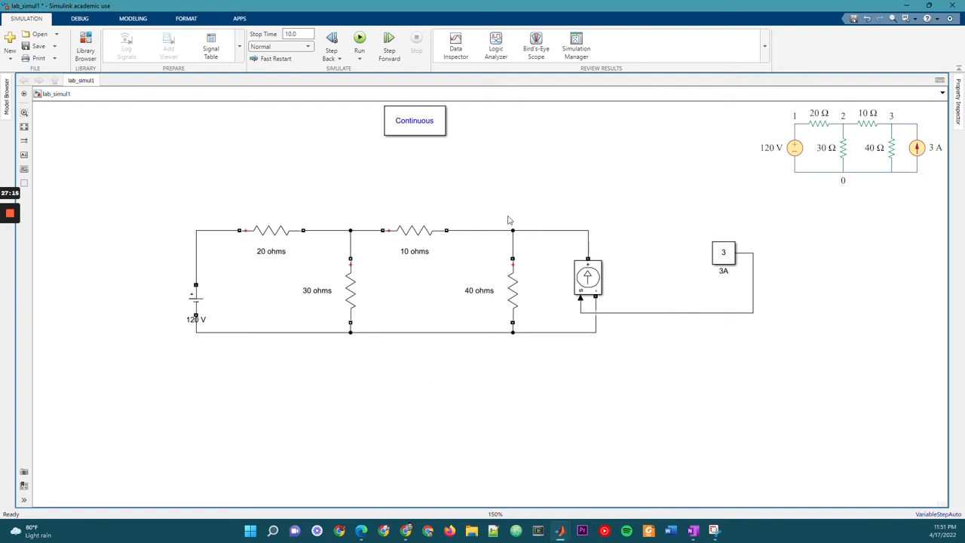
Add a Ground block from the Specialized Power Systems Utilities library and connect it to the return wire below the 30 ohms block
{"action": "mouse_move", "coordinate": [561, 534]}
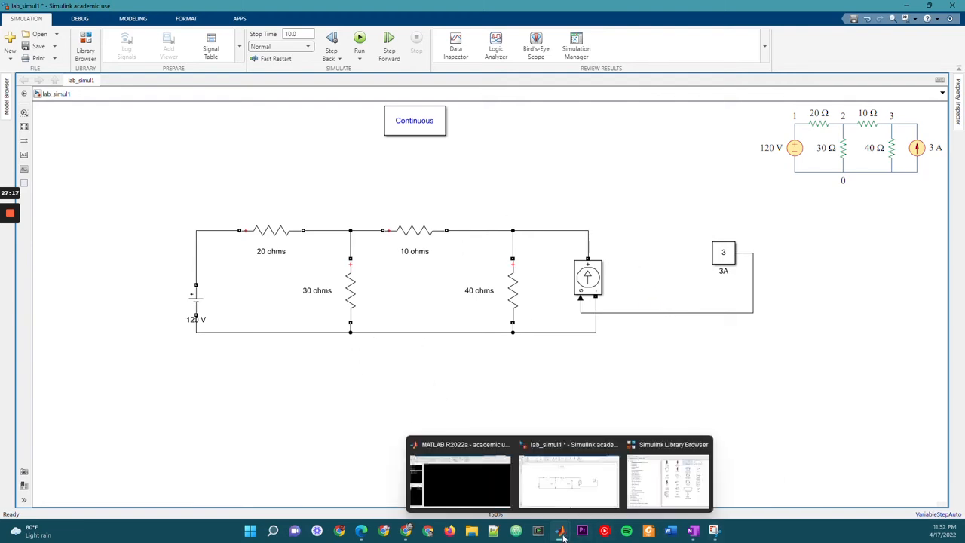
{"action": "left_click", "coordinate": [645, 471]}
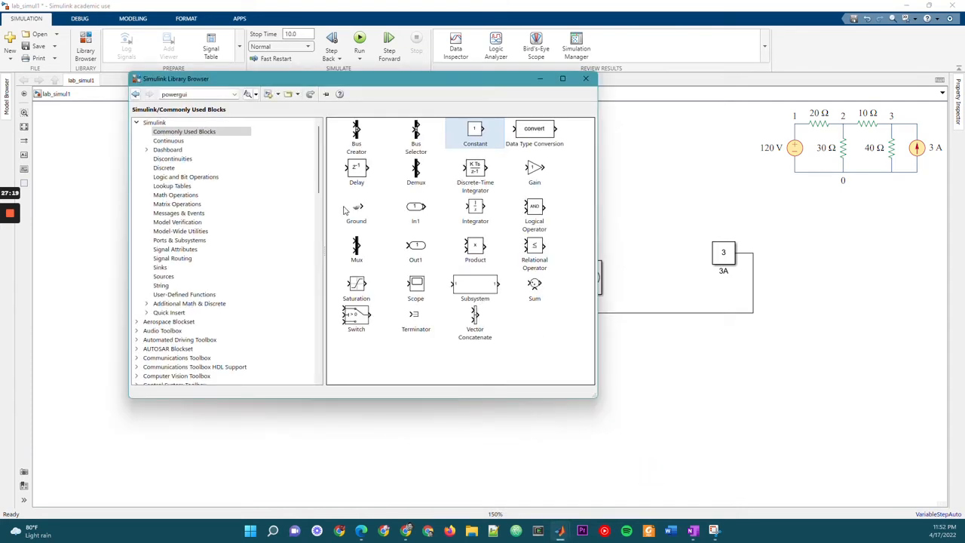
{"action": "scroll", "coordinate": [208, 280], "scroll_direction": "down", "scroll_amount": 20}
{"action": "scroll", "coordinate": [209, 280], "scroll_direction": "down", "scroll_amount": 3}
{"action": "left_click", "coordinate": [182, 277]}
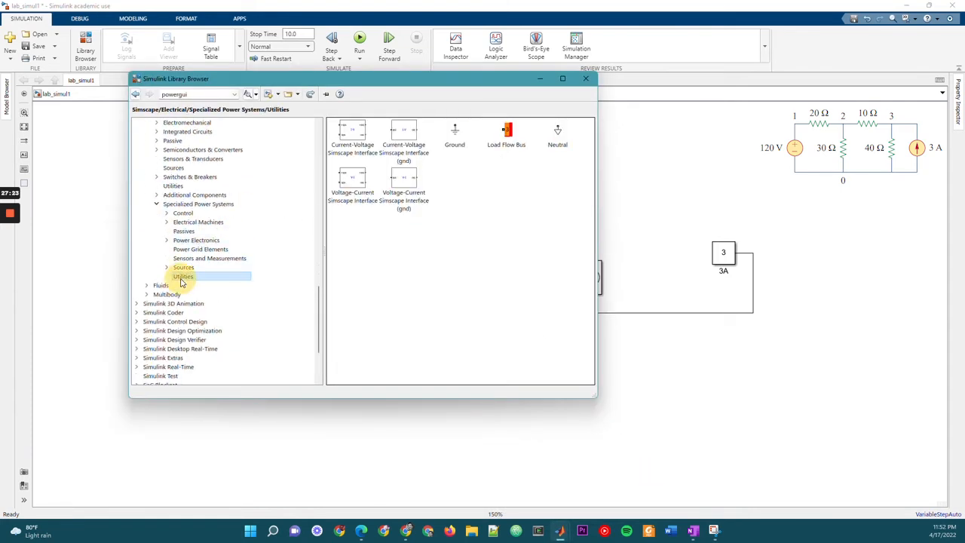
{"action": "left_click", "coordinate": [457, 134]}
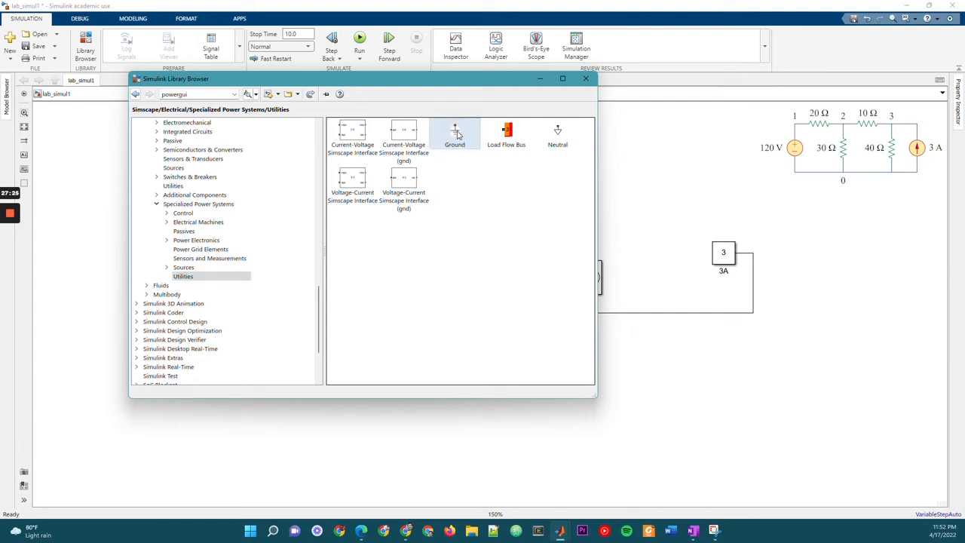
{"action": "left_click_drag", "start_coordinate": [457, 134], "coordinate": [349, 331]}
{"action": "left_click", "coordinate": [415, 390]}
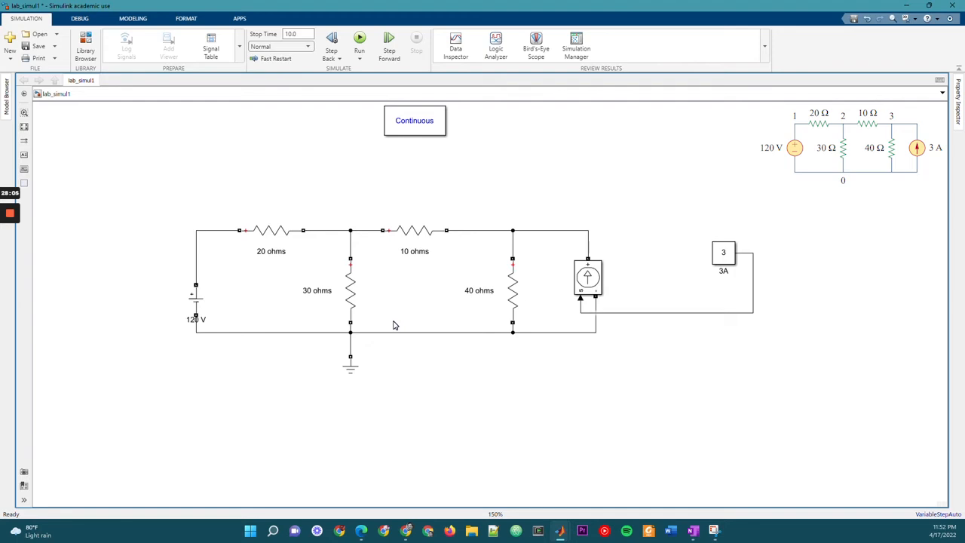
Add a Voltage Measurement block from the Specialized Power Systems Sensors and Measurements library to the free area below the circuit
{"action": "mouse_move", "coordinate": [565, 531]}
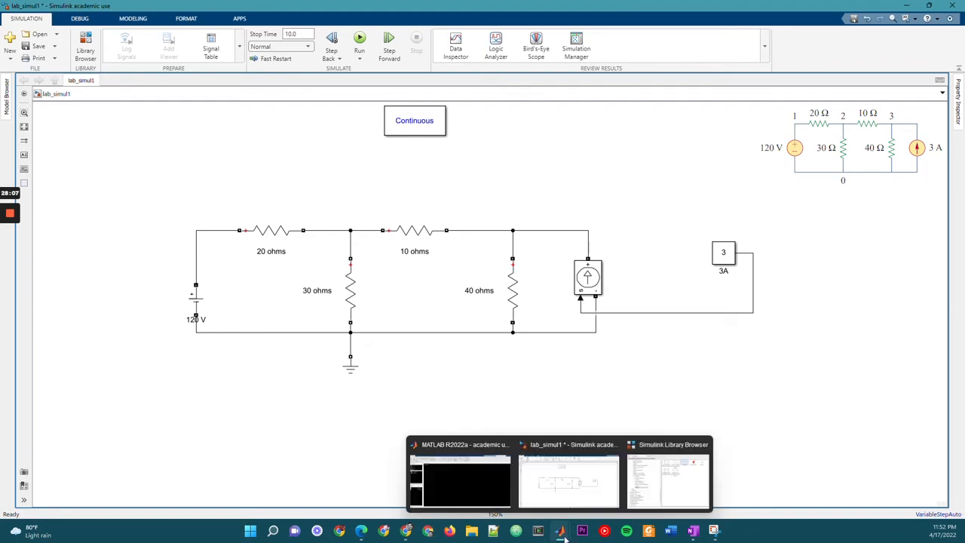
{"action": "left_click", "coordinate": [652, 488]}
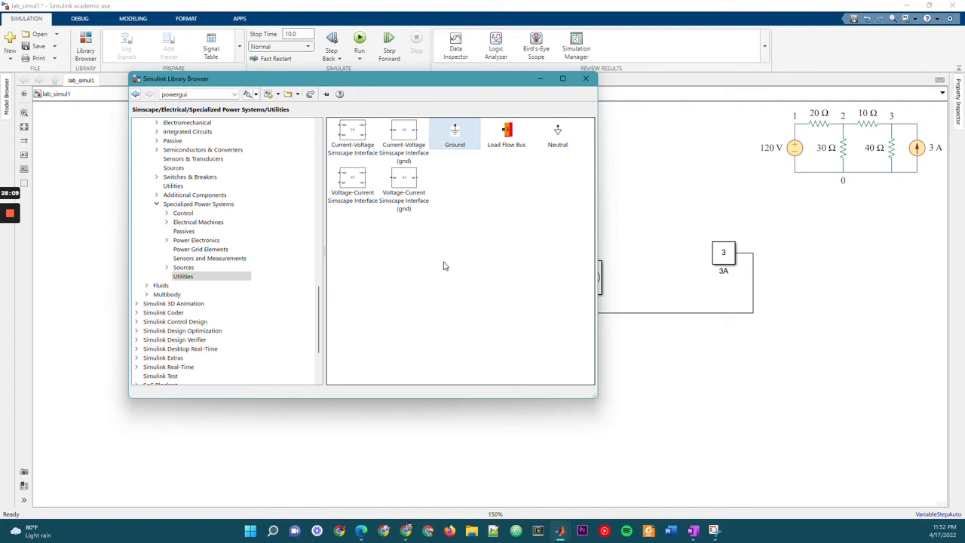
{"action": "left_click", "coordinate": [191, 260]}
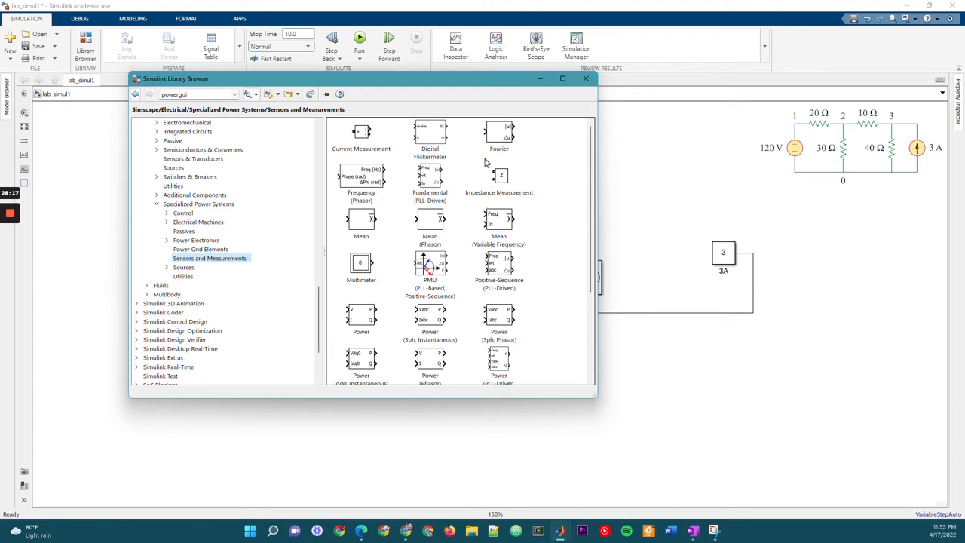
{"action": "scroll", "coordinate": [452, 202], "scroll_direction": "down", "scroll_amount": 3}
{"action": "left_click_drag", "start_coordinate": [361, 377], "coordinate": [689, 395]}
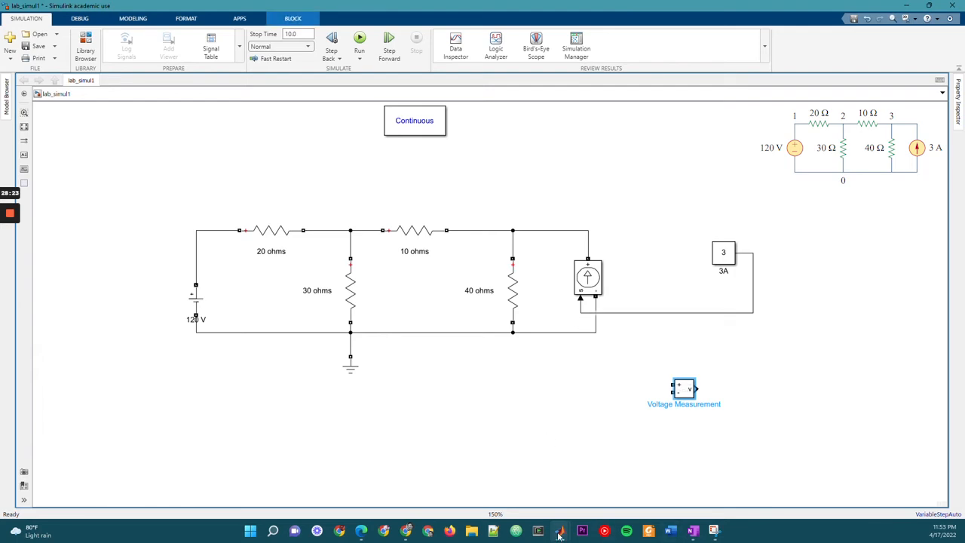
Search the block library for display and add a Display block beside the Voltage Measurement block
{"action": "mouse_move", "coordinate": [559, 534]}
{"action": "left_click", "coordinate": [669, 482]}
{"action": "scroll", "coordinate": [461, 317], "scroll_direction": "up", "scroll_amount": 1}
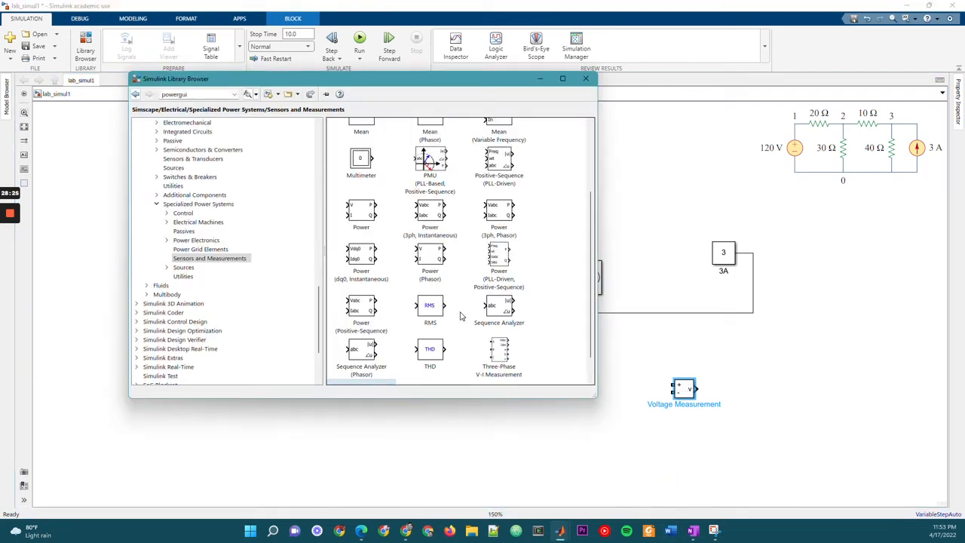
{"action": "scroll", "coordinate": [462, 316], "scroll_direction": "up", "scroll_amount": 2}
{"action": "scroll", "coordinate": [461, 316], "scroll_direction": "down", "scroll_amount": 5}
{"action": "scroll", "coordinate": [462, 317], "scroll_direction": "up", "scroll_amount": 3}
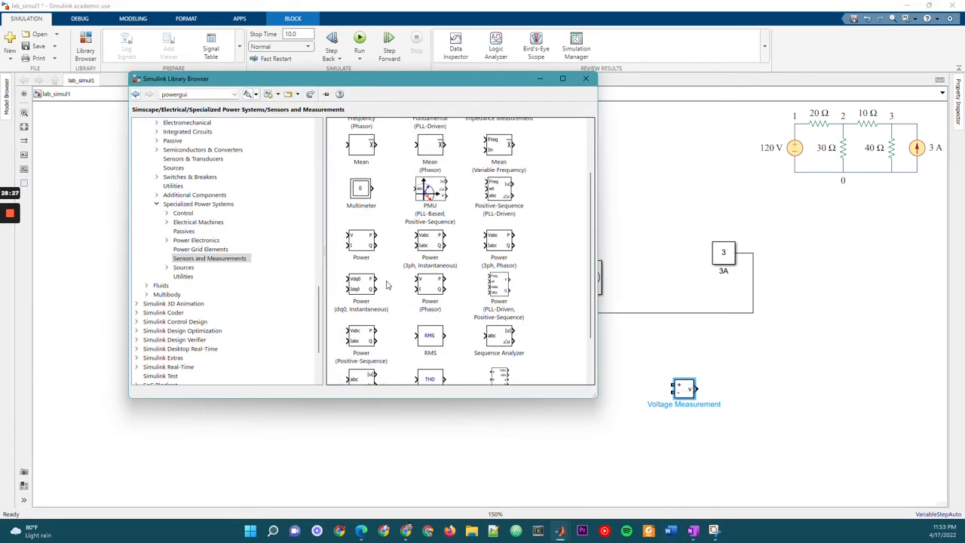
{"action": "left_click", "coordinate": [195, 93]}
{"action": "type", "text": "display"}
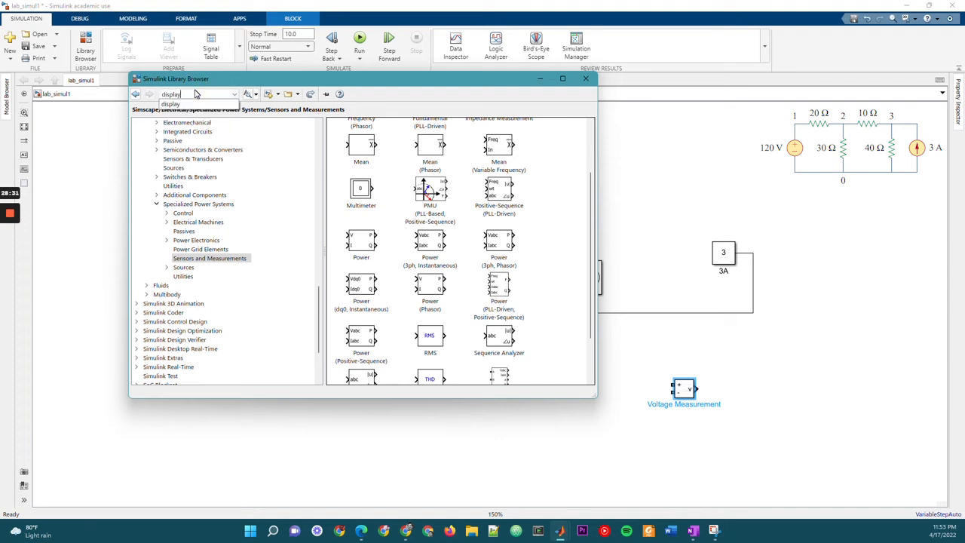
{"action": "key", "text": "Return"}
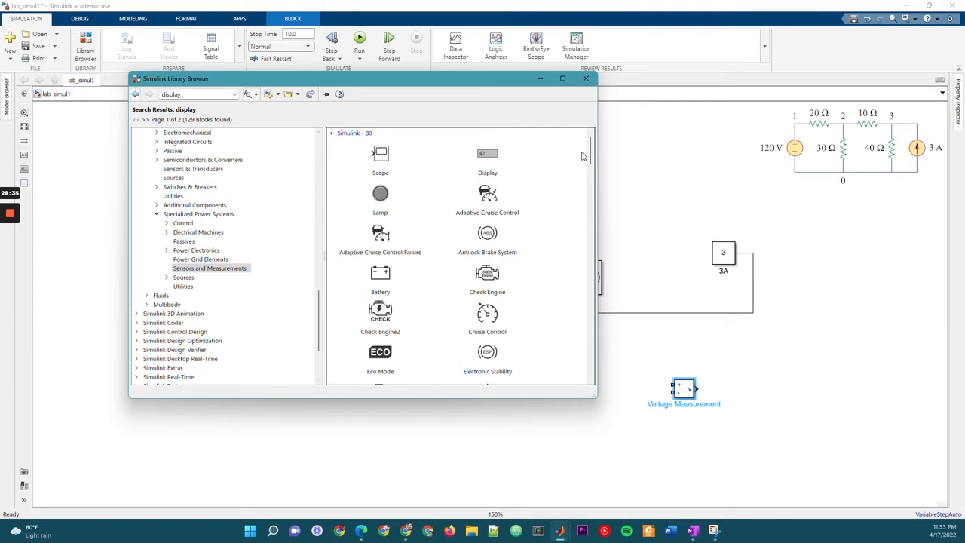
{"action": "left_click_drag", "start_coordinate": [592, 151], "coordinate": [592, 301]}
{"action": "left_click_drag", "start_coordinate": [381, 270], "coordinate": [805, 373]}
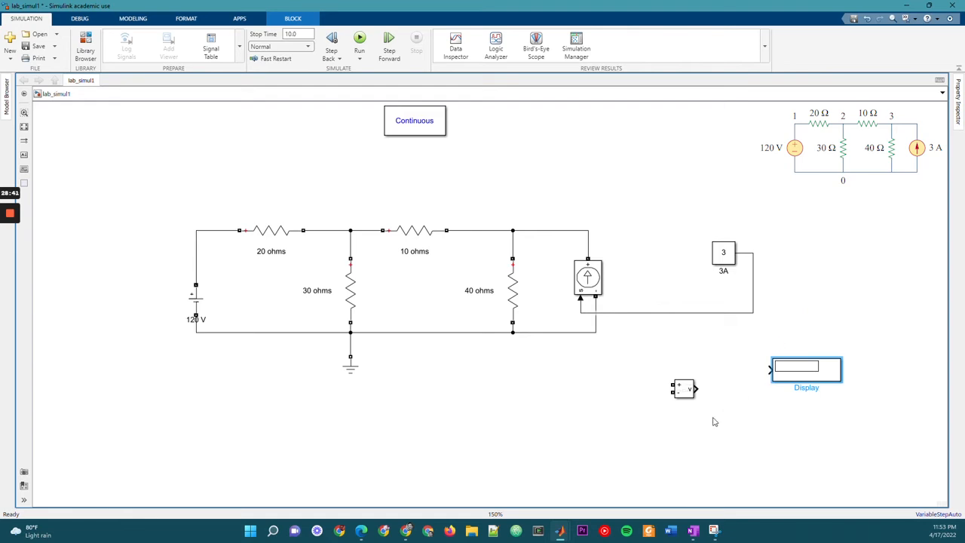
{"action": "left_click", "coordinate": [724, 438]}
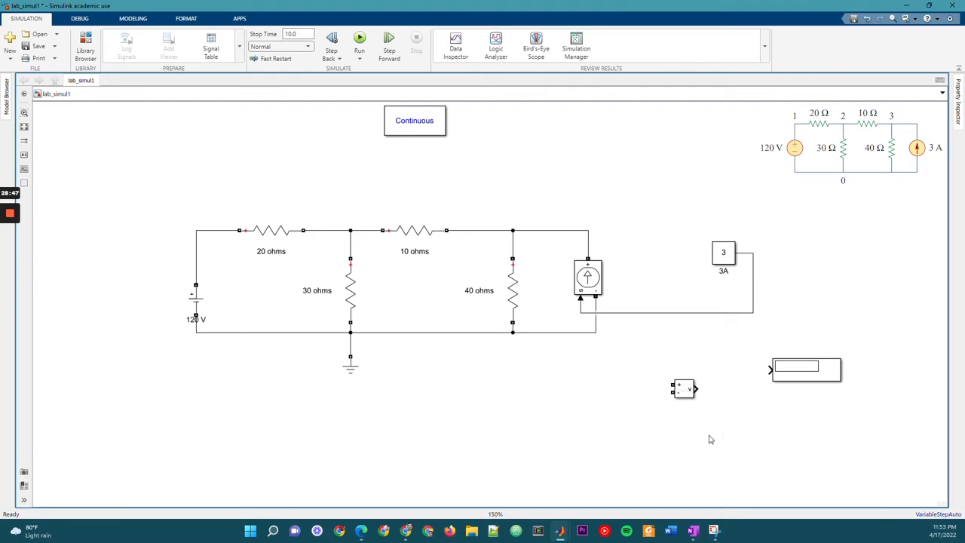
Move the Voltage Measurement block below the current source and duplicate it to make a vertical stack of three
{"action": "left_click", "coordinate": [688, 390]}
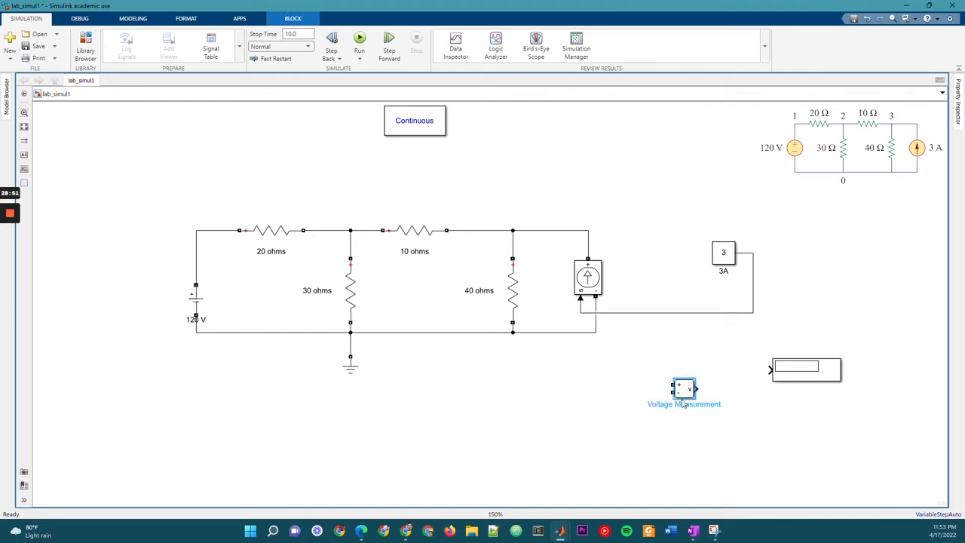
{"action": "left_click", "coordinate": [831, 371]}
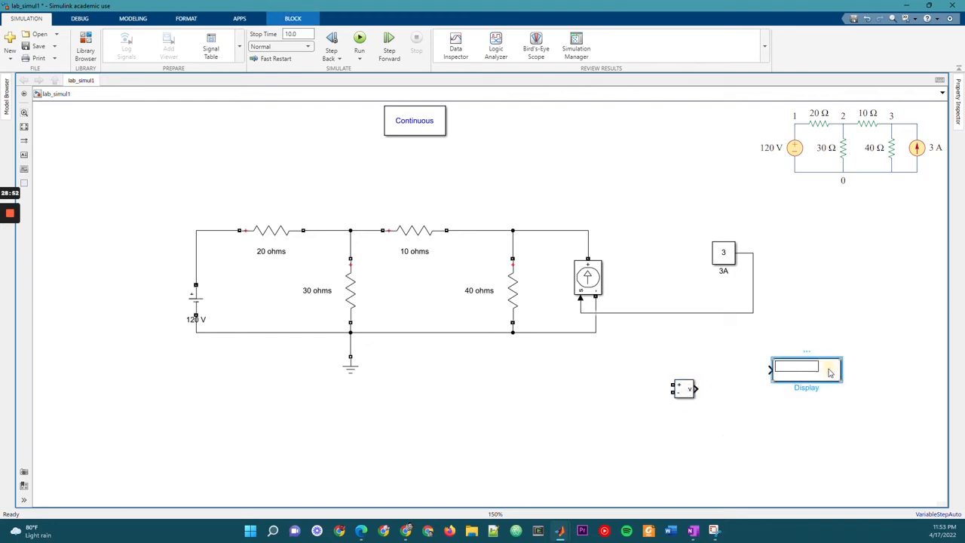
{"action": "left_click", "coordinate": [686, 394]}
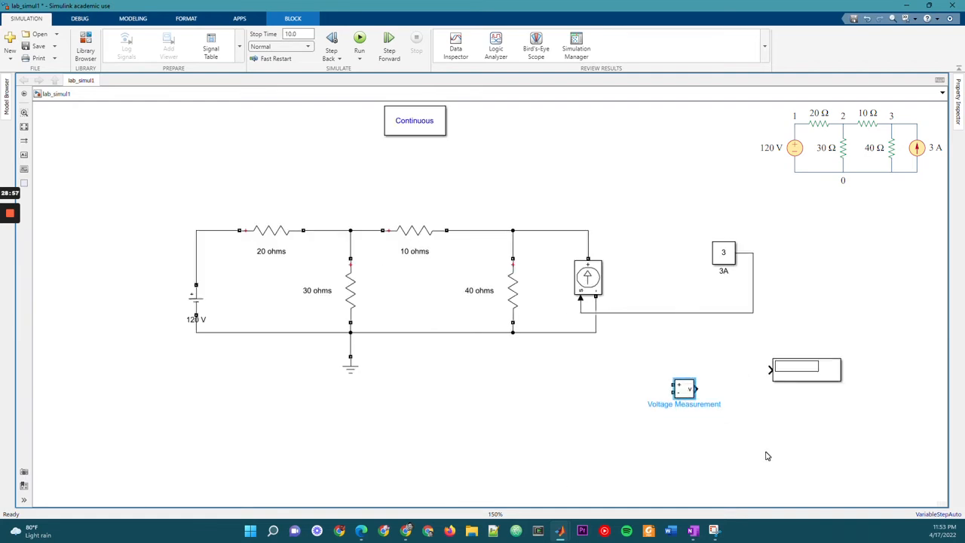
{"action": "left_click_drag", "start_coordinate": [690, 391], "coordinate": [573, 460]}
{"action": "left_click", "coordinate": [602, 401]}
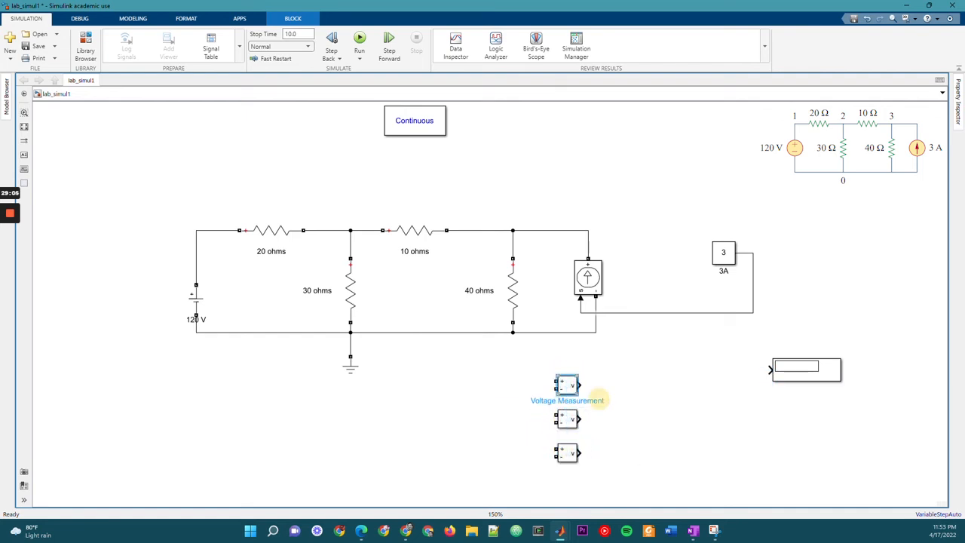
Rename the three stacked Voltage Measurement blocks v1, v2 and v3 from top to bottom
{"action": "left_click", "coordinate": [601, 400]}
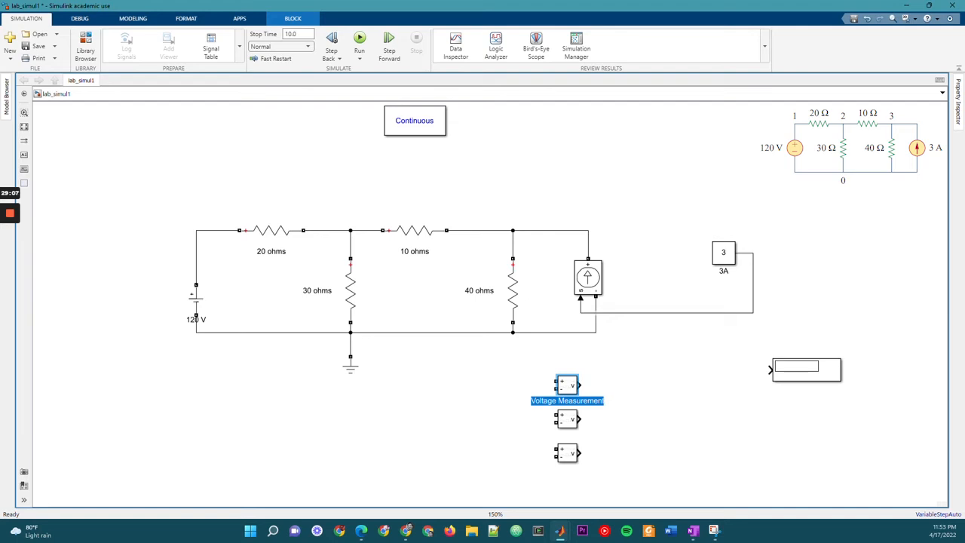
{"action": "type", "text": "v1"}
{"action": "left_click", "coordinate": [601, 404]}
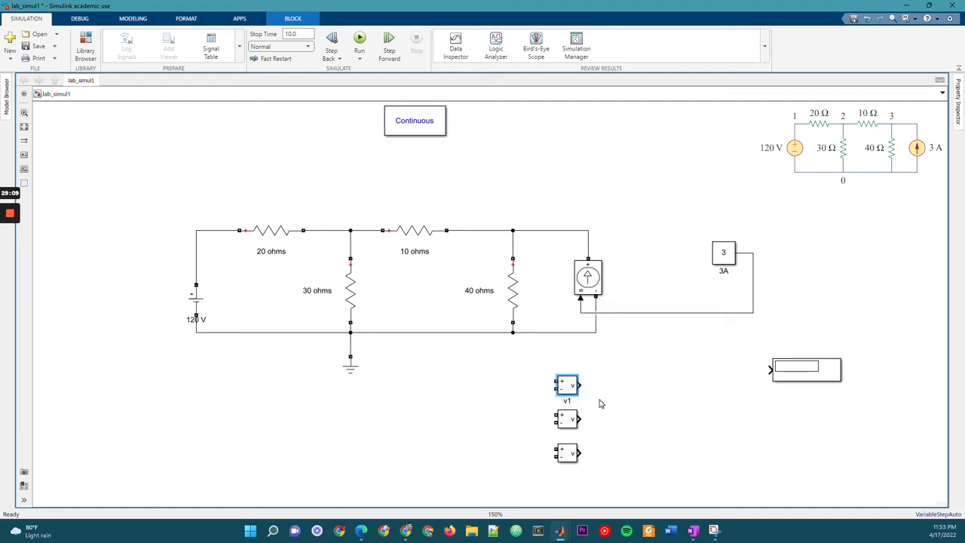
{"action": "left_click", "coordinate": [573, 419]}
{"action": "left_click", "coordinate": [566, 435]}
{"action": "type", "text": "v2"}
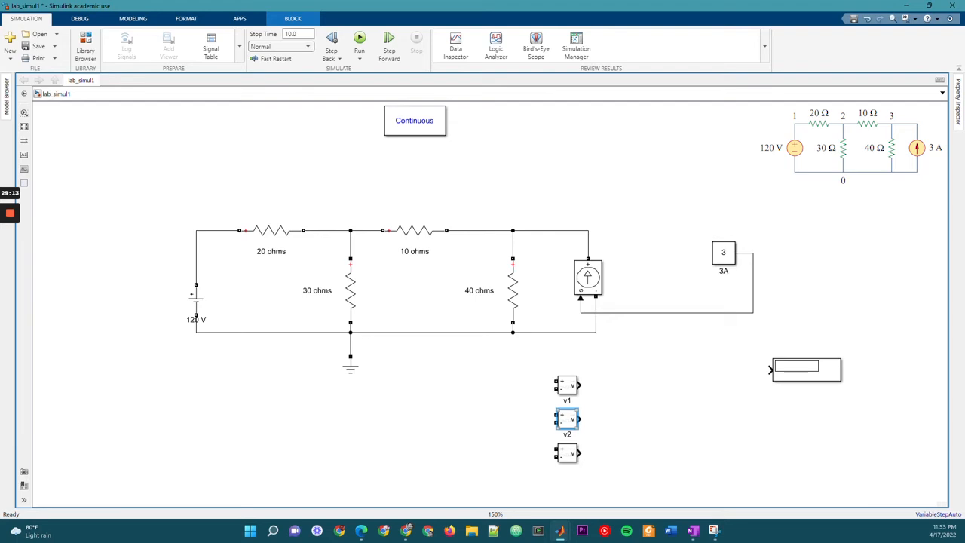
{"action": "left_click", "coordinate": [570, 453]}
{"action": "left_click", "coordinate": [567, 468]}
{"action": "type", "text": "v3"}
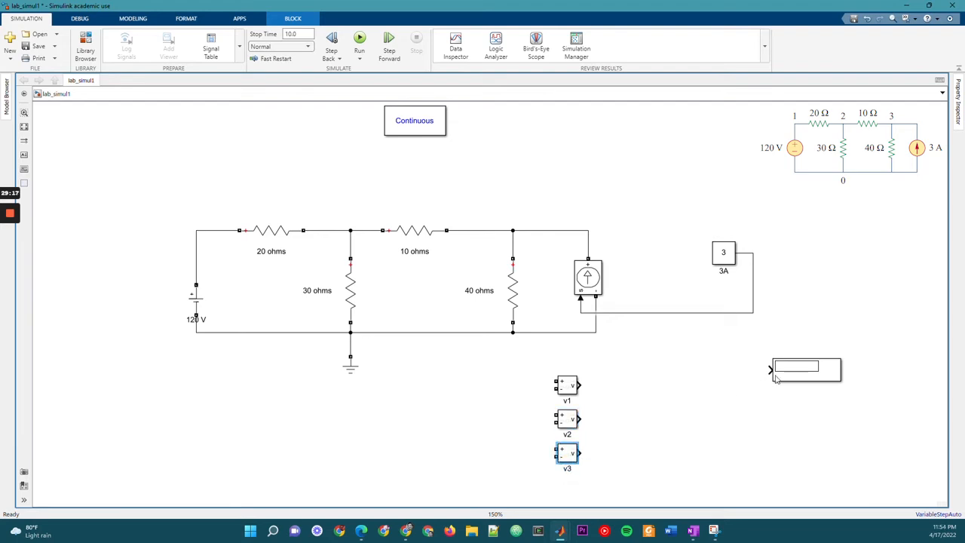
Duplicate the Display block twice and arrange the three displays in a vertical stack beside the v1, v2 and v3 measurement blocks
{"action": "left_click", "coordinate": [859, 373]}
{"action": "left_click", "coordinate": [835, 376]}
{"action": "left_click_drag", "start_coordinate": [835, 375], "coordinate": [835, 466]}
{"action": "mouse_move", "coordinate": [833, 413]}
{"action": "left_mouse_down"}
{"action": "mouse_move", "coordinate": [814, 409]}
{"action": "mouse_move", "coordinate": [828, 417]}
{"action": "left_mouse_up"}
{"action": "left_click_drag", "start_coordinate": [812, 368], "coordinate": [816, 385]}
{"action": "left_click_drag", "start_coordinate": [807, 462], "coordinate": [807, 474]}
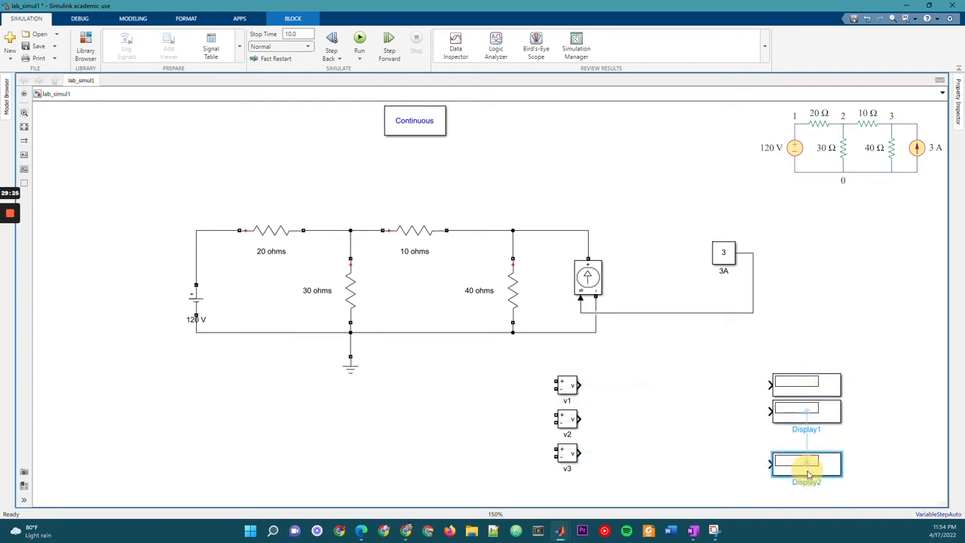
{"action": "left_click_drag", "start_coordinate": [808, 413], "coordinate": [802, 389]}
{"action": "mouse_move", "coordinate": [804, 474]}
{"action": "left_mouse_down"}
{"action": "mouse_move", "coordinate": [804, 461]}
{"action": "mouse_move", "coordinate": [806, 472]}
{"action": "left_mouse_up"}
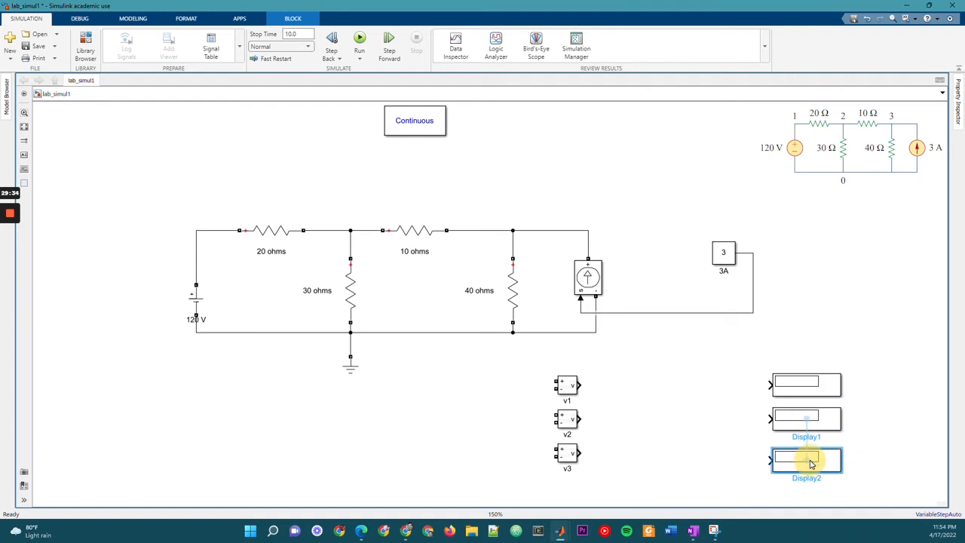
Rename the three Display blocks v1 reading, v2 reading and v3 reading from top to bottom
{"action": "left_click", "coordinate": [808, 383]}
{"action": "double_click", "coordinate": [806, 402]}
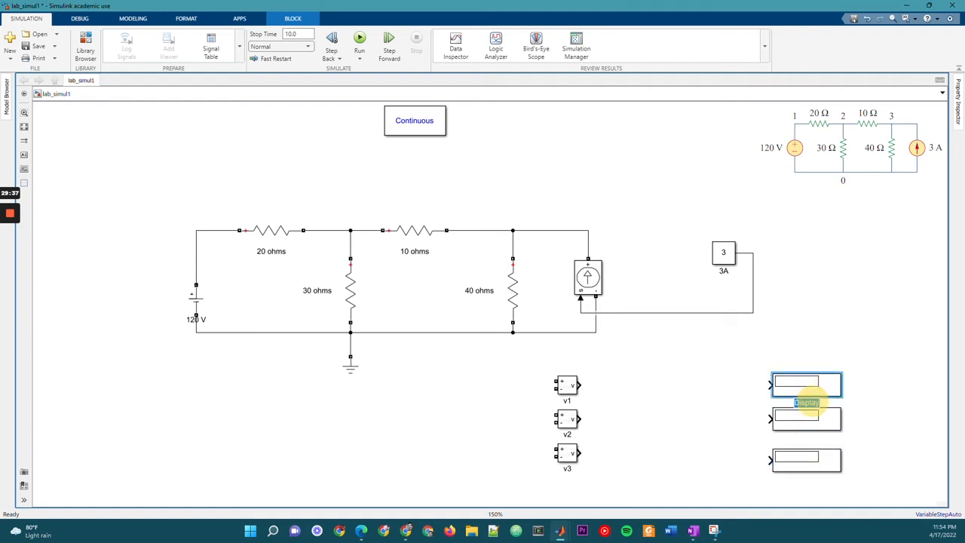
{"action": "type", "text": "v1 reading"}
{"action": "key", "text": "Return"}
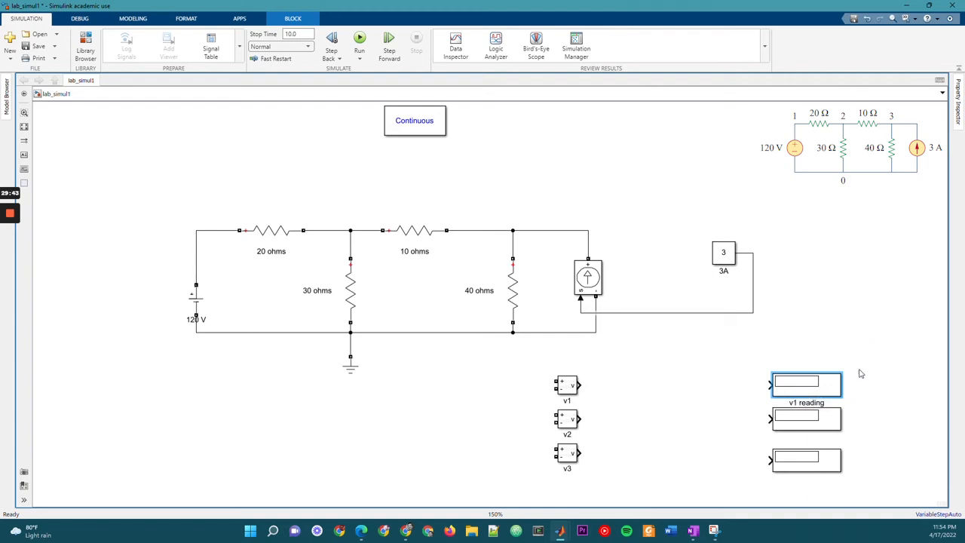
{"action": "left_click", "coordinate": [806, 422]}
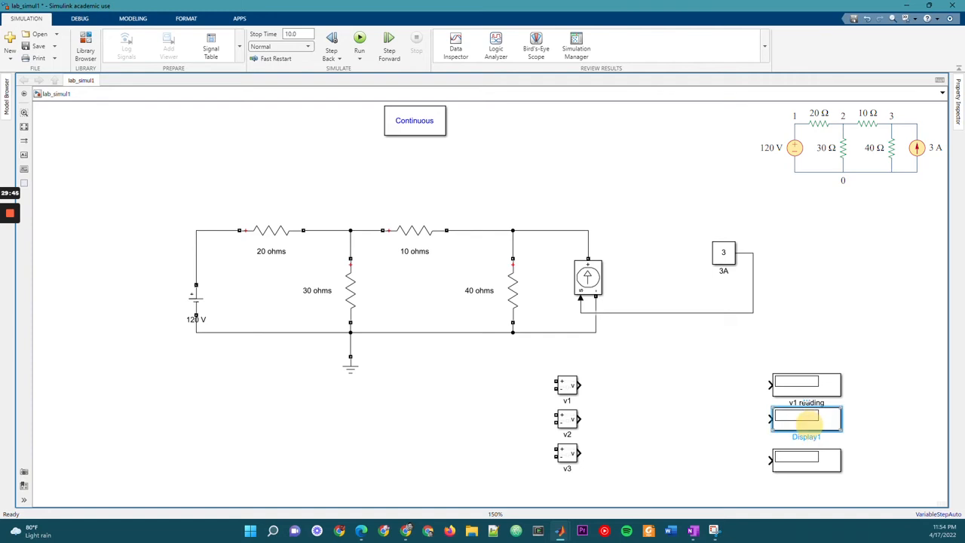
{"action": "double_click", "coordinate": [806, 437]}
{"action": "type", "text": "v2 reading"}
{"action": "key", "text": "Escape"}
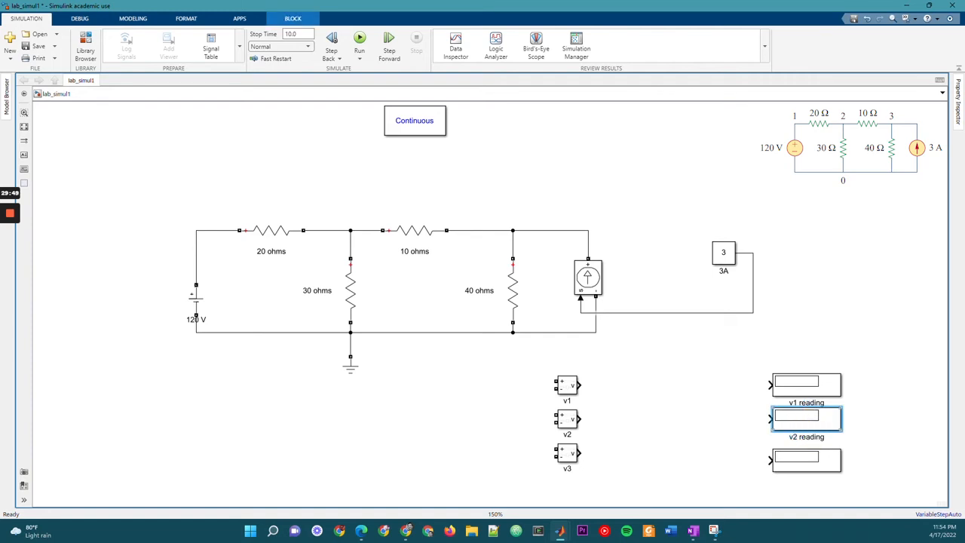
{"action": "left_click", "coordinate": [824, 456]}
{"action": "double_click", "coordinate": [805, 476]}
{"action": "type", "text": "v3 reading"}
{"action": "key", "text": "Escape"}
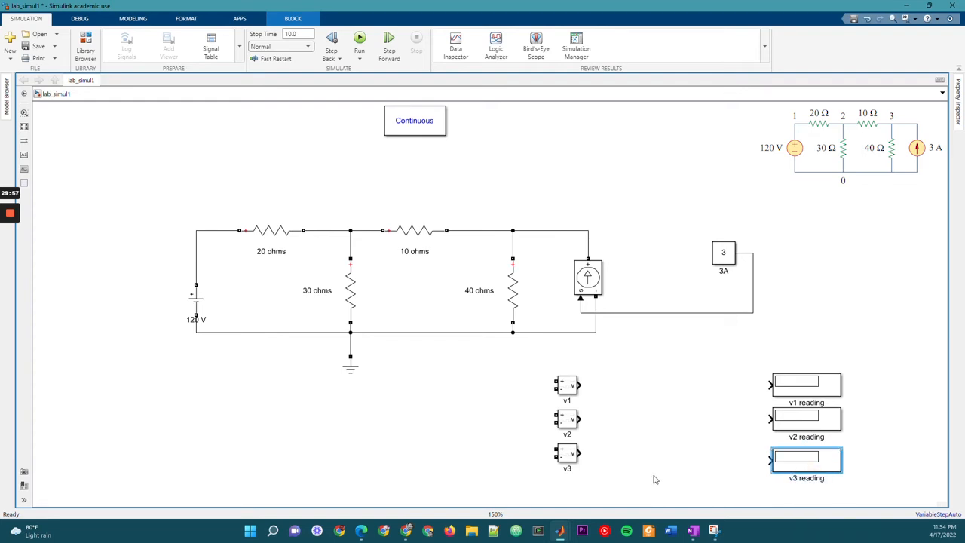
{"action": "left_click", "coordinate": [709, 439]}
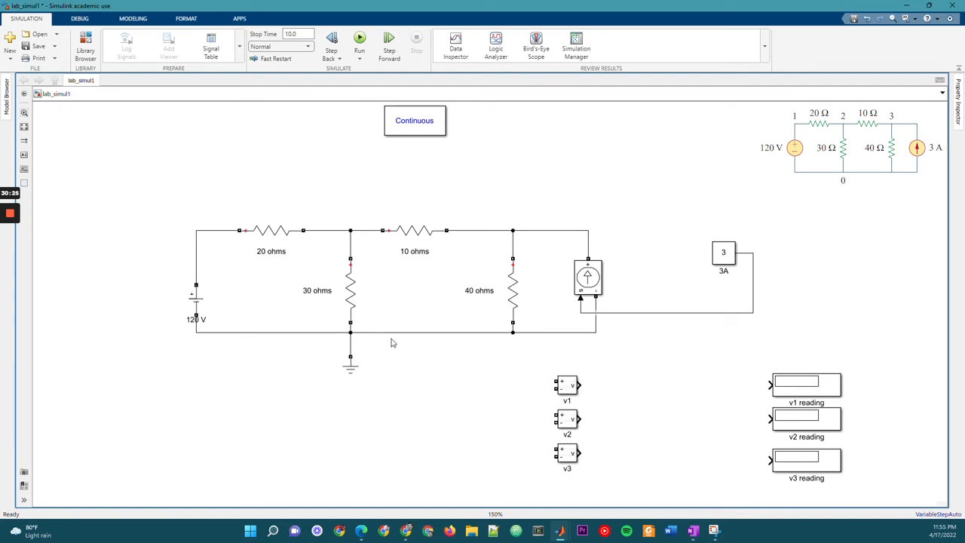
Wire v1's positive port to the node between the 120 V source and 20 ohms, and its negative port to the ground wire
{"action": "left_click", "coordinate": [356, 285]}
{"action": "left_click", "coordinate": [280, 231]}
{"action": "left_click", "coordinate": [321, 246]}
{"action": "left_click_drag", "start_coordinate": [557, 382], "coordinate": [209, 231]}
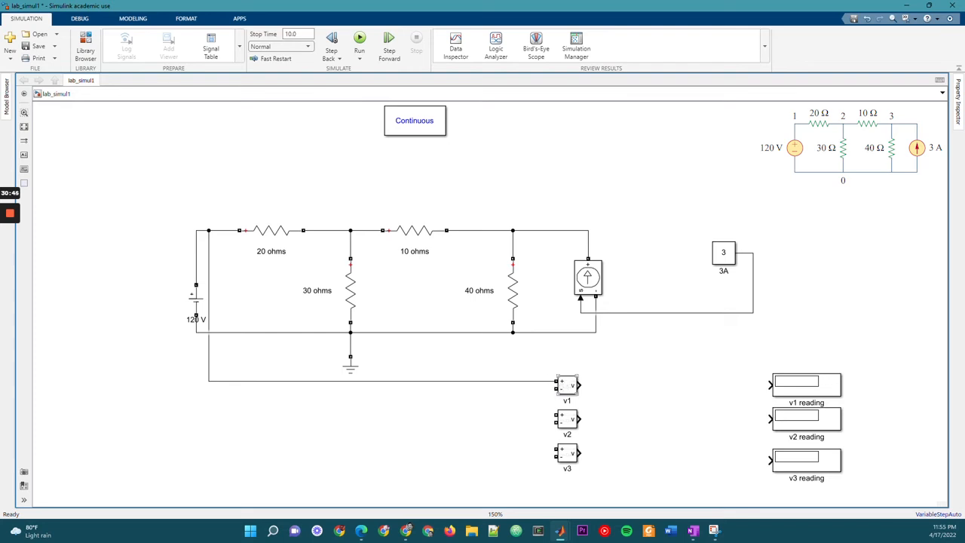
{"action": "left_click_drag", "start_coordinate": [557, 388], "coordinate": [351, 345]}
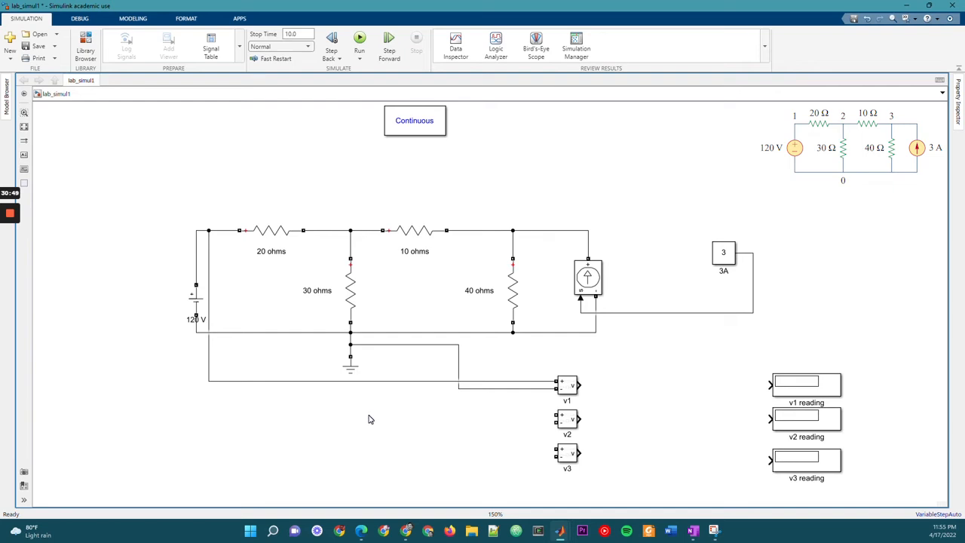
{"action": "left_click", "coordinate": [365, 346]}
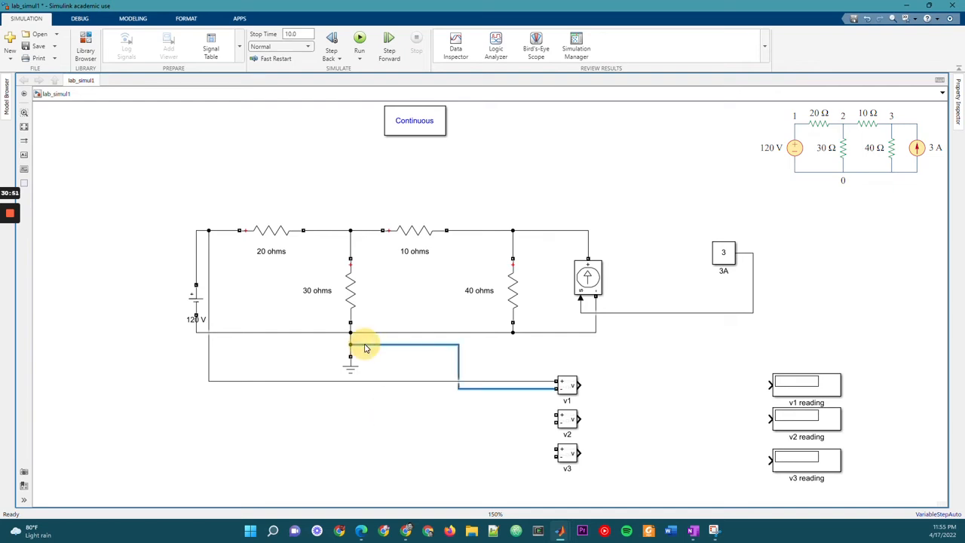
{"action": "left_click_drag", "start_coordinate": [364, 345], "coordinate": [363, 340]}
{"action": "left_click", "coordinate": [401, 447]}
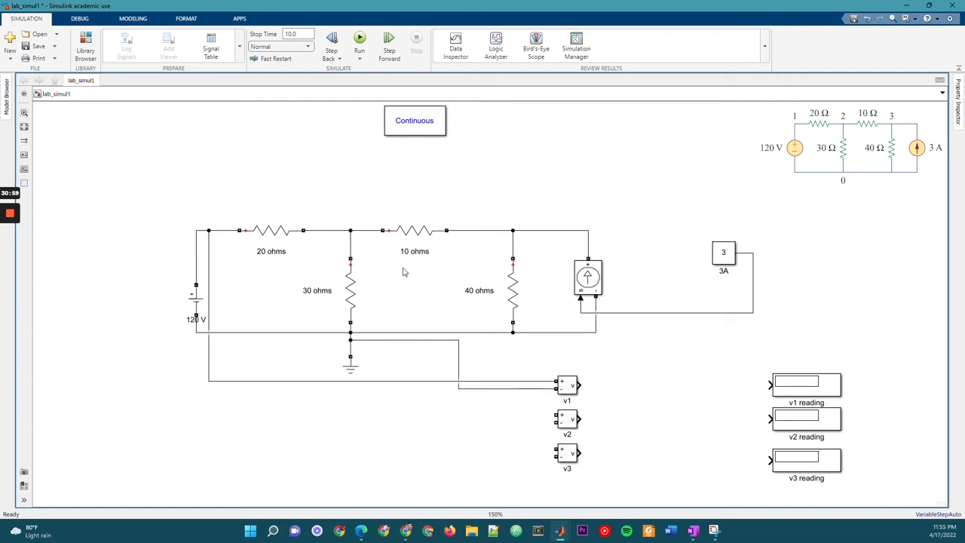
Wire v2 from the 20/10 ohms node to ground and v3 from the 10/40 ohms node to ground, keeping the ground branches apart
{"action": "left_click_drag", "start_coordinate": [550, 415], "coordinate": [338, 250]}
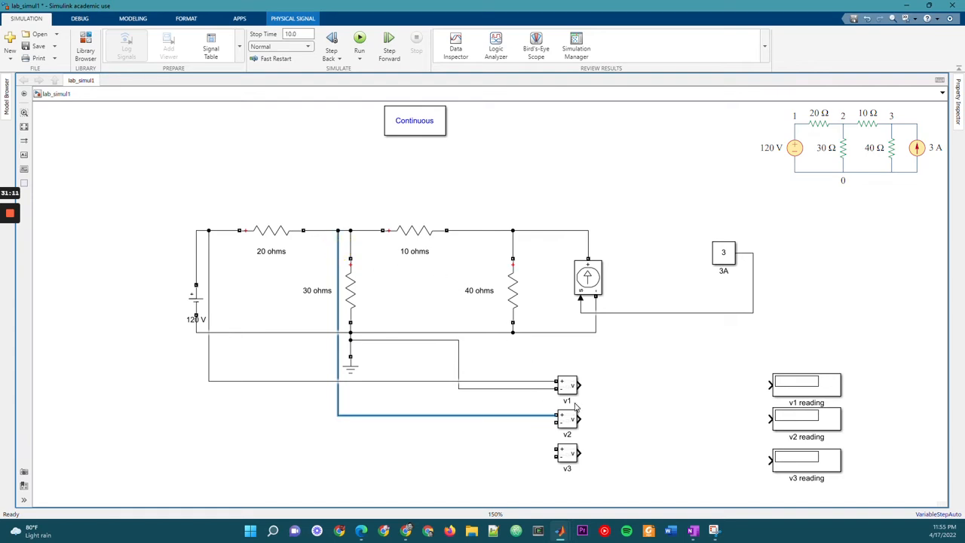
{"action": "left_click_drag", "start_coordinate": [558, 422], "coordinate": [350, 347]}
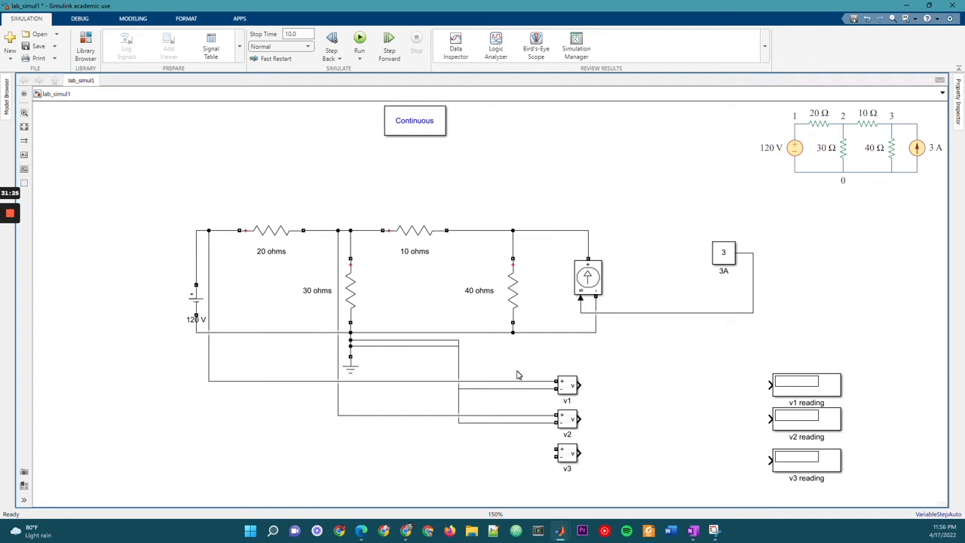
{"action": "left_click_drag", "start_coordinate": [556, 449], "coordinate": [522, 231]}
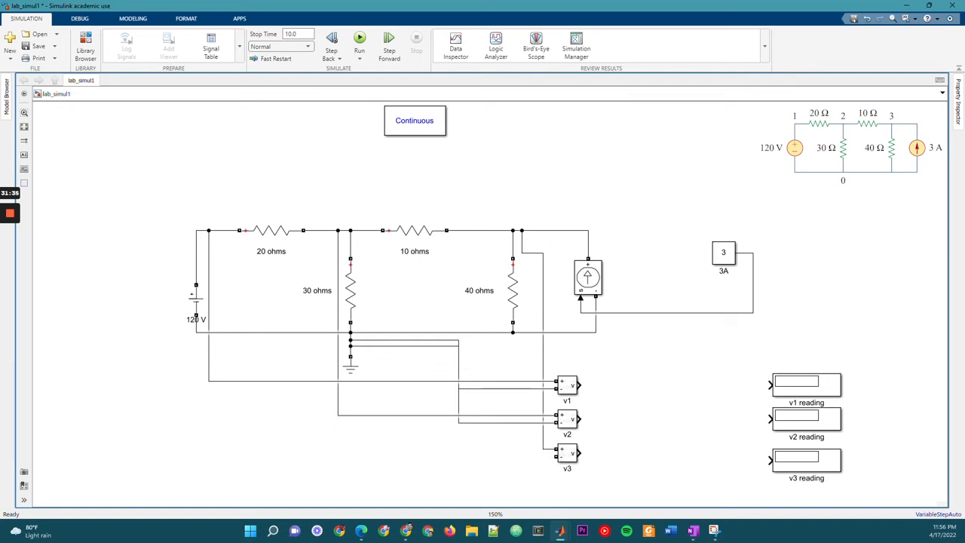
{"action": "left_click_drag", "start_coordinate": [557, 455], "coordinate": [349, 347]}
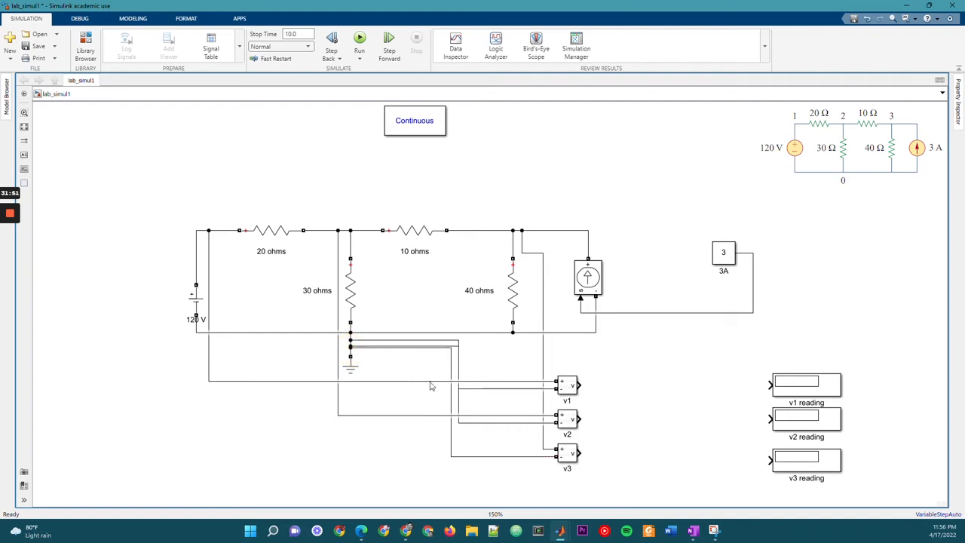
{"action": "left_click", "coordinate": [445, 353]}
{"action": "left_click", "coordinate": [405, 454]}
Connect the v1, v2 and v3 outputs to their matching reading displays and line up the v3 reading display with its block
{"action": "left_click_drag", "start_coordinate": [581, 385], "coordinate": [769, 383]}
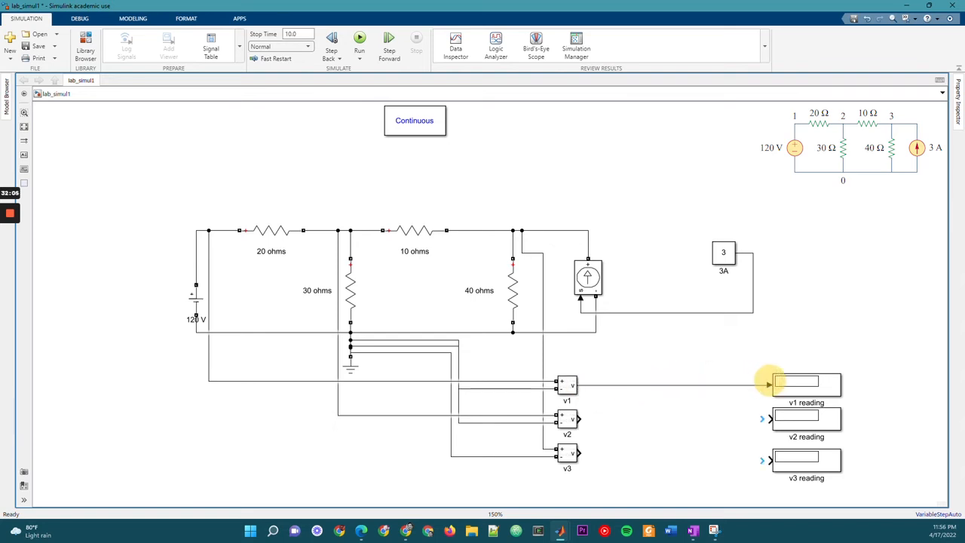
{"action": "left_click_drag", "start_coordinate": [582, 418], "coordinate": [771, 417]}
{"action": "left_click_drag", "start_coordinate": [579, 452], "coordinate": [813, 458]}
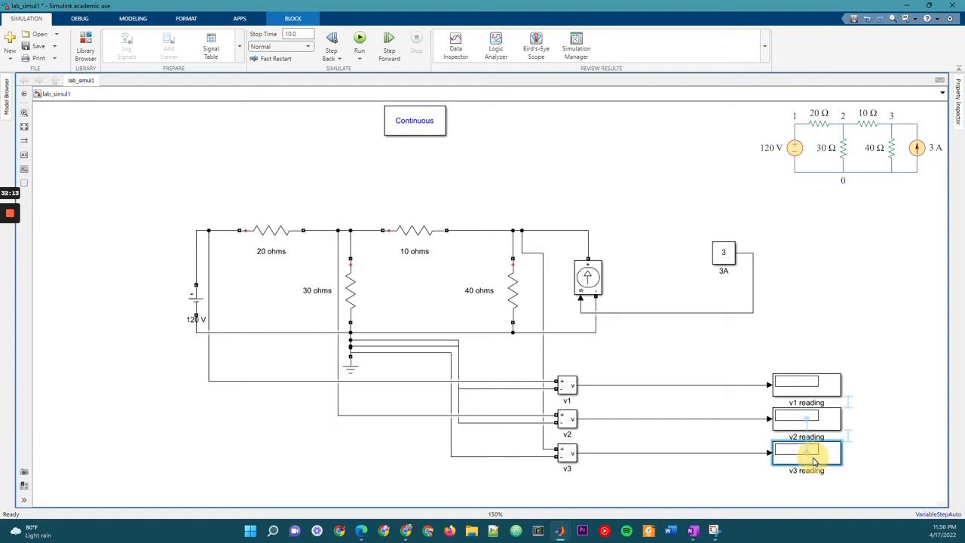
{"action": "left_click", "coordinate": [874, 447]}
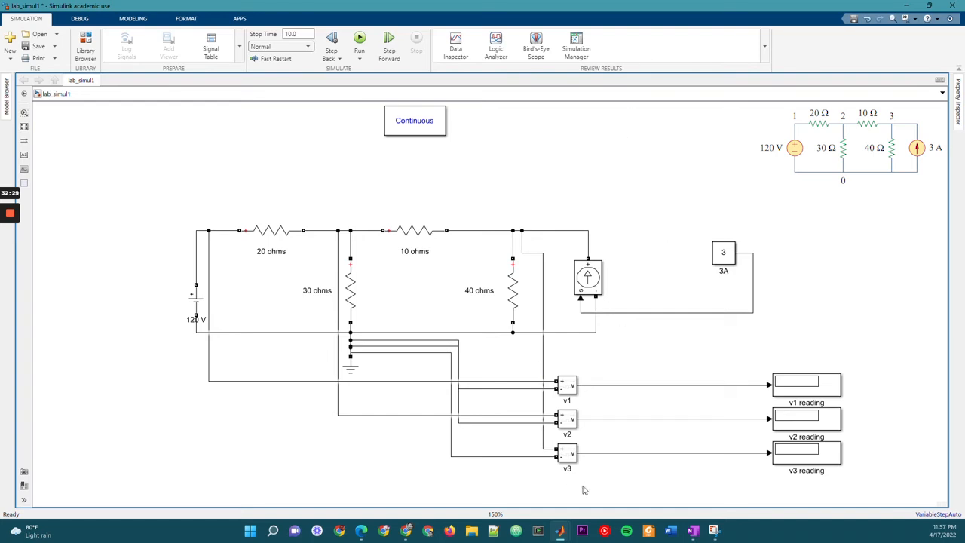
Switch to OneNote to review the handwritten V1, V2 and V3 solutions, and return to the lab_simul1 model in Simulink
{"action": "left_click", "coordinate": [693, 531]}
{"action": "scroll", "coordinate": [437, 286], "scroll_direction": "down", "scroll_amount": 10}
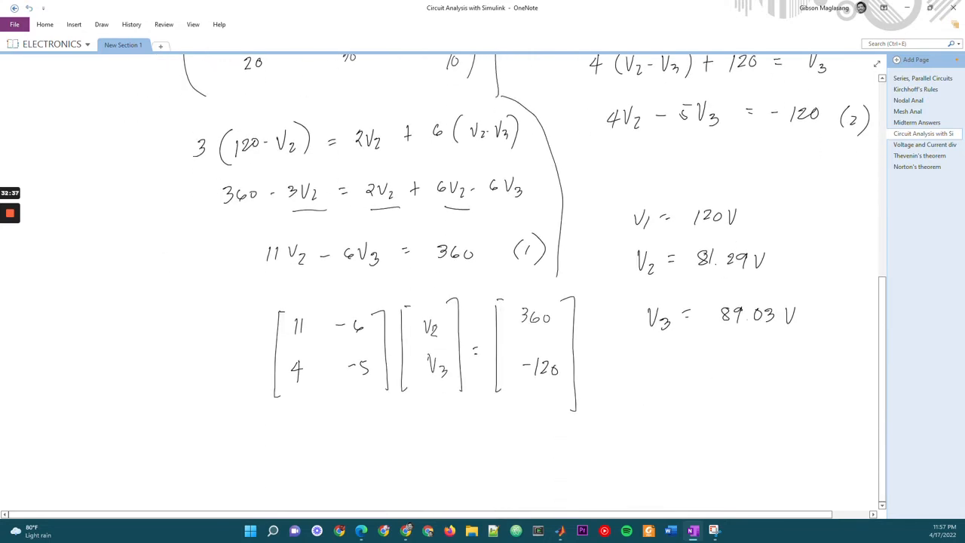
{"action": "mouse_move", "coordinate": [560, 530]}
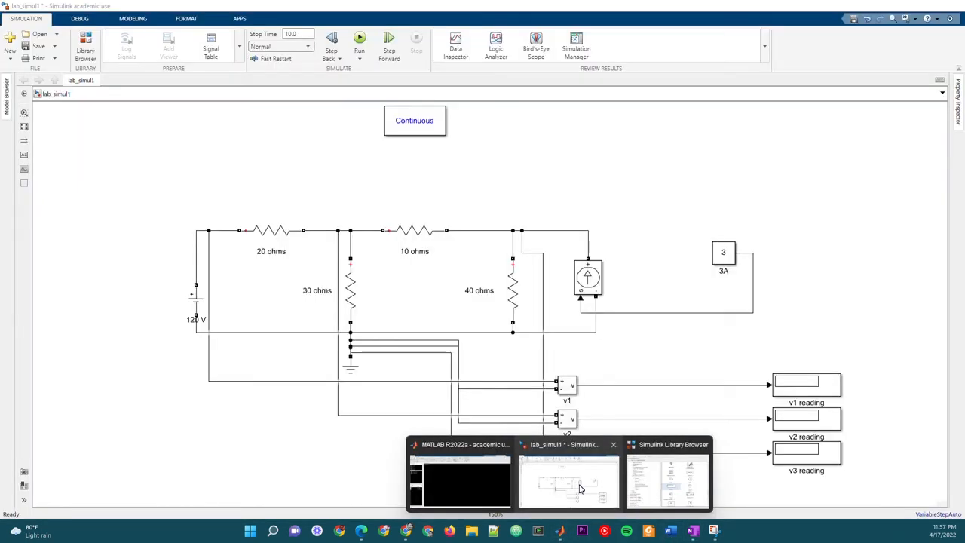
{"action": "left_click", "coordinate": [578, 484]}
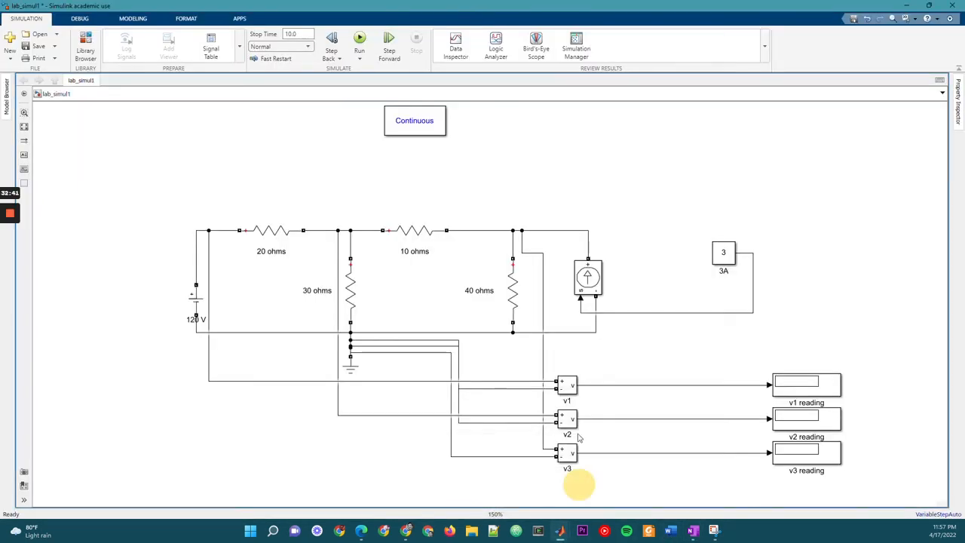
Run the simulation, set the DC voltage source's amplitude to 120 V, and run it again
{"action": "left_click", "coordinate": [359, 39]}
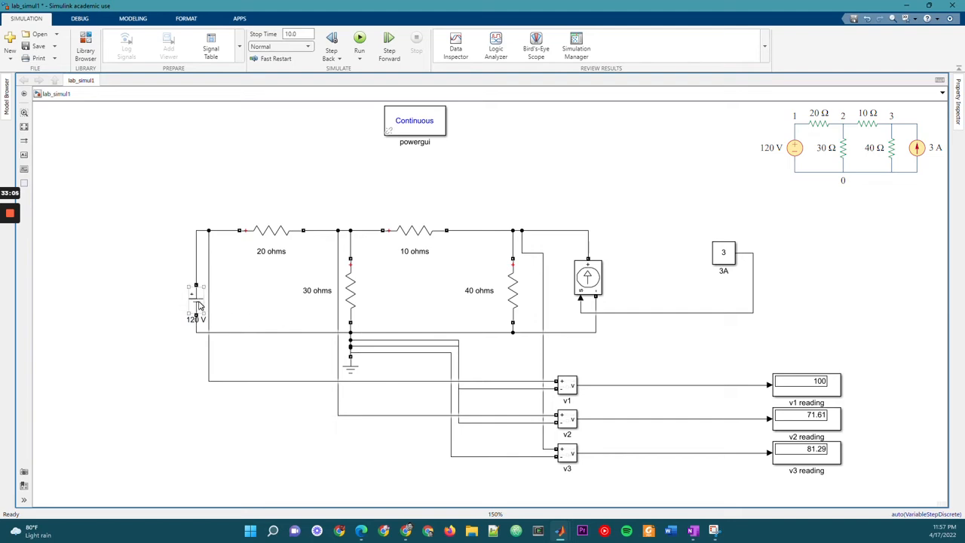
{"action": "double_click", "coordinate": [196, 301]}
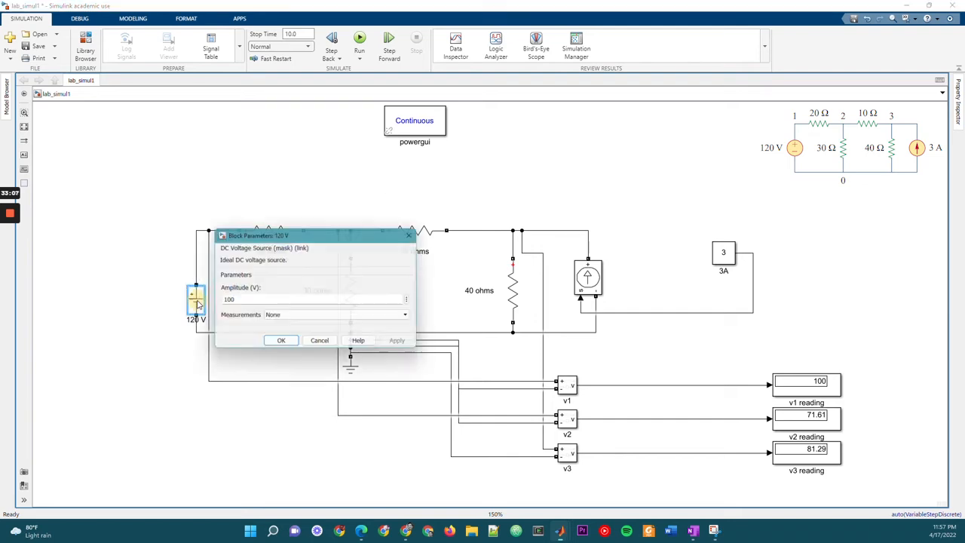
{"action": "double_click", "coordinate": [242, 301]}
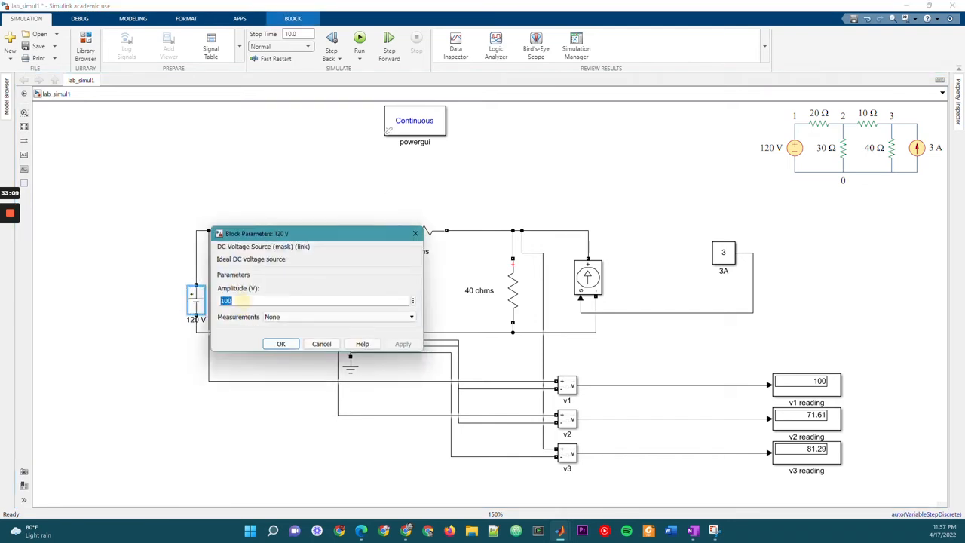
{"action": "type", "text": "120"}
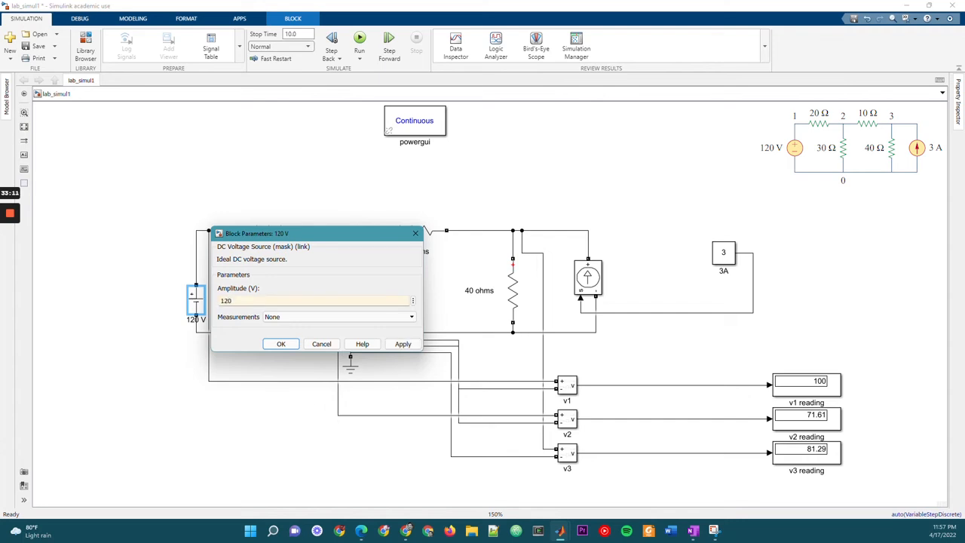
{"action": "left_click", "coordinate": [286, 344]}
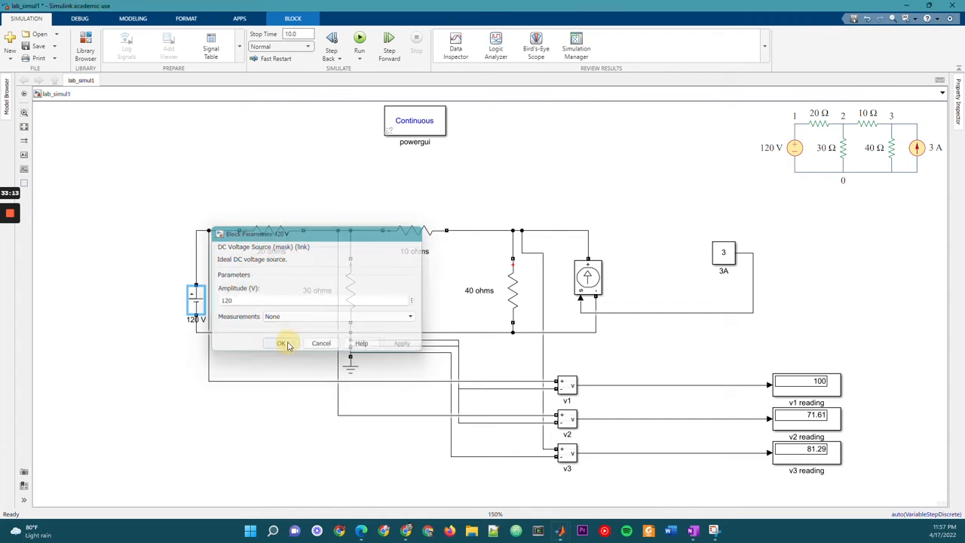
{"action": "left_click", "coordinate": [360, 39]}
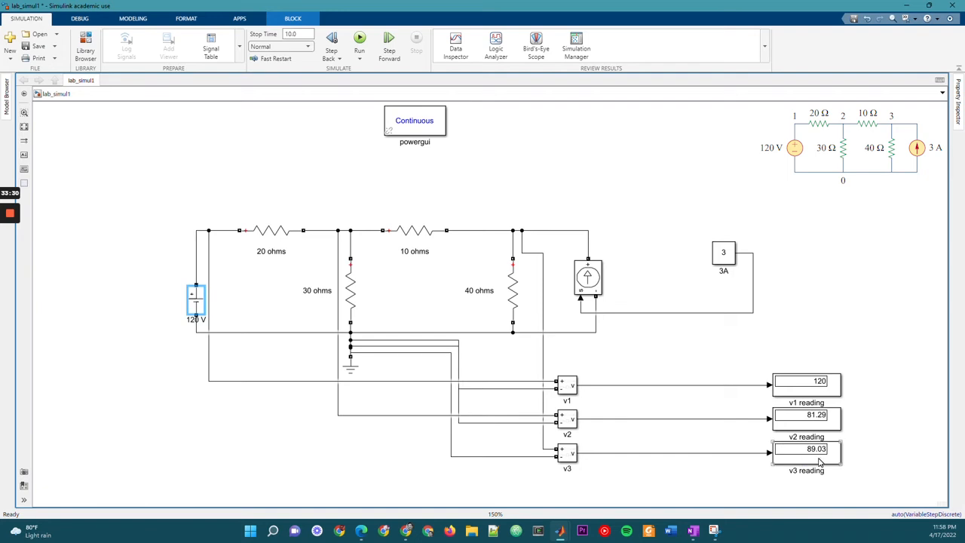
Switch to OneNote to compare the display readings with the handwritten V1, V2 and V3, and bring up the Simulink Library Browser
{"action": "left_click", "coordinate": [694, 532]}
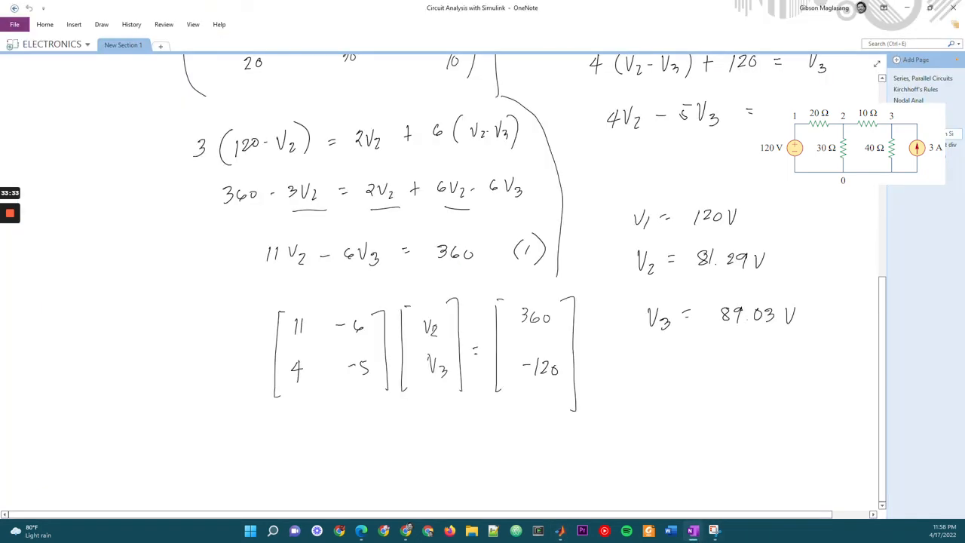
{"action": "mouse_move", "coordinate": [562, 537]}
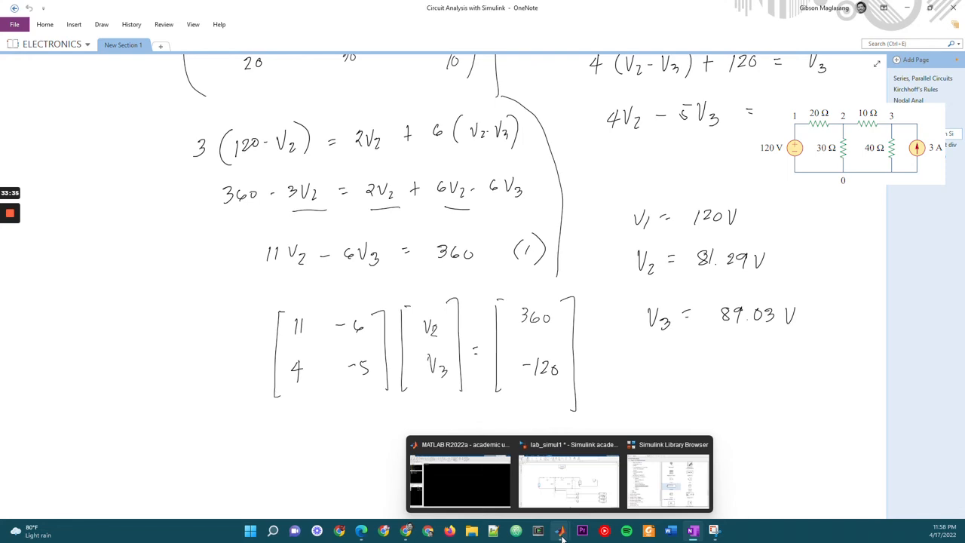
{"action": "left_click", "coordinate": [664, 477]}
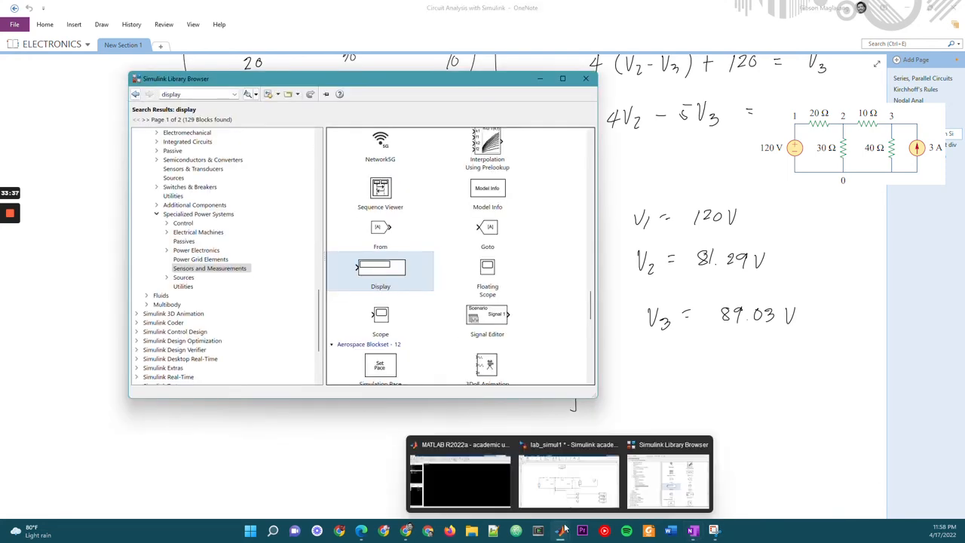
Review the display readings in the lab_simul1 model, and switch to OneNote to the 6 V, 3 A mesh circuit
{"action": "left_click", "coordinate": [561, 482]}
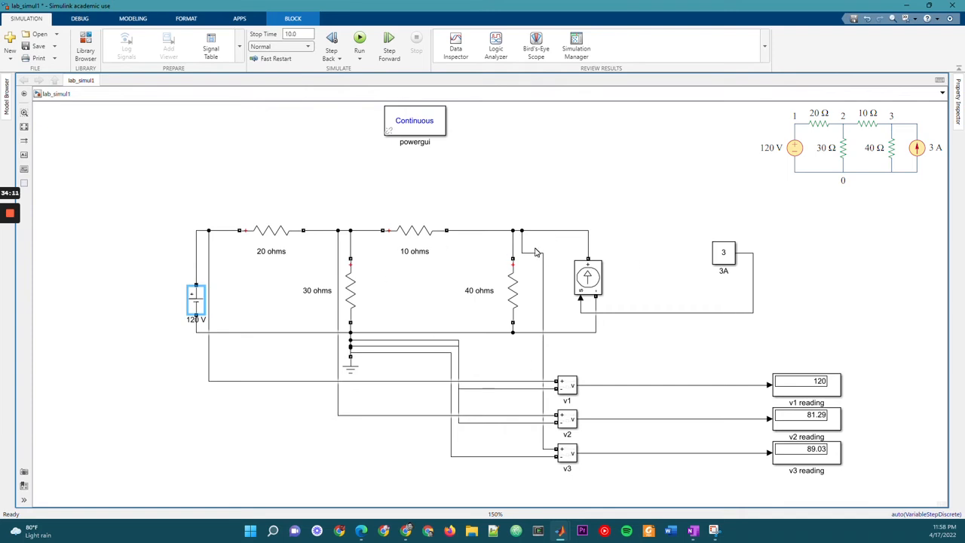
{"action": "mouse_move", "coordinate": [13, 249]}
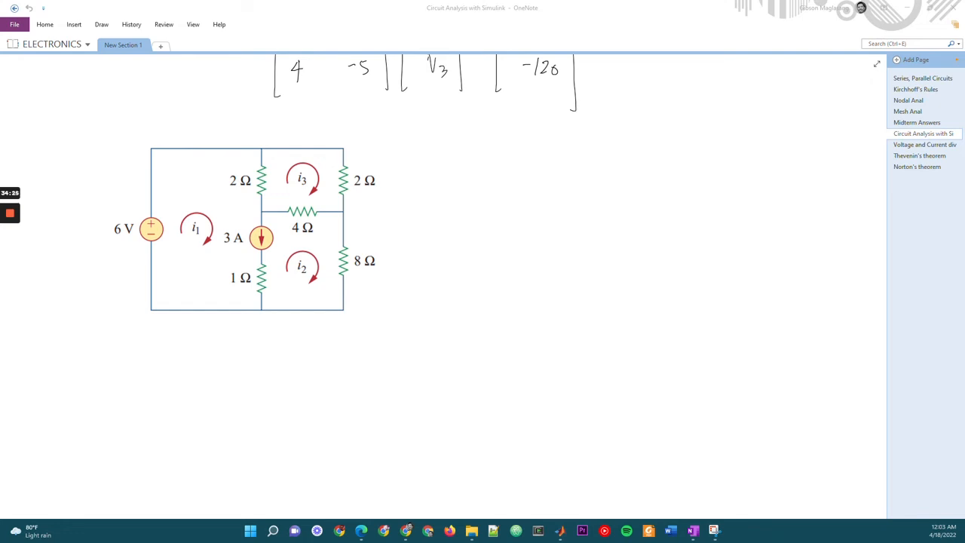
{"action": "key", "text": "alt+Tab"}
Handwrite "Use mesh analysis to find i1, i2, and i3" beside the mesh circuit figure
{"action": "mouse_move", "coordinate": [450, 154]}
{"action": "left_mouse_down"}
{"action": "mouse_move", "coordinate": [466, 172]}
{"action": "mouse_move", "coordinate": [482, 161]}
{"action": "mouse_move", "coordinate": [631, 172]}
{"action": "mouse_move", "coordinate": [652, 144]}
{"action": "mouse_move", "coordinate": [658, 167]}
{"action": "mouse_move", "coordinate": [689, 173]}
{"action": "mouse_move", "coordinate": [705, 163]}
{"action": "mouse_move", "coordinate": [769, 169]}
{"action": "mouse_move", "coordinate": [779, 149]}
{"action": "left_mouse_up"}
{"action": "left_click_drag", "start_coordinate": [485, 215], "coordinate": [486, 225]}
{"action": "left_click", "coordinate": [493, 203]}
{"action": "left_click_drag", "start_coordinate": [497, 225], "coordinate": [498, 233]}
{"action": "left_click", "coordinate": [550, 210]}
{"action": "left_click_drag", "start_coordinate": [552, 219], "coordinate": [560, 228]}
{"action": "mouse_move", "coordinate": [575, 224]}
{"action": "left_mouse_down"}
{"action": "mouse_move", "coordinate": [617, 224]}
{"action": "mouse_move", "coordinate": [626, 211]}
{"action": "mouse_move", "coordinate": [668, 228]}
{"action": "left_mouse_up"}
{"action": "left_click", "coordinate": [662, 208]}
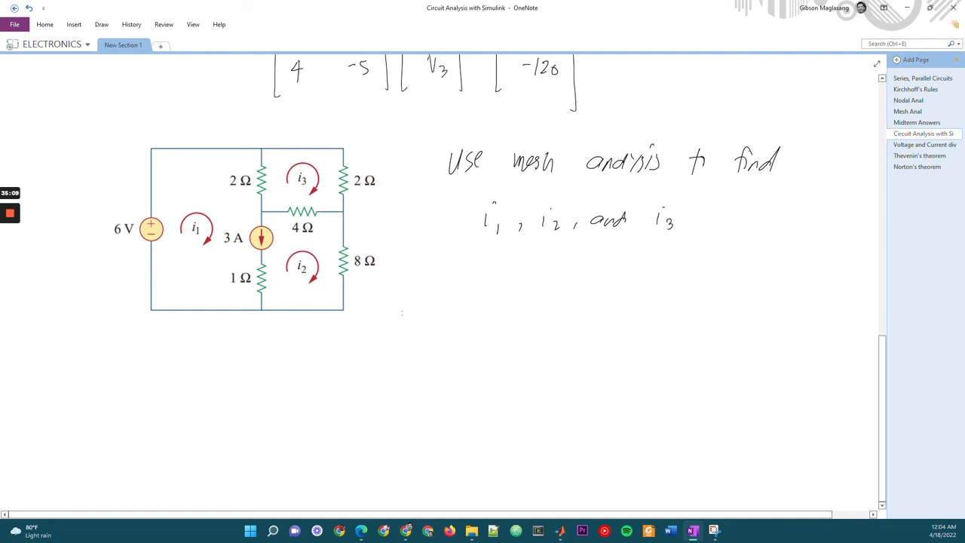
Handwrite the answers i1 = 3.474 A and i2 = 0.4737 A below the problem statement
{"action": "mouse_move", "coordinate": [445, 271]}
{"action": "left_mouse_down"}
{"action": "mouse_move", "coordinate": [452, 288]}
{"action": "mouse_move", "coordinate": [478, 279]}
{"action": "left_mouse_up"}
{"action": "left_click", "coordinate": [450, 261]}
{"action": "left_click", "coordinate": [474, 275]}
{"action": "left_click_drag", "start_coordinate": [467, 276], "coordinate": [596, 279]}
{"action": "left_click_drag", "start_coordinate": [586, 274], "coordinate": [594, 273]}
{"action": "mouse_move", "coordinate": [453, 323]}
{"action": "left_mouse_down"}
{"action": "mouse_move", "coordinate": [453, 337]}
{"action": "mouse_move", "coordinate": [479, 326]}
{"action": "left_mouse_up"}
{"action": "mouse_move", "coordinate": [473, 331]}
{"action": "left_mouse_down"}
{"action": "mouse_move", "coordinate": [517, 317]}
{"action": "mouse_move", "coordinate": [548, 331]}
{"action": "mouse_move", "coordinate": [575, 324]}
{"action": "mouse_move", "coordinate": [572, 332]}
{"action": "left_mouse_up"}
{"action": "left_click", "coordinate": [526, 326]}
{"action": "mouse_move", "coordinate": [583, 319]}
{"action": "left_mouse_down"}
{"action": "mouse_move", "coordinate": [586, 332]}
{"action": "mouse_move", "coordinate": [618, 333]}
{"action": "left_mouse_up"}
{"action": "left_click_drag", "start_coordinate": [608, 328], "coordinate": [616, 327]}
Handwrite the answer i3 = 1.1052 A below the i2 answer
{"action": "left_click_drag", "start_coordinate": [466, 379], "coordinate": [476, 389]}
{"action": "left_click", "coordinate": [502, 379]}
{"action": "left_click", "coordinate": [502, 384]}
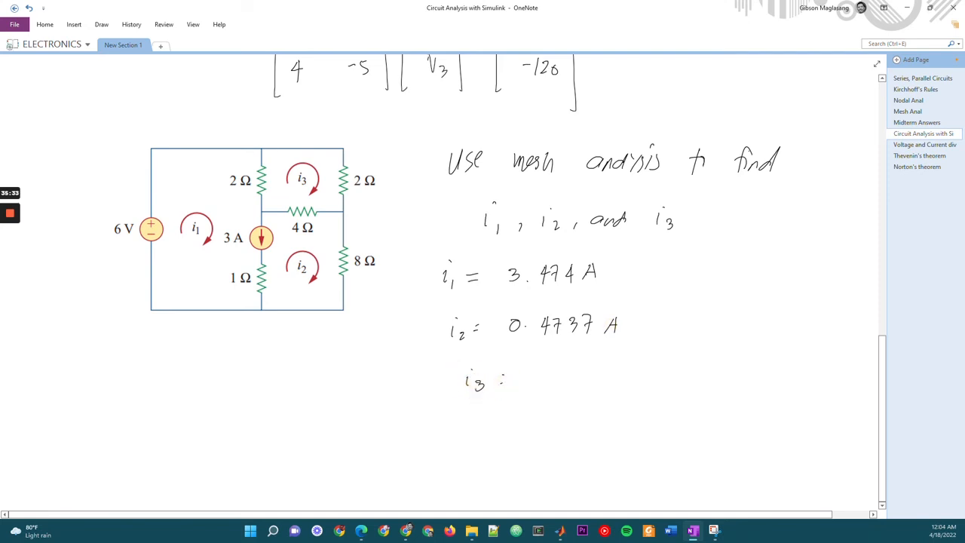
{"action": "left_click", "coordinate": [530, 382]}
{"action": "mouse_move", "coordinate": [527, 367]}
{"action": "left_mouse_down"}
{"action": "mouse_move", "coordinate": [527, 384]}
{"action": "mouse_move", "coordinate": [557, 369]}
{"action": "mouse_move", "coordinate": [570, 380]}
{"action": "left_mouse_up"}
{"action": "left_click_drag", "start_coordinate": [579, 370], "coordinate": [605, 381]}
{"action": "left_click_drag", "start_coordinate": [500, 374], "coordinate": [514, 383]}
Draw a brace around the three current answers and handwrite "use simulink to confirm these!" beside it
{"action": "mouse_move", "coordinate": [647, 270]}
{"action": "left_mouse_down"}
{"action": "mouse_move", "coordinate": [679, 319]}
{"action": "mouse_move", "coordinate": [662, 384]}
{"action": "left_mouse_up"}
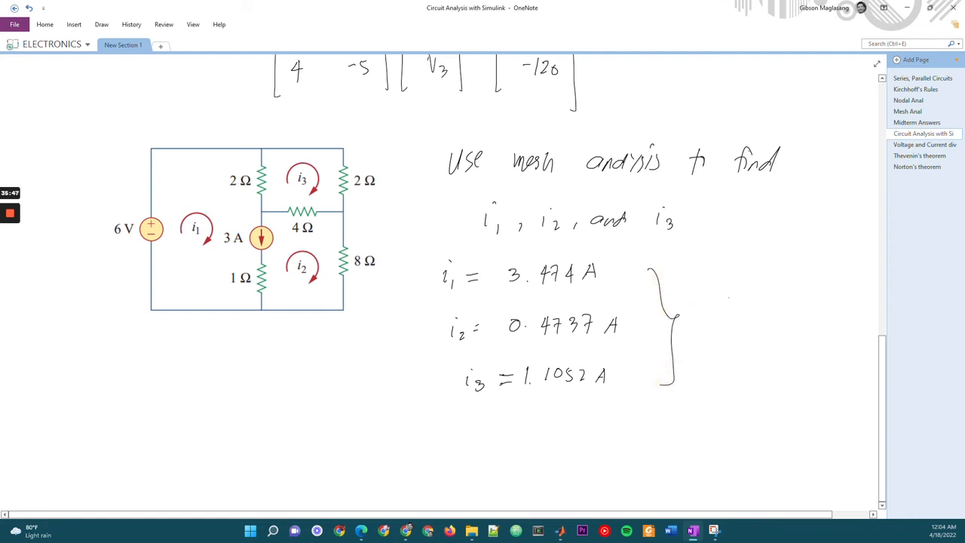
{"action": "mouse_move", "coordinate": [731, 295]}
{"action": "left_mouse_down"}
{"action": "mouse_move", "coordinate": [742, 308]}
{"action": "mouse_move", "coordinate": [837, 296]}
{"action": "mouse_move", "coordinate": [858, 315]}
{"action": "left_mouse_up"}
{"action": "mouse_move", "coordinate": [719, 343]}
{"action": "left_mouse_down"}
{"action": "mouse_move", "coordinate": [711, 355]}
{"action": "mouse_move", "coordinate": [776, 340]}
{"action": "mouse_move", "coordinate": [784, 354]}
{"action": "mouse_move", "coordinate": [812, 342]}
{"action": "mouse_move", "coordinate": [825, 357]}
{"action": "mouse_move", "coordinate": [831, 352]}
{"action": "left_mouse_up"}
{"action": "mouse_move", "coordinate": [765, 382]}
{"action": "left_mouse_down"}
{"action": "mouse_move", "coordinate": [761, 394]}
{"action": "mouse_move", "coordinate": [786, 388]}
{"action": "mouse_move", "coordinate": [776, 383]}
{"action": "mouse_move", "coordinate": [808, 392]}
{"action": "left_mouse_up"}
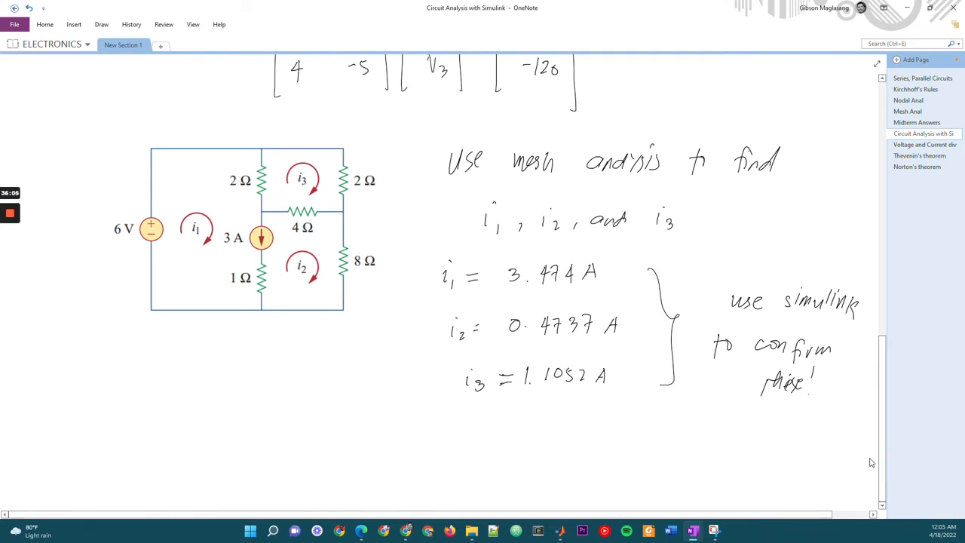
Switch to MATLAB, create a blank Simulink model and enlarge its window to full screen
{"action": "left_click", "coordinate": [561, 532]}
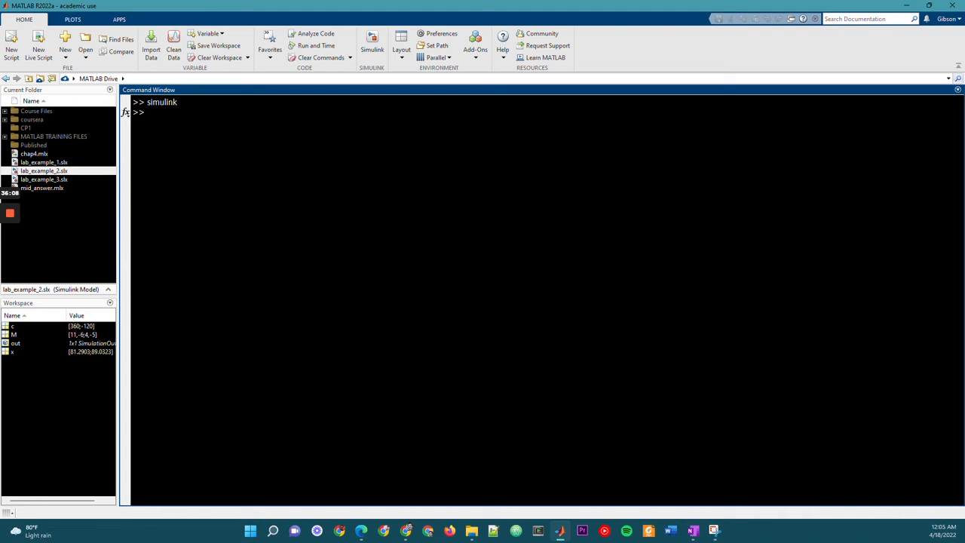
{"action": "left_click", "coordinate": [372, 40]}
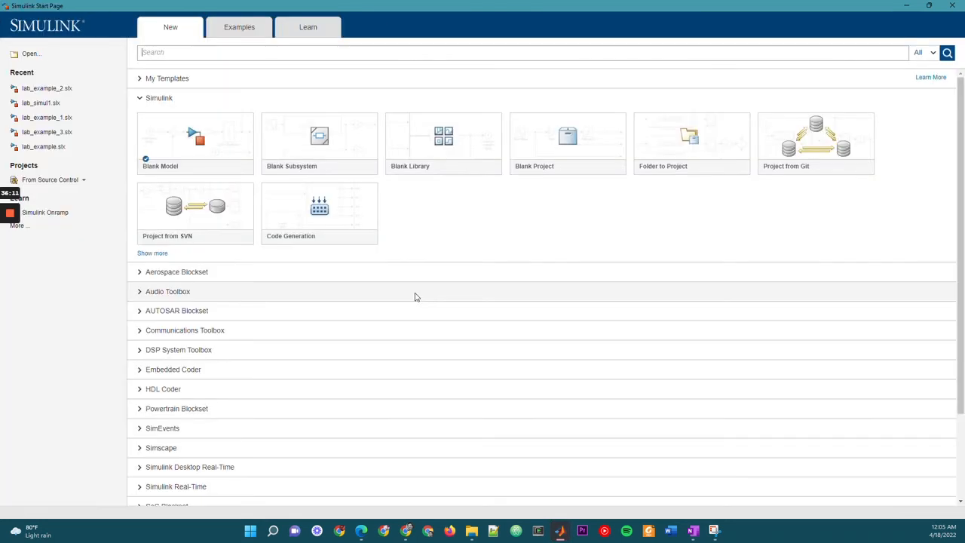
{"action": "mouse_move", "coordinate": [174, 157]}
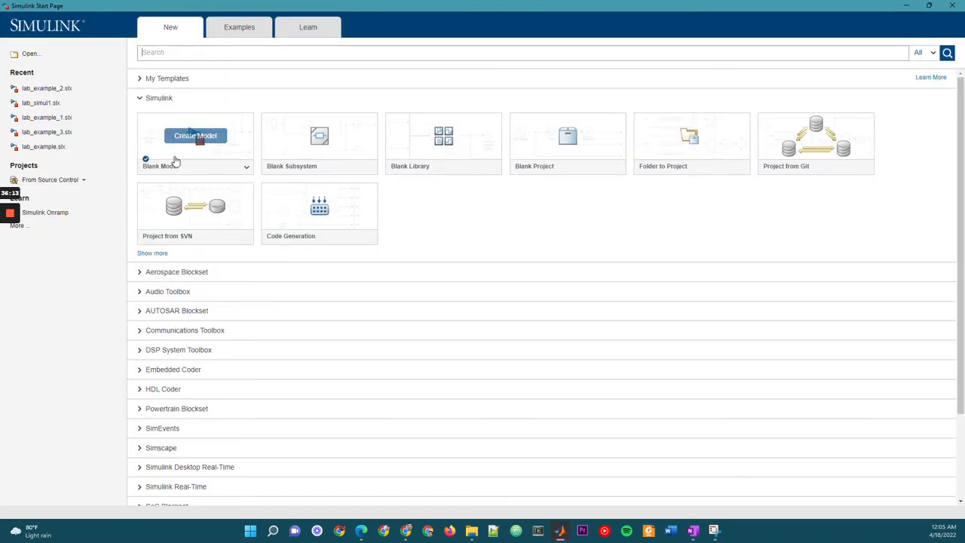
{"action": "left_click", "coordinate": [196, 139]}
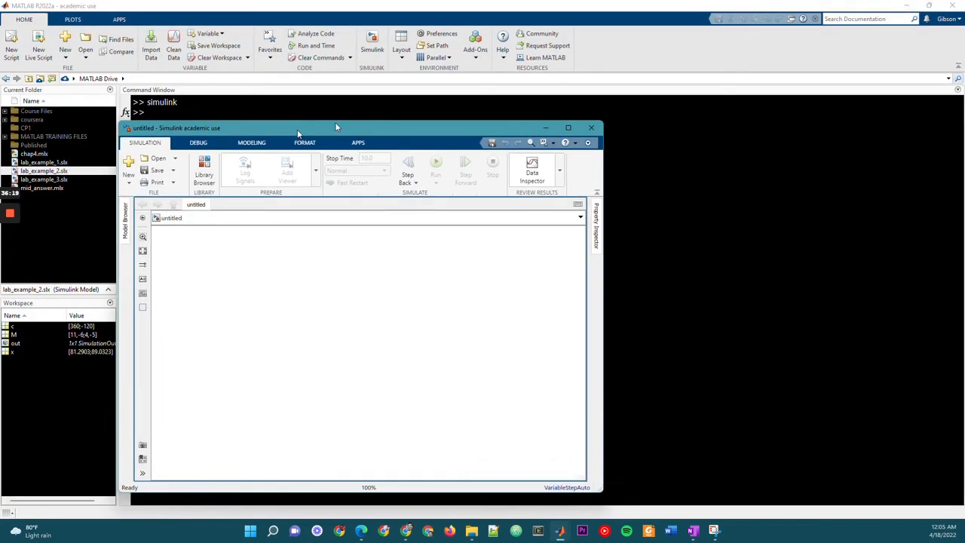
{"action": "left_click", "coordinate": [667, 105]}
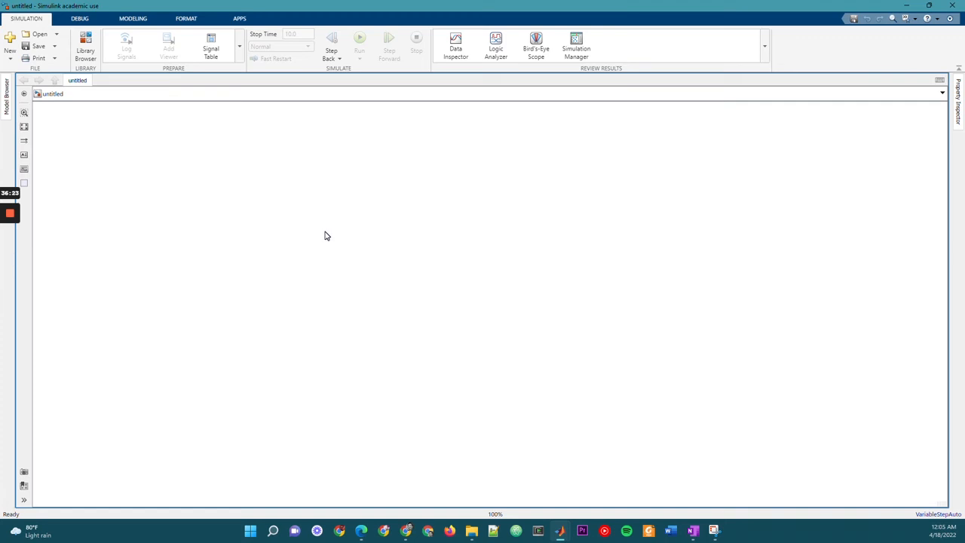
Save the new model on the Desktop as lab_simul2
{"action": "key", "text": "ctrl+s"}
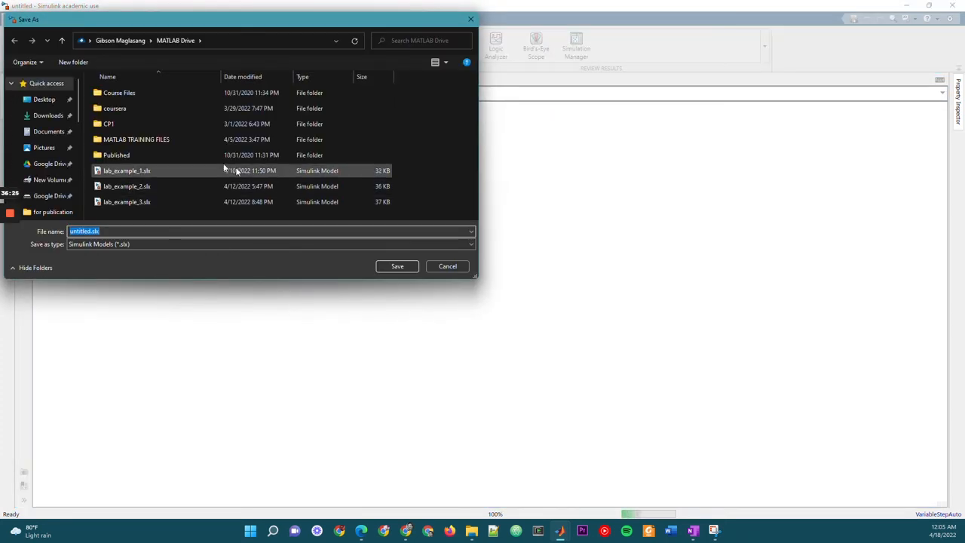
{"action": "left_click", "coordinate": [44, 99]}
{"action": "left_click", "coordinate": [148, 181]}
{"action": "key", "text": "Tab"}
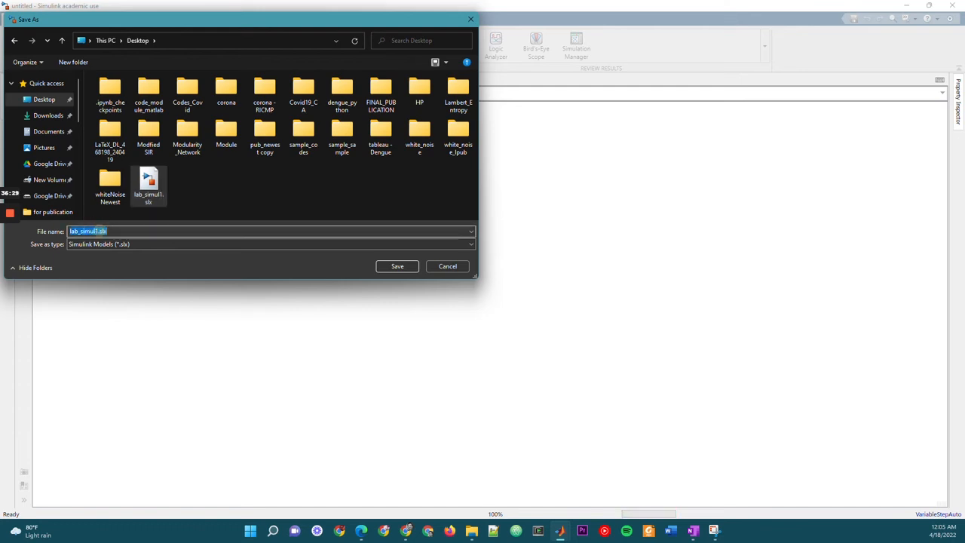
{"action": "left_click", "coordinate": [107, 230]}
{"action": "key", "text": "BackSpace"}
{"action": "key", "text": "BackSpace"}
{"action": "key", "text": "BackSpace"}
{"action": "key", "text": "BackSpace"}
{"action": "key", "text": "BackSpace"}
{"action": "type", "text": "2"}
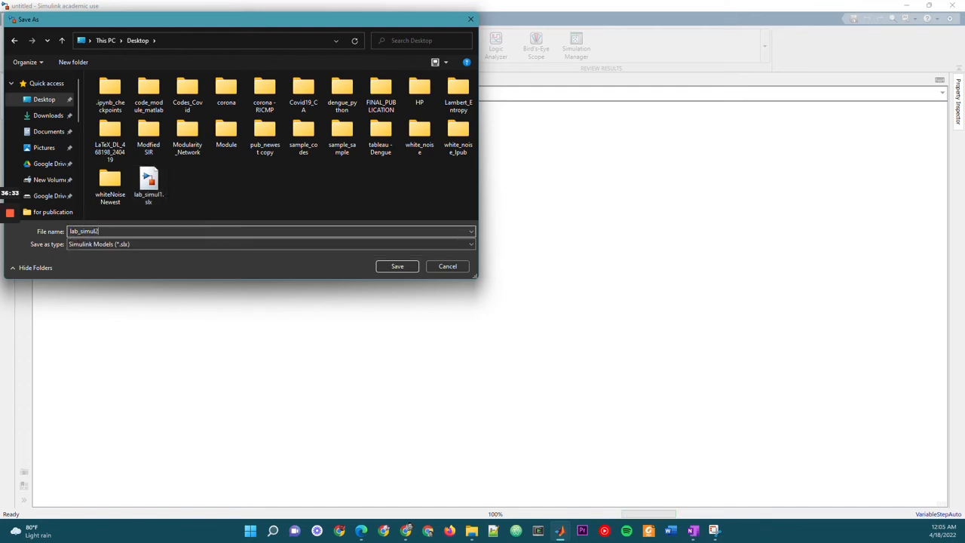
{"action": "key", "text": "Return"}
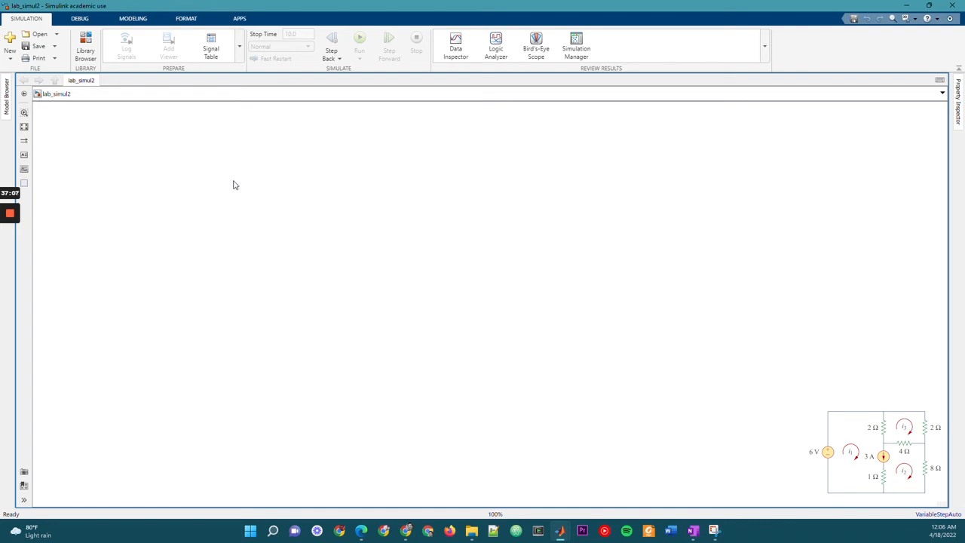
Add a Display block and a Constant block from the Simulink library to the empty lab_simul2 model
{"action": "left_click", "coordinate": [86, 45]}
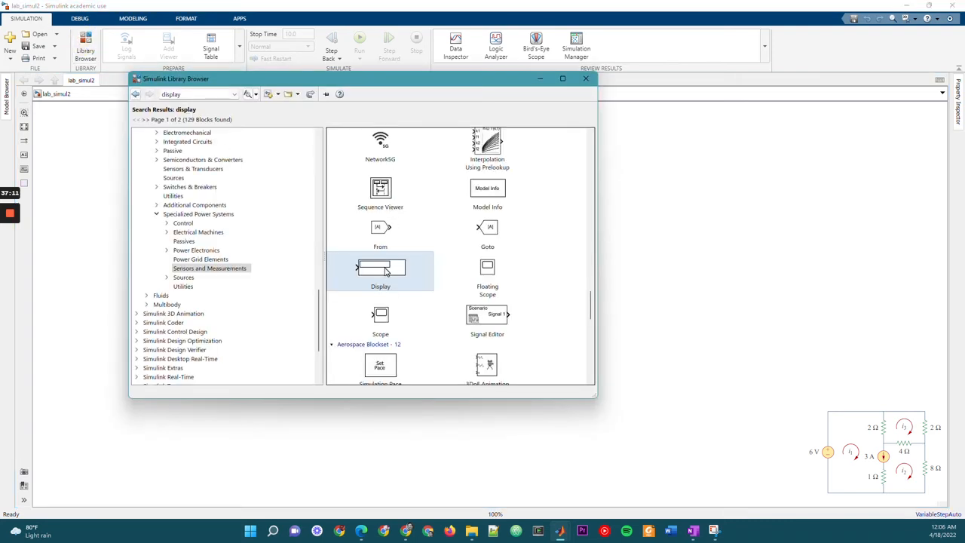
{"action": "left_click_drag", "start_coordinate": [386, 271], "coordinate": [707, 194]}
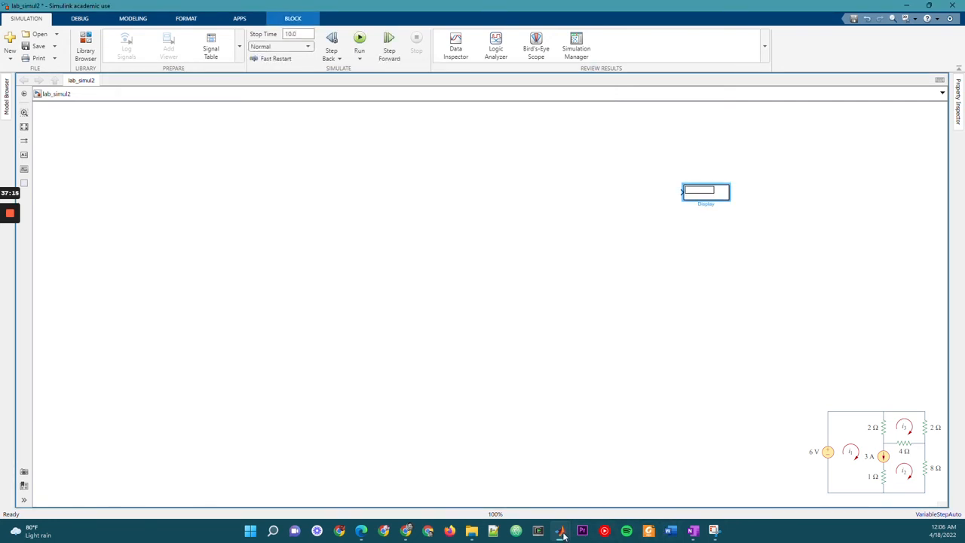
{"action": "mouse_move", "coordinate": [562, 531]}
{"action": "left_click", "coordinate": [653, 478]}
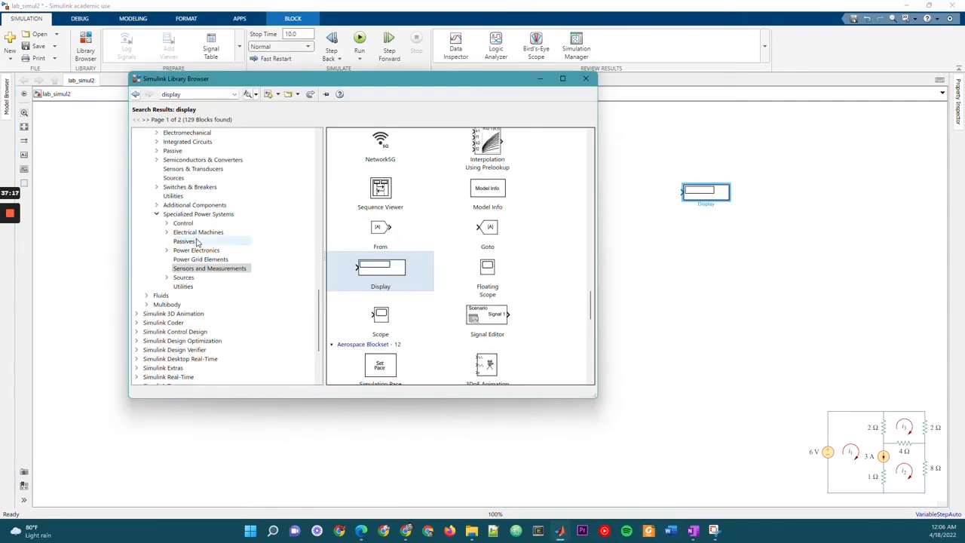
{"action": "scroll", "coordinate": [334, 245], "scroll_direction": "up", "scroll_amount": 3}
{"action": "scroll", "coordinate": [207, 243], "scroll_direction": "up", "scroll_amount": 15}
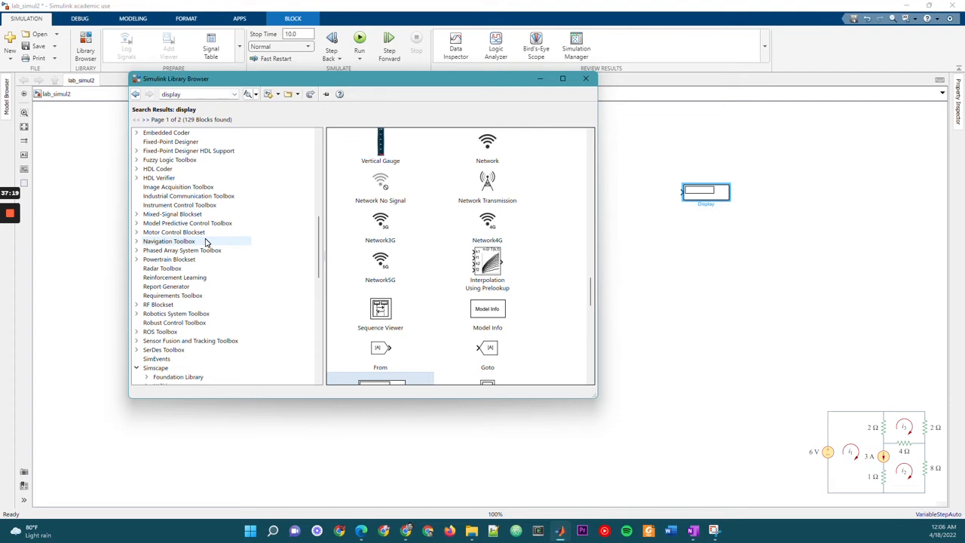
{"action": "scroll", "coordinate": [207, 243], "scroll_direction": "up", "scroll_amount": 3}
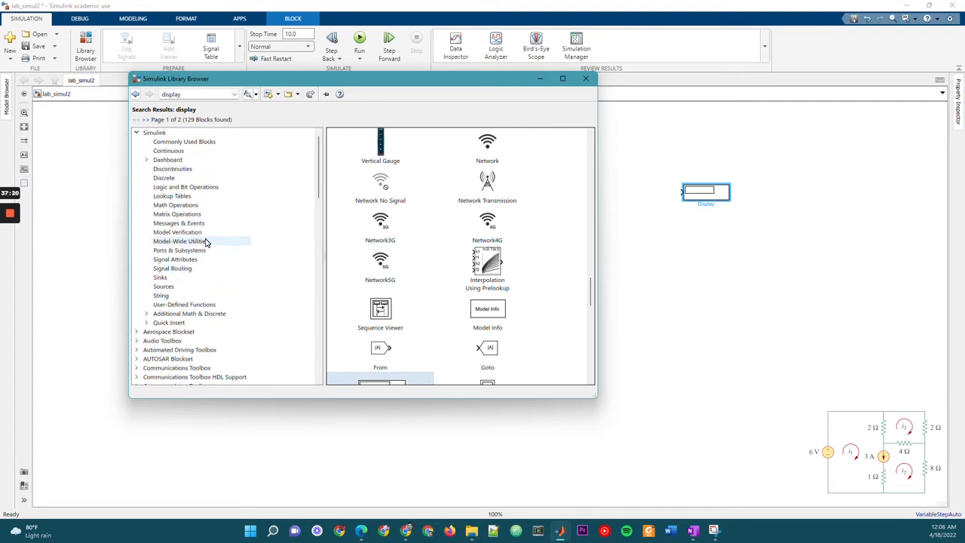
{"action": "left_click", "coordinate": [164, 140]}
{"action": "left_click_drag", "start_coordinate": [476, 134], "coordinate": [754, 153]}
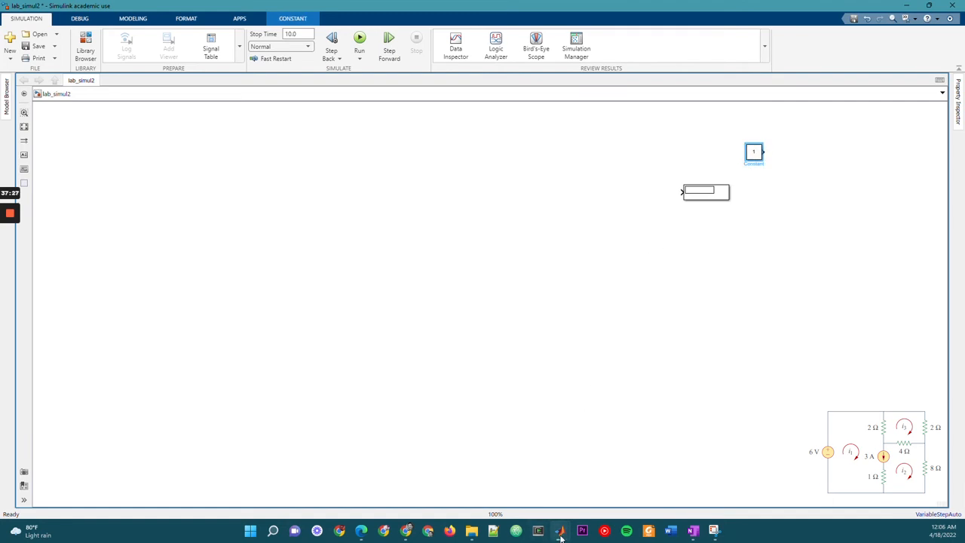
Search the block library for powergui and place a powergui block in the model below the Display block
{"action": "mouse_move", "coordinate": [559, 530]}
{"action": "left_click", "coordinate": [666, 466]}
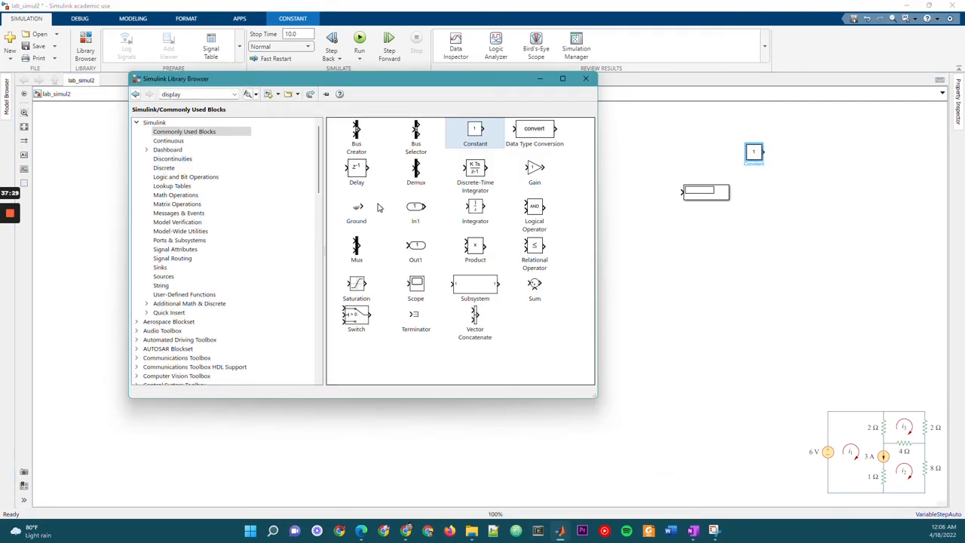
{"action": "left_click", "coordinate": [200, 93]}
{"action": "type", "text": "power"}
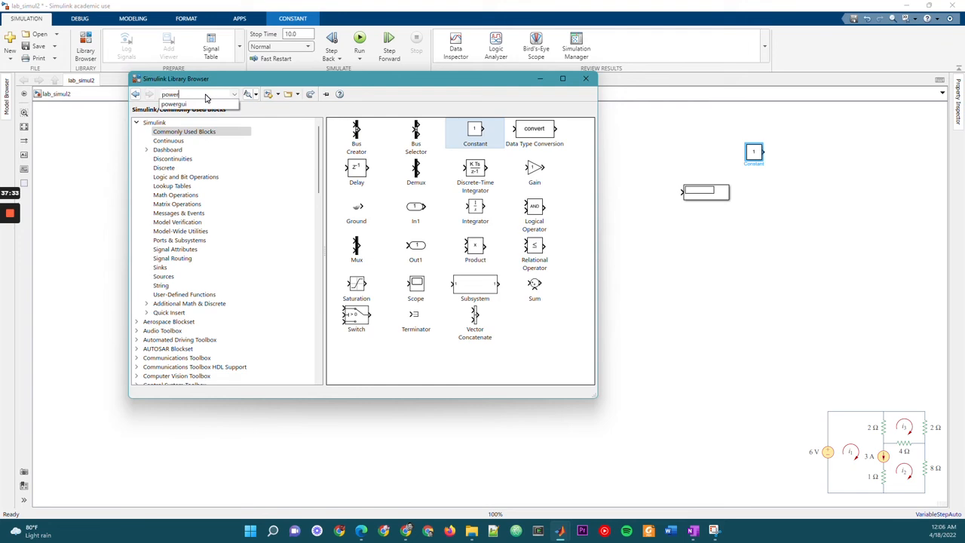
{"action": "left_click", "coordinate": [205, 104]}
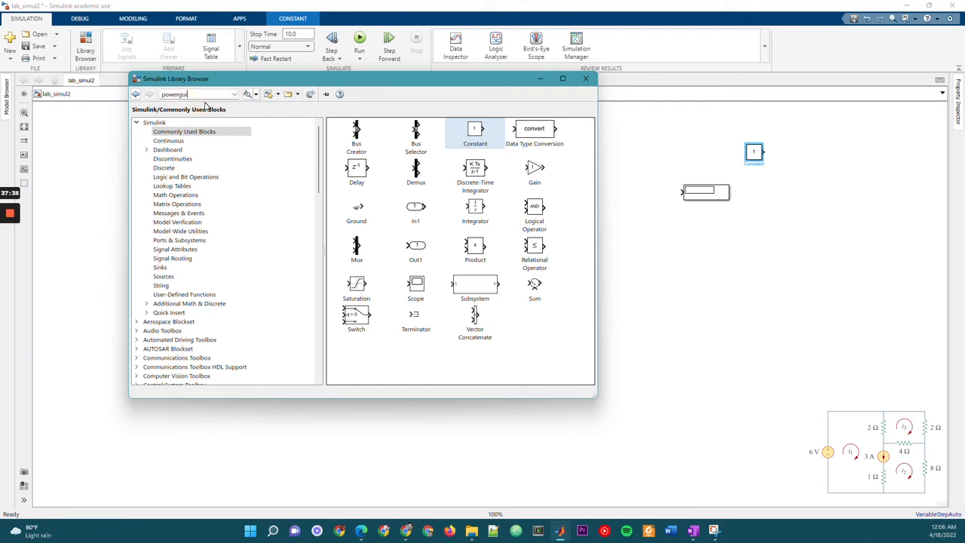
{"action": "left_click_drag", "start_coordinate": [367, 156], "coordinate": [705, 305]}
Add a Series RLC Branch from the Specialized Power Systems Passives library below the powergui block
{"action": "mouse_move", "coordinate": [573, 537]}
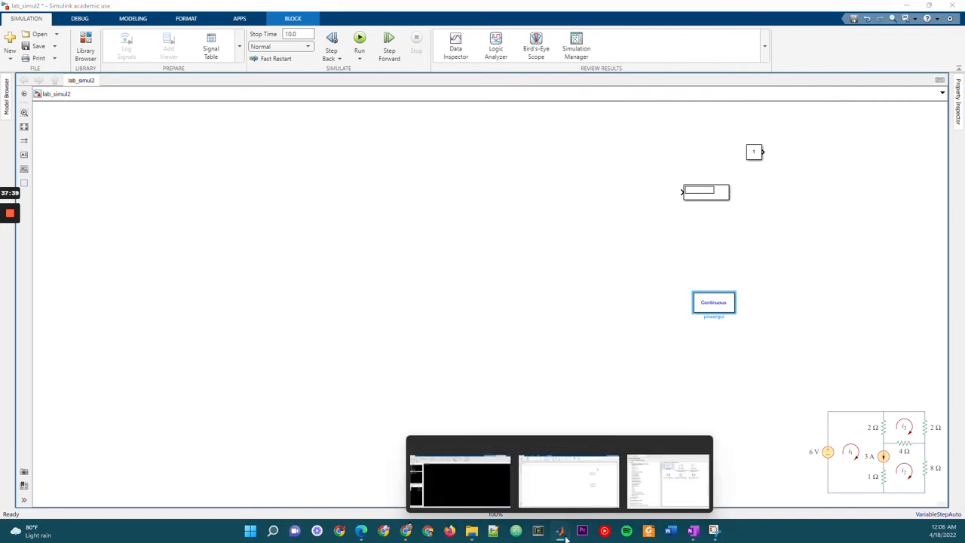
{"action": "left_click", "coordinate": [663, 475]}
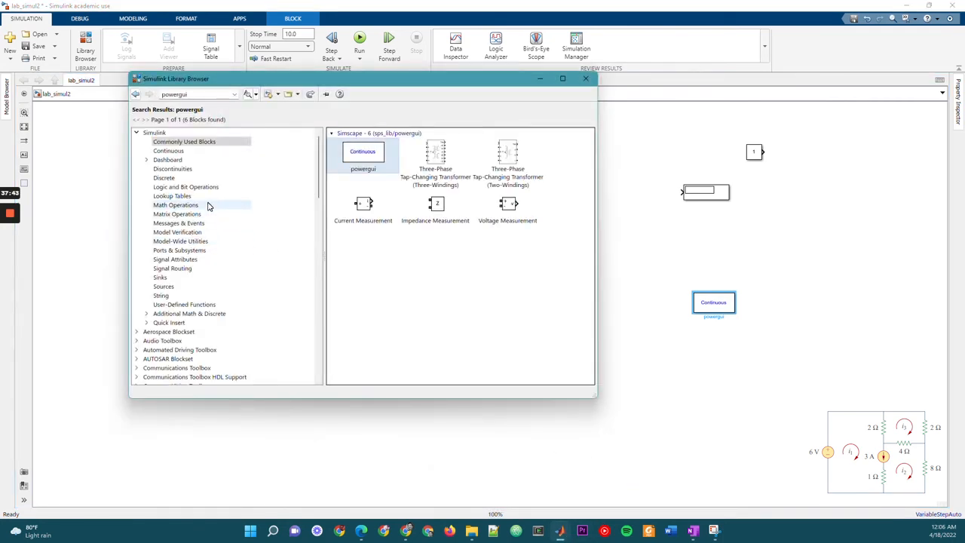
{"action": "scroll", "coordinate": [209, 205], "scroll_direction": "down", "scroll_amount": 10}
{"action": "scroll", "coordinate": [209, 205], "scroll_direction": "down", "scroll_amount": 7}
{"action": "scroll", "coordinate": [209, 206], "scroll_direction": "down", "scroll_amount": 3}
{"action": "scroll", "coordinate": [208, 226], "scroll_direction": "down", "scroll_amount": 1}
{"action": "scroll", "coordinate": [155, 160], "scroll_direction": "up", "scroll_amount": 2}
{"action": "scroll", "coordinate": [155, 166], "scroll_direction": "up", "scroll_amount": 3}
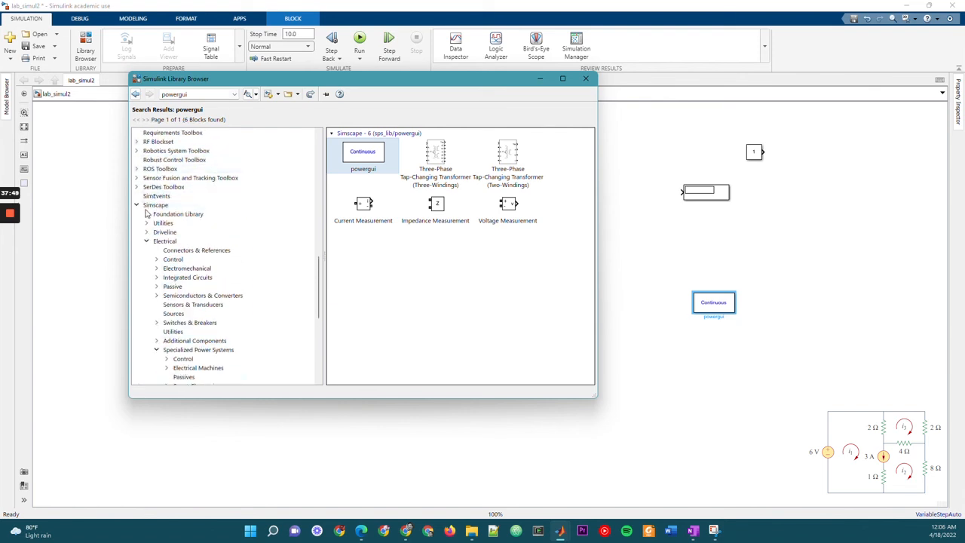
{"action": "scroll", "coordinate": [186, 207], "scroll_direction": "down", "scroll_amount": 1}
{"action": "scroll", "coordinate": [180, 219], "scroll_direction": "down", "scroll_amount": 2}
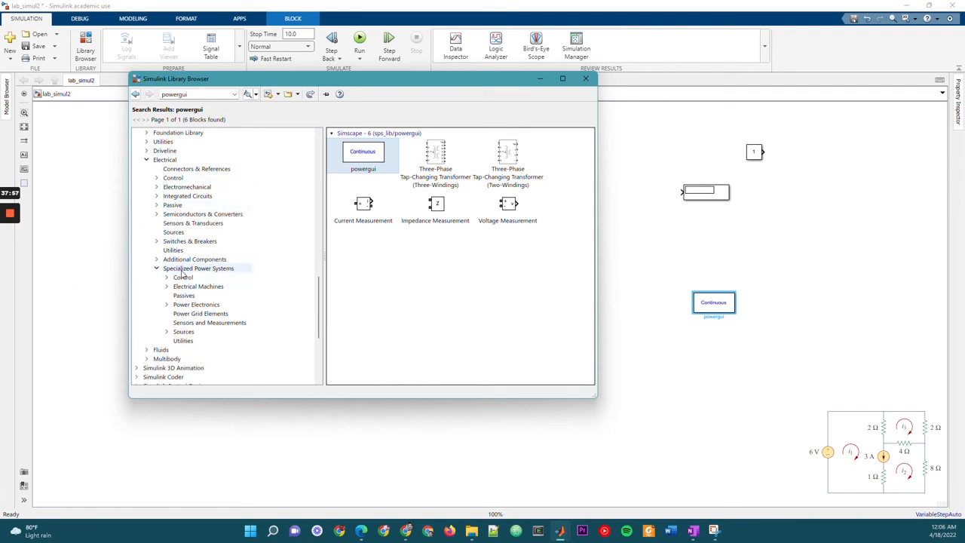
{"action": "scroll", "coordinate": [217, 277], "scroll_direction": "down", "scroll_amount": 1}
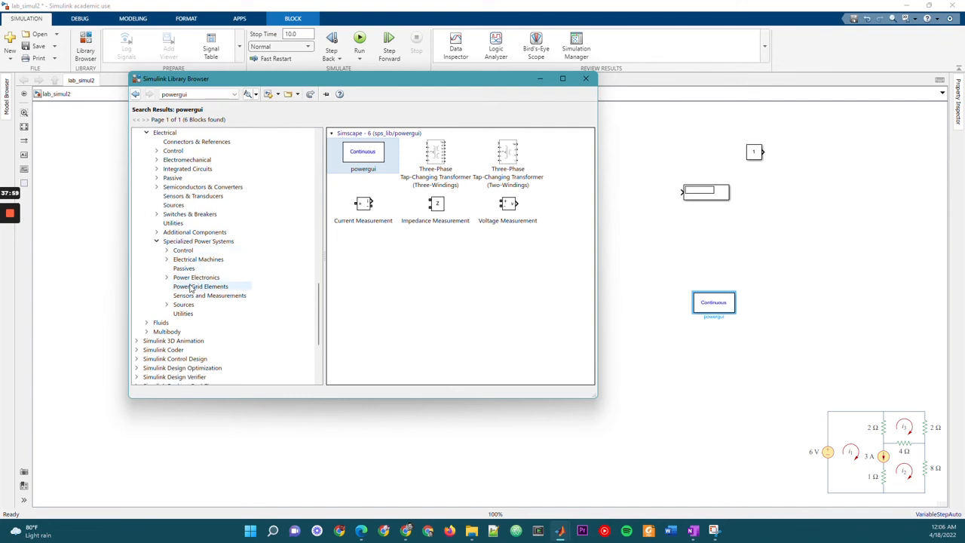
{"action": "left_click", "coordinate": [184, 269]}
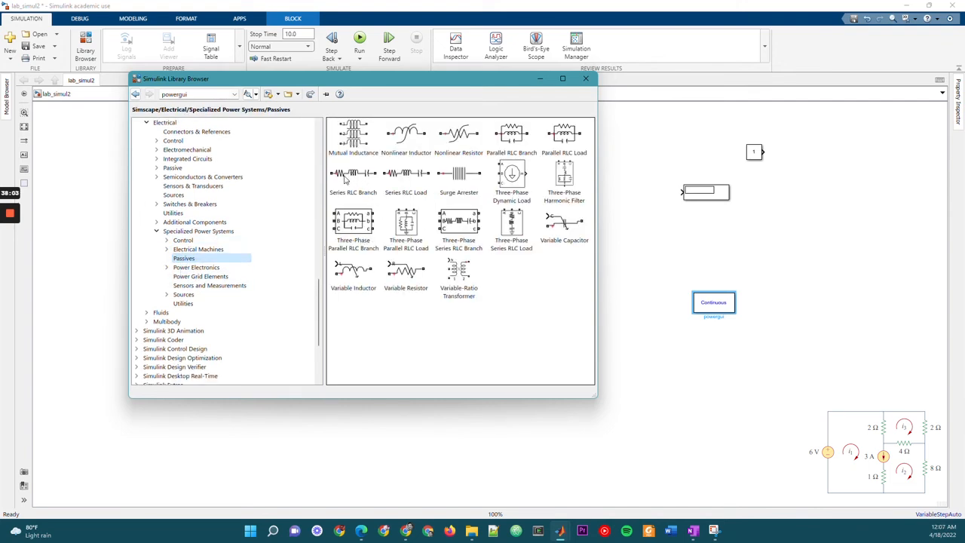
{"action": "left_click_drag", "start_coordinate": [352, 176], "coordinate": [722, 371]}
Add a DC Voltage Source from the Specialized Power Systems Sources library beside the powergui block
{"action": "mouse_move", "coordinate": [559, 530]}
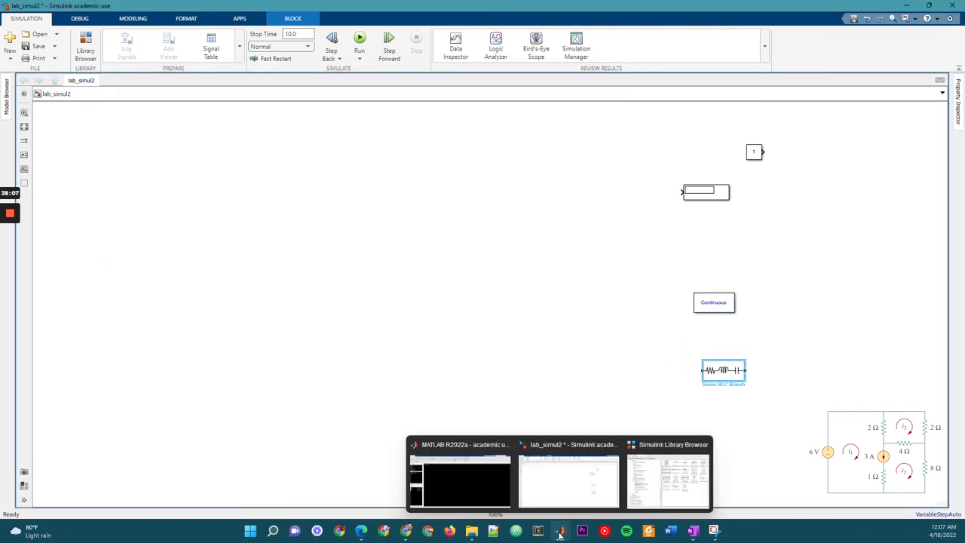
{"action": "left_click", "coordinate": [639, 470]}
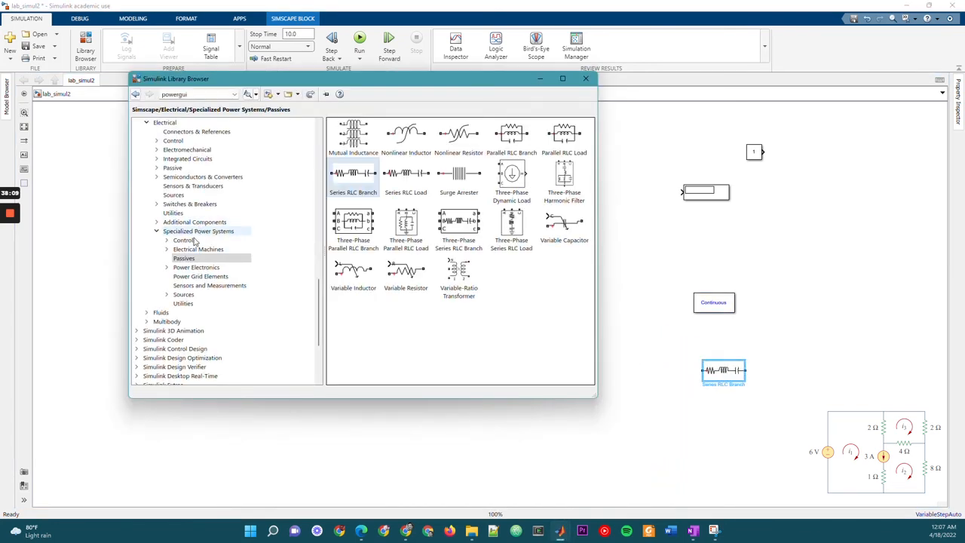
{"action": "left_click", "coordinate": [185, 295]}
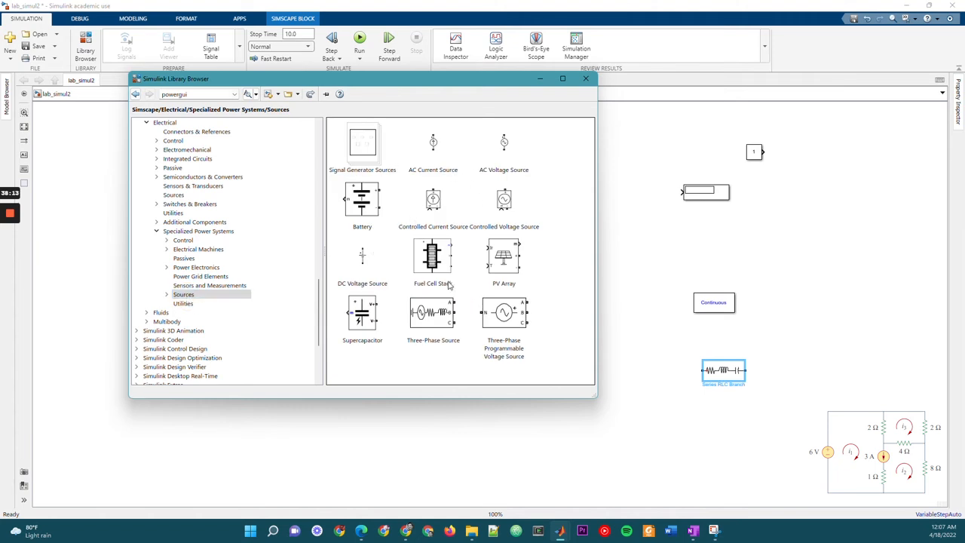
{"action": "left_click", "coordinate": [364, 259]}
{"action": "left_click_drag", "start_coordinate": [364, 258], "coordinate": [783, 309]}
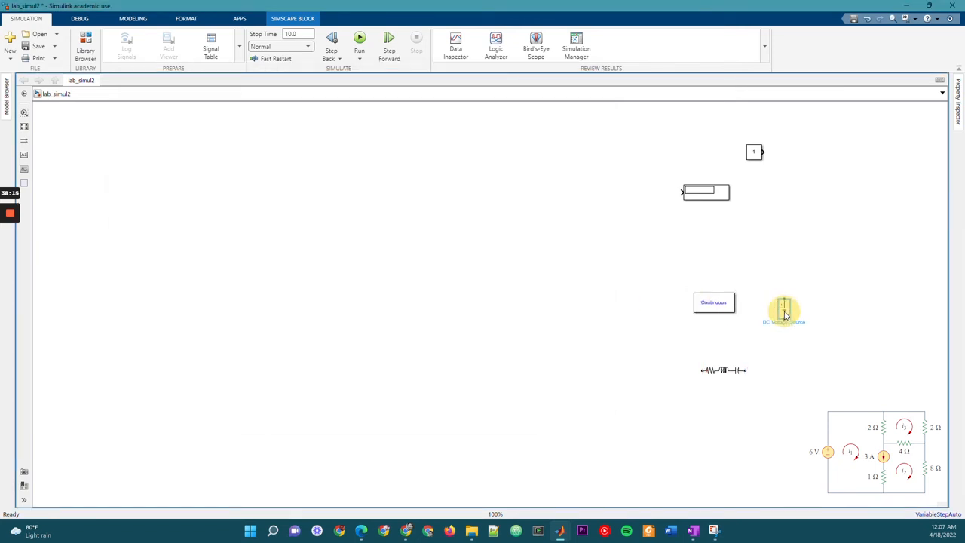
{"action": "left_click", "coordinate": [560, 530]}
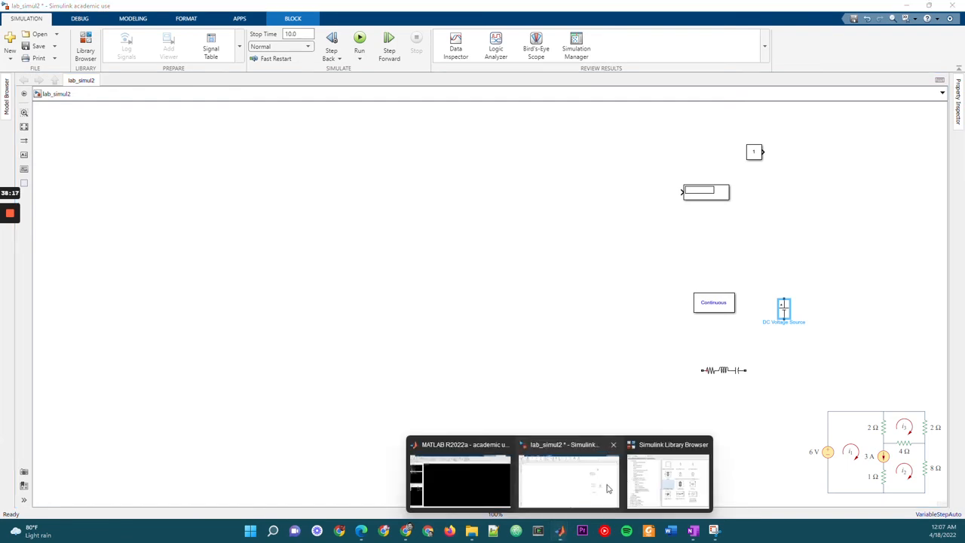
Add a Controlled Current Source from the Specialized Power Systems Sources library between the Display block and the DC Voltage Source
{"action": "left_click", "coordinate": [653, 470]}
{"action": "left_click", "coordinate": [434, 200]}
{"action": "left_click_drag", "start_coordinate": [433, 199], "coordinate": [771, 241]}
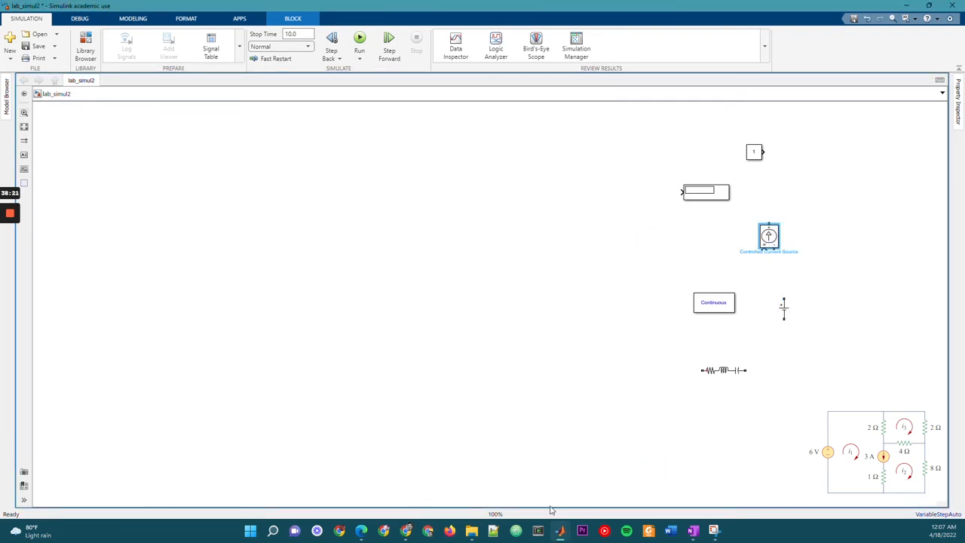
Add a Current Measurement block from the Specialized Power Systems Sensors and Measurements library above the Display block
{"action": "left_click", "coordinate": [560, 530]}
{"action": "left_click", "coordinate": [667, 494]}
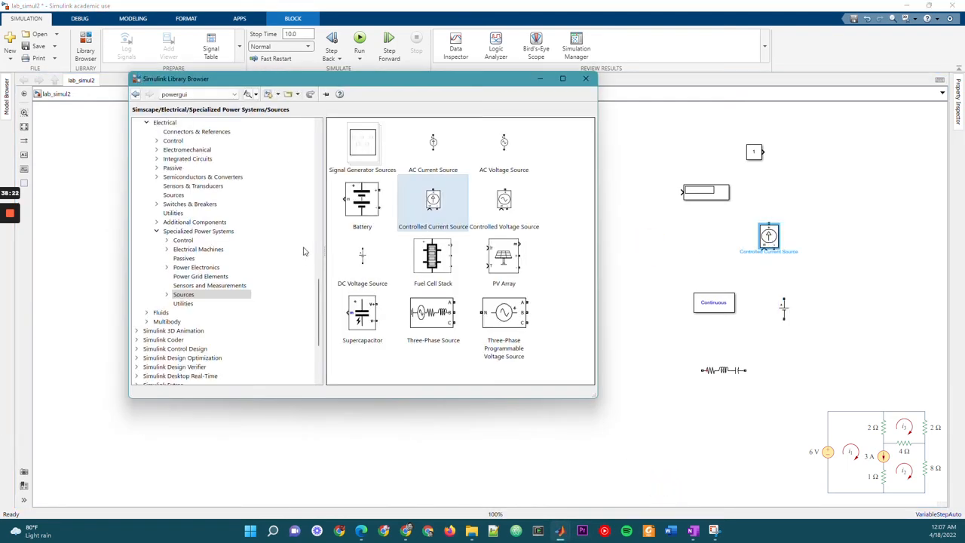
{"action": "left_click", "coordinate": [201, 286]}
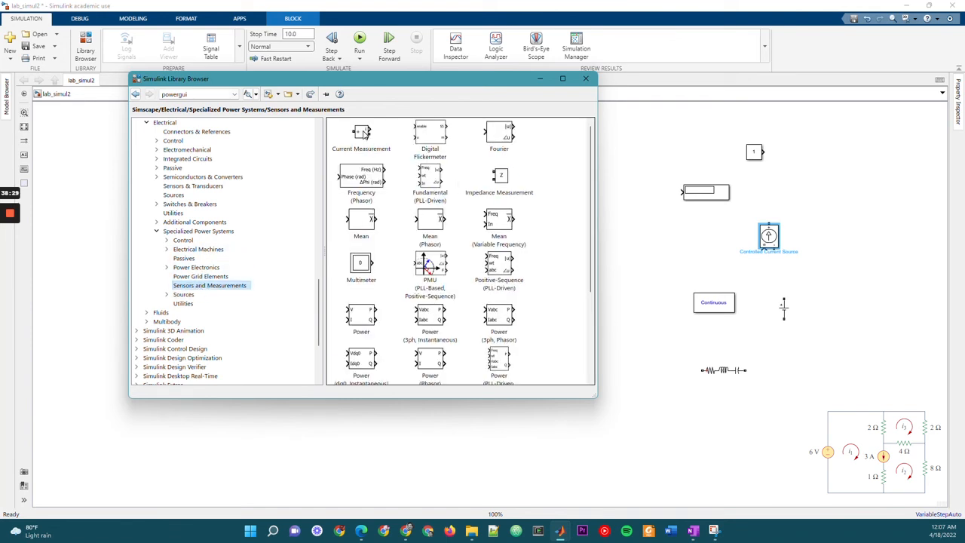
{"action": "left_click_drag", "start_coordinate": [364, 133], "coordinate": [687, 147]}
{"action": "left_click", "coordinate": [654, 220]}
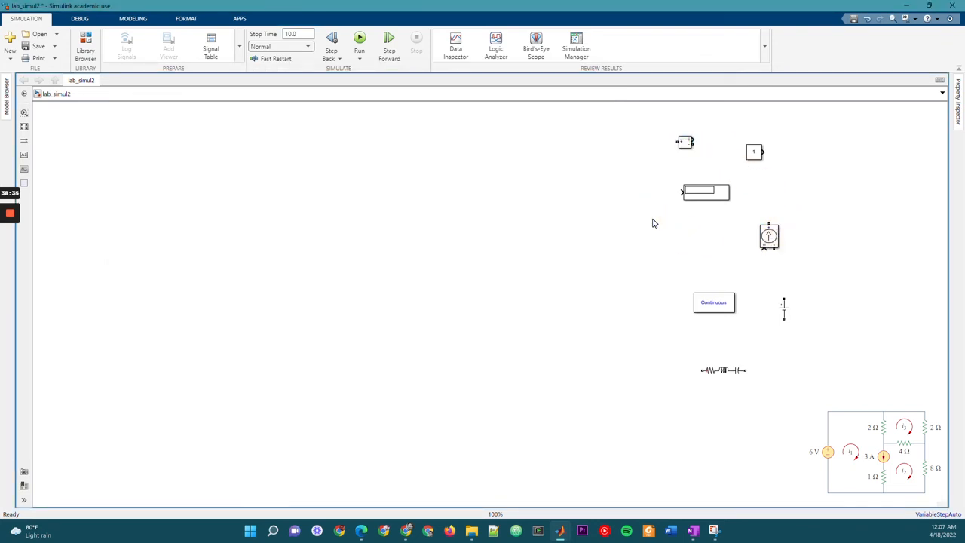
Spread five Series RLC Branch blocks over the empty part of the model and rename the uppermost one 2 ohms
{"action": "left_click", "coordinate": [722, 379]}
{"action": "left_click_drag", "start_coordinate": [726, 376], "coordinate": [395, 383]}
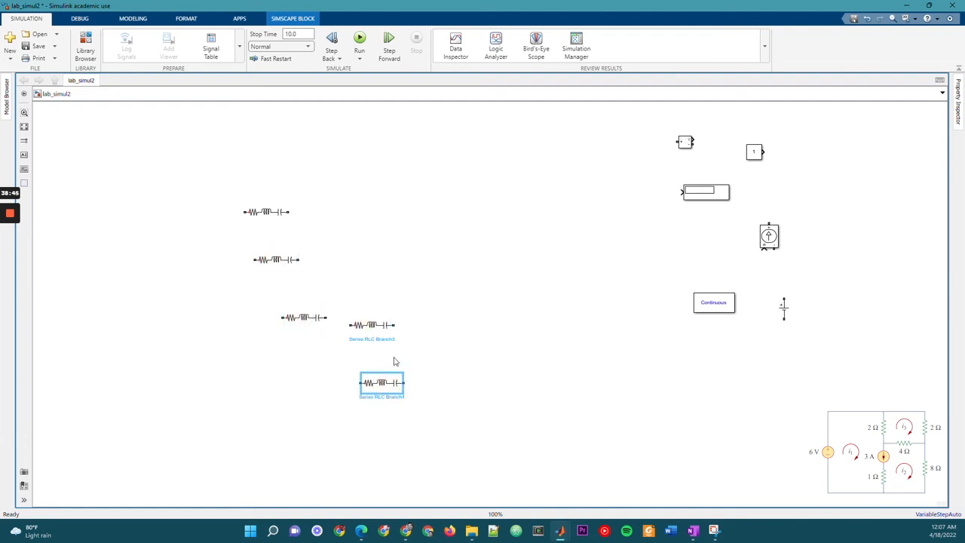
{"action": "left_click", "coordinate": [265, 217]}
{"action": "double_click", "coordinate": [271, 226]}
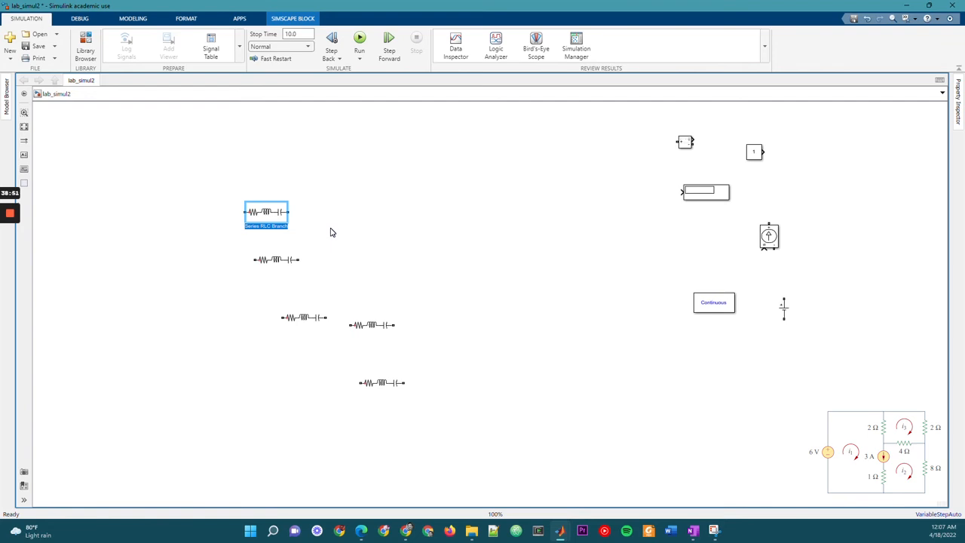
{"action": "type", "text": "4"}
{"action": "type", "text": " ohms"}
{"action": "scroll", "coordinate": [401, 245], "scroll_direction": "up", "scroll_amount": 1}
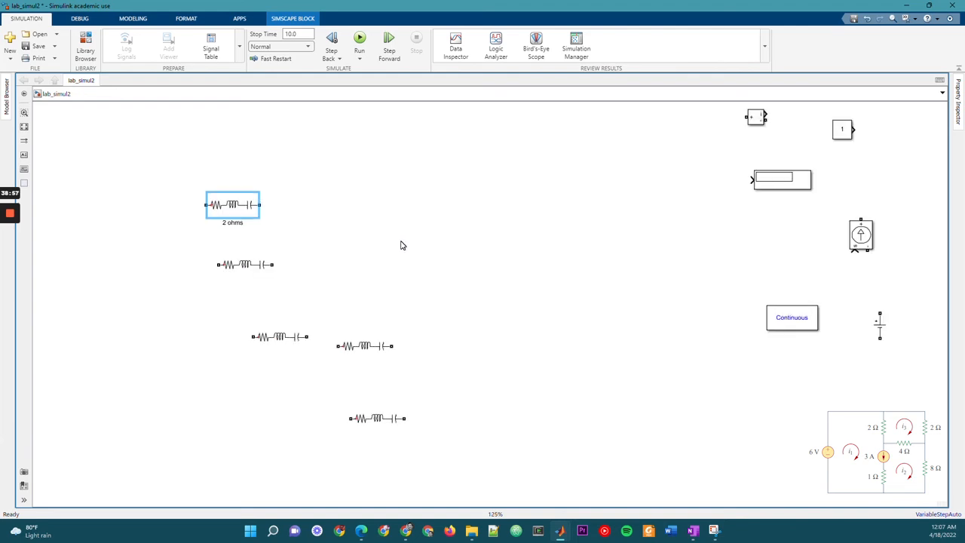
{"action": "scroll", "coordinate": [401, 245], "scroll_direction": "up", "scroll_amount": 1}
{"action": "scroll", "coordinate": [401, 245], "scroll_direction": "down", "scroll_amount": 1}
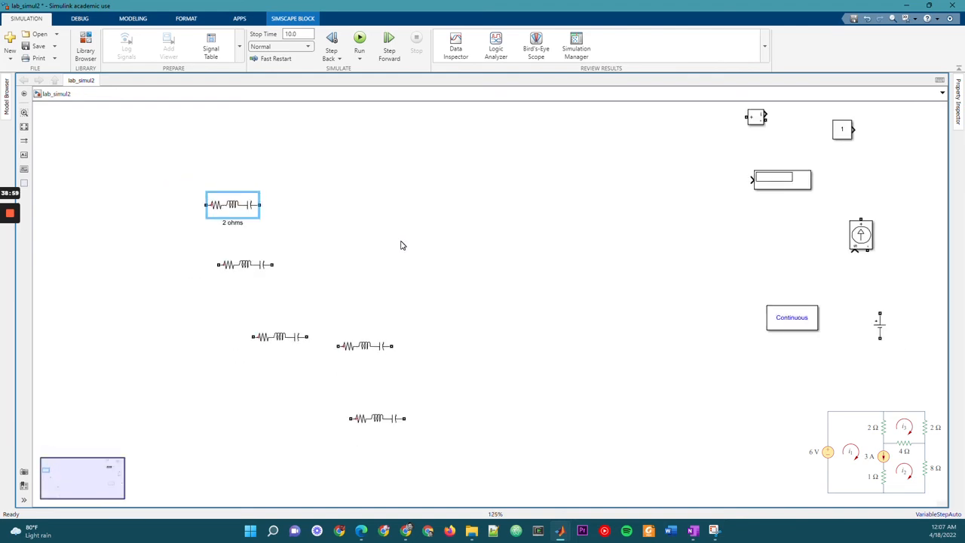
Rename the second Series RLC Branch from the top 1 ohm and the one below it 2 ohmss
{"action": "left_click", "coordinate": [252, 276]}
{"action": "left_click", "coordinate": [253, 282]}
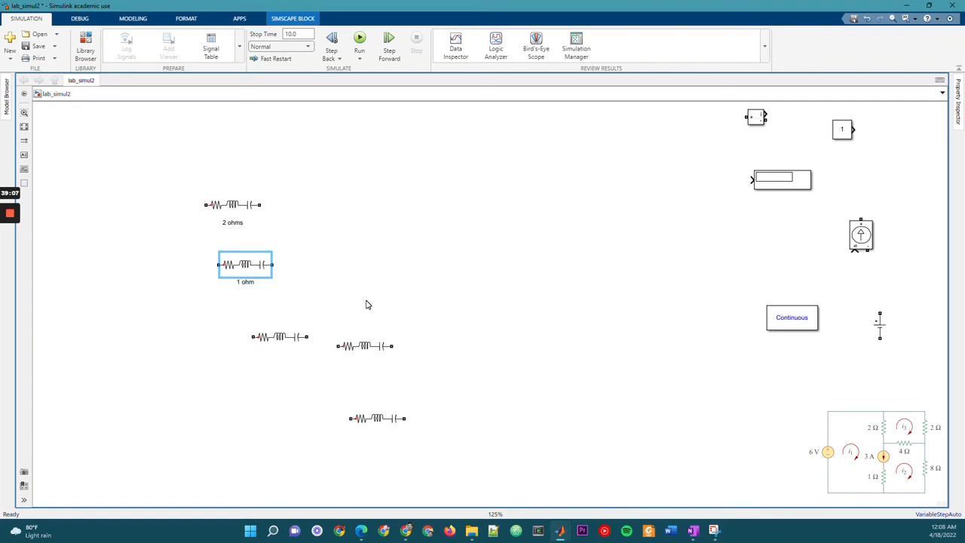
{"action": "left_click", "coordinate": [271, 354]}
{"action": "double_click", "coordinate": [277, 355]}
{"action": "key", "text": "ctrl+a"}
{"action": "type", "text": "2"}
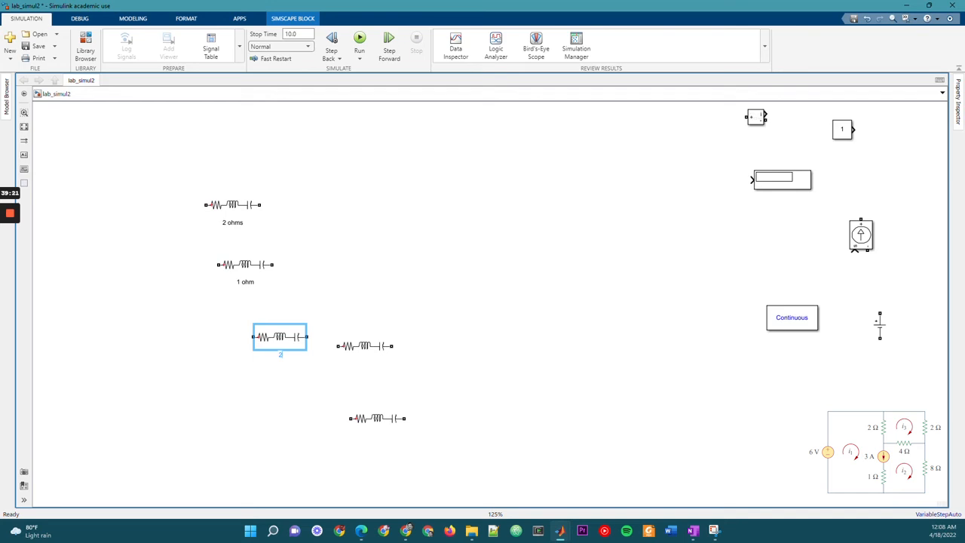
{"action": "type", "text": "mss"}
{"action": "left_click", "coordinate": [394, 268]}
Rename the branch beside 2 ohmss as 4 ohms and the lowest branch as 8 ohms
{"action": "left_click", "coordinate": [362, 345]}
{"action": "left_click", "coordinate": [369, 363]}
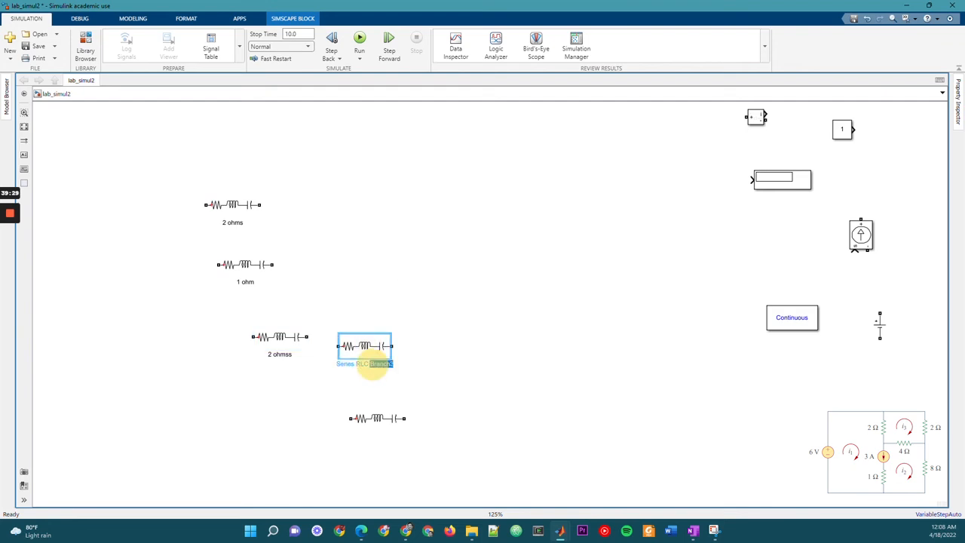
{"action": "key", "text": "BackSpace"}
{"action": "key", "text": "Return"}
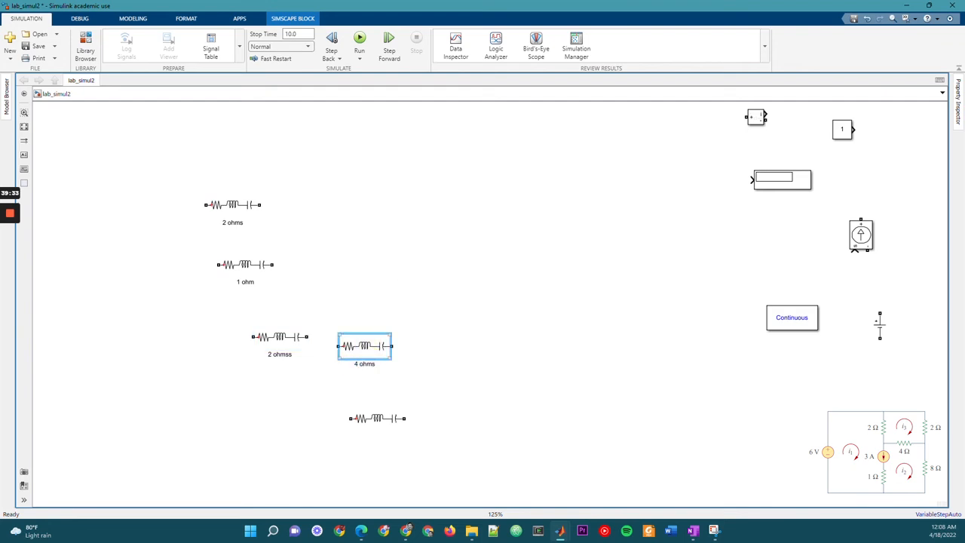
{"action": "left_click", "coordinate": [377, 419]}
{"action": "double_click", "coordinate": [379, 436]}
{"action": "type", "text": "8 ohms"}
{"action": "key", "text": "Return"}
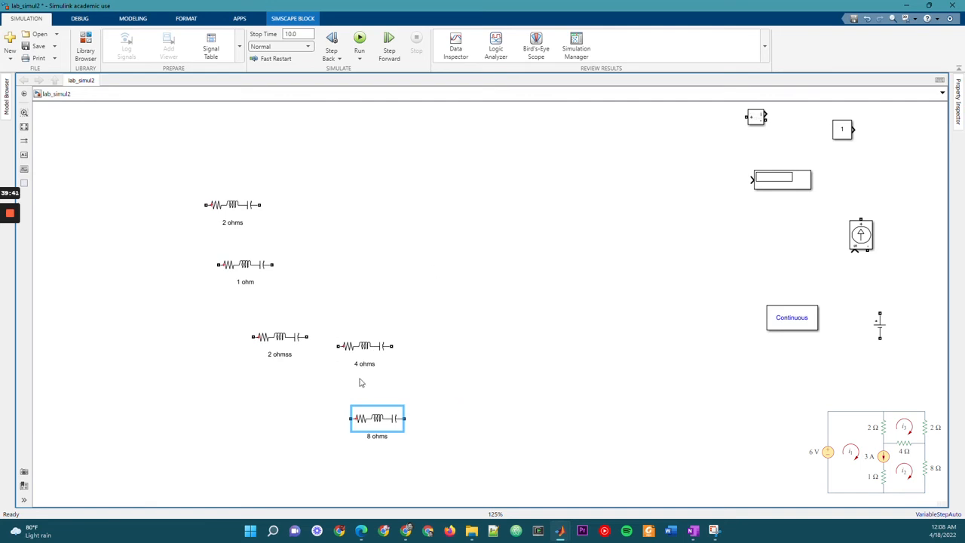
{"action": "left_click", "coordinate": [520, 364]}
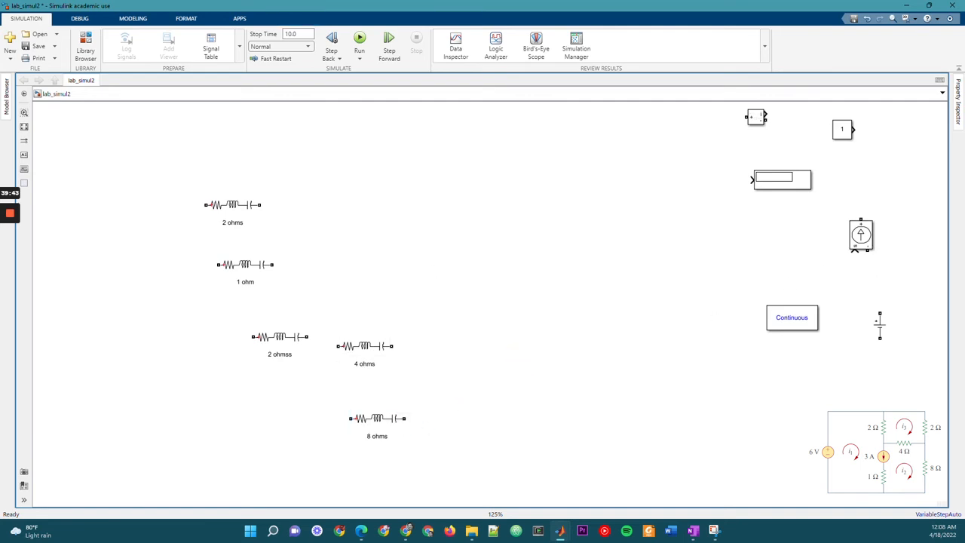
Move the DC Voltage Source next to the resistor branches and rename it 6 V
{"action": "left_click_drag", "start_coordinate": [879, 324], "coordinate": [500, 273]}
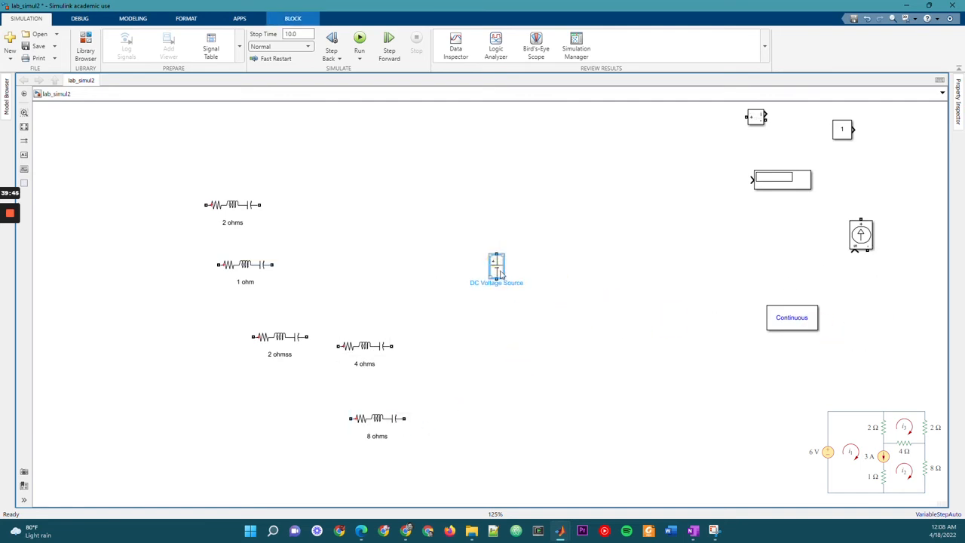
{"action": "double_click", "coordinate": [513, 280]}
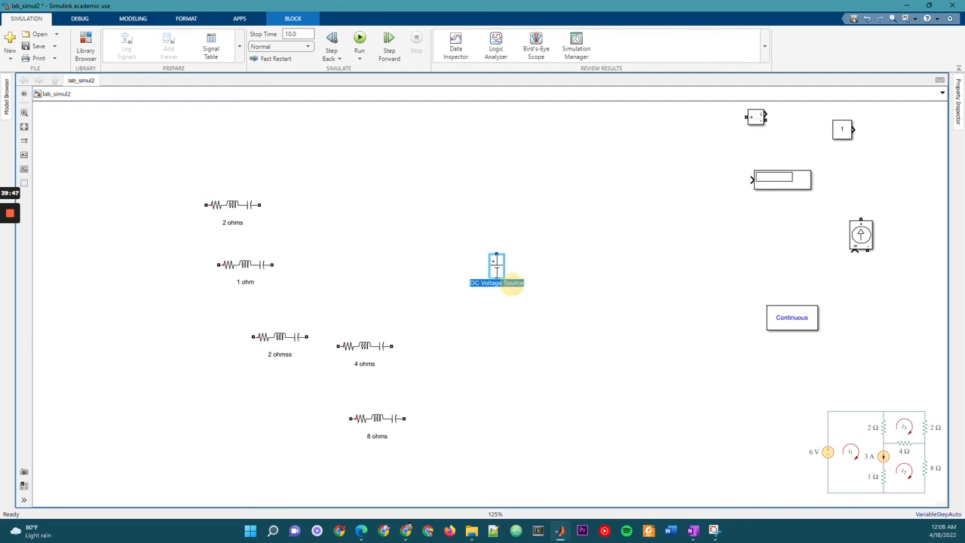
{"action": "type", "text": "6 V"}
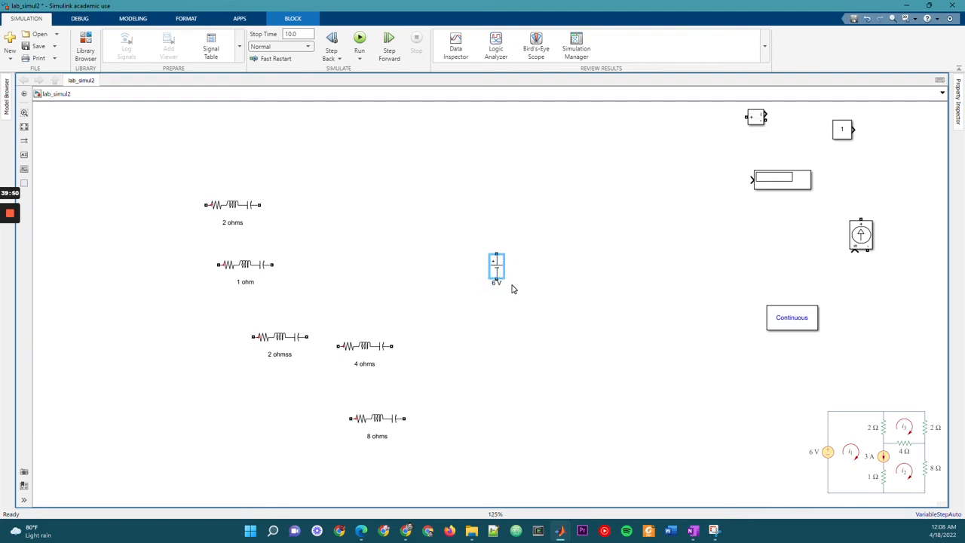
{"action": "left_click", "coordinate": [581, 313]}
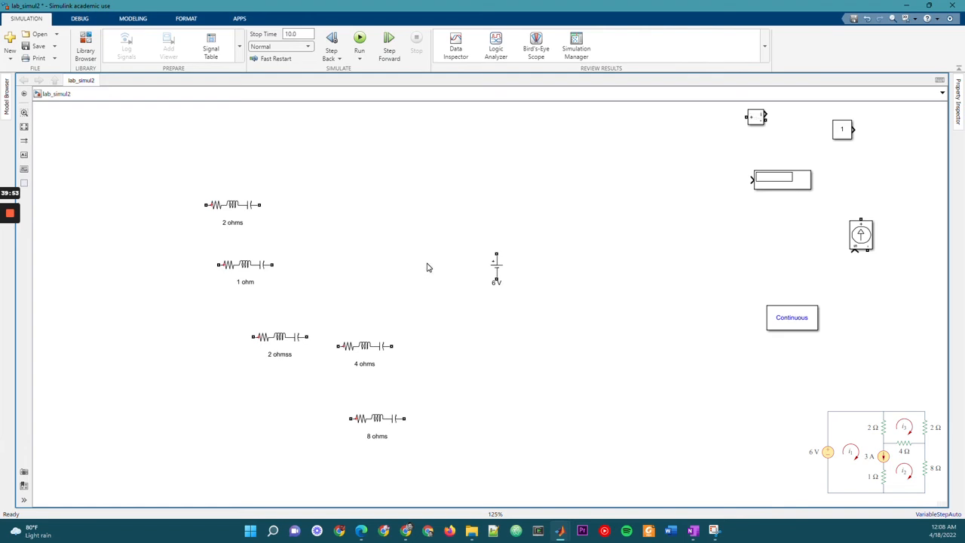
Set the 2 ohms branch to type R with a resistance of 2 ohms
{"action": "left_click", "coordinate": [233, 206]}
{"action": "double_click", "coordinate": [235, 206]}
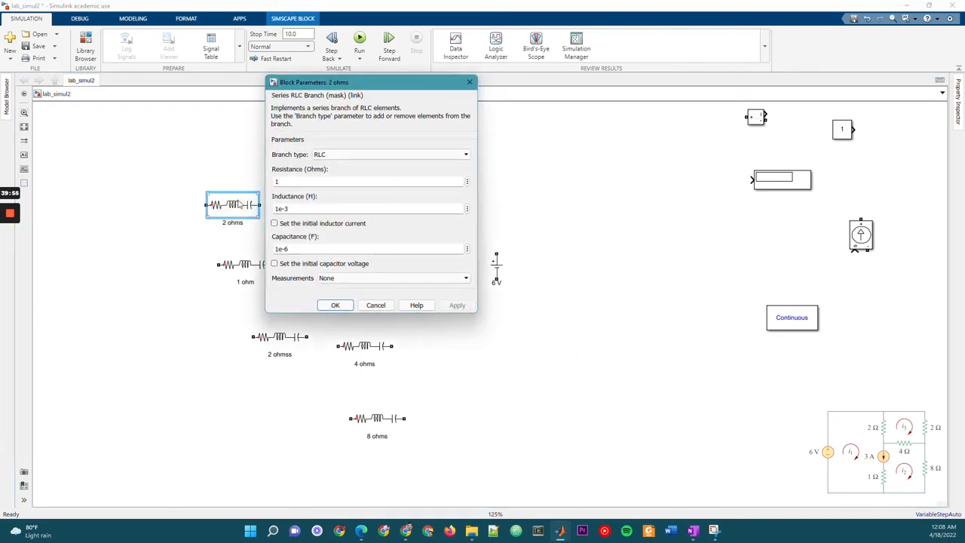
{"action": "left_click", "coordinate": [323, 155]}
{"action": "left_click", "coordinate": [325, 173]}
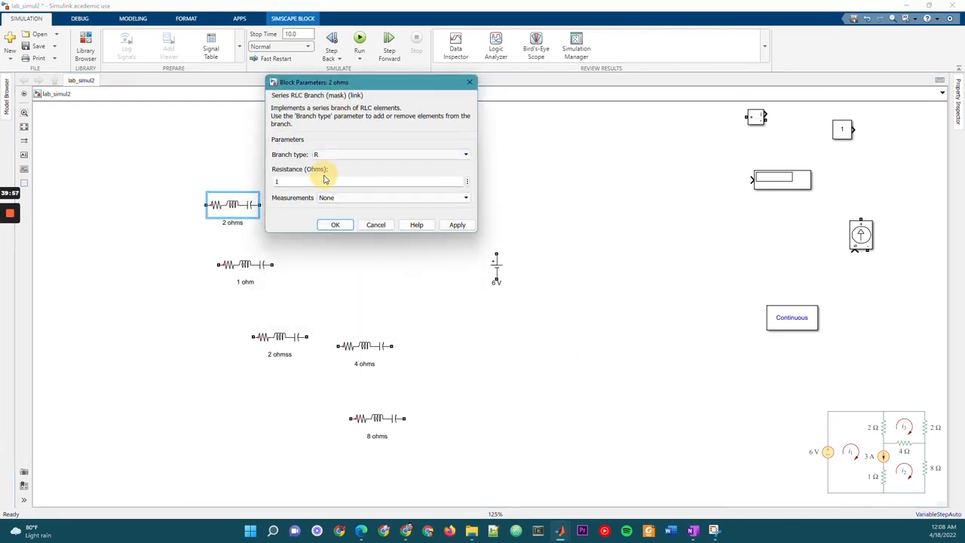
{"action": "double_click", "coordinate": [277, 181]}
{"action": "type", "text": "2"}
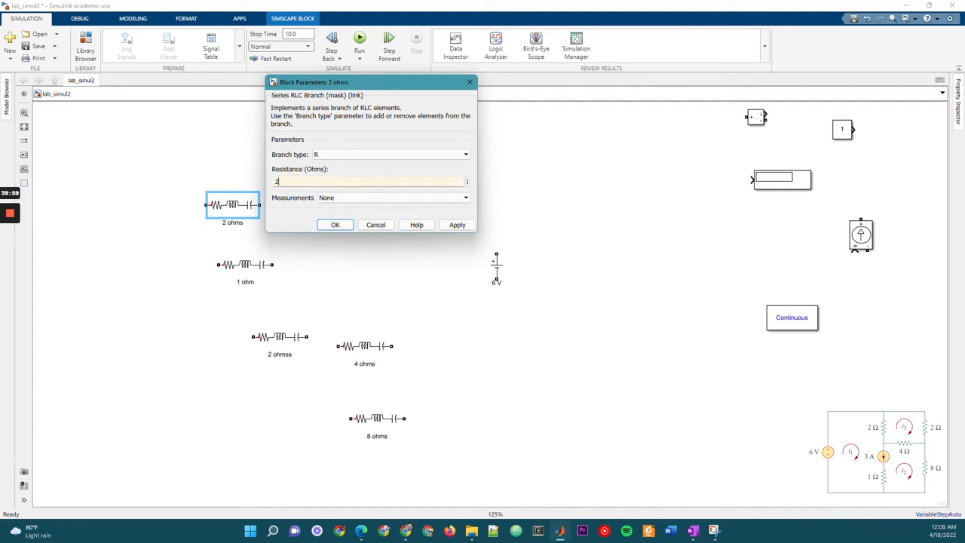
{"action": "left_click", "coordinate": [336, 224]}
Set the branch type of the 1 ohm block to R, keeping the default resistance
{"action": "double_click", "coordinate": [243, 267]}
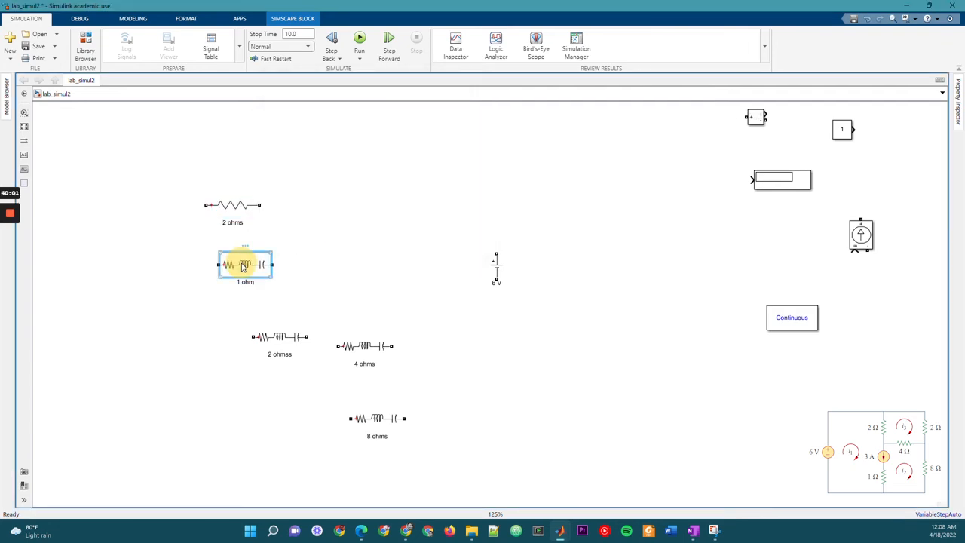
{"action": "left_click", "coordinate": [335, 214]}
{"action": "left_click", "coordinate": [337, 235]}
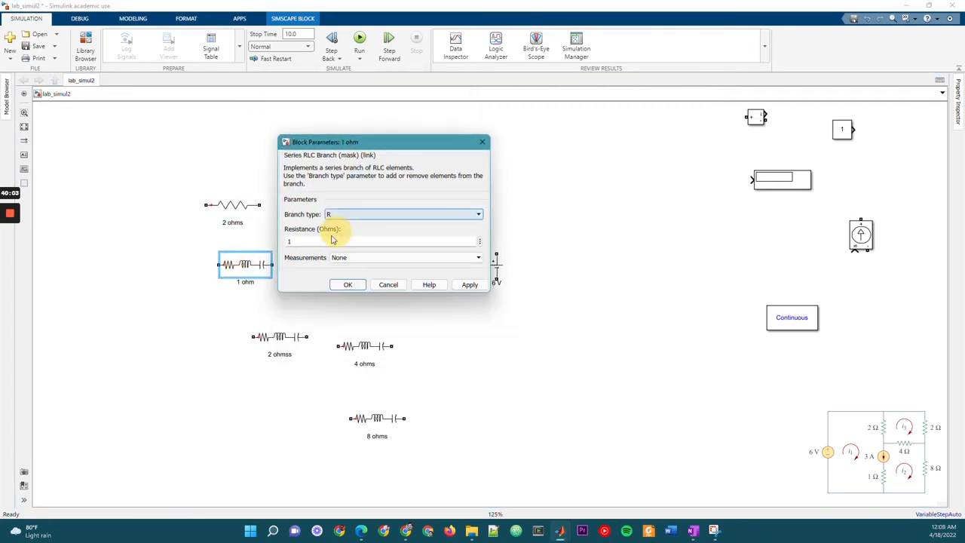
{"action": "left_click", "coordinate": [347, 282]}
Set the 2 ohmss branch to type R with a resistance of 2 ohms
{"action": "double_click", "coordinate": [286, 343]}
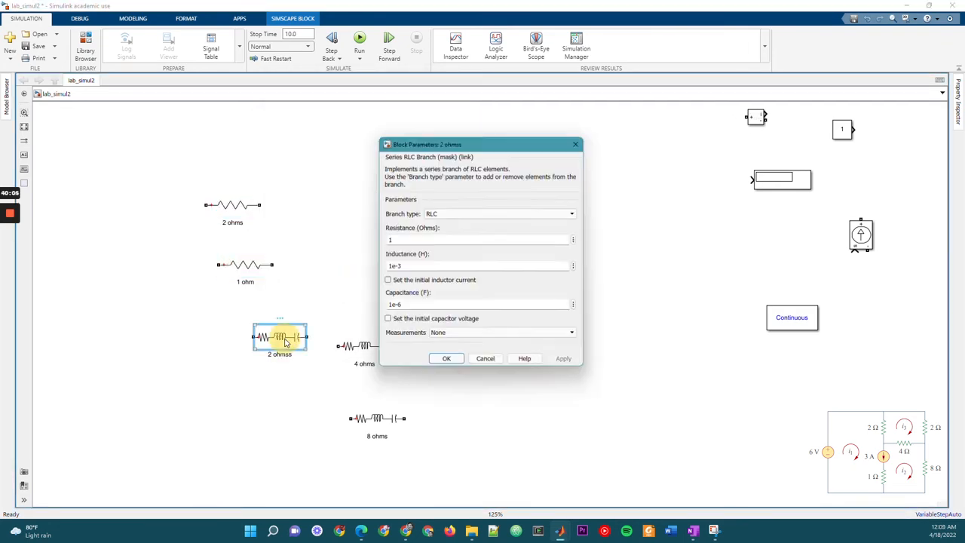
{"action": "left_click", "coordinate": [377, 287]}
{"action": "left_click", "coordinate": [379, 306]}
{"action": "double_click", "coordinate": [349, 311]}
{"action": "type", "text": "2"}
{"action": "left_click", "coordinate": [383, 356]}
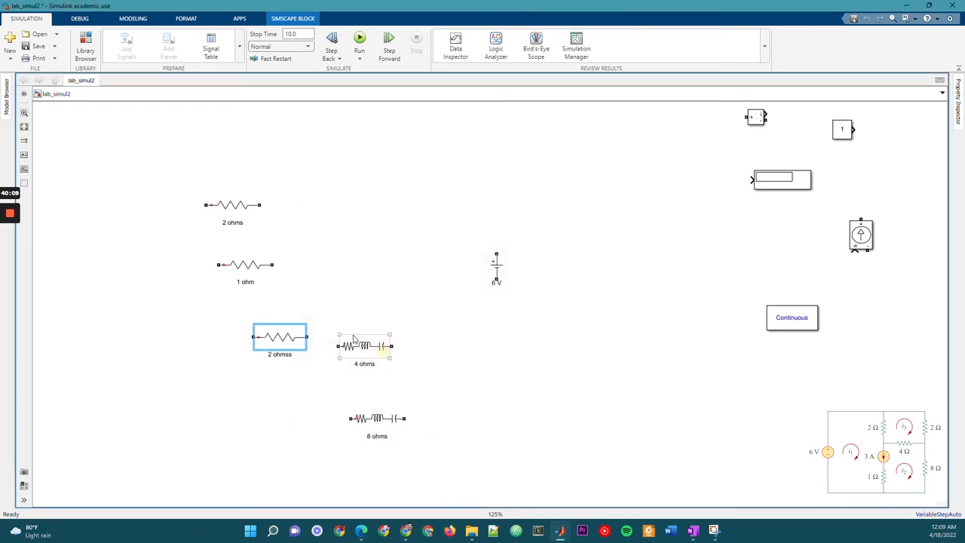
Set the 4 ohms branch to type R with a resistance of 4 ohms
{"action": "double_click", "coordinate": [366, 345]}
{"action": "left_click", "coordinate": [452, 297]}
{"action": "left_click", "coordinate": [458, 319]}
{"action": "double_click", "coordinate": [433, 323]}
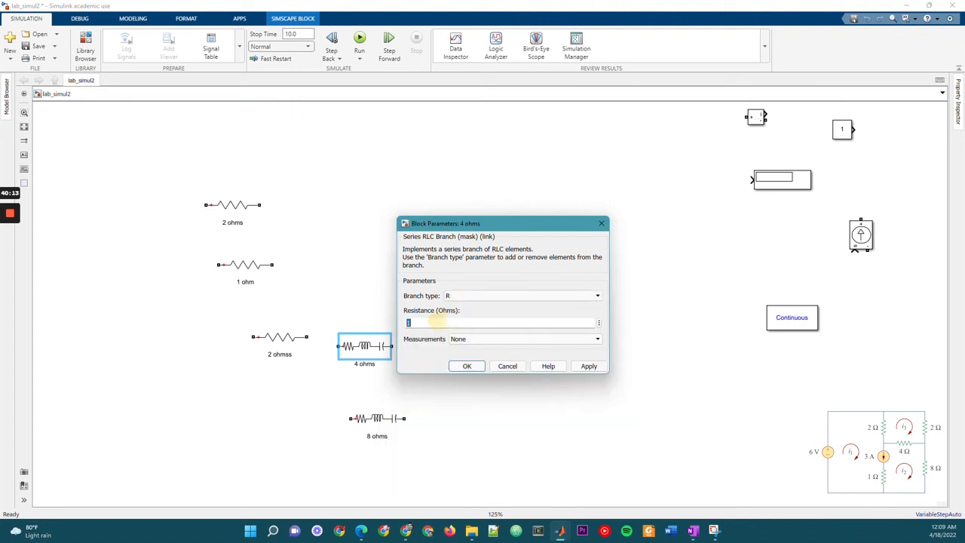
{"action": "type", "text": "4"}
{"action": "left_click", "coordinate": [467, 365]}
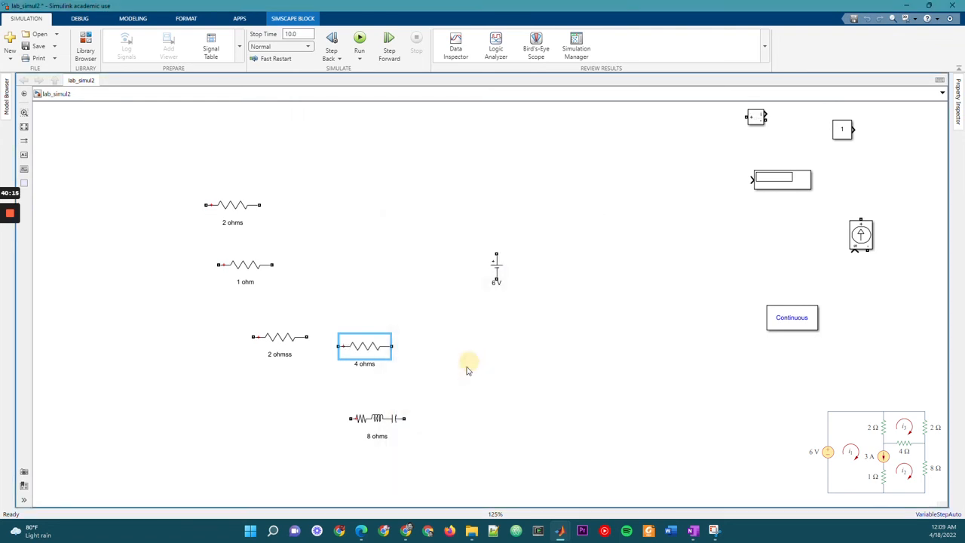
Set the 8 ohms branch to type R with a resistance of 8 ohms
{"action": "double_click", "coordinate": [377, 417]}
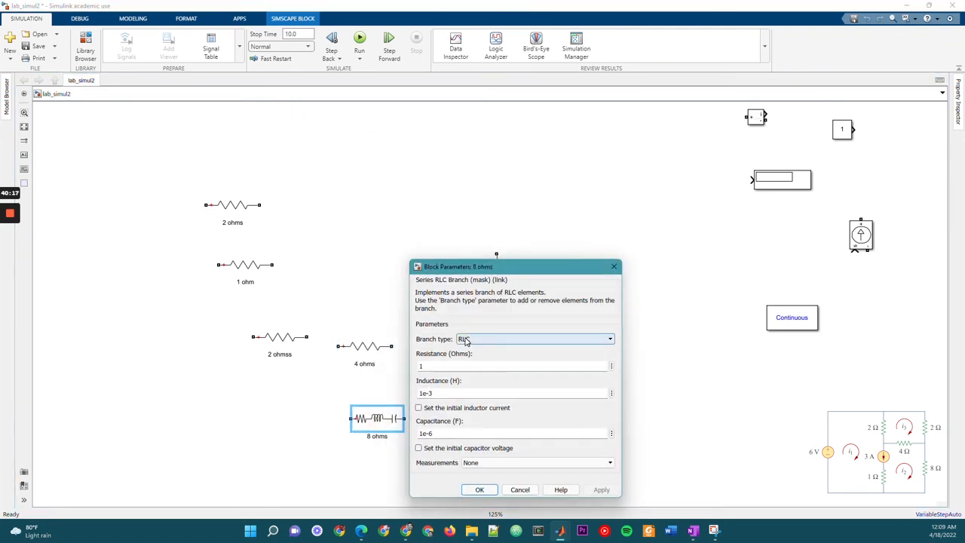
{"action": "left_click", "coordinate": [461, 339]}
{"action": "left_click", "coordinate": [462, 360]}
{"action": "double_click", "coordinate": [444, 366]}
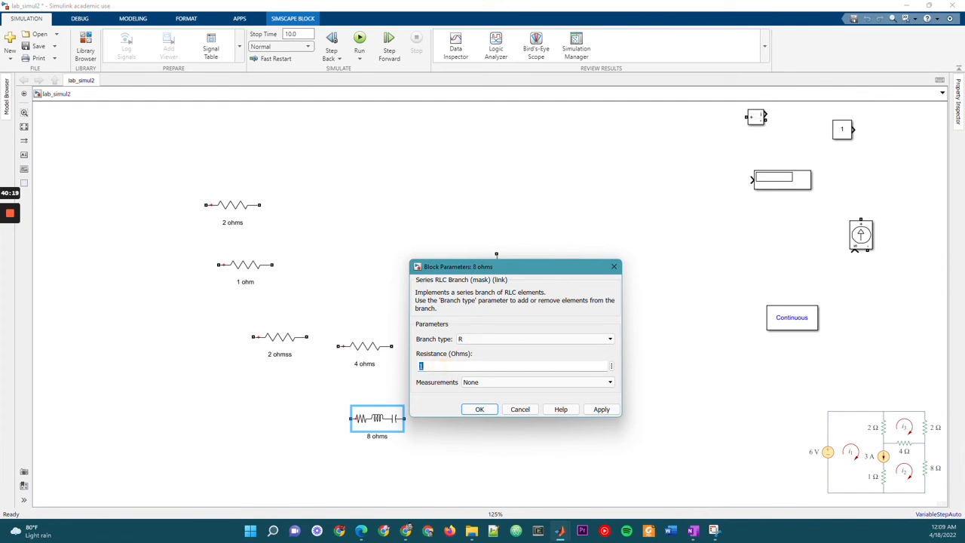
{"action": "type", "text": "8"}
{"action": "left_click", "coordinate": [480, 409]}
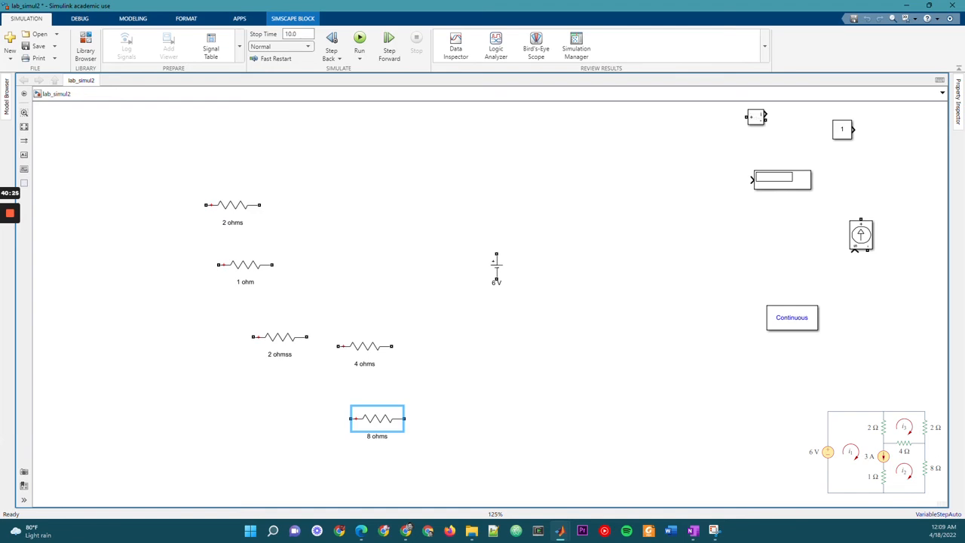
Shift the 2 ohms and 1 ohm resistors to the right and move the 6 V source to the left of all resistors
{"action": "left_click", "coordinate": [867, 452]}
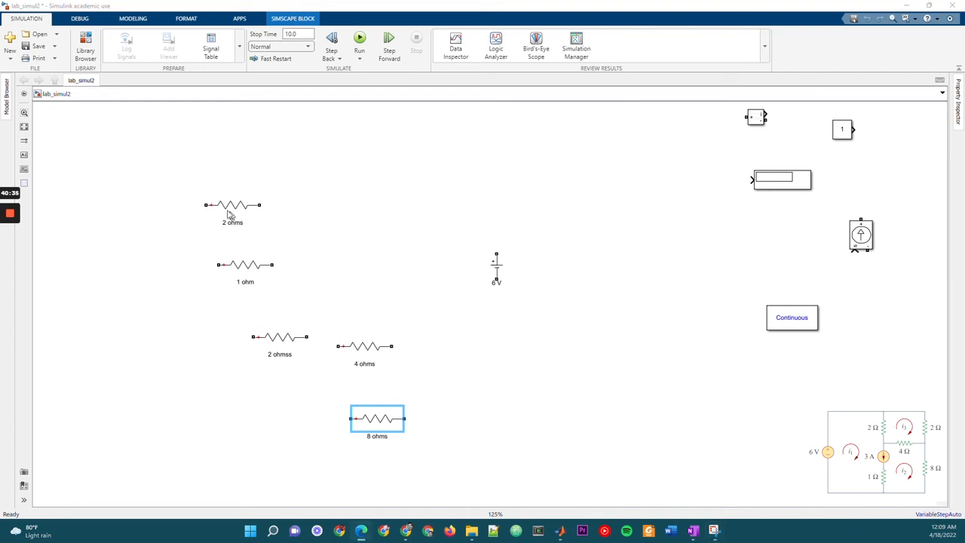
{"action": "left_click_drag", "start_coordinate": [226, 205], "coordinate": [445, 205]}
{"action": "left_click_drag", "start_coordinate": [277, 266], "coordinate": [409, 265]}
{"action": "left_click_drag", "start_coordinate": [497, 269], "coordinate": [179, 297]}
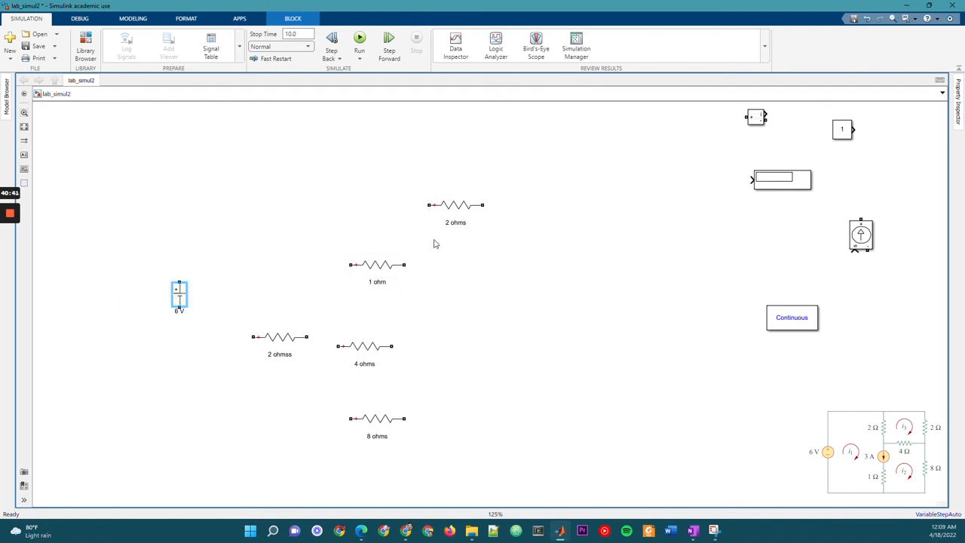
Place the 2 ohms resistor vertically to the upper right of the 6 V source and move the 1 ohm resistor to the right of the other resistors
{"action": "left_click_drag", "start_coordinate": [454, 205], "coordinate": [278, 220]}
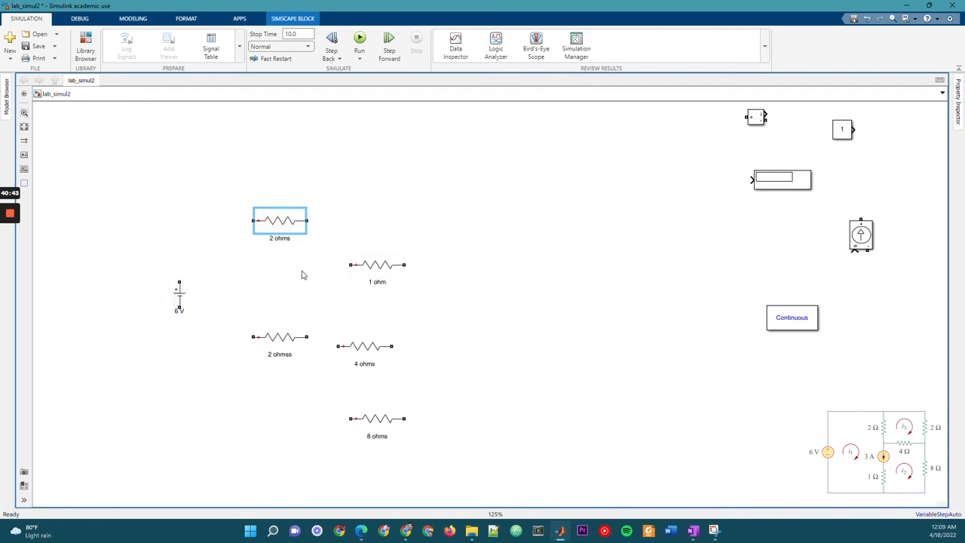
{"action": "key", "text": "ctrl+r"}
{"action": "left_click_drag", "start_coordinate": [284, 235], "coordinate": [303, 253]}
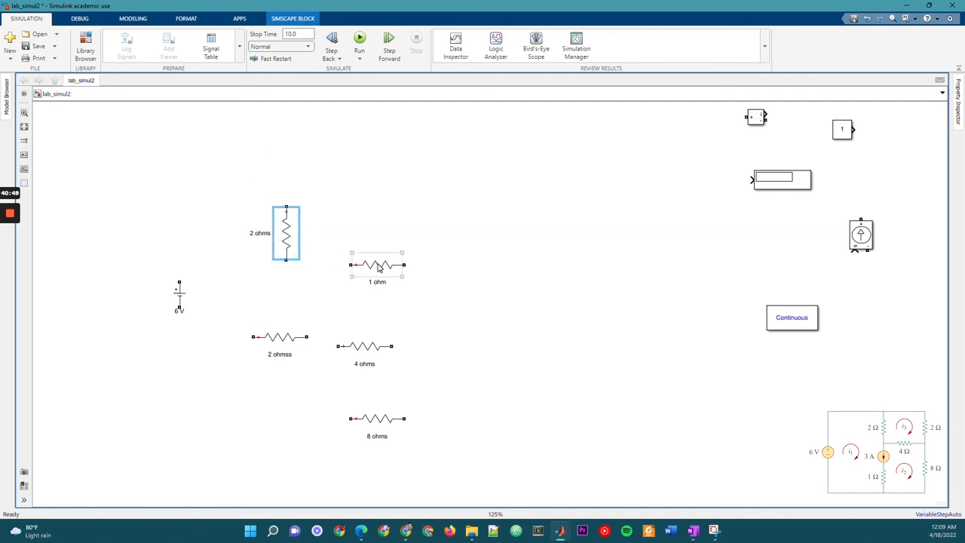
{"action": "left_click_drag", "start_coordinate": [379, 268], "coordinate": [533, 318]}
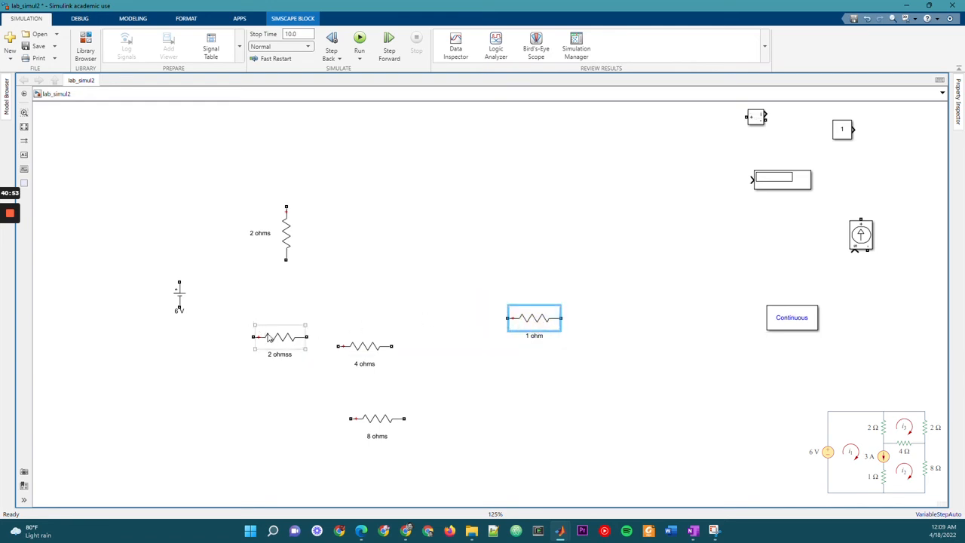
Stand the 2 ohmss resistor vertically to the right of the 2 ohms resistor and place the 4 ohms resistor horizontally between their lower ends
{"action": "left_click_drag", "start_coordinate": [268, 336], "coordinate": [382, 268]}
{"action": "key", "text": "ctrl+r"}
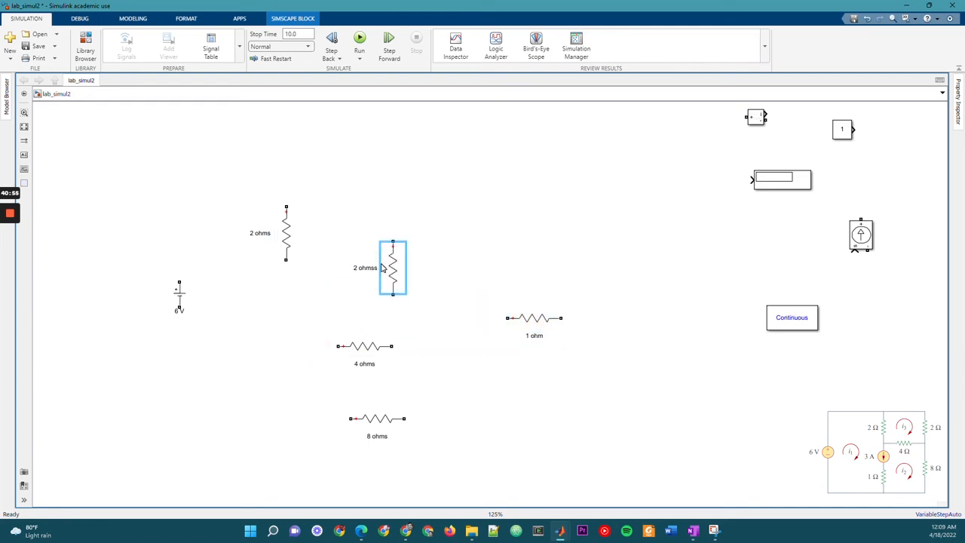
{"action": "left_click_drag", "start_coordinate": [398, 273], "coordinate": [389, 240]}
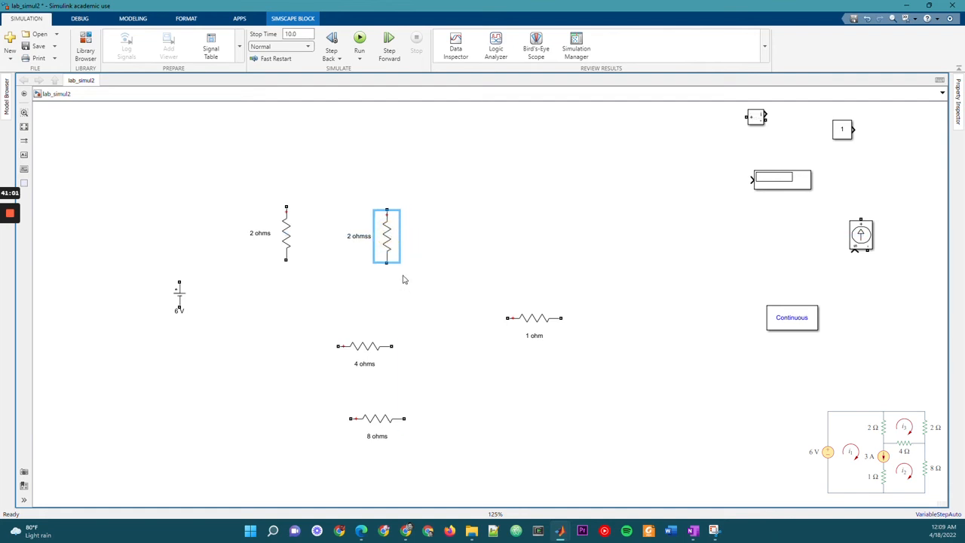
{"action": "left_click", "coordinate": [363, 351]}
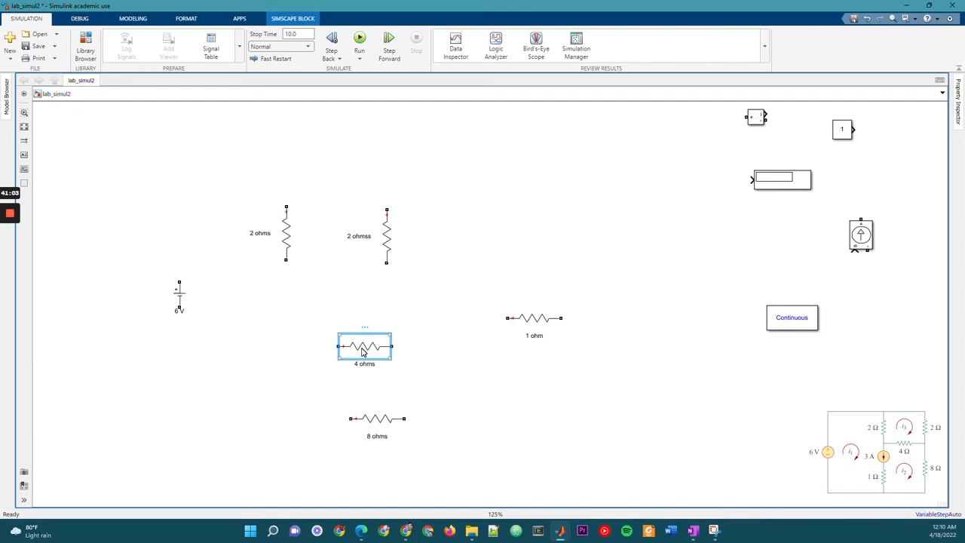
{"action": "left_click_drag", "start_coordinate": [363, 352], "coordinate": [336, 267]}
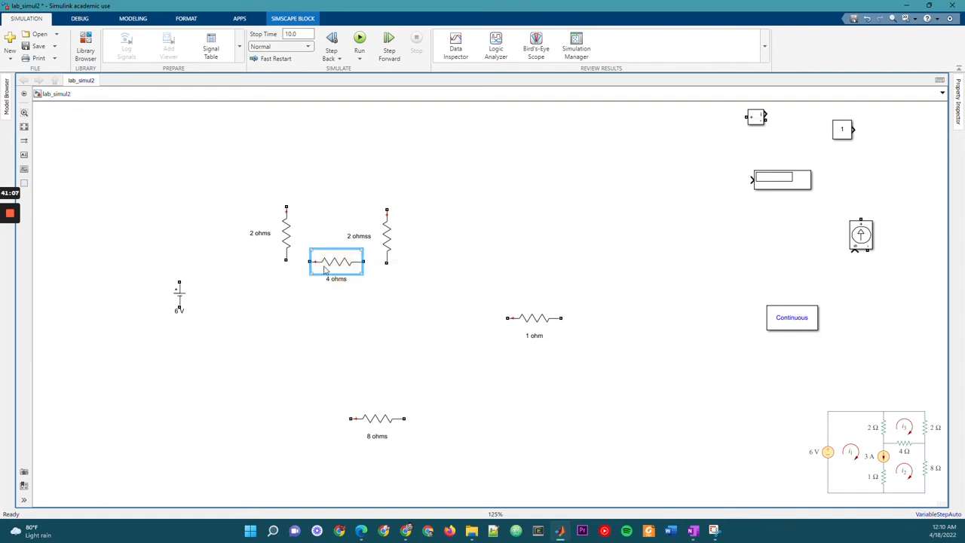
Rotate the 8 ohms and 1 ohm resistors vertical, placing them below the 2 ohmss and 2 ohms resistors respectively
{"action": "left_click", "coordinate": [373, 424]}
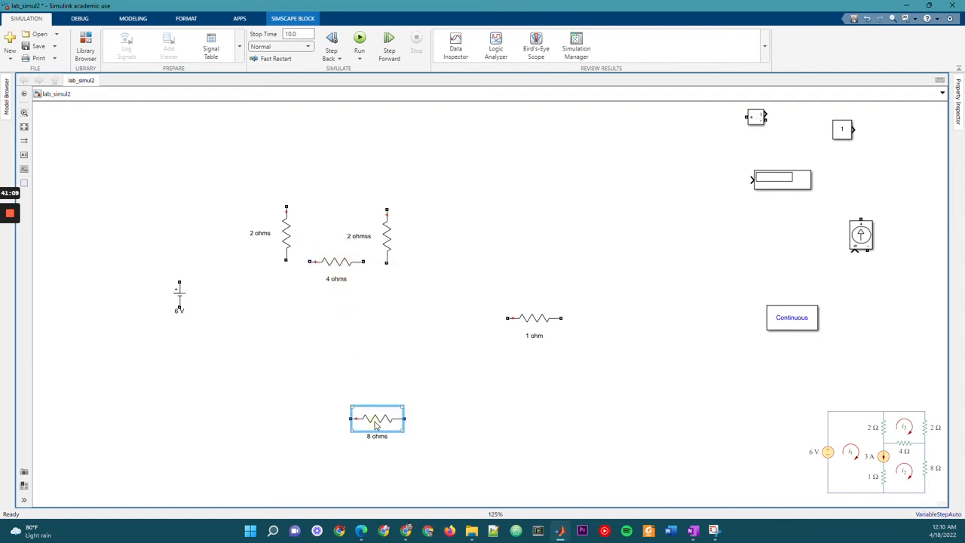
{"action": "key", "text": "ctrl+r"}
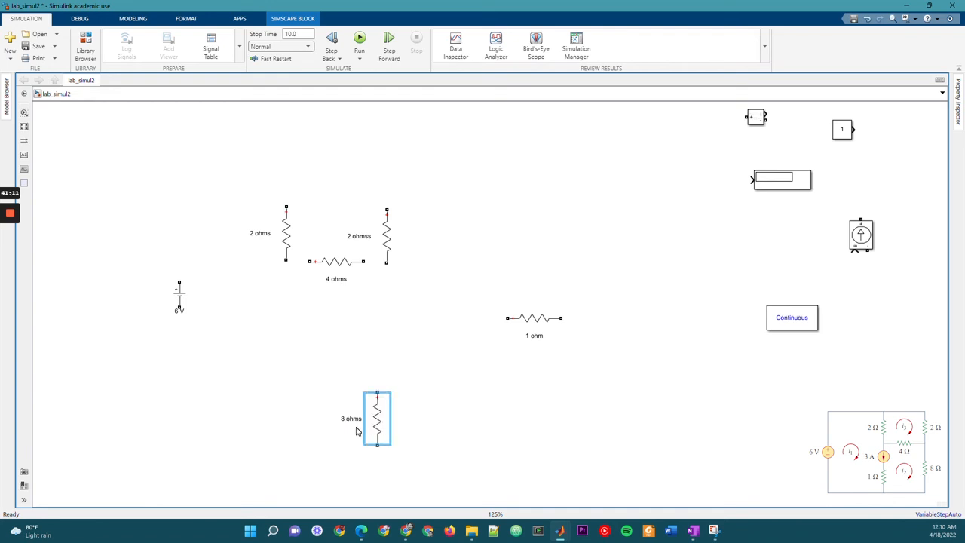
{"action": "left_click_drag", "start_coordinate": [378, 419], "coordinate": [386, 323]}
{"action": "left_click_drag", "start_coordinate": [535, 325], "coordinate": [287, 331]}
{"action": "key", "text": "ctrl+r"}
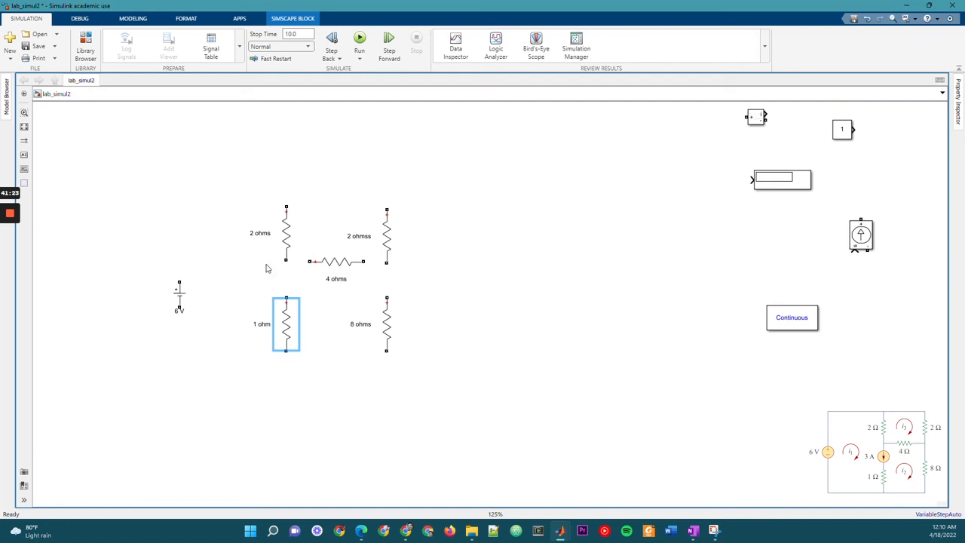
Wire the 4 ohms resistor to the lower terminals of 2 ohms and 2 ohmss, with both vertical resistors level
{"action": "left_click_drag", "start_coordinate": [286, 262], "coordinate": [388, 242]}
{"action": "left_click", "coordinate": [451, 285]}
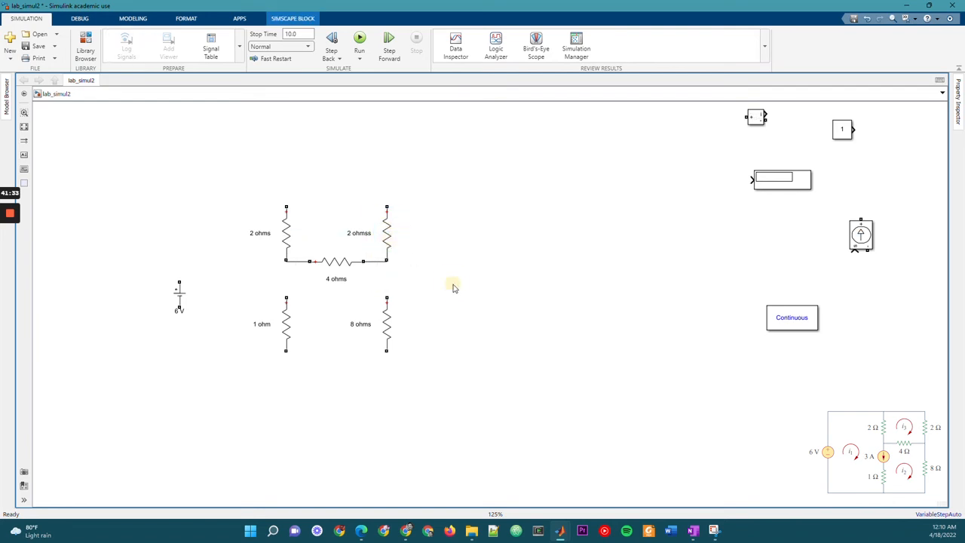
{"action": "left_click_drag", "start_coordinate": [286, 298], "coordinate": [286, 258]}
{"action": "key", "text": "ctrl+z"}
{"action": "left_click_drag", "start_coordinate": [285, 298], "coordinate": [313, 289]}
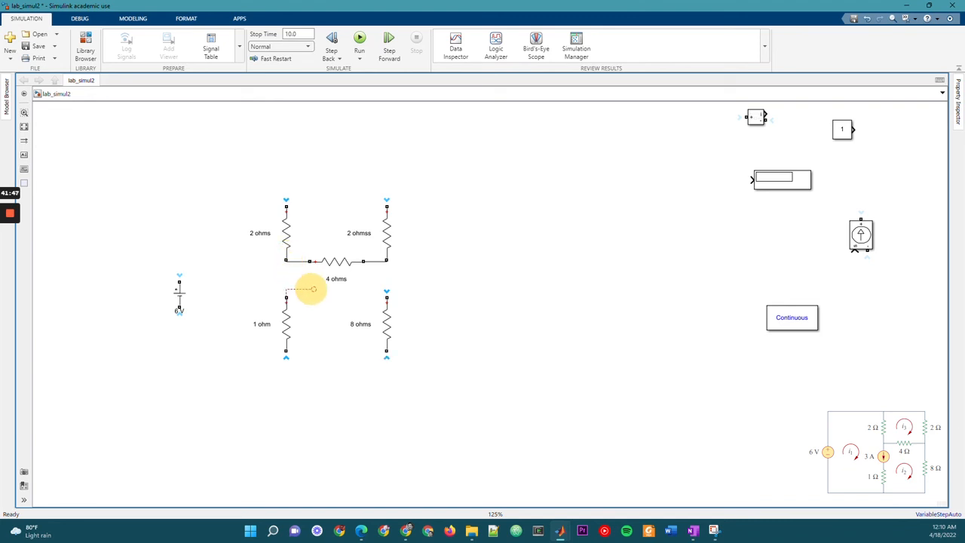
{"action": "left_click_drag", "start_coordinate": [313, 288], "coordinate": [287, 297]}
Move the 1 ohm resistor further down to leave room for the current source above it
{"action": "left_click", "coordinate": [287, 327]}
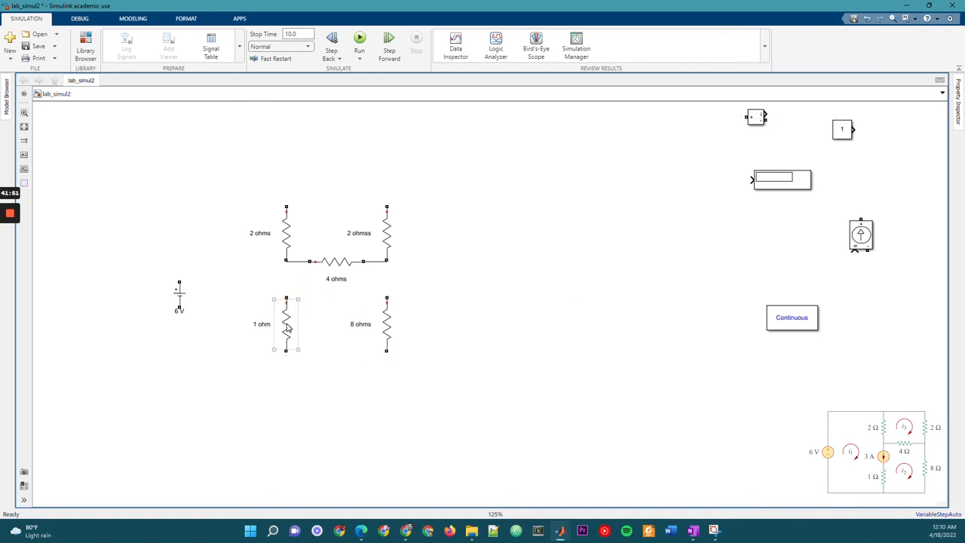
{"action": "left_click", "coordinate": [287, 327]}
{"action": "left_click_drag", "start_coordinate": [287, 326], "coordinate": [287, 346]}
Try wiring the 8 ohms resistor straight up to the node between 4 ohms and 2 ohmss, then remove that wire
{"action": "left_click_drag", "start_coordinate": [386, 299], "coordinate": [386, 261]}
{"action": "left_click", "coordinate": [388, 278]}
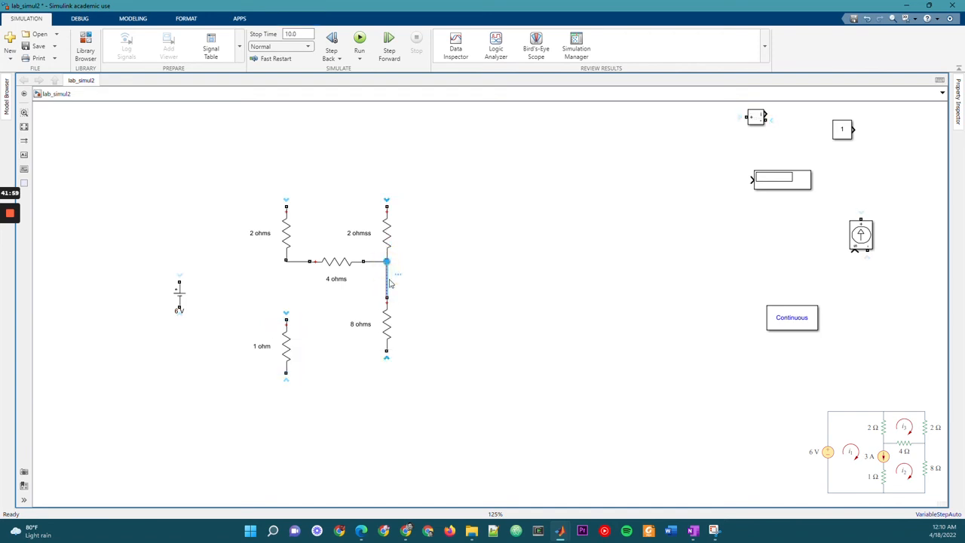
{"action": "key", "text": "Delete"}
Turn the 8 ohms resistor by 180 degrees and try to connect its upper terminal to the wire beside the 4 ohms resistor
{"action": "left_click", "coordinate": [385, 328]}
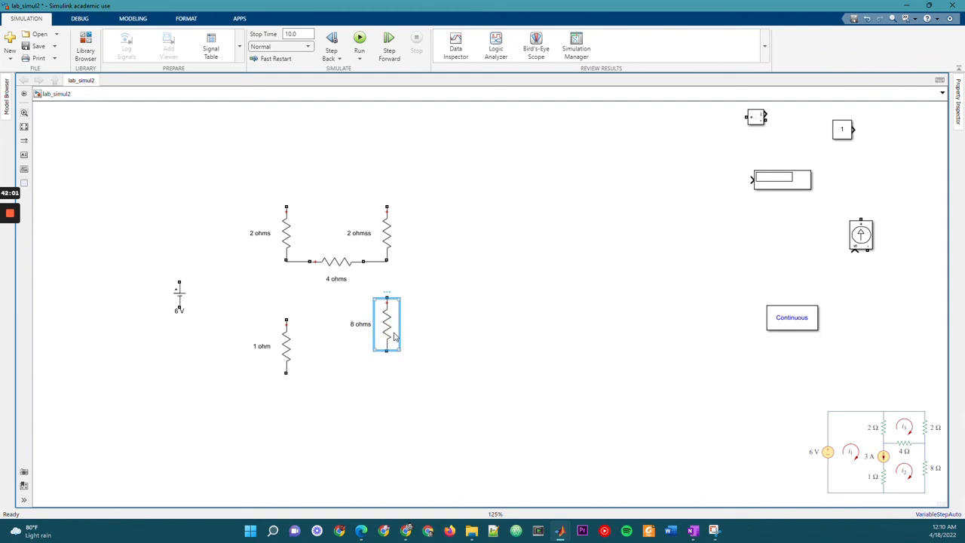
{"action": "key", "text": "ctrl+r"}
{"action": "key", "text": "ctrl+r"}
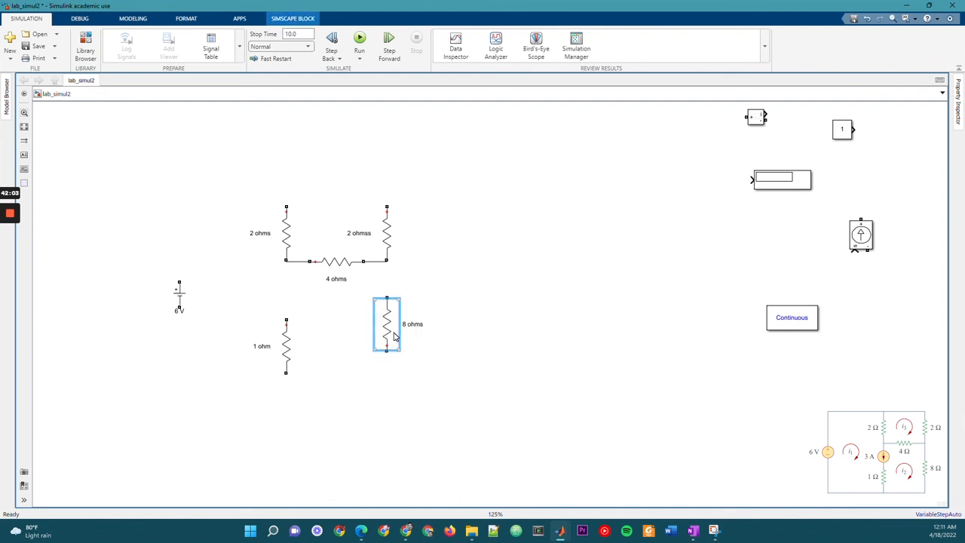
{"action": "left_click_drag", "start_coordinate": [387, 300], "coordinate": [377, 262]}
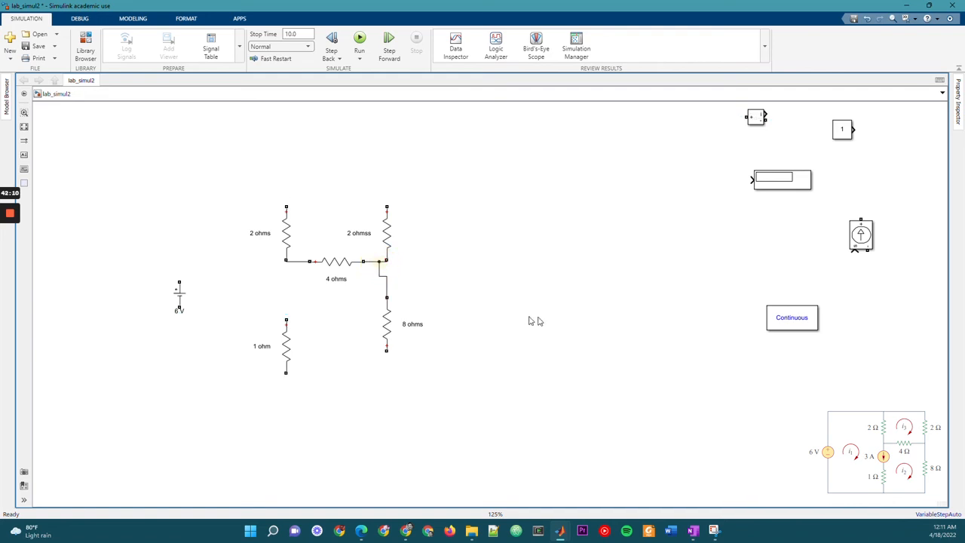
{"action": "left_click", "coordinate": [385, 270]}
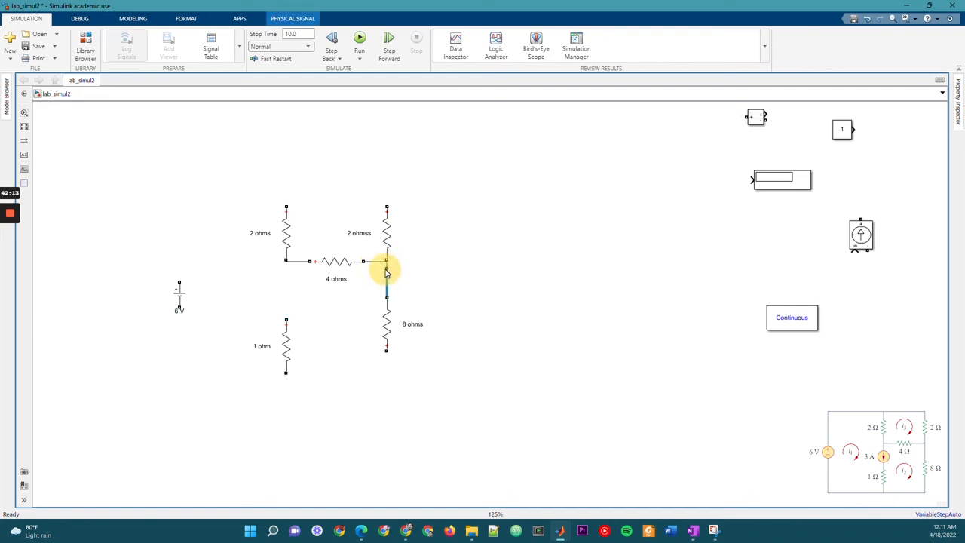
{"action": "left_click", "coordinate": [453, 290]}
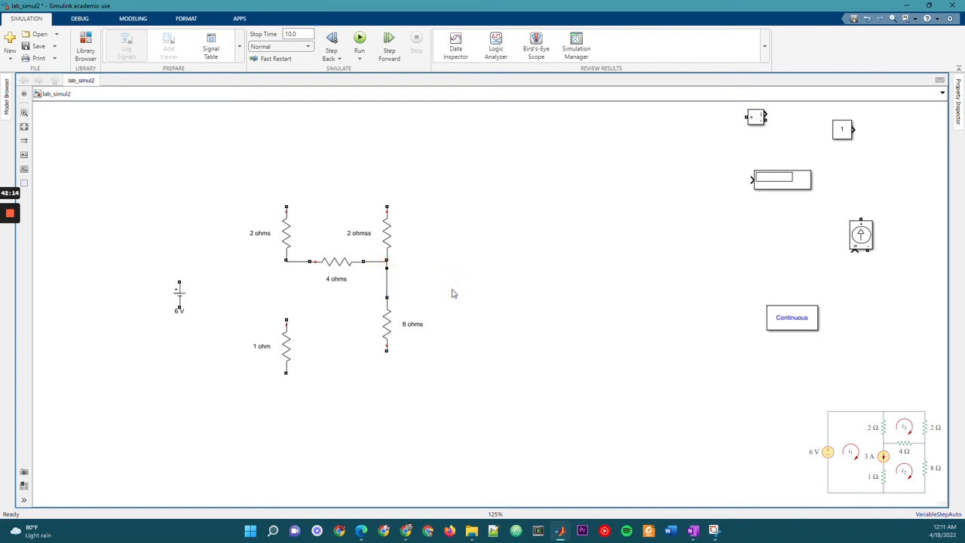
Delete the wire above the 8 ohms resistor and rotate the resistor back by 180 degrees
{"action": "left_click", "coordinate": [387, 276]}
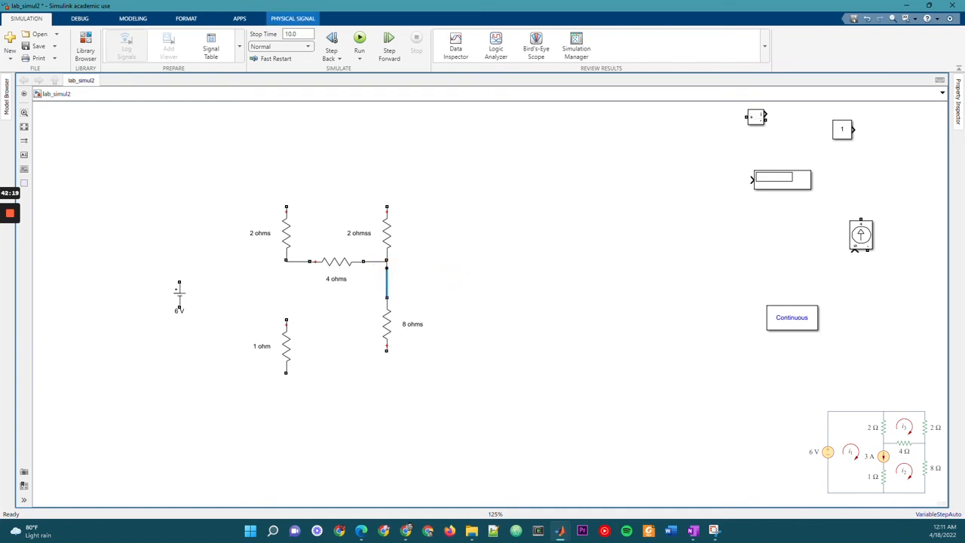
{"action": "key", "text": "super+shift+s"}
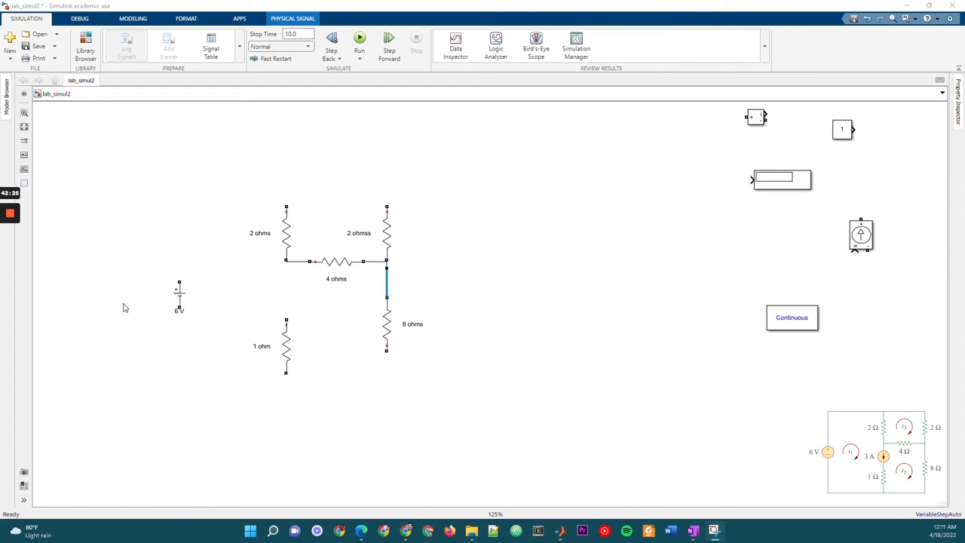
{"action": "left_click", "coordinate": [383, 282]}
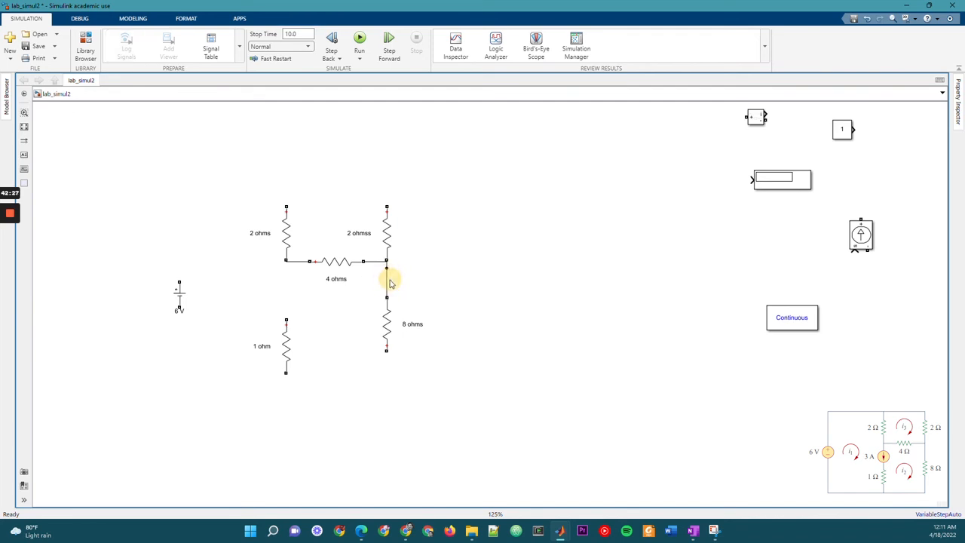
{"action": "left_click", "coordinate": [389, 280]}
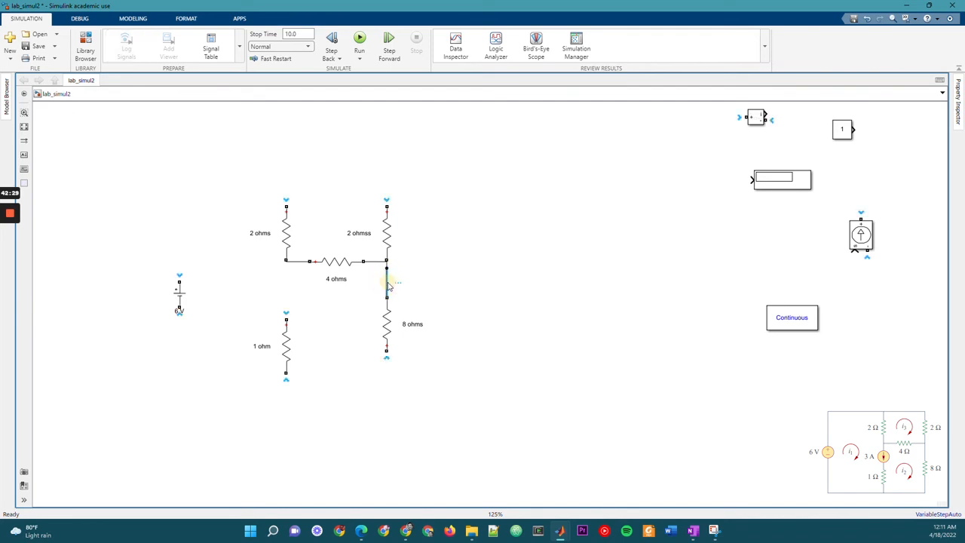
{"action": "key", "text": "Delete"}
{"action": "left_click", "coordinate": [386, 325]}
{"action": "key", "text": "ctrl+r"}
{"action": "key", "text": "ctrl+r"}
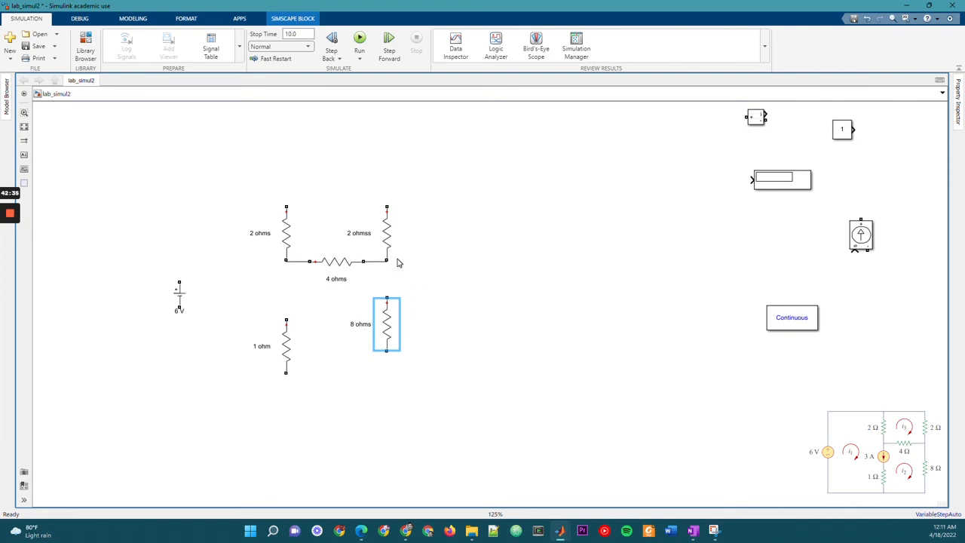
Raise the 2 ohmss and 2 ohms resistors slightly above the 4 ohms wire, keeping them level with each other
{"action": "left_click_drag", "start_coordinate": [390, 240], "coordinate": [391, 231]}
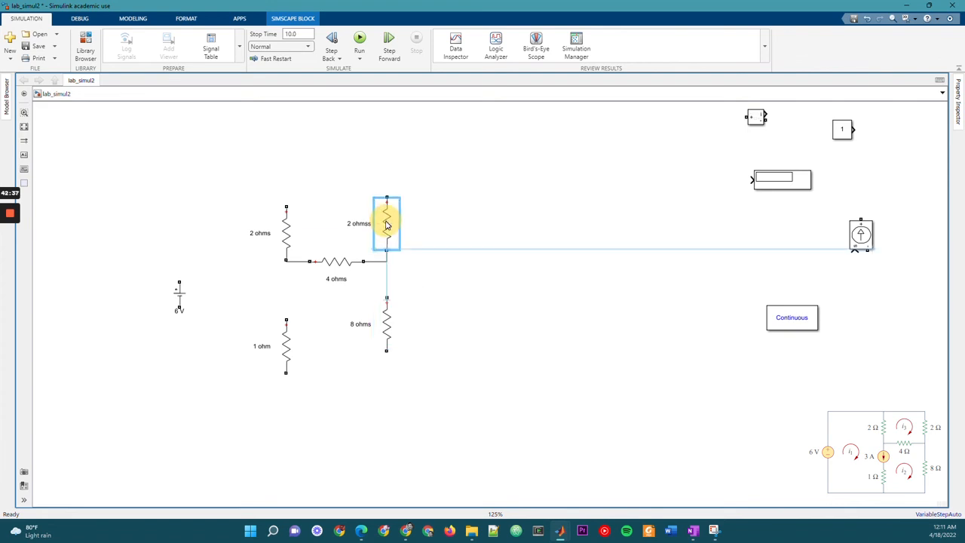
{"action": "left_click", "coordinate": [286, 230]}
{"action": "left_click_drag", "start_coordinate": [286, 230], "coordinate": [284, 220]}
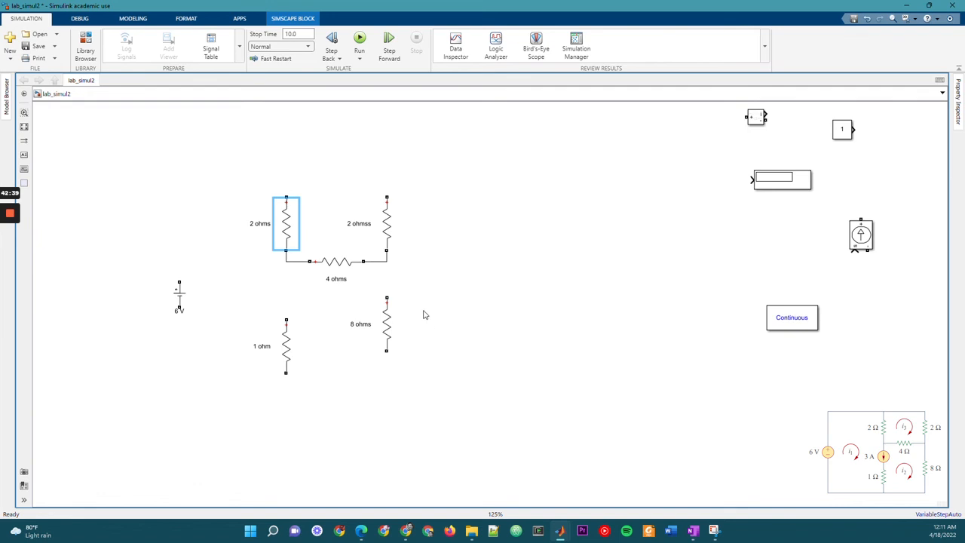
Wire the 8 ohms resistor's upper terminal to the 4 ohms/2 ohmss node and its lower terminal to the 1 ohm resistor's lower terminal
{"action": "left_click_drag", "start_coordinate": [387, 298], "coordinate": [387, 261]}
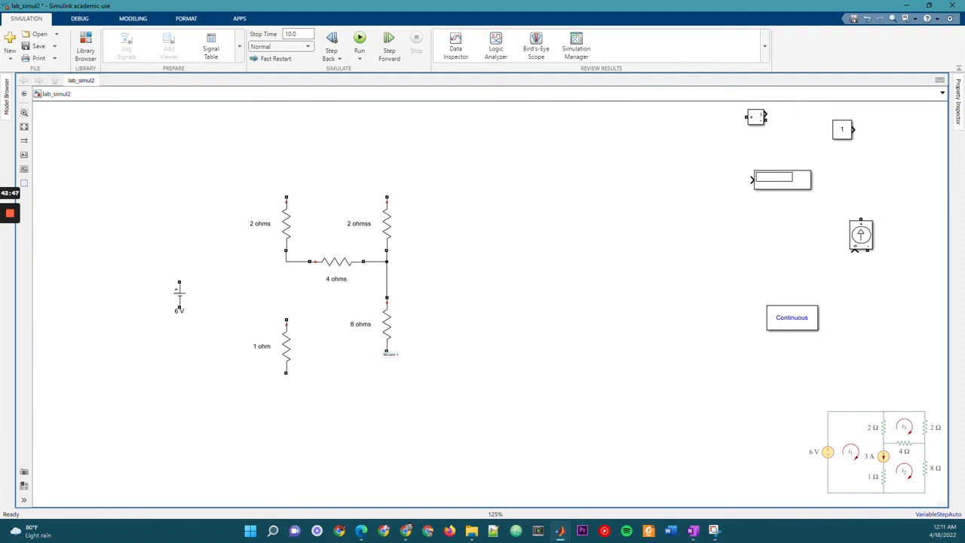
{"action": "left_click_drag", "start_coordinate": [387, 352], "coordinate": [286, 375]}
{"action": "left_click", "coordinate": [470, 332]}
Place the controlled current source directly above the 1 ohm resistor with its arrow pointing down and connect it to that resistor
{"action": "left_click_drag", "start_coordinate": [860, 237], "coordinate": [284, 292]}
{"action": "key", "text": "ctrl+r"}
{"action": "key", "text": "ctrl+r"}
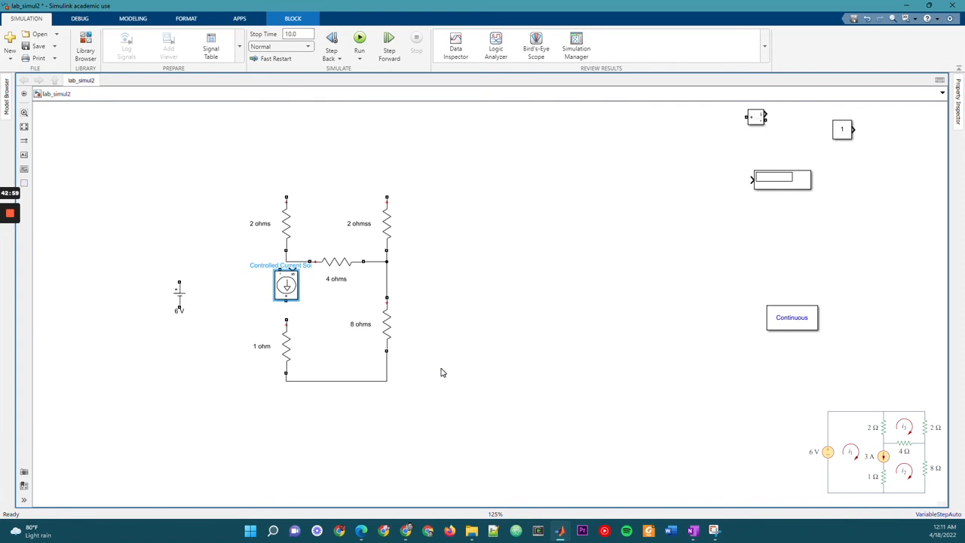
{"action": "left_click_drag", "start_coordinate": [281, 285], "coordinate": [286, 296]}
{"action": "left_click", "coordinate": [317, 334]}
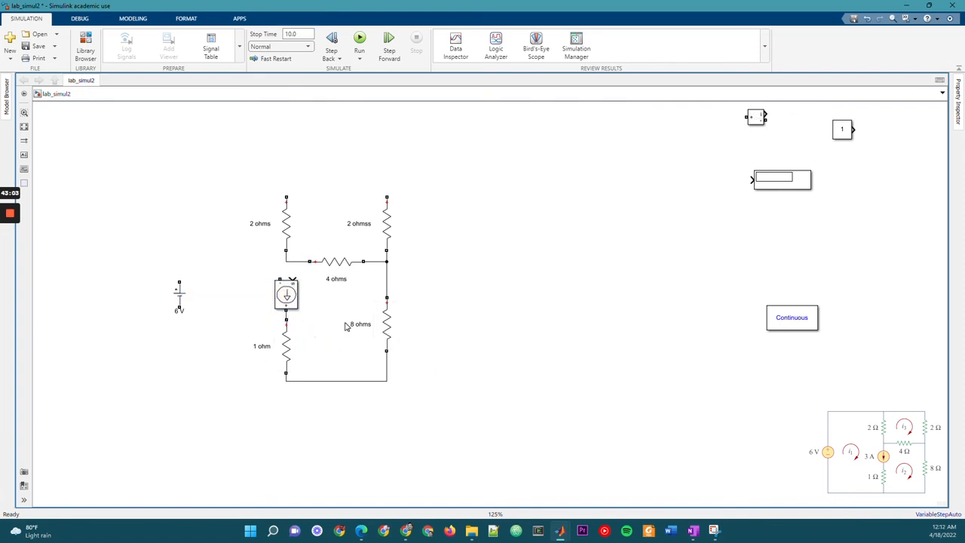
Wire the current source's upper terminal to the 2 ohms/4 ohms node and shift the source slightly right to straighten that connection
{"action": "left_click_drag", "start_coordinate": [286, 278], "coordinate": [286, 262]}
{"action": "left_click_drag", "start_coordinate": [286, 296], "coordinate": [292, 298]}
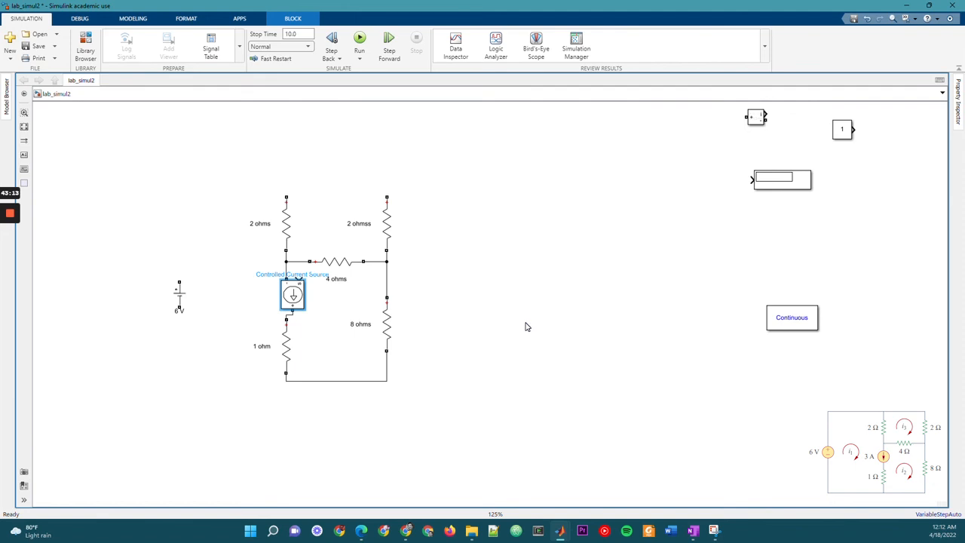
{"action": "left_click", "coordinate": [509, 319]}
Move the constant block to the left of the current source and rename it 3 A
{"action": "left_click_drag", "start_coordinate": [843, 128], "coordinate": [239, 283]}
{"action": "double_click", "coordinate": [235, 295]}
{"action": "type", "text": "3 A"}
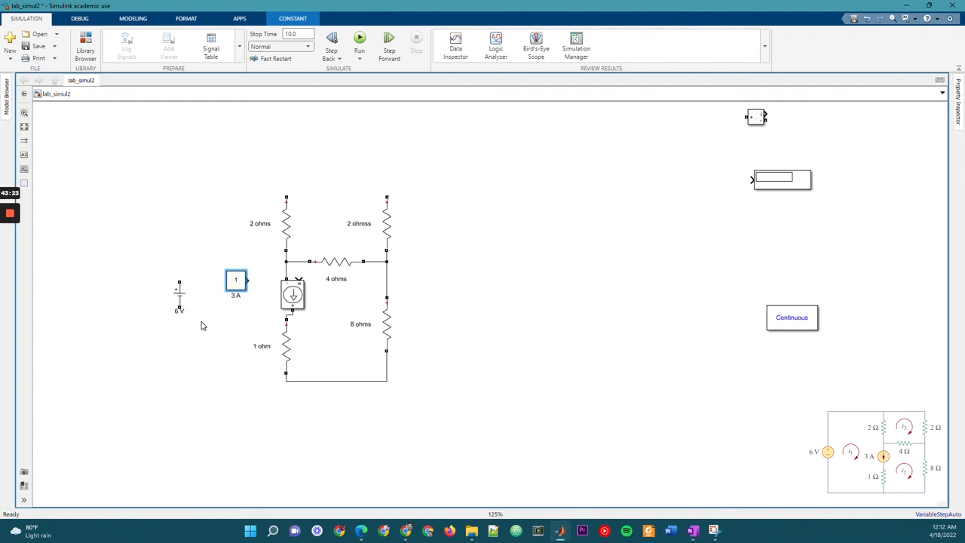
Set the 3 A block's constant value to 3 and connect its output to the current source's control input
{"action": "double_click", "coordinate": [235, 281]}
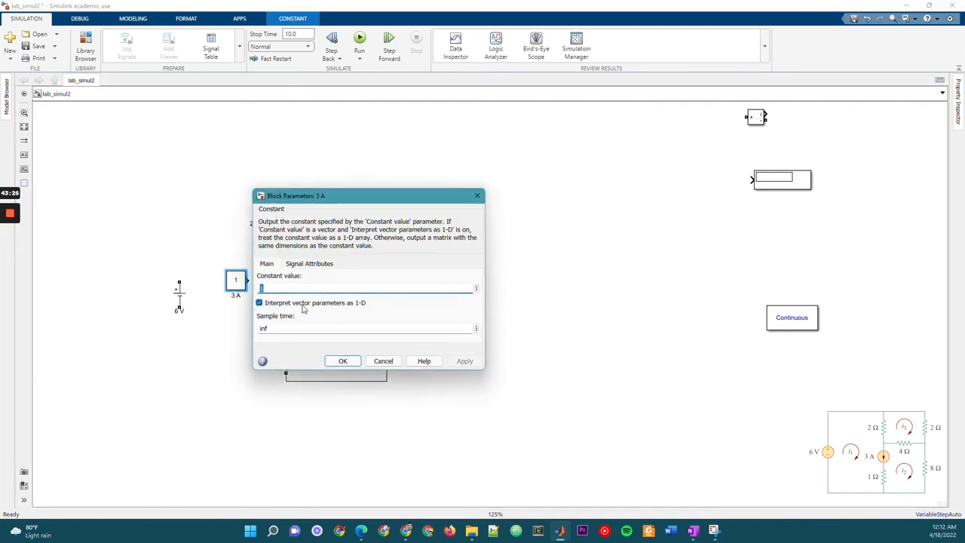
{"action": "type", "text": "3"}
{"action": "left_click", "coordinate": [342, 361]}
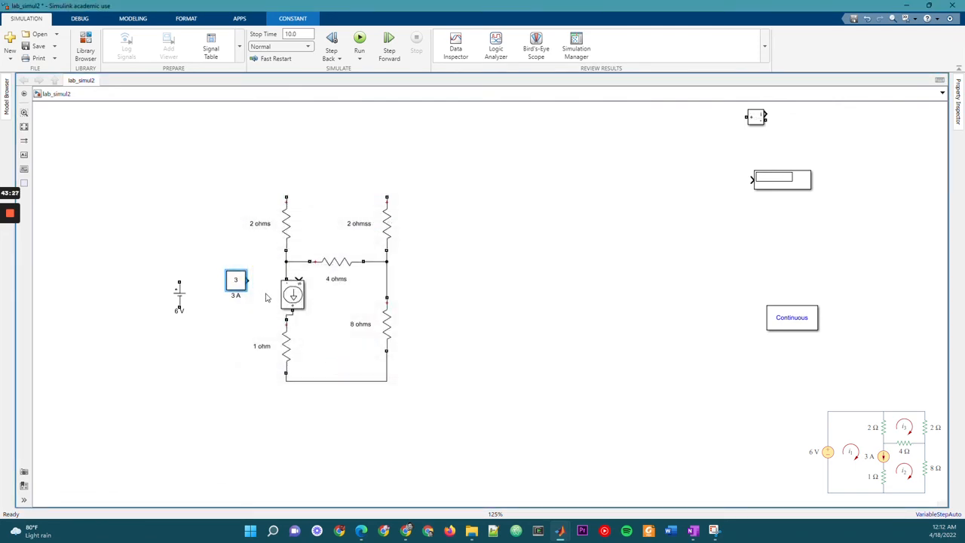
{"action": "left_click_drag", "start_coordinate": [248, 279], "coordinate": [298, 278]}
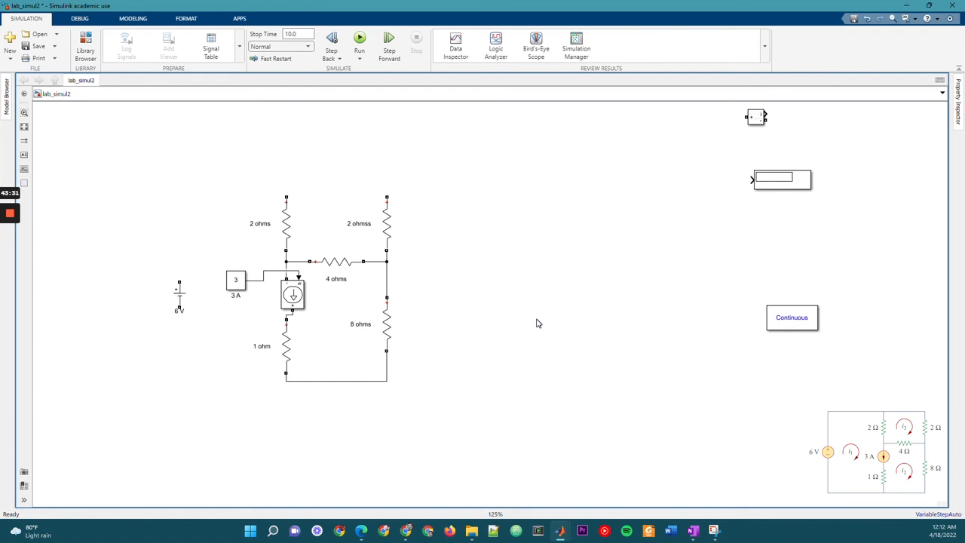
Wire the upper terminals of 2 ohms and 2 ohmss together and connect the 6 V source between the circuit's top and bottom wires
{"action": "mouse_move", "coordinate": [287, 196]}
{"action": "left_mouse_down"}
{"action": "mouse_move", "coordinate": [366, 183]}
{"action": "mouse_move", "coordinate": [386, 195]}
{"action": "left_mouse_up"}
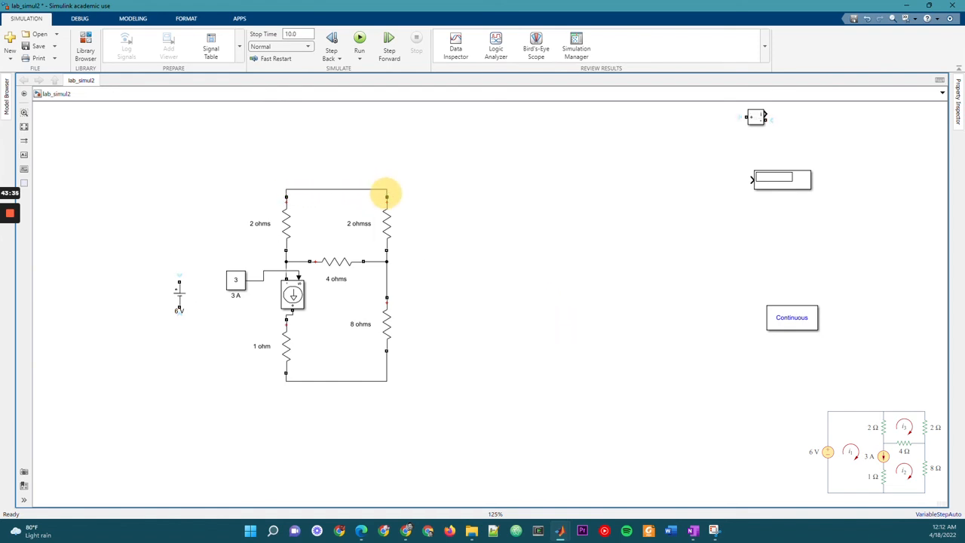
{"action": "left_click", "coordinate": [181, 287]}
{"action": "mouse_move", "coordinate": [180, 282]}
{"action": "left_mouse_down"}
{"action": "mouse_move", "coordinate": [179, 190]}
{"action": "mouse_move", "coordinate": [286, 189]}
{"action": "left_mouse_up"}
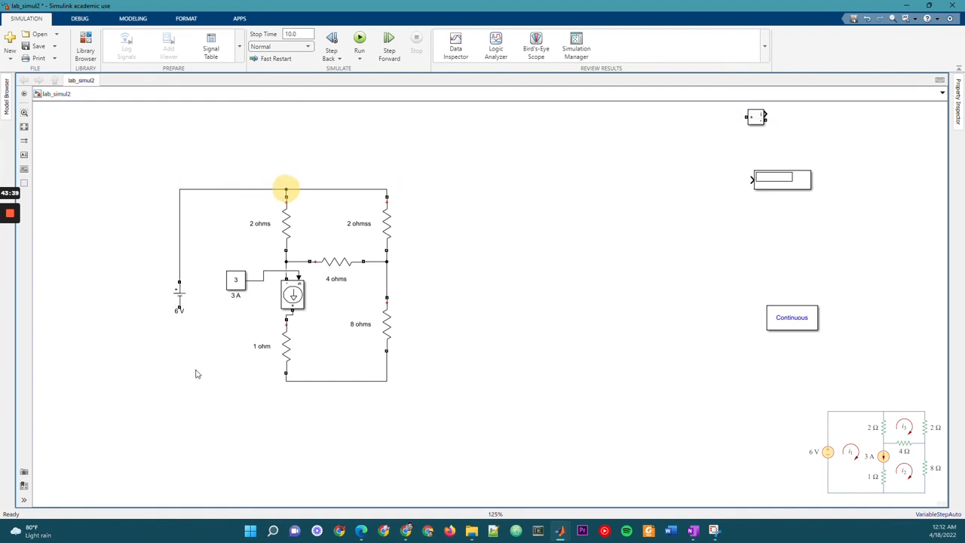
{"action": "mouse_move", "coordinate": [179, 309]}
{"action": "left_mouse_down"}
{"action": "mouse_move", "coordinate": [235, 377]}
{"action": "mouse_move", "coordinate": [286, 380]}
{"action": "left_mouse_up"}
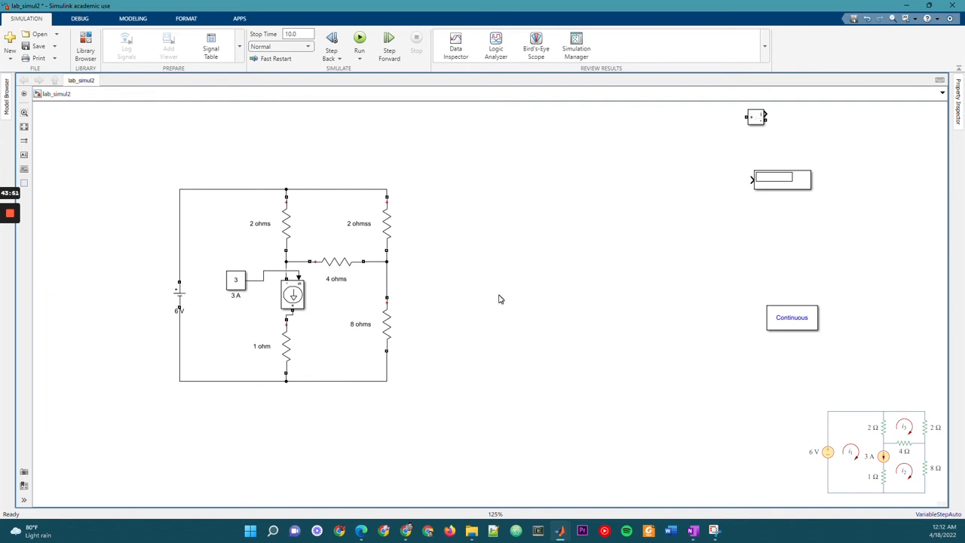
Move the Continuous powergui block above the circuit
{"action": "left_click_drag", "start_coordinate": [801, 314], "coordinate": [333, 129]}
{"action": "left_click", "coordinate": [547, 282]}
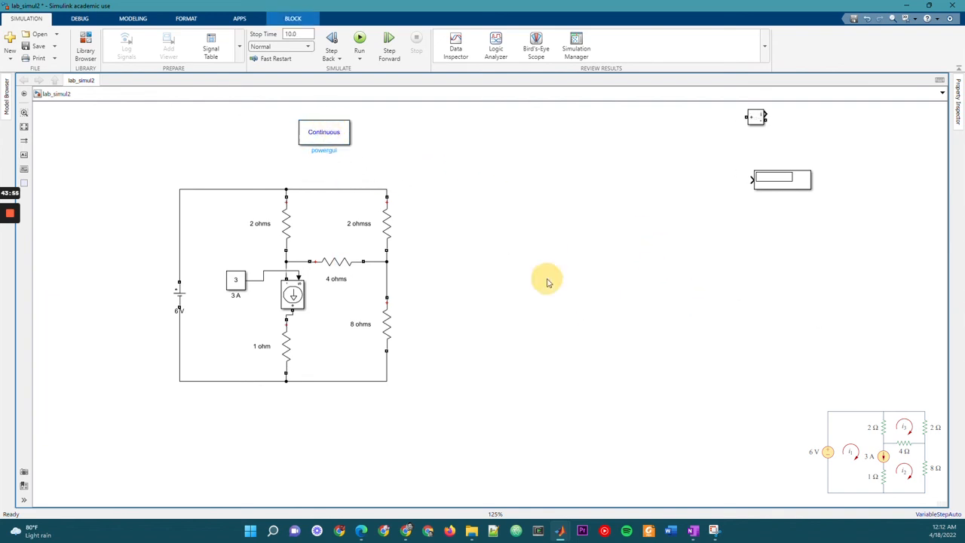
Move the Current Measurement block closer to the circuit, into the empty area to its right
{"action": "scroll", "coordinate": [547, 281], "scroll_direction": "up", "scroll_amount": 1}
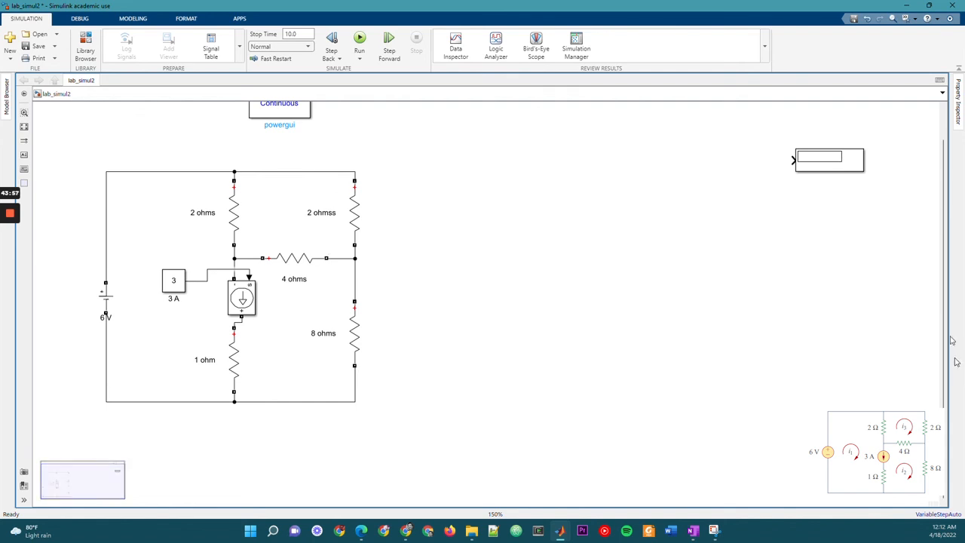
{"action": "scroll", "coordinate": [266, 213], "scroll_direction": "up", "scroll_amount": 1}
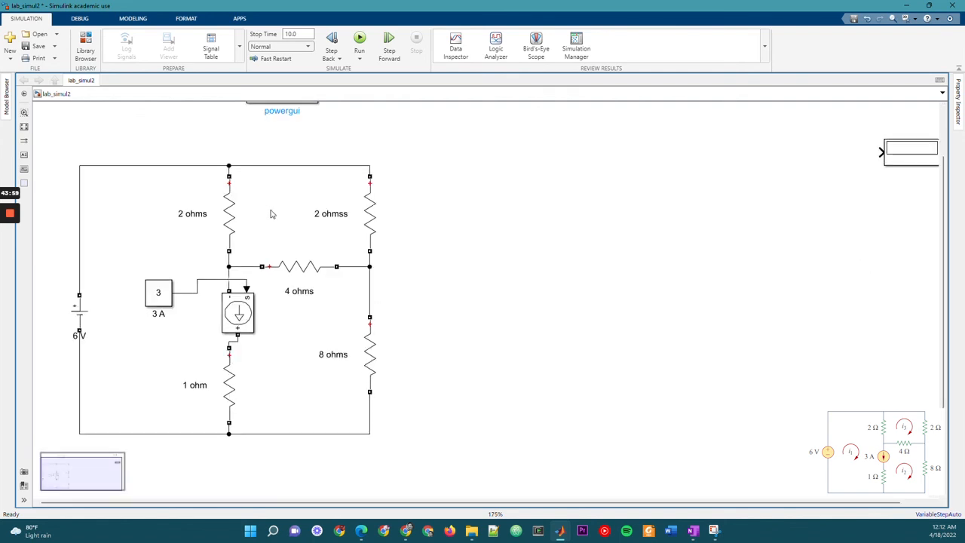
{"action": "mouse_move", "coordinate": [93, 477]}
{"action": "left_mouse_down"}
{"action": "mouse_move", "coordinate": [118, 483]}
{"action": "mouse_move", "coordinate": [80, 470]}
{"action": "left_mouse_up"}
{"action": "scroll", "coordinate": [392, 461], "scroll_direction": "down", "scroll_amount": 2}
{"action": "scroll", "coordinate": [392, 462], "scroll_direction": "up", "scroll_amount": 2}
{"action": "left_click_drag", "start_coordinate": [394, 504], "coordinate": [547, 504]}
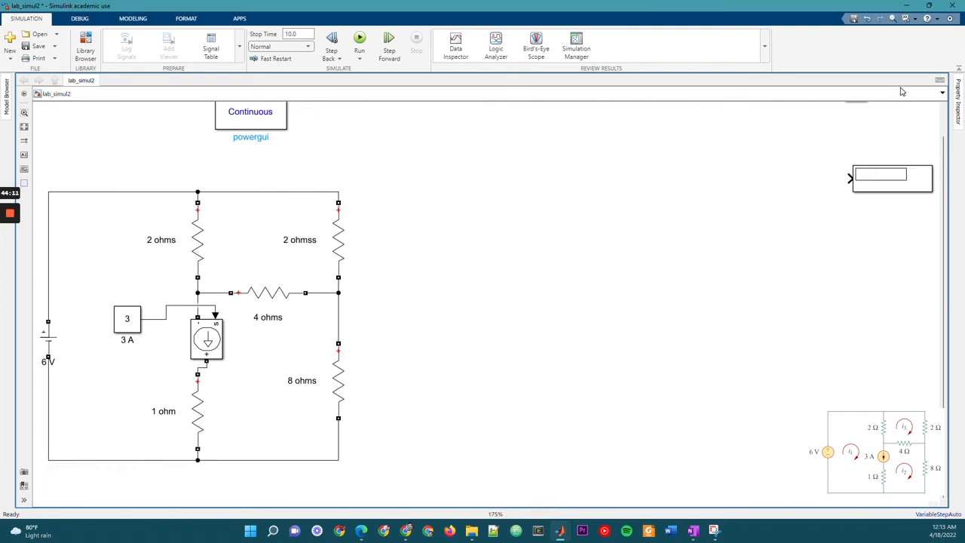
{"action": "left_click_drag", "start_coordinate": [944, 218], "coordinate": [941, 186]}
{"action": "left_click_drag", "start_coordinate": [856, 119], "coordinate": [502, 370]}
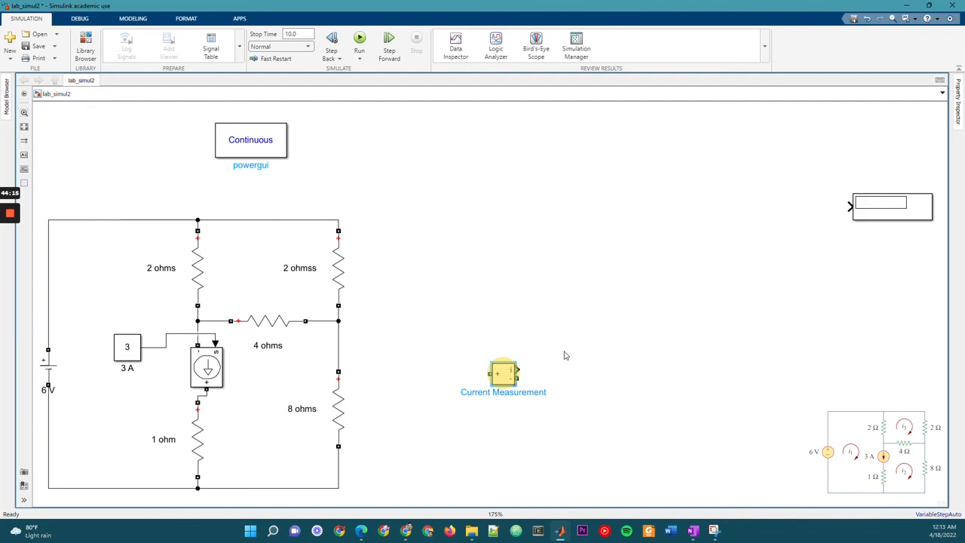
Duplicate the Display and Current Measurement blocks to three each and arrange them in two facing columns right of the circuit
{"action": "left_click", "coordinate": [894, 207]}
{"action": "left_click_drag", "start_coordinate": [919, 217], "coordinate": [667, 369]}
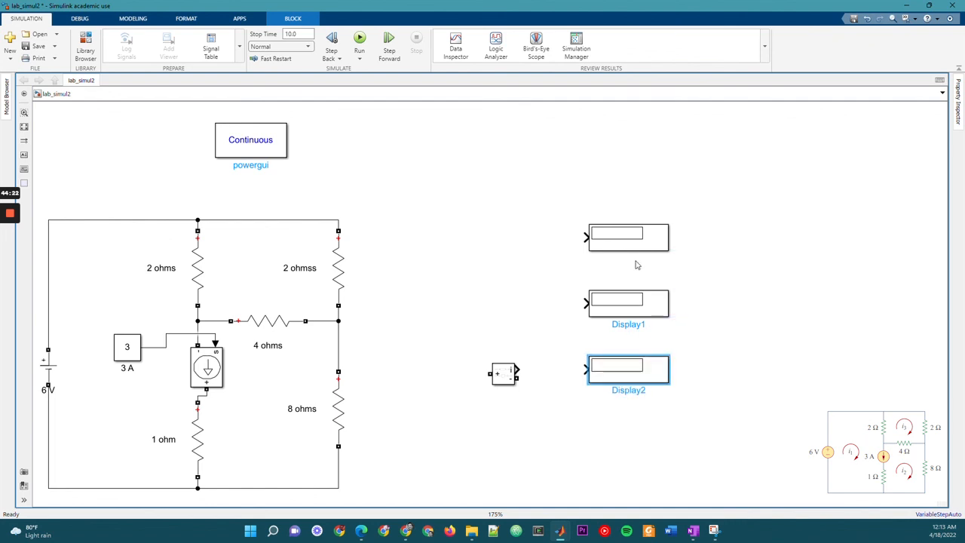
{"action": "left_click", "coordinate": [509, 370]}
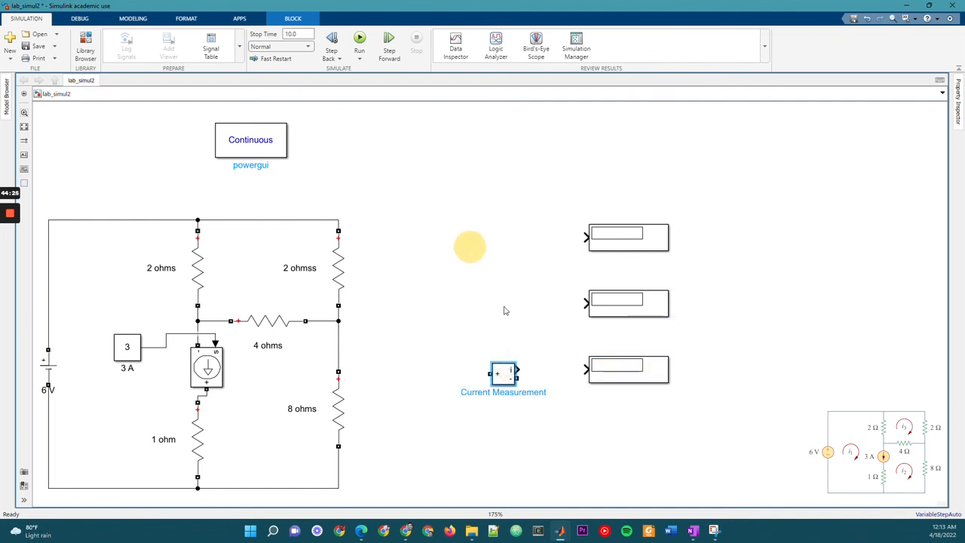
{"action": "mouse_move", "coordinate": [501, 375]}
{"action": "left_mouse_down"}
{"action": "mouse_move", "coordinate": [472, 237]}
{"action": "mouse_move", "coordinate": [487, 373]}
{"action": "left_mouse_up"}
{"action": "left_click_drag", "start_coordinate": [477, 303], "coordinate": [485, 299]}
{"action": "left_click", "coordinate": [541, 393]}
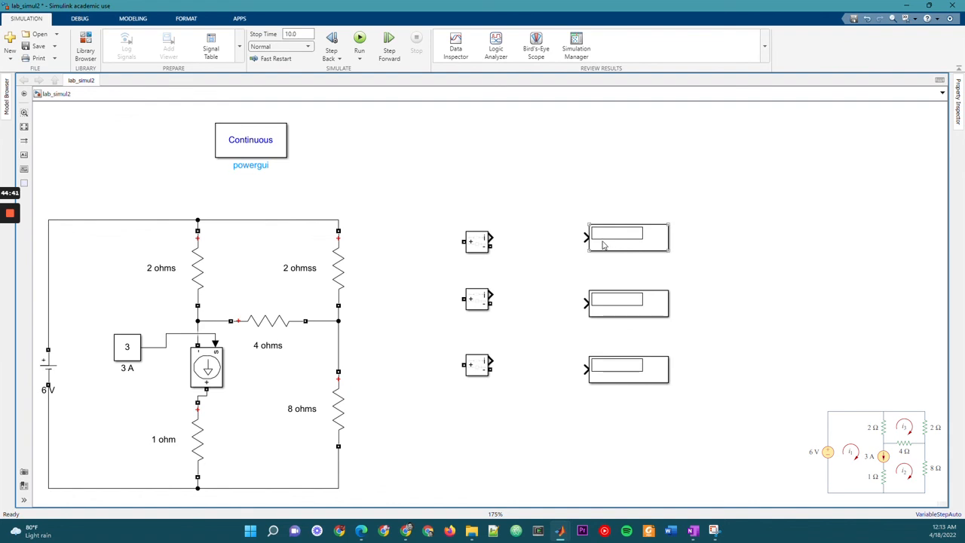
Rename the three current measurement blocks i1, i2 and i3 from top to bottom
{"action": "left_click", "coordinate": [479, 241]}
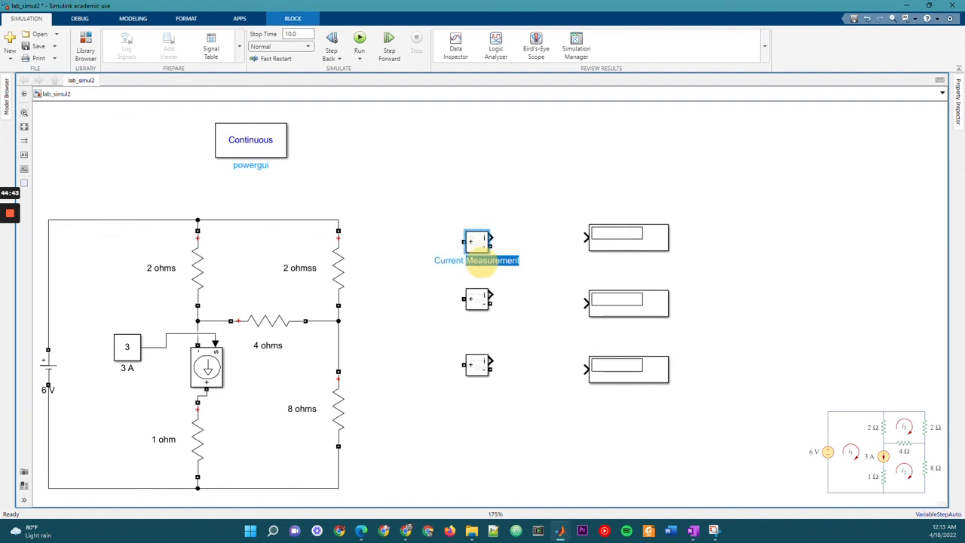
{"action": "double_click", "coordinate": [492, 260]}
{"action": "key", "text": "ctrl+a"}
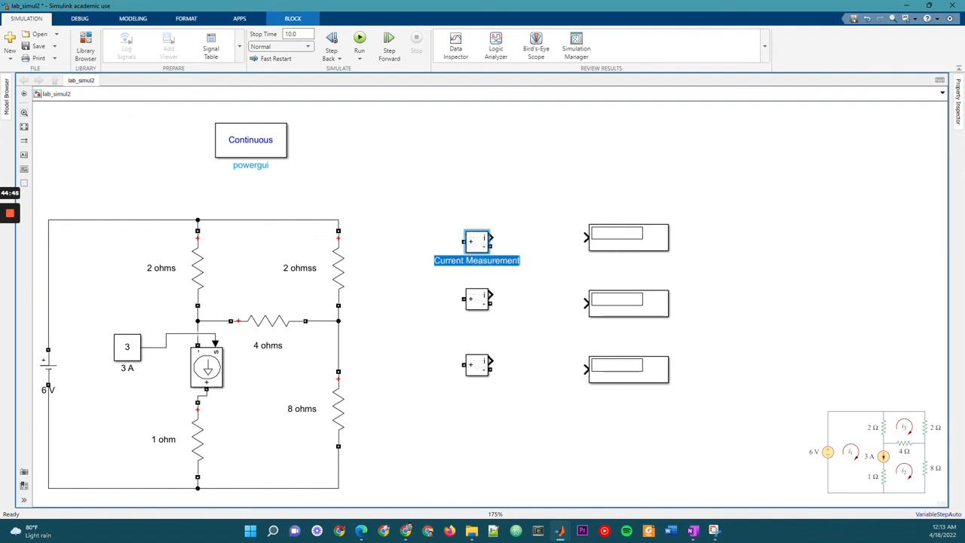
{"action": "type", "text": "i1"}
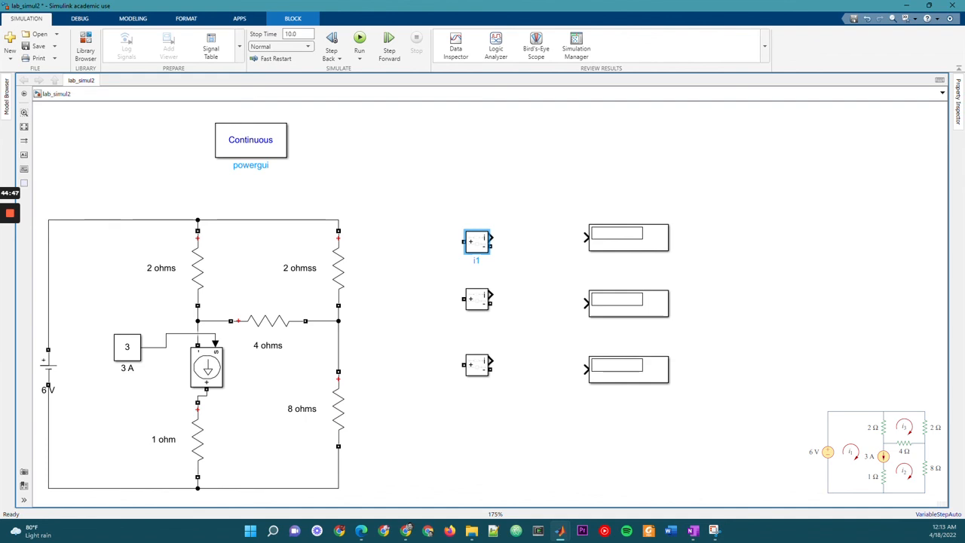
{"action": "left_click", "coordinate": [482, 299]}
{"action": "double_click", "coordinate": [494, 317]}
{"action": "key", "text": "ctrl+a"}
{"action": "type", "text": "i2"}
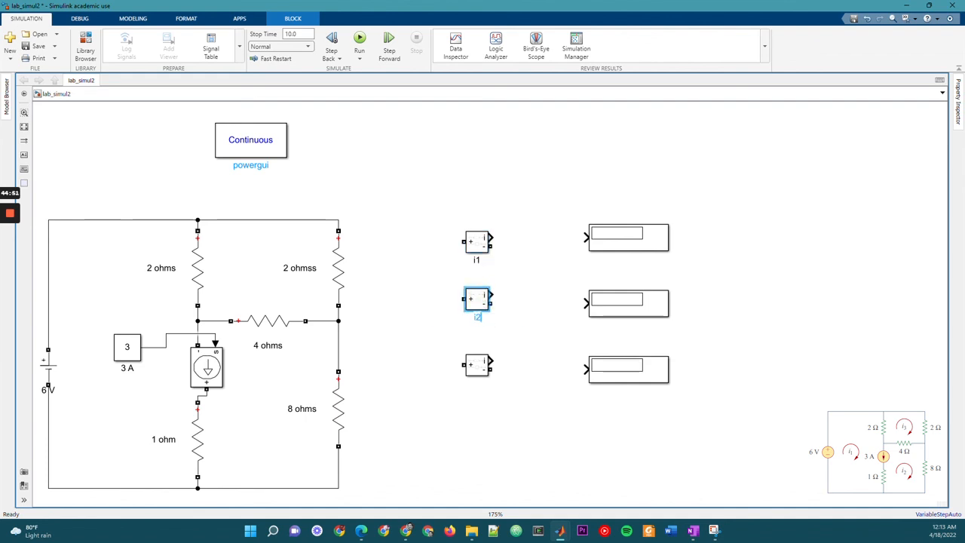
{"action": "left_click", "coordinate": [476, 365]}
{"action": "double_click", "coordinate": [490, 384]}
{"action": "key", "text": "ctrl+a"}
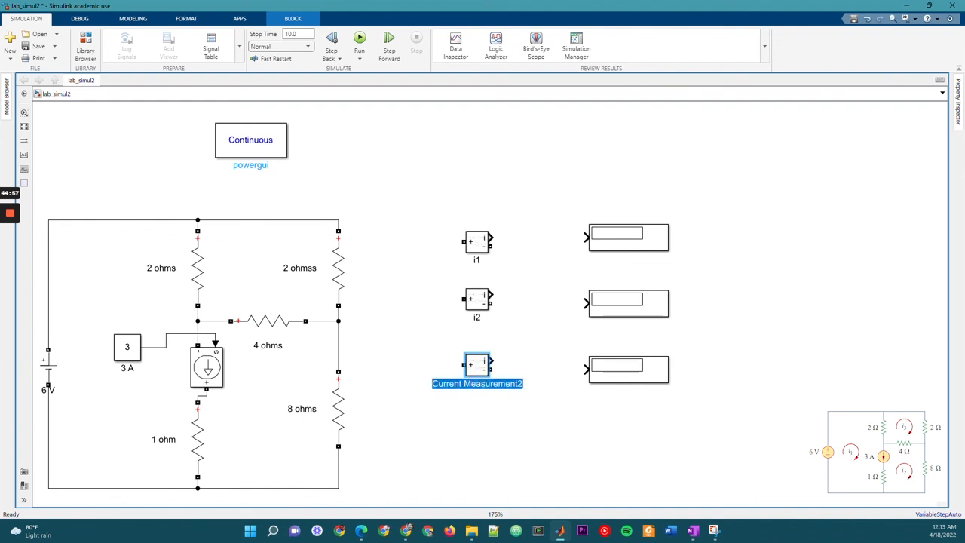
{"action": "type", "text": "i3"}
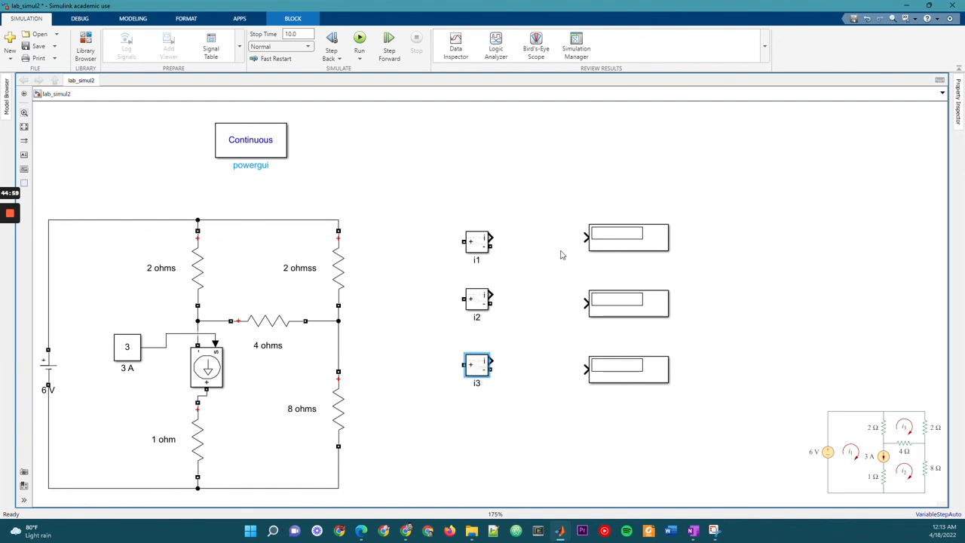
Rename the three display blocks i1 reading, i2 reading and i3 reading from top to bottom
{"action": "left_click", "coordinate": [656, 240]}
{"action": "double_click", "coordinate": [641, 258]}
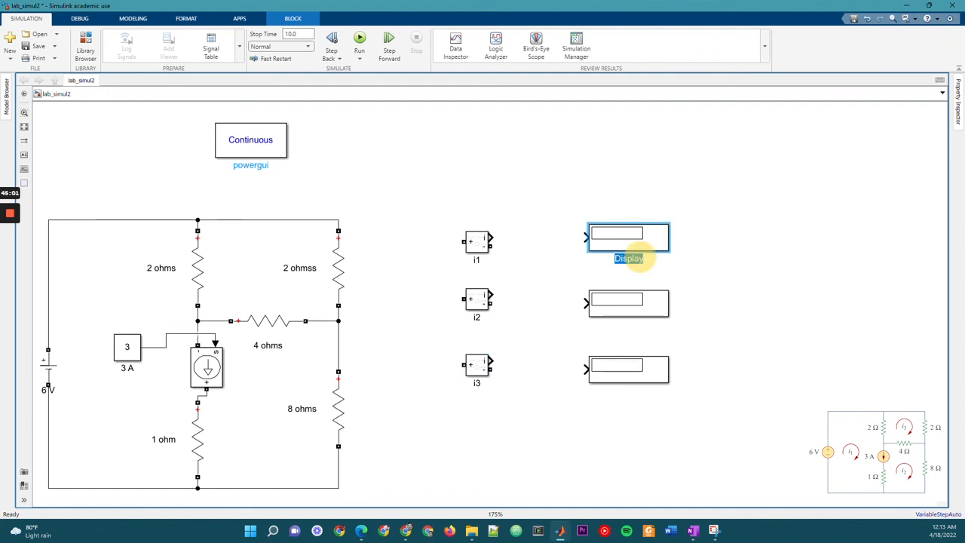
{"action": "key", "text": "BackSpace"}
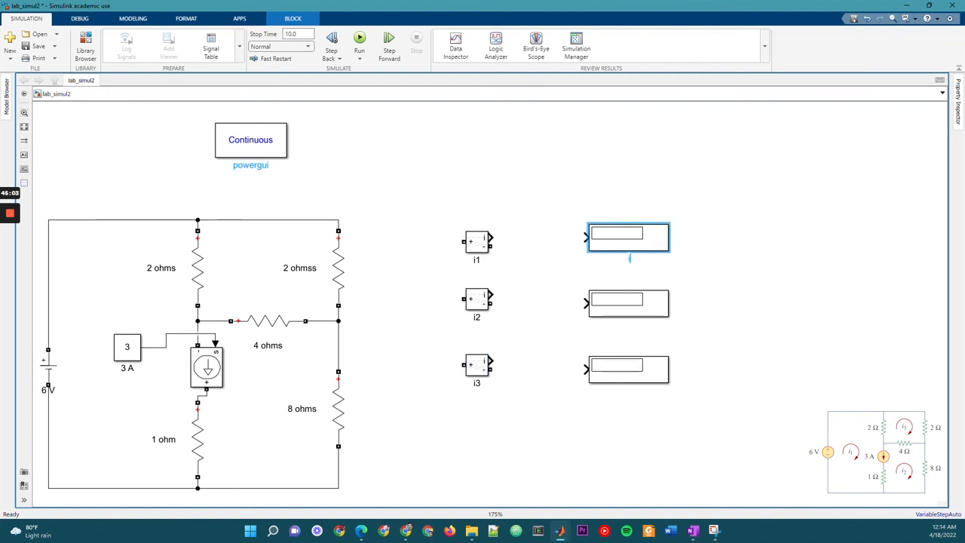
{"action": "type", "text": "i1 reading"}
{"action": "left_click", "coordinate": [645, 303]}
{"action": "double_click", "coordinate": [627, 324]}
{"action": "type", "text": "i2 reading"}
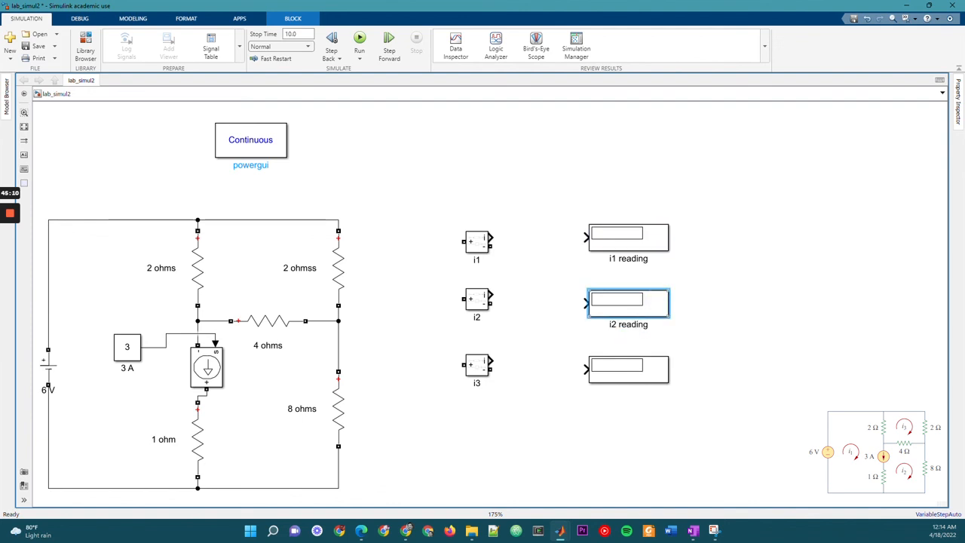
{"action": "left_click", "coordinate": [657, 369]}
{"action": "double_click", "coordinate": [637, 391]}
{"action": "type", "text": "i3 reading"}
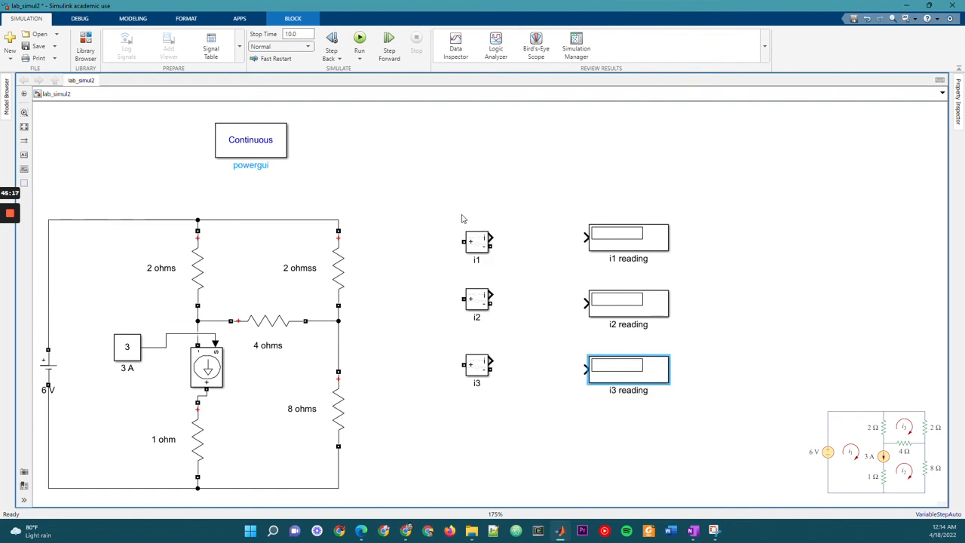
Insert the i1 current measurement in series in the top wire between the 6 V source and the 2 ohms resistor
{"action": "left_click_drag", "start_coordinate": [452, 216], "coordinate": [487, 392]}
{"action": "left_click", "coordinate": [511, 240]}
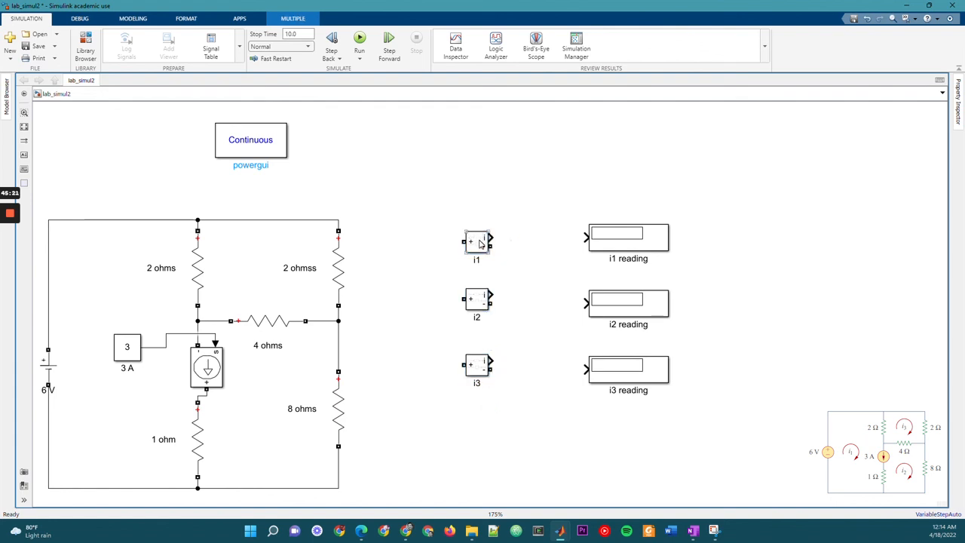
{"action": "left_click_drag", "start_coordinate": [480, 241], "coordinate": [445, 229]}
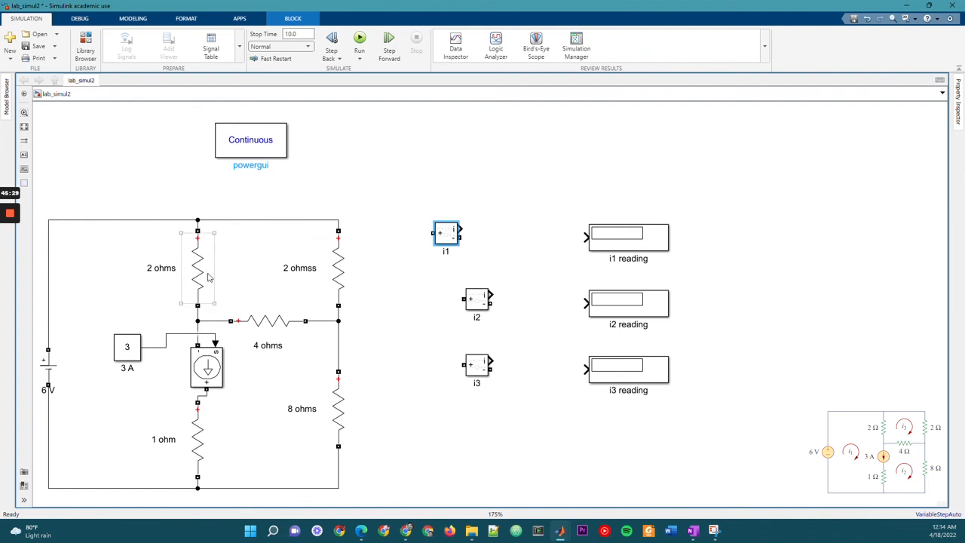
{"action": "left_click_drag", "start_coordinate": [451, 235], "coordinate": [113, 193]}
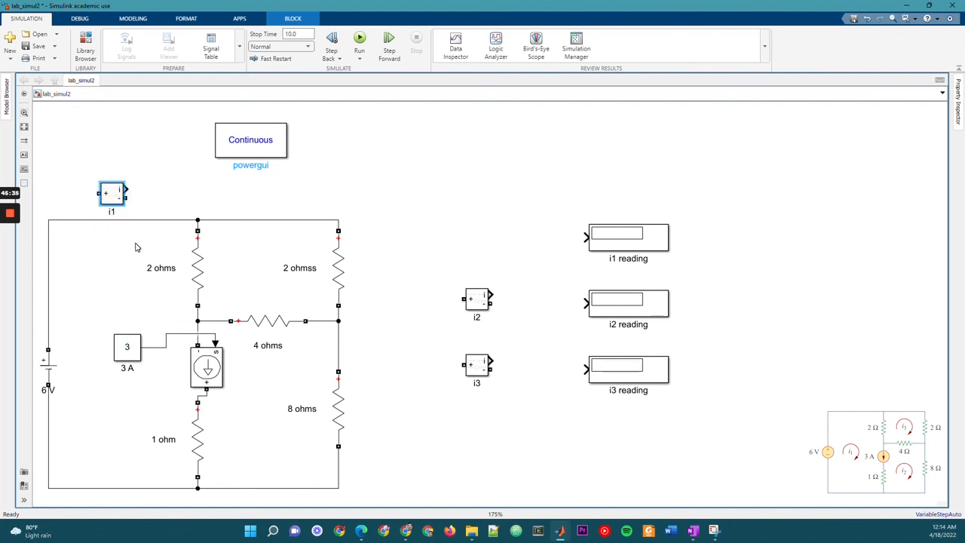
{"action": "mouse_move", "coordinate": [99, 193]}
{"action": "left_mouse_down"}
{"action": "mouse_move", "coordinate": [58, 209]}
{"action": "mouse_move", "coordinate": [65, 219]}
{"action": "left_mouse_up"}
{"action": "left_click_drag", "start_coordinate": [126, 197], "coordinate": [143, 220]}
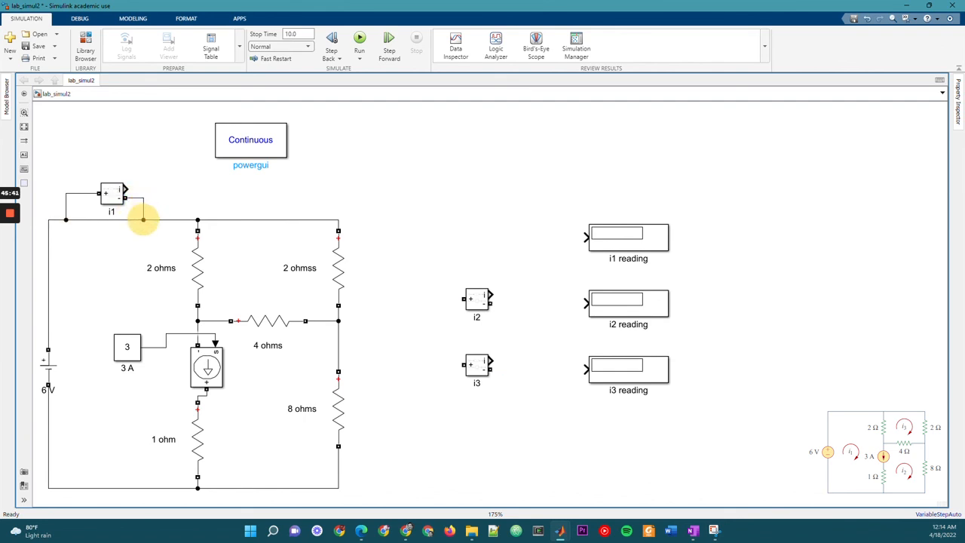
{"action": "left_click", "coordinate": [90, 220]}
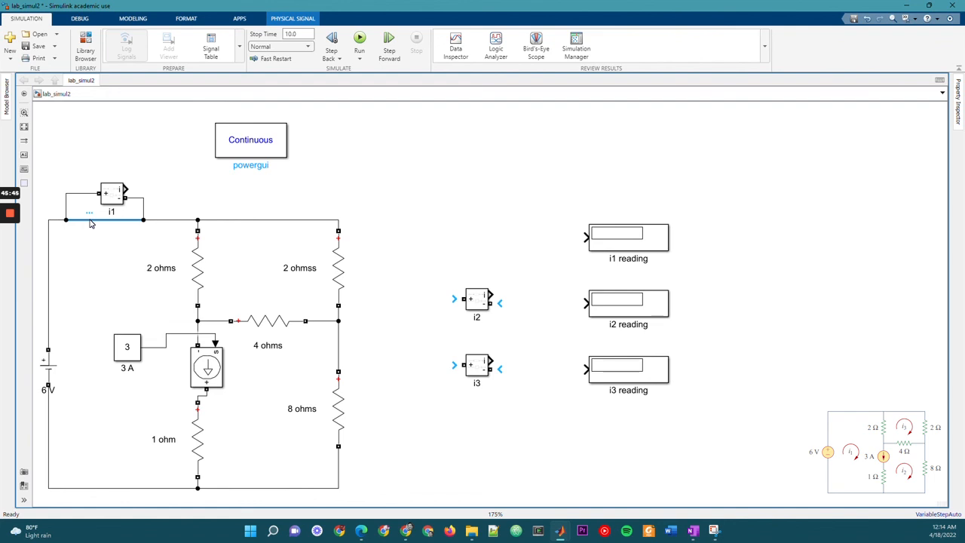
{"action": "left_click_drag", "start_coordinate": [118, 194], "coordinate": [117, 224]}
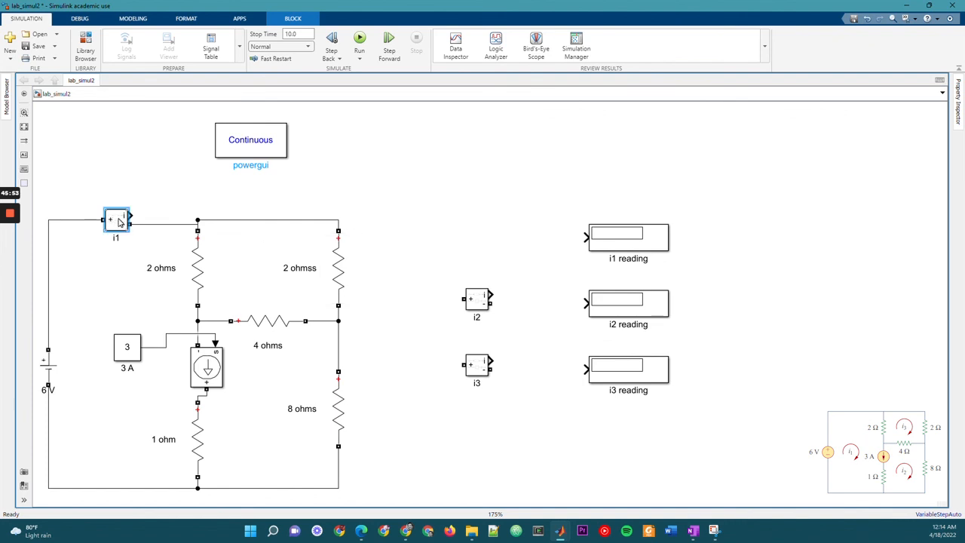
{"action": "left_click_drag", "start_coordinate": [118, 220], "coordinate": [116, 217]}
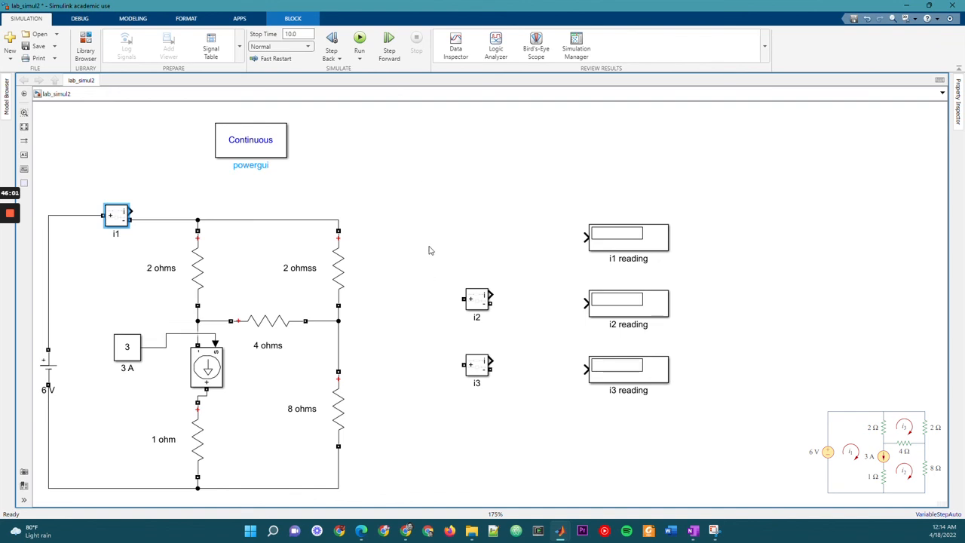
Insert the i2 current measurement in series in the top wire between the 2 ohms and 2 ohmss resistors
{"action": "mouse_move", "coordinate": [481, 301]}
{"action": "left_mouse_down"}
{"action": "mouse_move", "coordinate": [340, 210]}
{"action": "mouse_move", "coordinate": [273, 190]}
{"action": "mouse_move", "coordinate": [243, 195]}
{"action": "mouse_move", "coordinate": [232, 214]}
{"action": "left_mouse_up"}
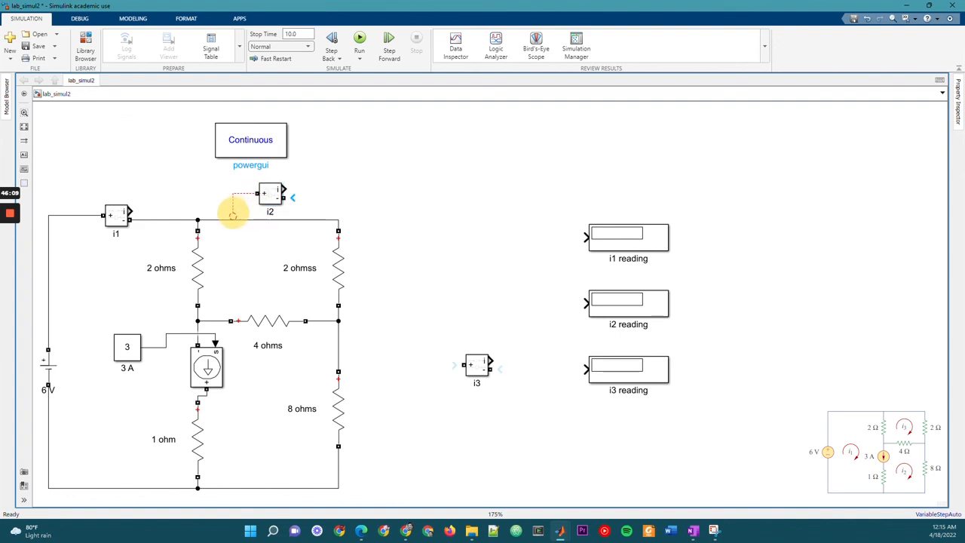
{"action": "mouse_move", "coordinate": [232, 214]}
{"action": "left_mouse_down"}
{"action": "mouse_move", "coordinate": [233, 201]}
{"action": "mouse_move", "coordinate": [234, 219]}
{"action": "left_mouse_up"}
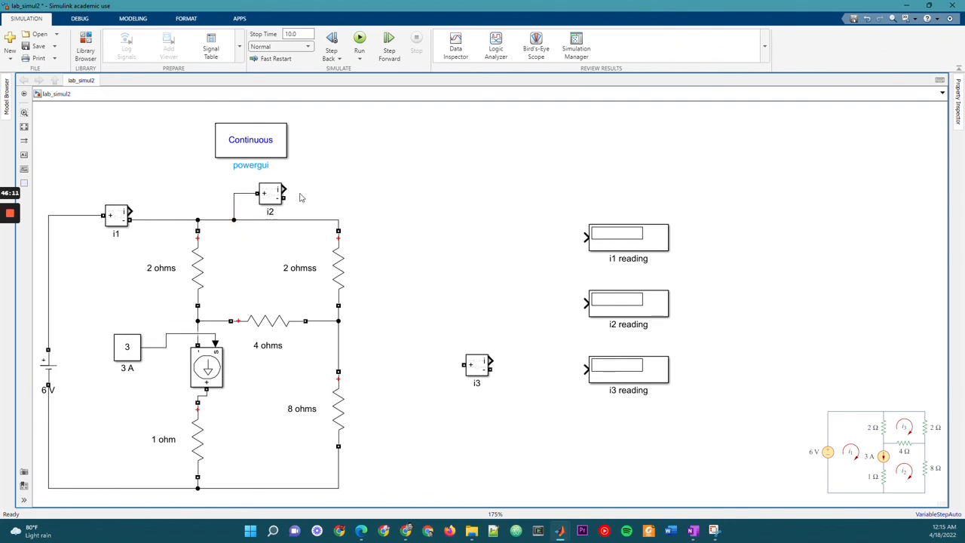
{"action": "left_click_drag", "start_coordinate": [283, 199], "coordinate": [296, 219]}
{"action": "left_click", "coordinate": [276, 221]}
{"action": "key", "text": "Delete"}
{"action": "left_click_drag", "start_coordinate": [275, 197], "coordinate": [277, 219]}
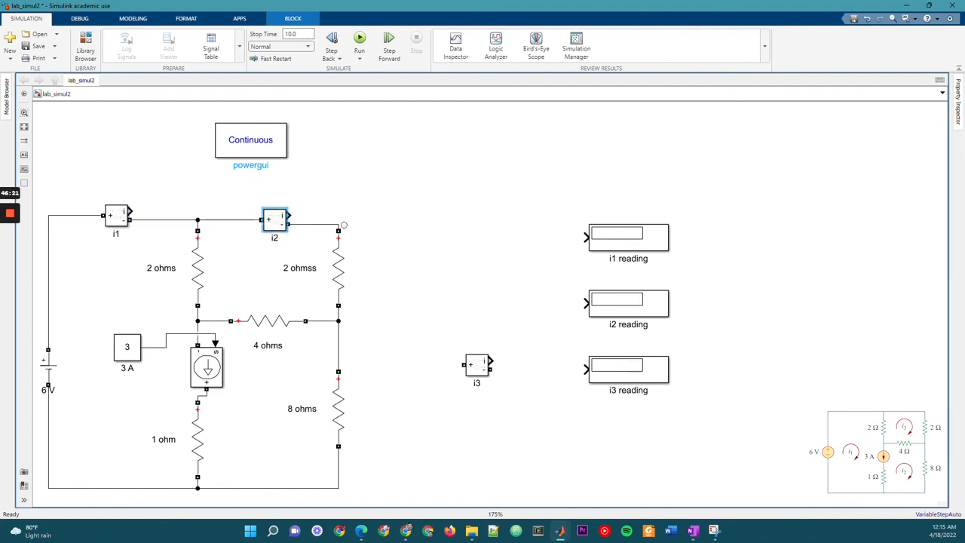
{"action": "left_click", "coordinate": [448, 234]}
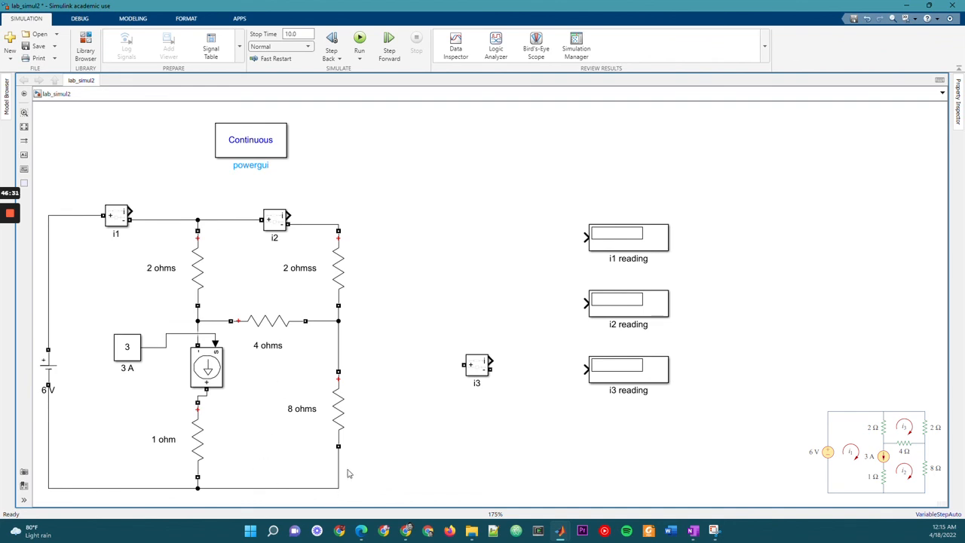
Rotate the i3 current measurement to vertical and wire it in series between the 8 ohms resistor and the bottom wire
{"action": "left_click_drag", "start_coordinate": [478, 370], "coordinate": [387, 450]}
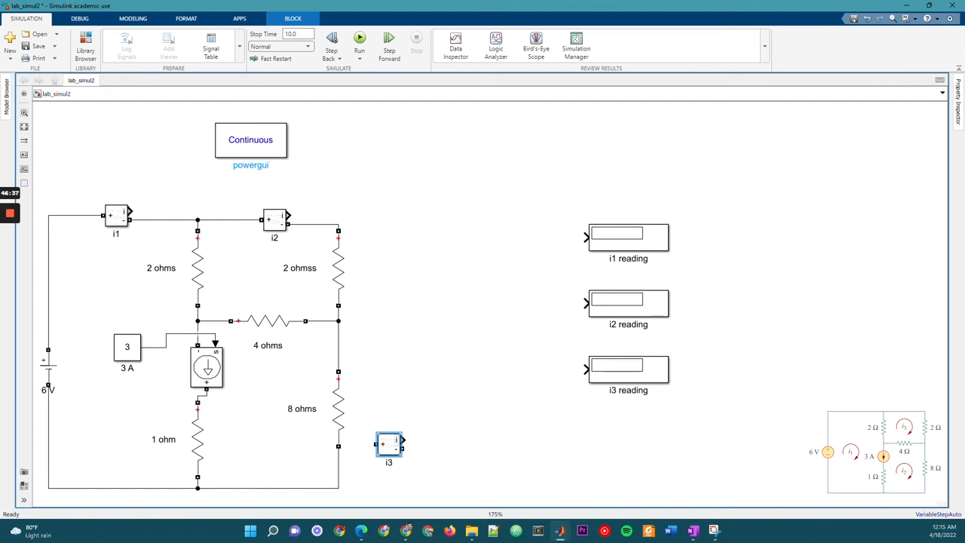
{"action": "key", "text": "ctrl+r"}
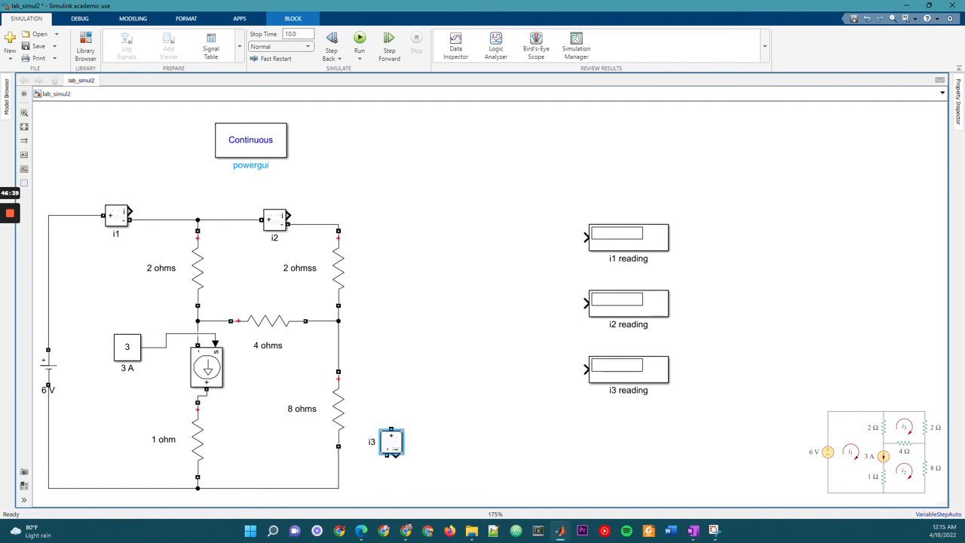
{"action": "left_click_drag", "start_coordinate": [394, 442], "coordinate": [339, 479]}
{"action": "left_click", "coordinate": [337, 467]}
{"action": "left_click", "coordinate": [339, 470]}
{"action": "key", "text": "Delete"}
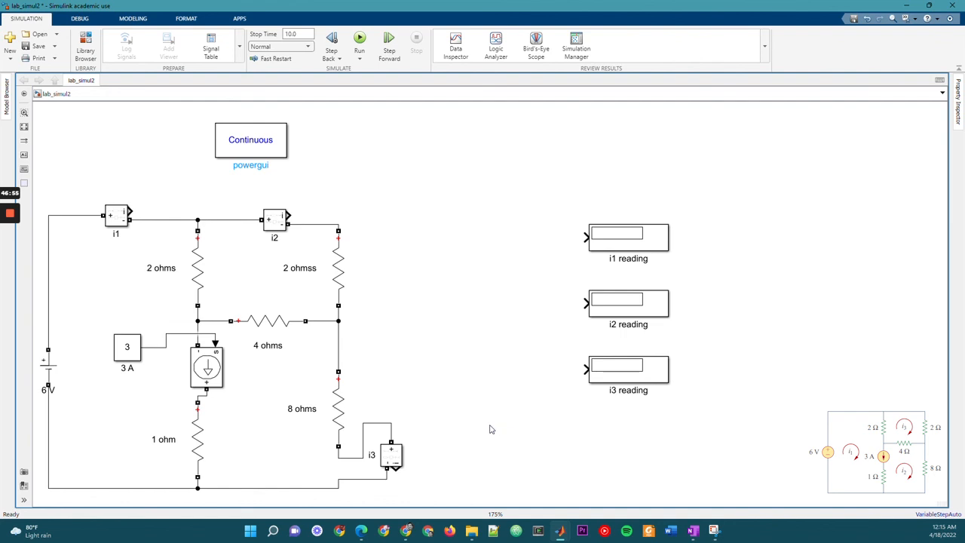
{"action": "left_click", "coordinate": [399, 456]}
Wire the signal outputs of the i1, i2 and i3 current measurements to the i1, i2 and i3 reading displays respectively
{"action": "left_click_drag", "start_coordinate": [130, 211], "coordinate": [585, 238]}
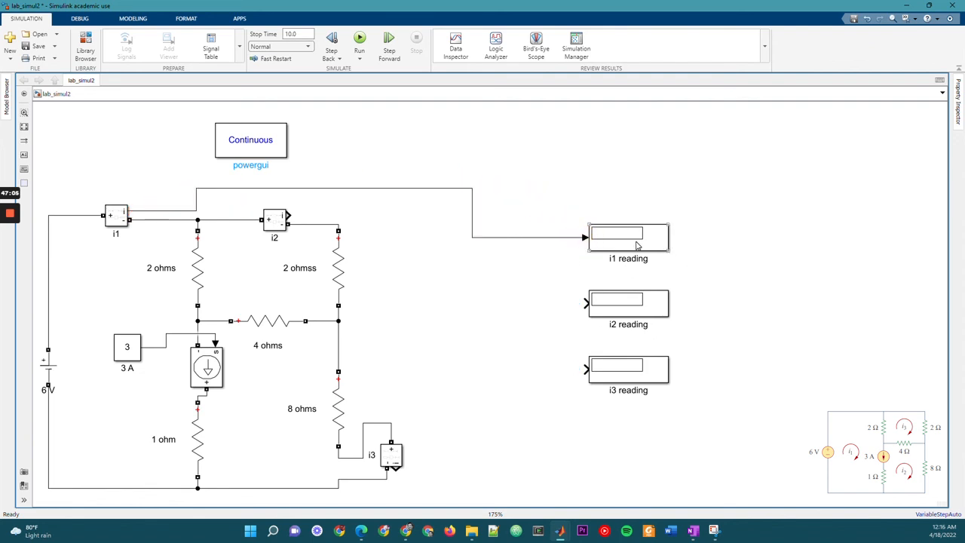
{"action": "left_click_drag", "start_coordinate": [287, 217], "coordinate": [585, 303]}
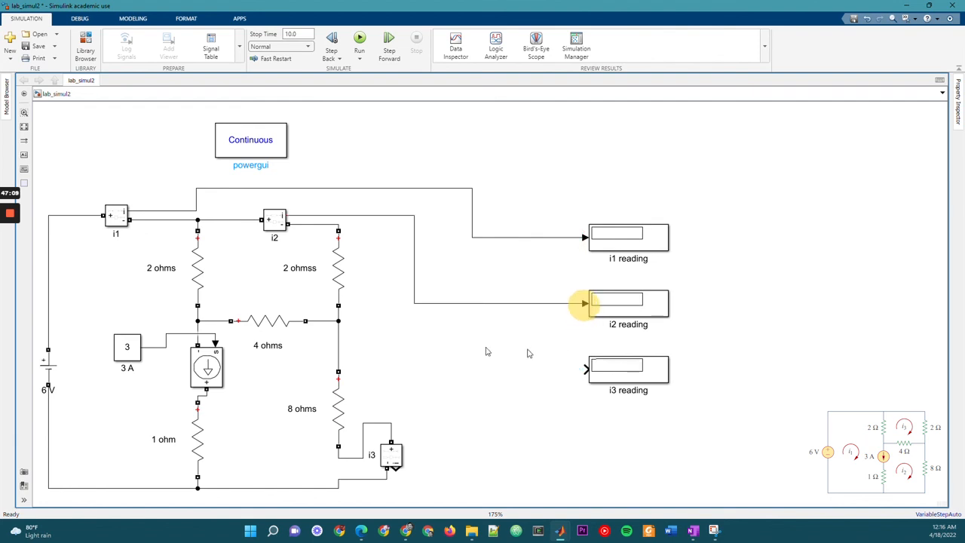
{"action": "mouse_move", "coordinate": [393, 468]}
{"action": "left_mouse_down"}
{"action": "mouse_move", "coordinate": [414, 470]}
{"action": "mouse_move", "coordinate": [378, 498]}
{"action": "mouse_move", "coordinate": [567, 395]}
{"action": "left_mouse_up"}
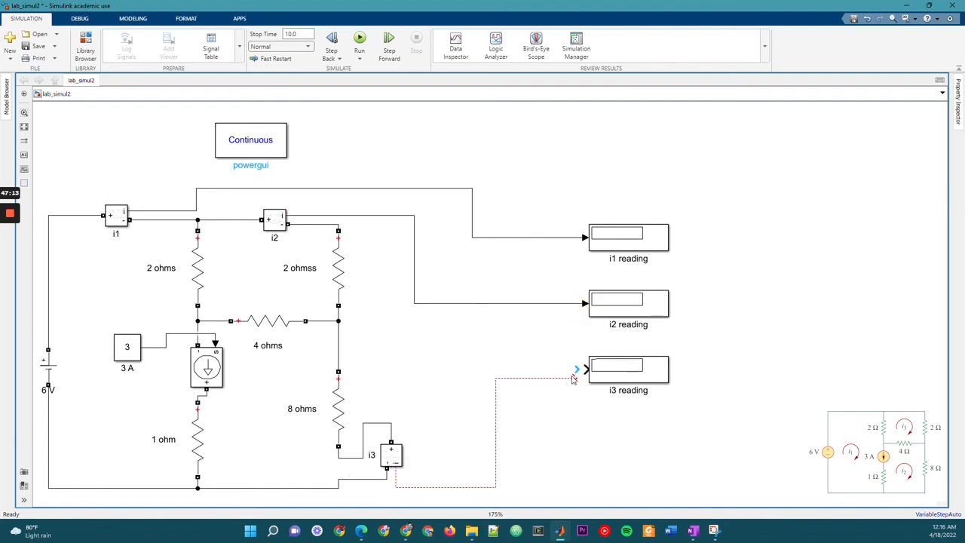
{"action": "left_click", "coordinate": [576, 371]}
{"action": "left_click", "coordinate": [573, 373]}
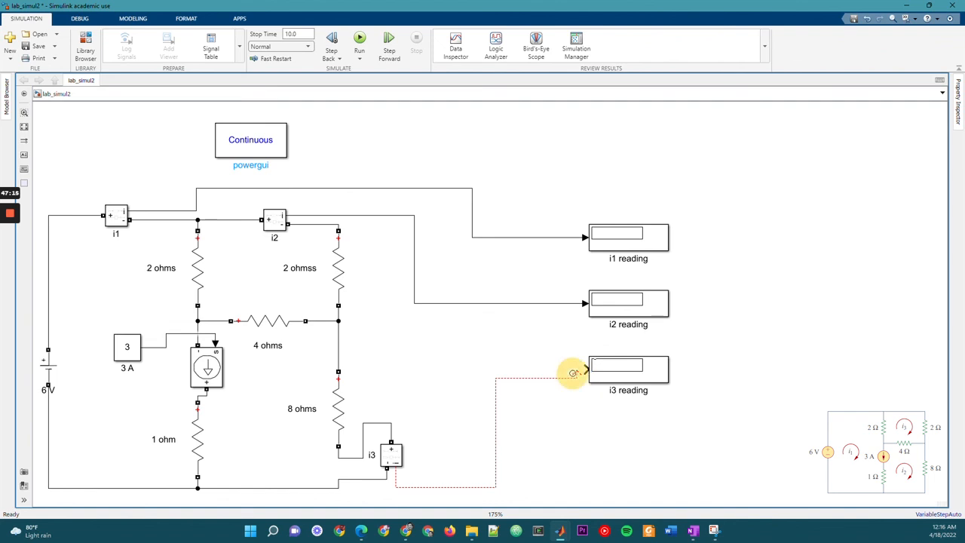
{"action": "left_click", "coordinate": [574, 372]}
{"action": "left_click", "coordinate": [577, 368]}
{"action": "left_click", "coordinate": [655, 466]}
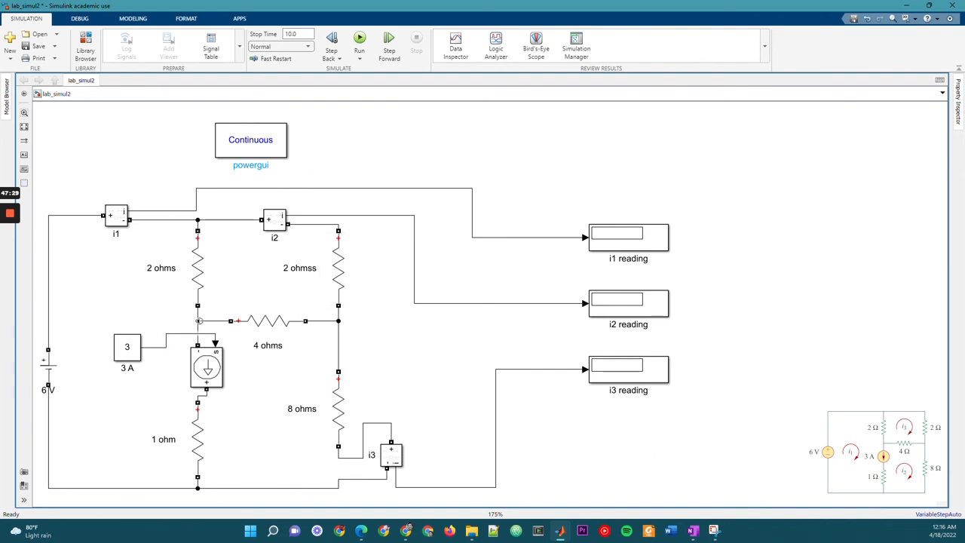
Set the amplitude of the 6 V DC voltage source to 6 V
{"action": "left_click", "coordinate": [49, 368]}
{"action": "double_click", "coordinate": [48, 368]}
{"action": "double_click", "coordinate": [129, 368]}
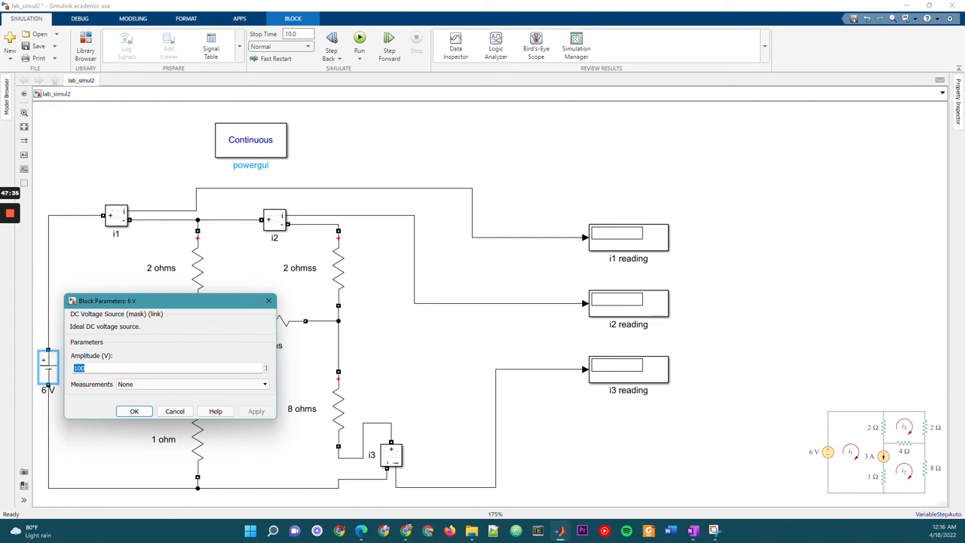
{"action": "type", "text": "6V"}
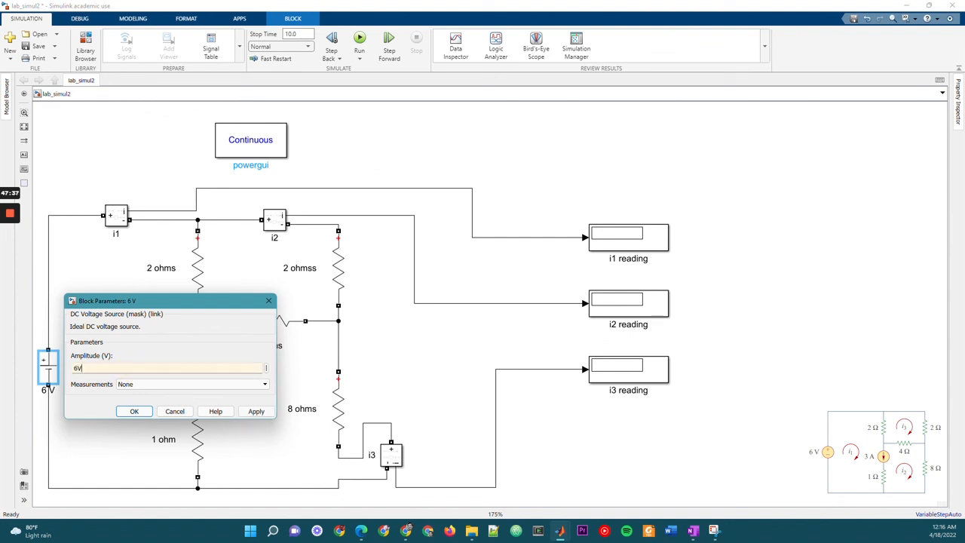
{"action": "type", "text": "\\"}
{"action": "left_click", "coordinate": [134, 411]}
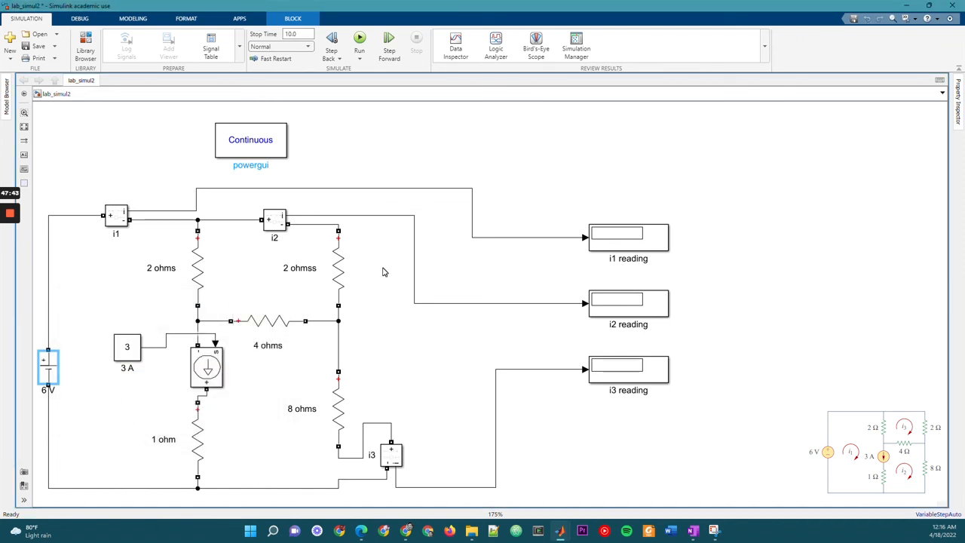
Switch to OneNote and review the handwritten mesh analysis answers for i1, i2 and i3 beside the 6 V and 3 A circuit
{"action": "key", "text": "alt+Tab"}
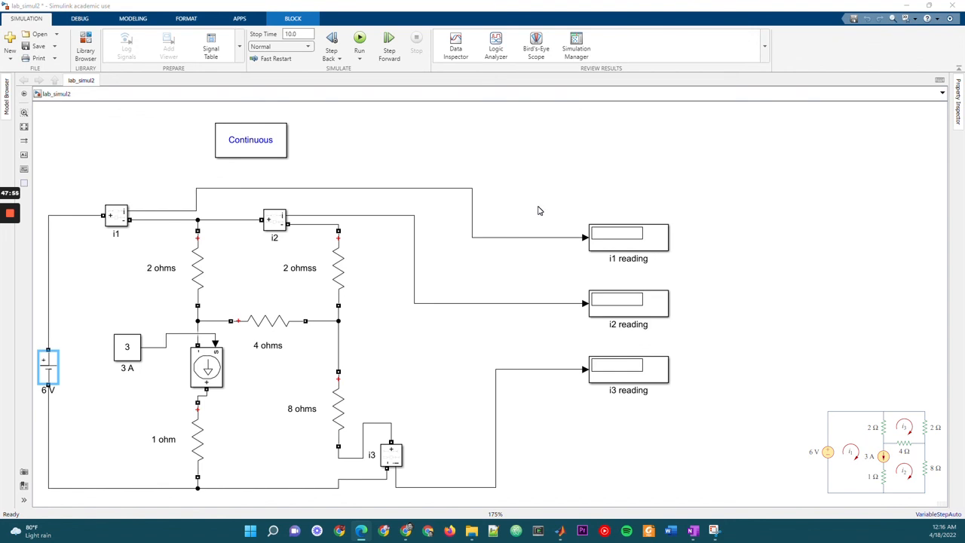
{"action": "left_click", "coordinate": [692, 530]}
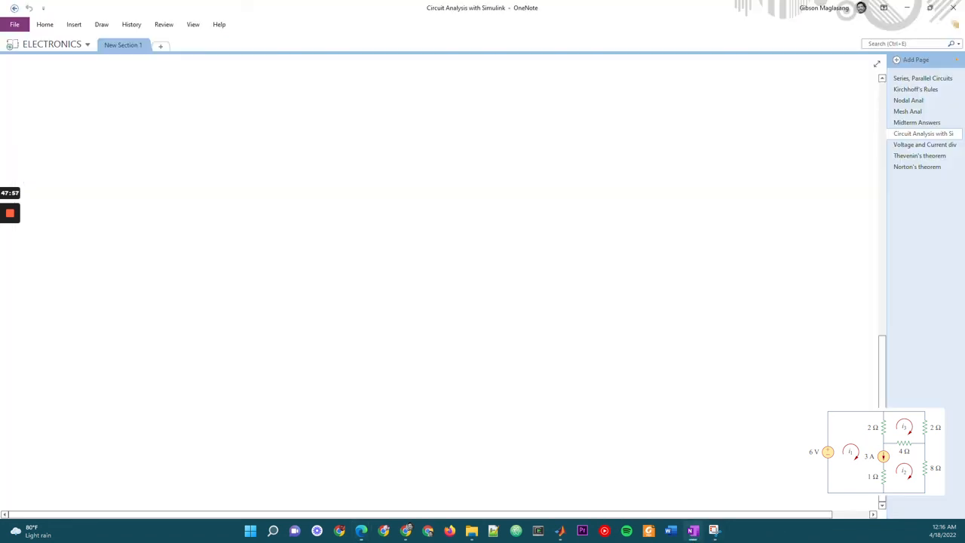
{"action": "scroll", "coordinate": [814, 385], "scroll_direction": "up", "scroll_amount": 10}
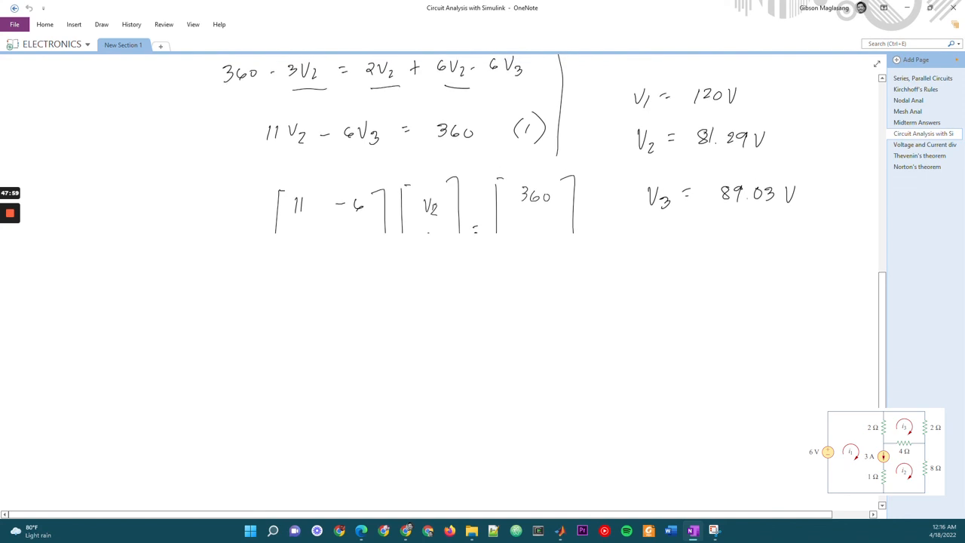
{"action": "scroll", "coordinate": [441, 279], "scroll_direction": "up", "scroll_amount": 4}
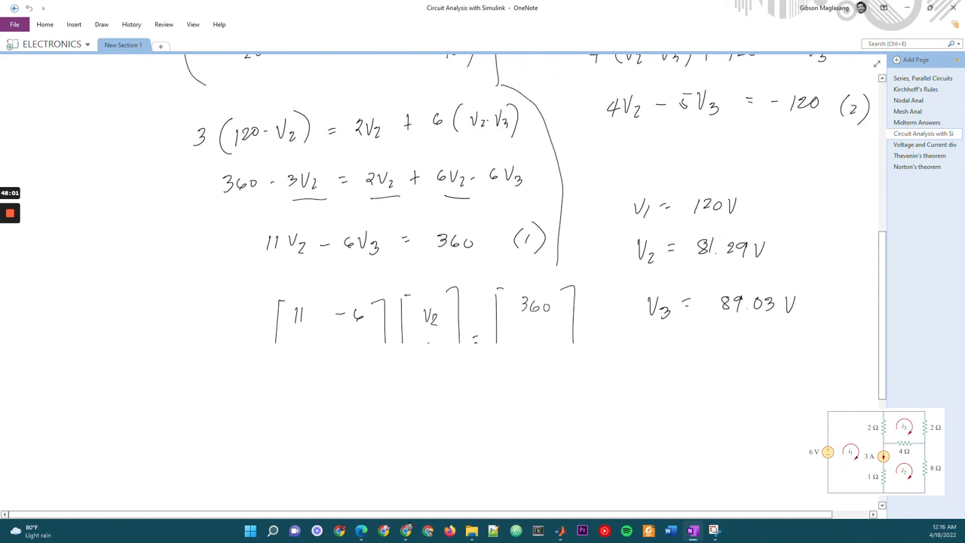
{"action": "scroll", "coordinate": [441, 279], "scroll_direction": "down", "scroll_amount": 6}
{"action": "scroll", "coordinate": [814, 399], "scroll_direction": "down", "scroll_amount": 1}
{"action": "scroll", "coordinate": [815, 399], "scroll_direction": "up", "scroll_amount": 4}
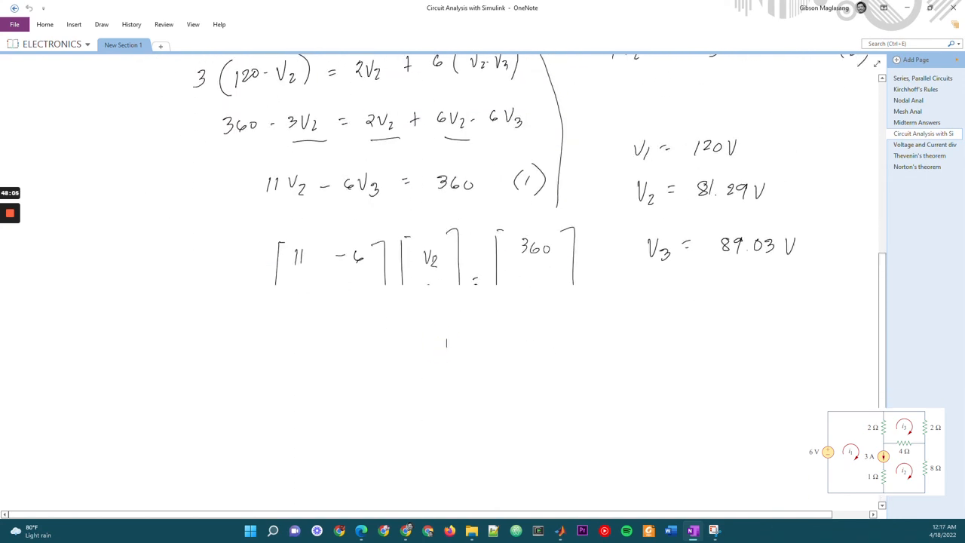
{"action": "scroll", "coordinate": [453, 286], "scroll_direction": "down", "scroll_amount": 3}
{"action": "left_click", "coordinate": [261, 288]}
{"action": "key", "text": "ctrl+v"}
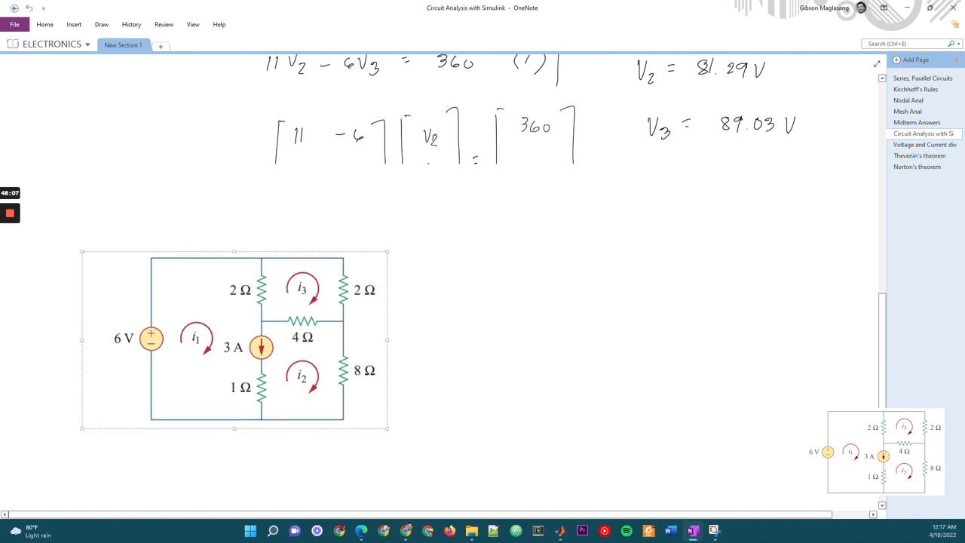
{"action": "scroll", "coordinate": [438, 249], "scroll_direction": "down", "scroll_amount": 1}
{"action": "left_click", "coordinate": [659, 269]}
{"action": "left_click", "coordinate": [528, 246]}
{"action": "left_click", "coordinate": [481, 238]}
{"action": "left_click", "coordinate": [516, 311]}
{"action": "left_click", "coordinate": [644, 267]}
{"action": "left_click", "coordinate": [565, 277]}
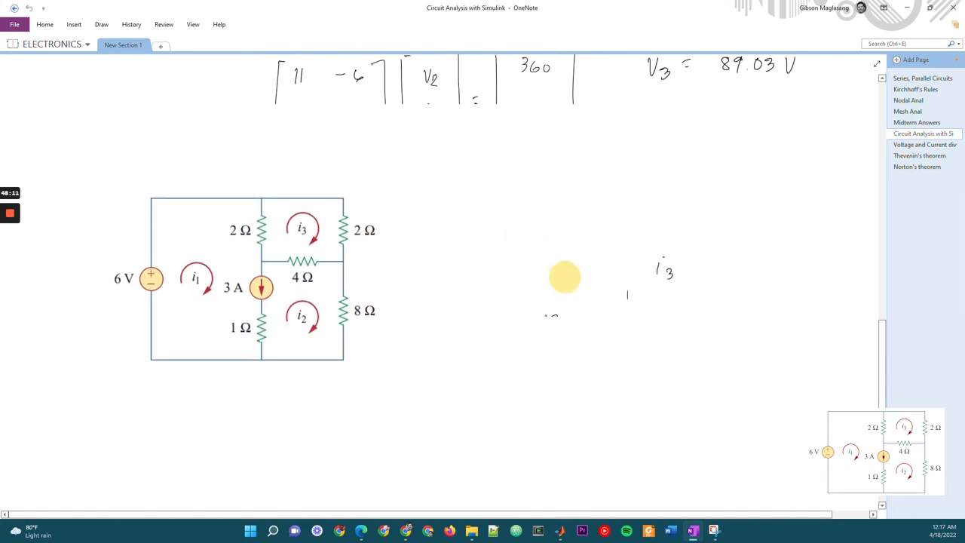
{"action": "scroll", "coordinate": [497, 226], "scroll_direction": "down", "scroll_amount": 1}
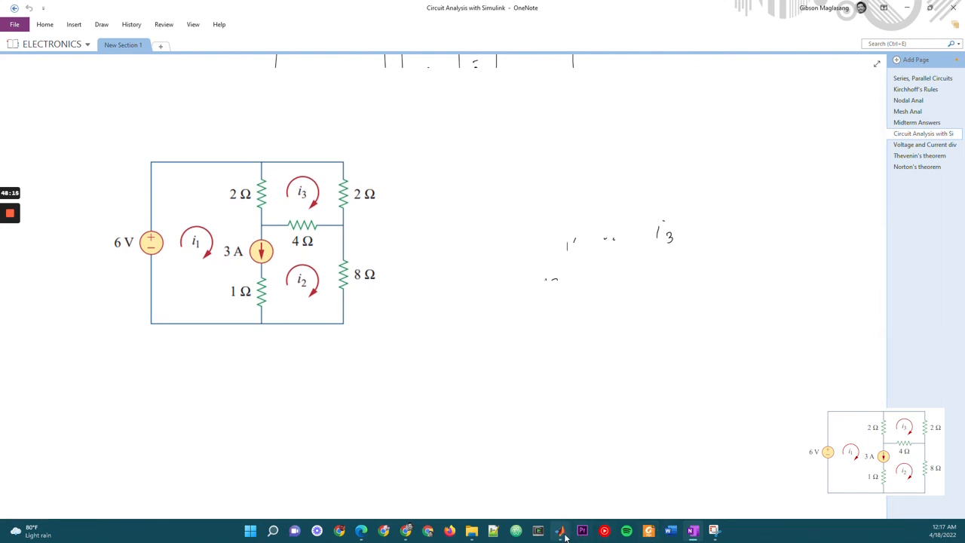
{"action": "mouse_move", "coordinate": [562, 530]}
{"action": "left_click", "coordinate": [569, 482]}
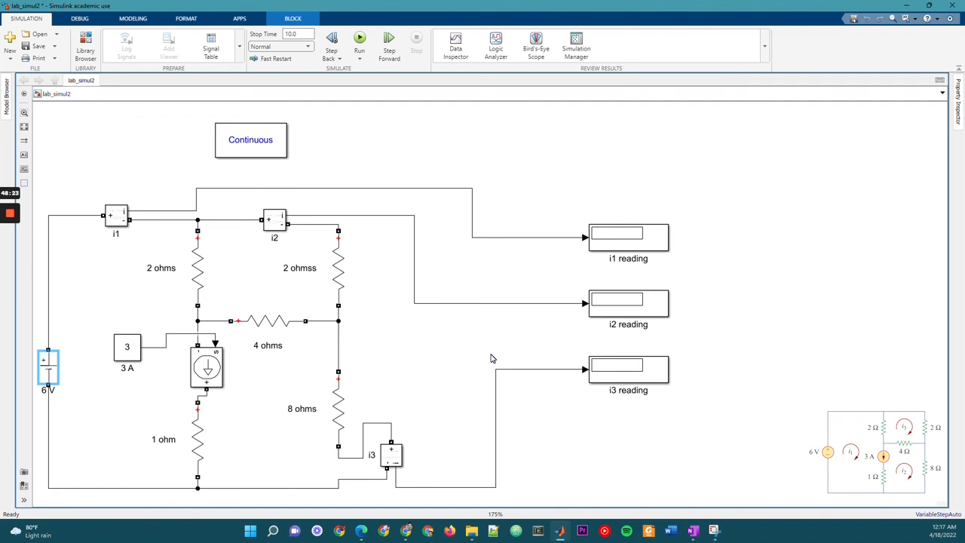
{"action": "left_click", "coordinate": [692, 530]}
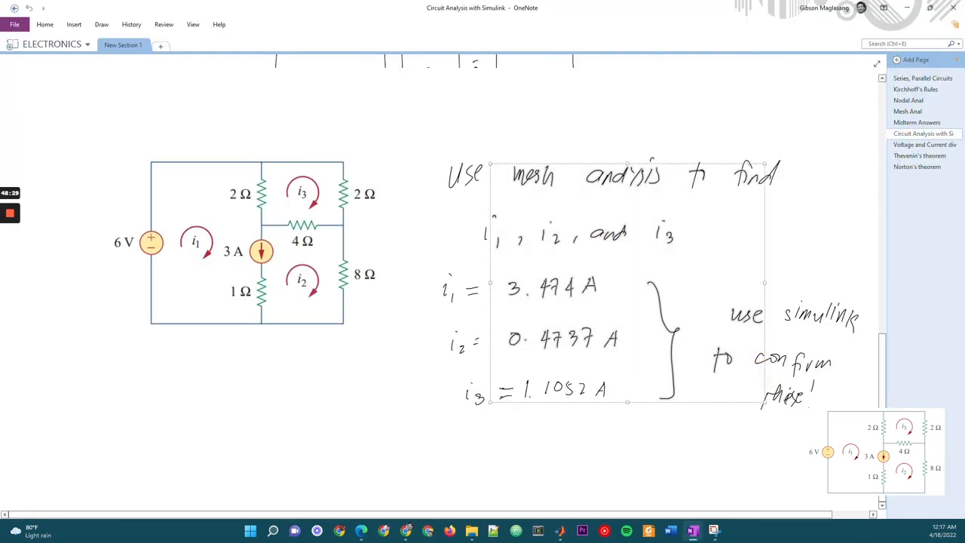
{"action": "left_click", "coordinate": [687, 472]}
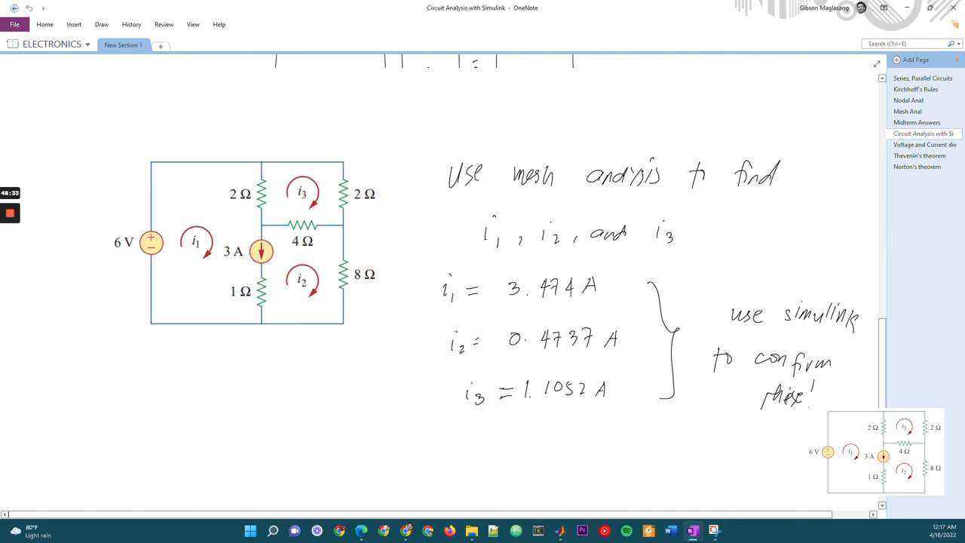
Switch back to the lab_simul2 model in Simulink and run the simulation with stop time 10.0
{"action": "mouse_move", "coordinate": [559, 530]}
{"action": "left_click", "coordinate": [555, 489]}
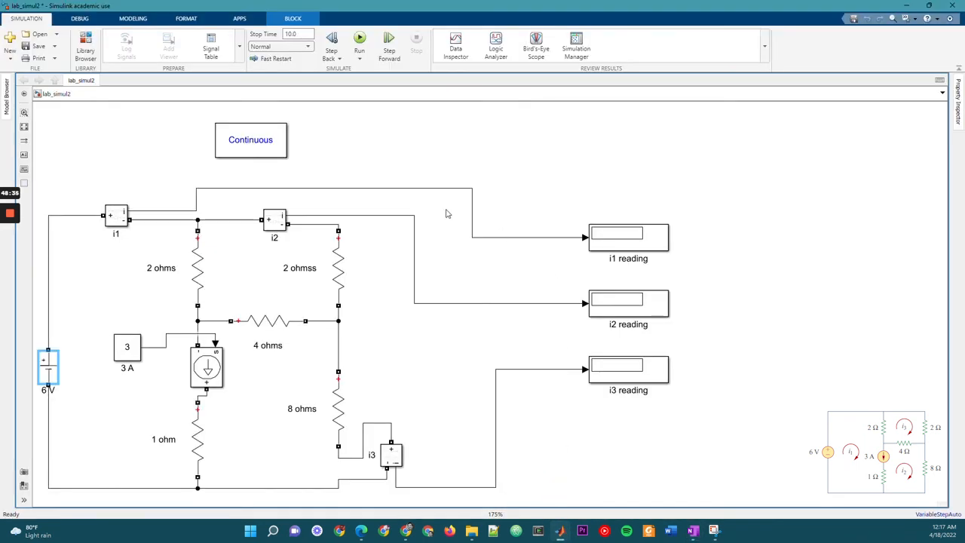
{"action": "left_click", "coordinate": [361, 42]}
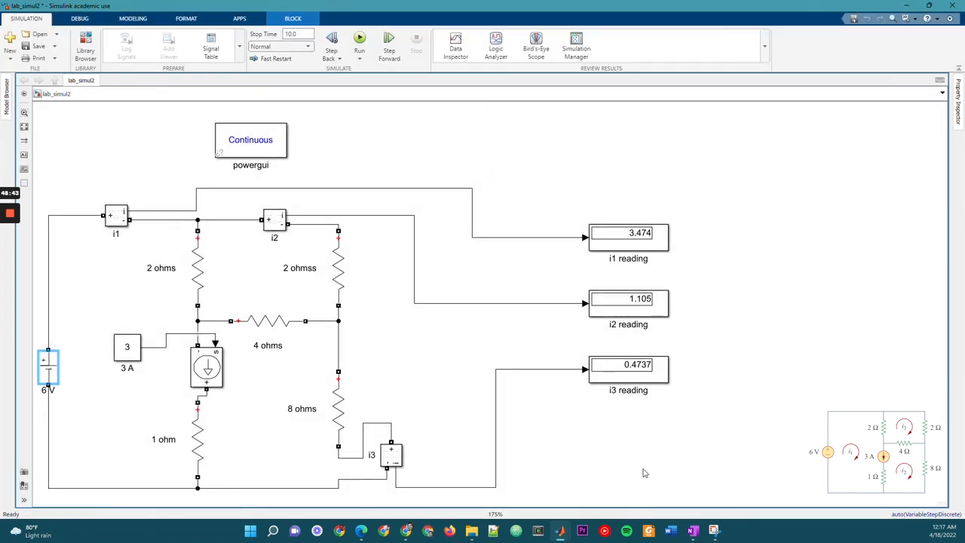
Compare the simulated i1, i2 and i3 display readings in Simulink with the handwritten mesh currents in OneNote
{"action": "left_click", "coordinate": [693, 531]}
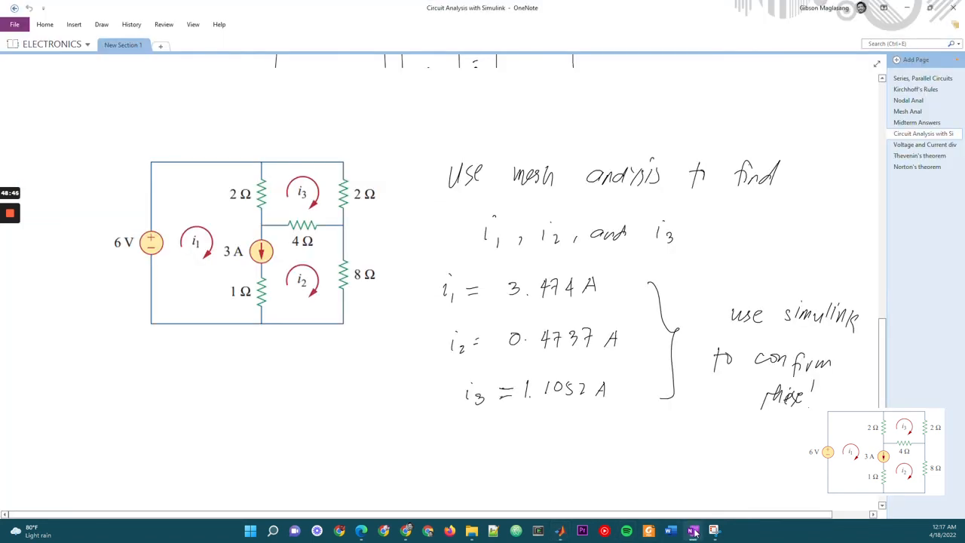
{"action": "mouse_move", "coordinate": [559, 531]}
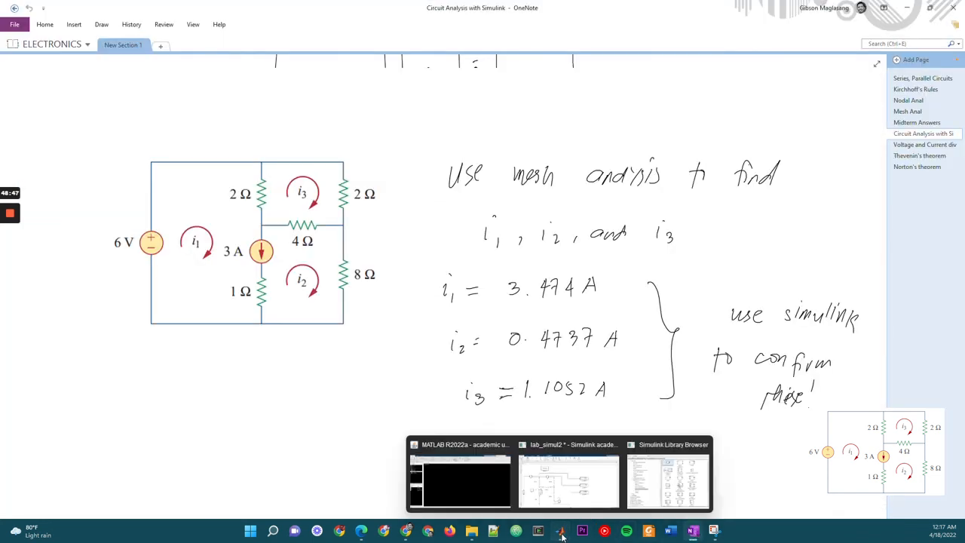
{"action": "mouse_move", "coordinate": [669, 485]}
{"action": "mouse_move", "coordinate": [575, 490]}
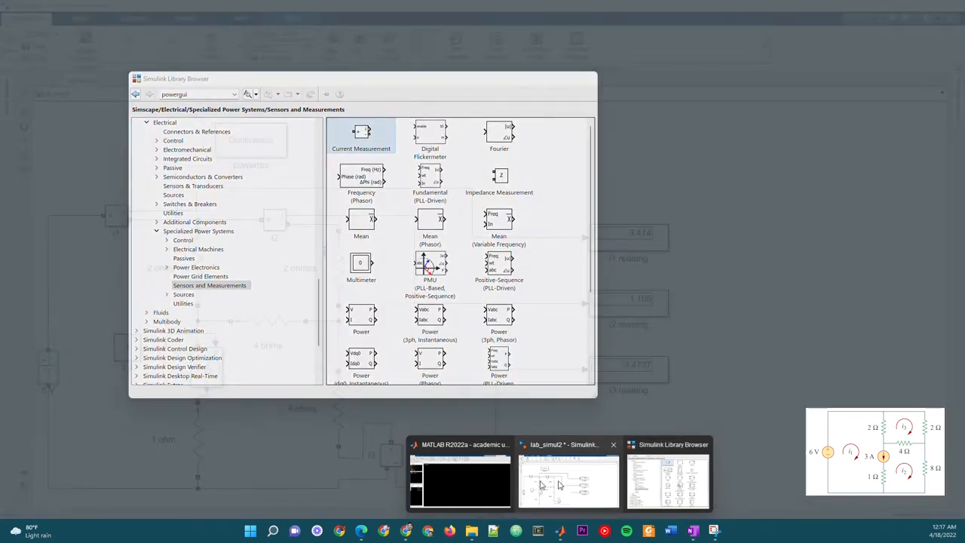
{"action": "mouse_move", "coordinate": [488, 486]}
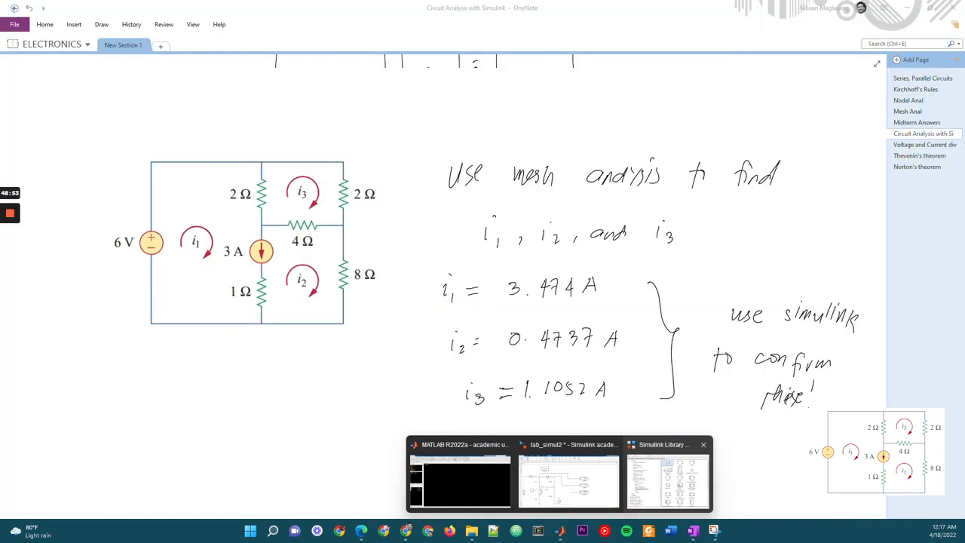
{"action": "left_click", "coordinate": [565, 469]}
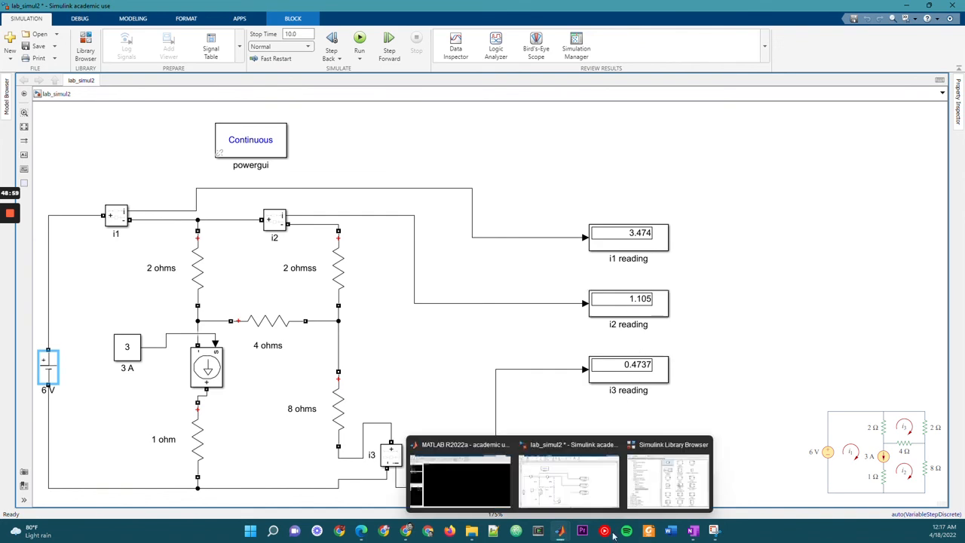
{"action": "left_click", "coordinate": [692, 532]}
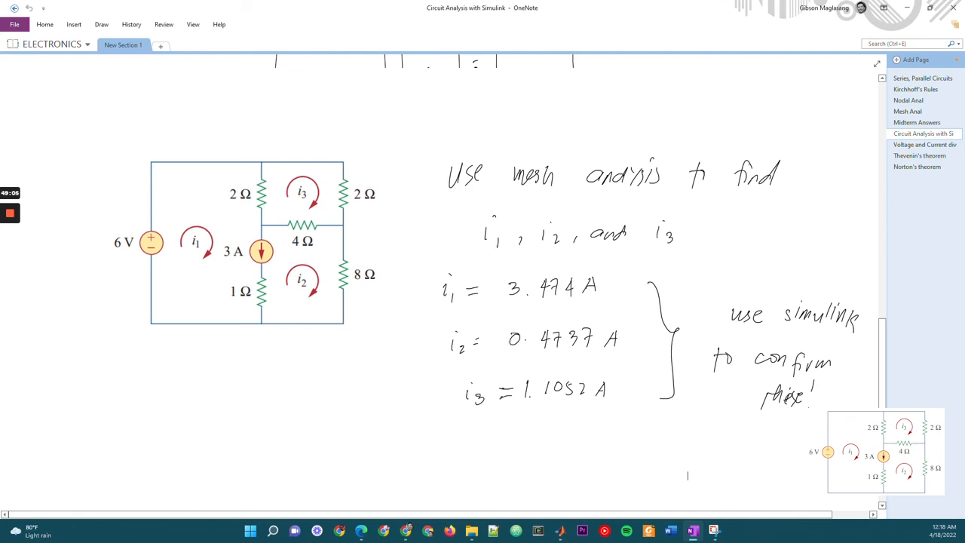
{"action": "mouse_move", "coordinate": [559, 530]}
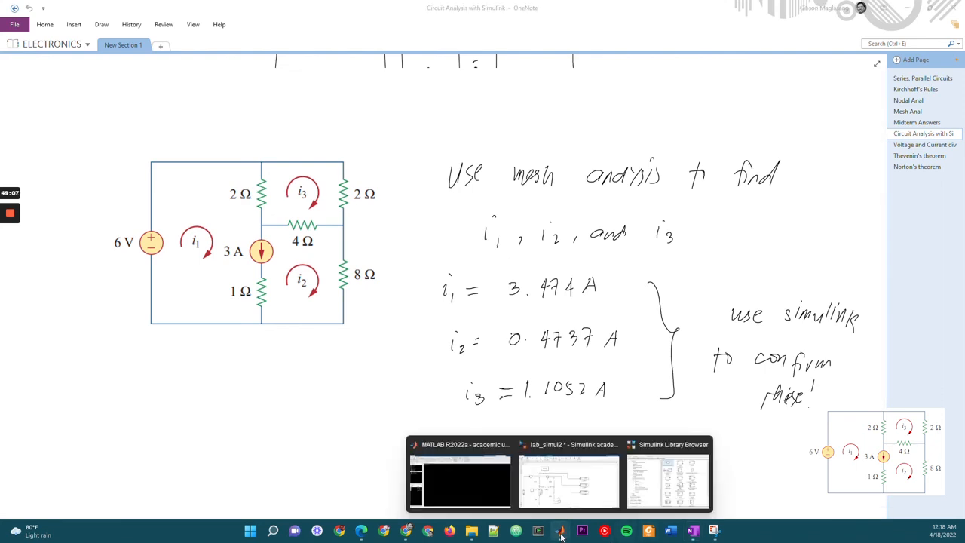
{"action": "left_click", "coordinate": [558, 483]}
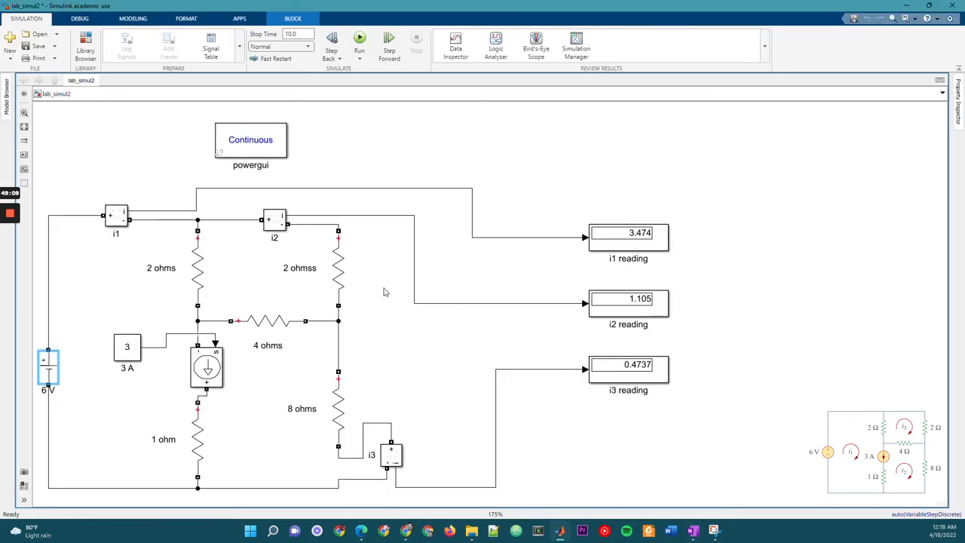
Try to rename the i2 current measurement in the top wire as i3
{"action": "left_click", "coordinate": [275, 237]}
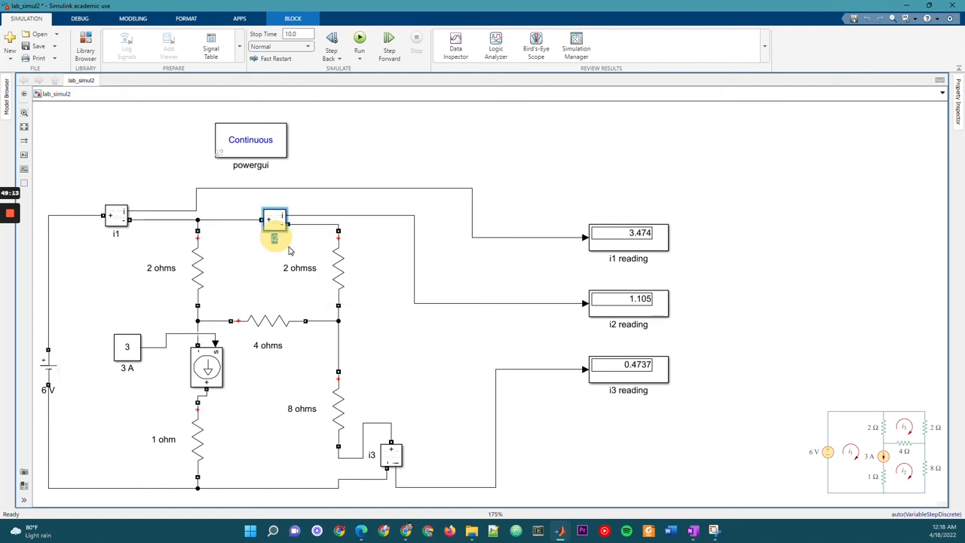
{"action": "type", "text": "i3"}
{"action": "left_click", "coordinate": [290, 251]}
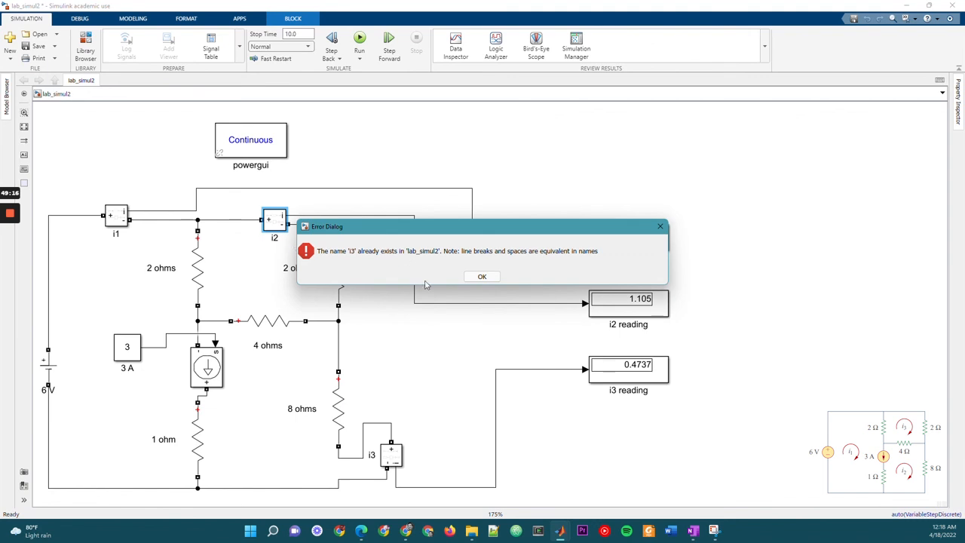
{"action": "left_click", "coordinate": [483, 277]}
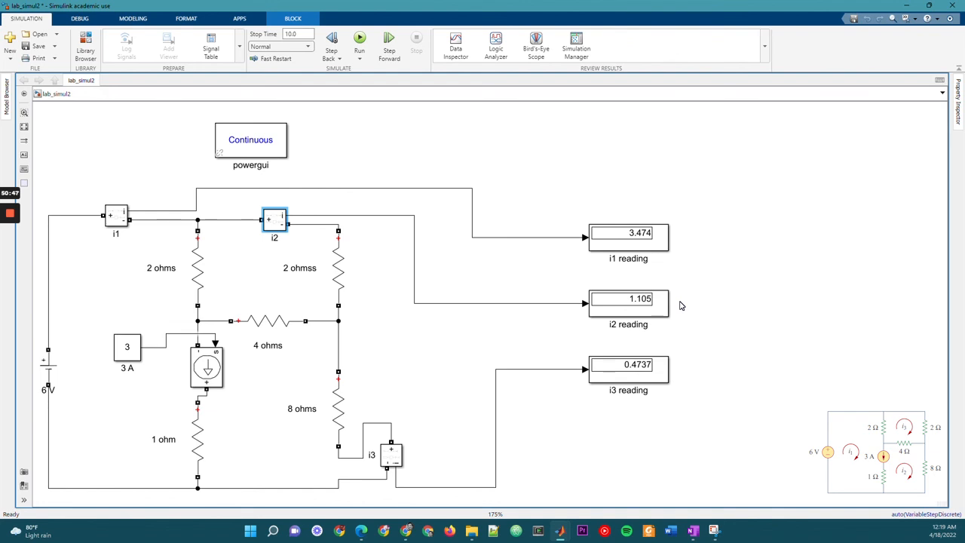
{"action": "scroll", "coordinate": [715, 362], "scroll_direction": "down", "scroll_amount": 2}
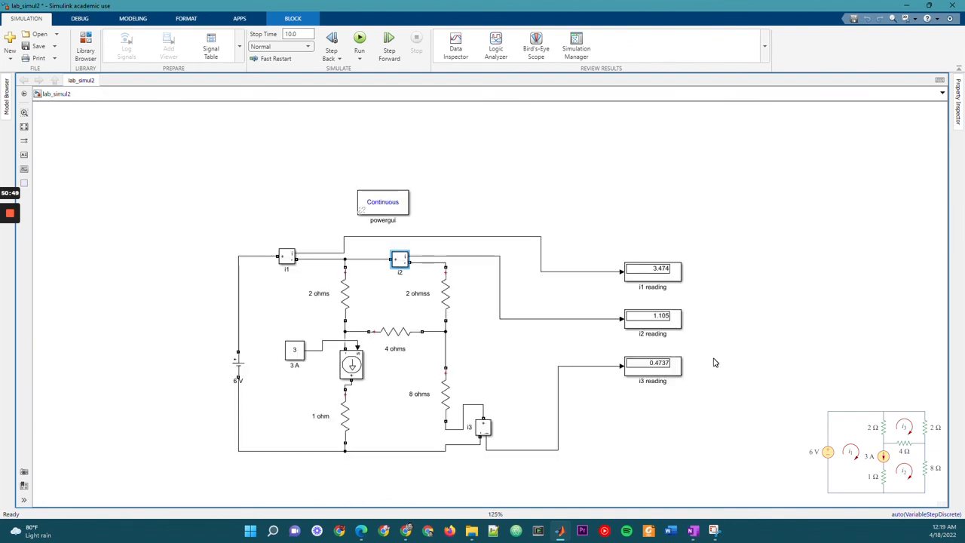
{"action": "scroll", "coordinate": [715, 362], "scroll_direction": "up", "scroll_amount": 1}
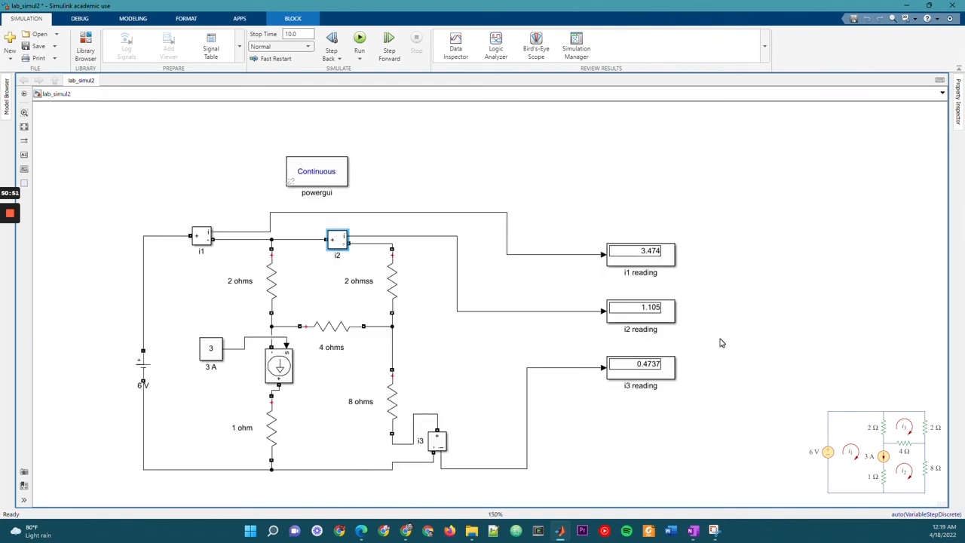